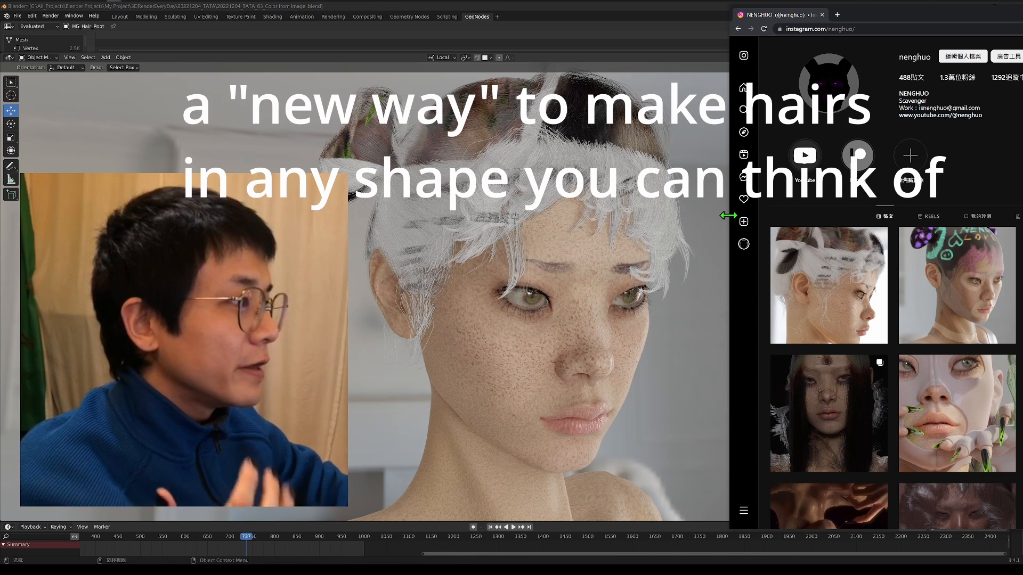
# Bring the Instagram profile fully into view and look at the posts showing hair with drawn patterns and hair coloured from an image.
pyautogui.moveTo(733, 226); pyautogui.dragTo(577, 224)
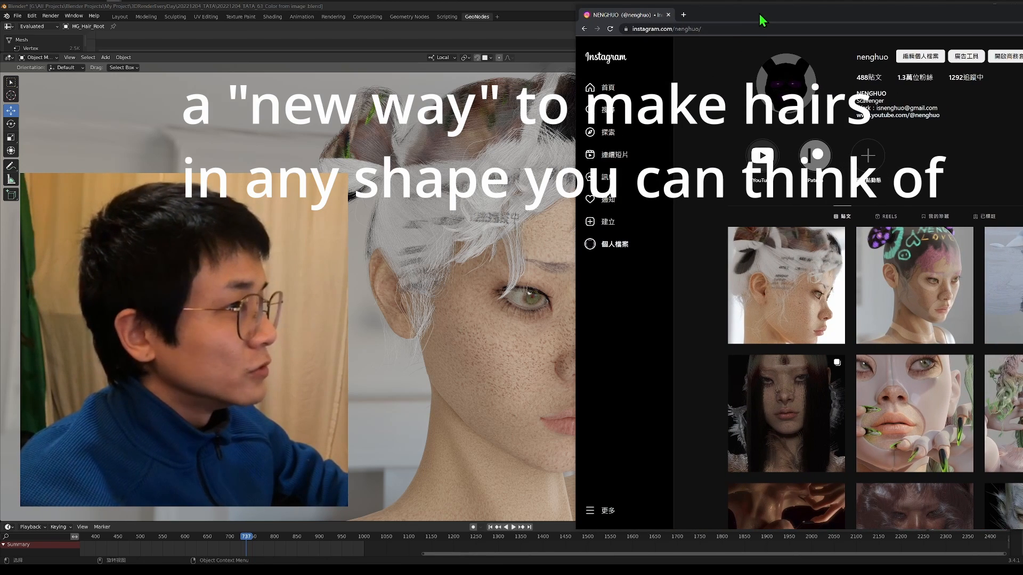
pyautogui.moveTo(762, 20); pyautogui.dragTo(605, 18)
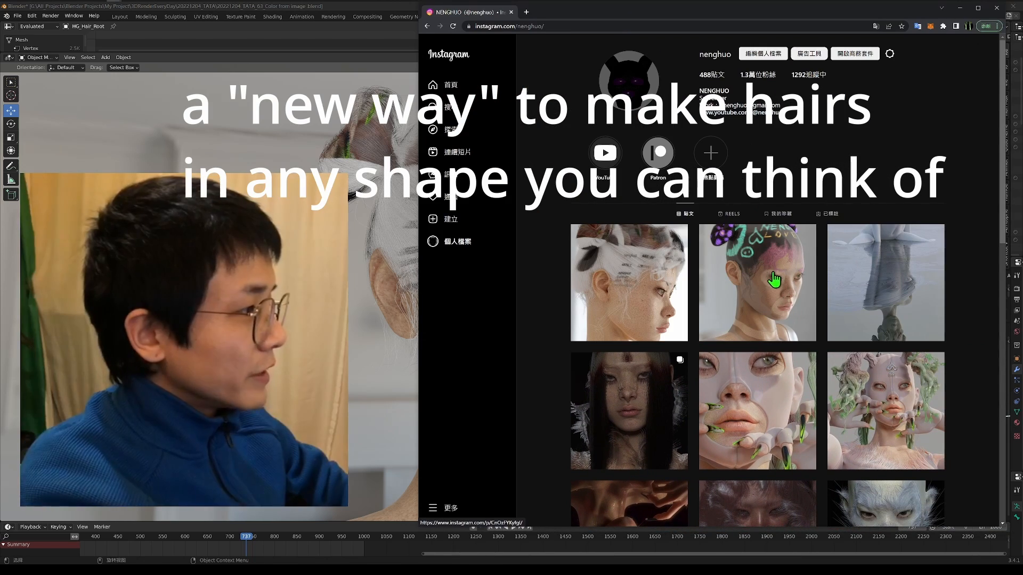
pyautogui.click(774, 278)
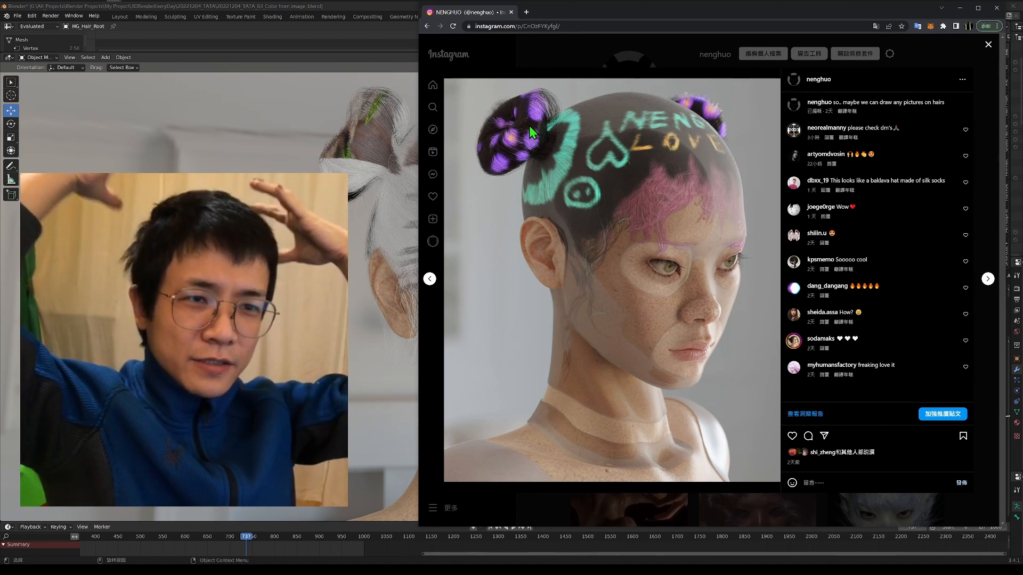
pyautogui.press('Escape')
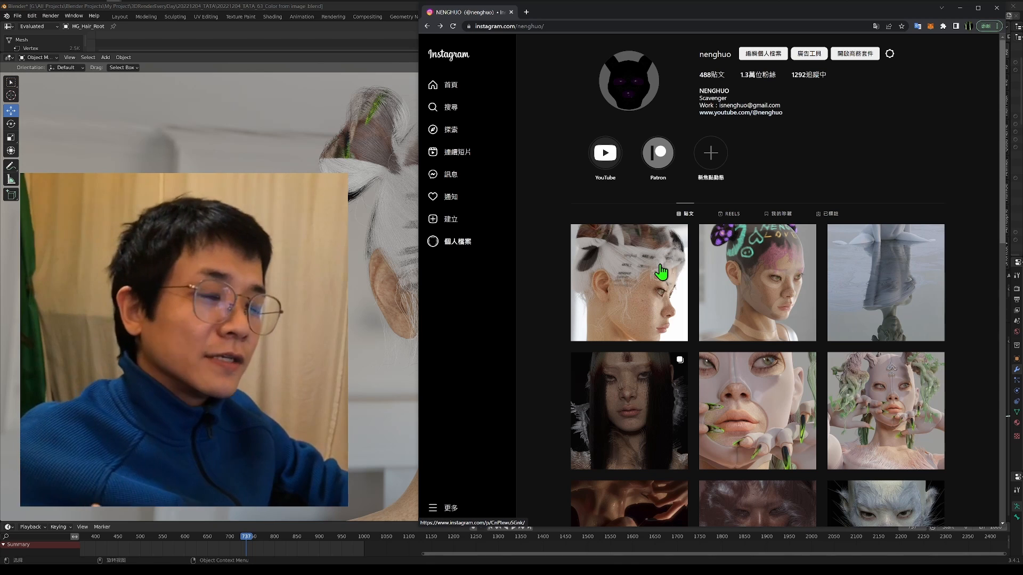
pyautogui.click(727, 263)
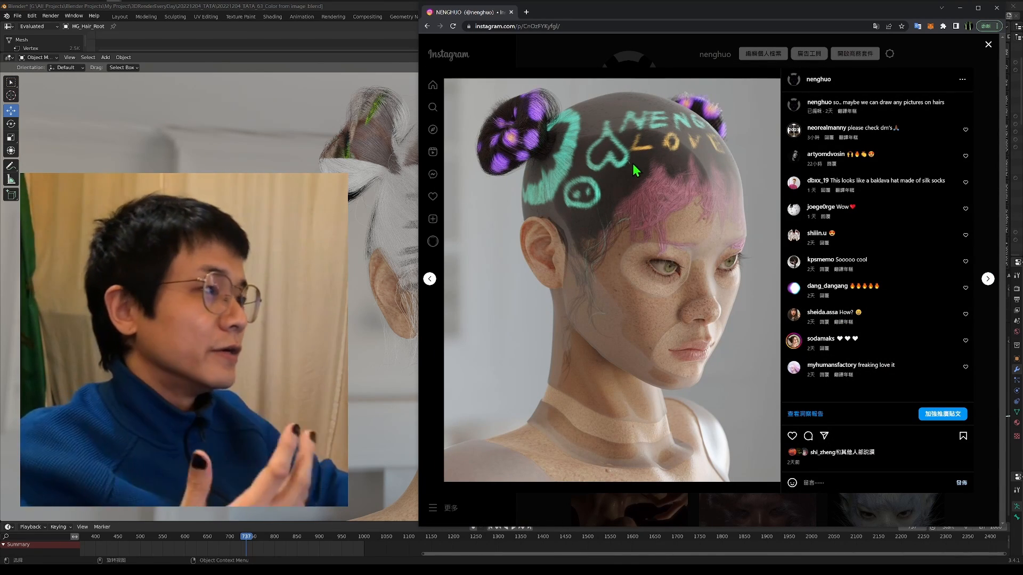
pyautogui.press('Escape')
pyautogui.click(642, 282)
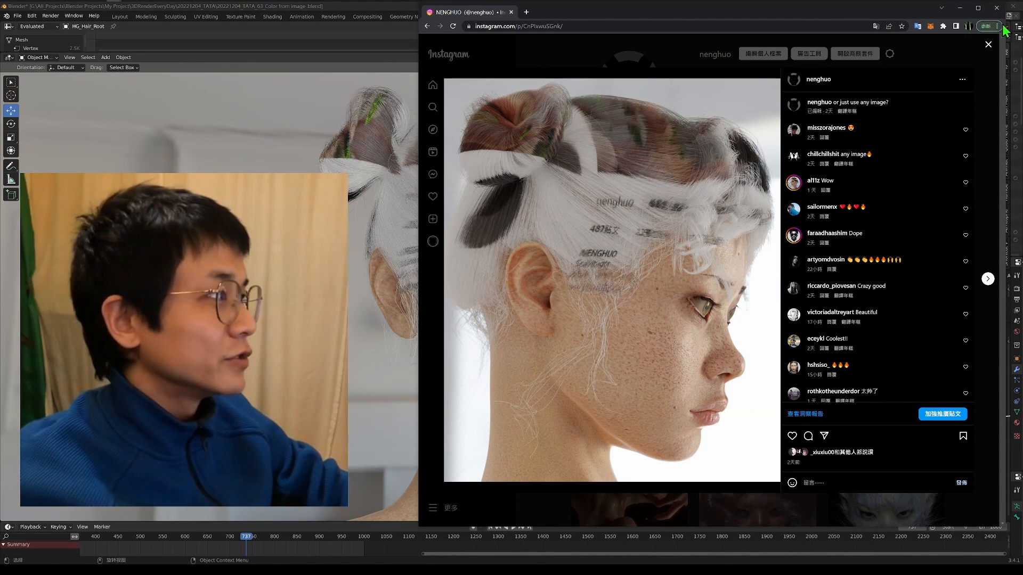
# Switch to Blender and examine the image-coloured hair on the character's head from the front, above and the side.
pyautogui.click(960, 8)
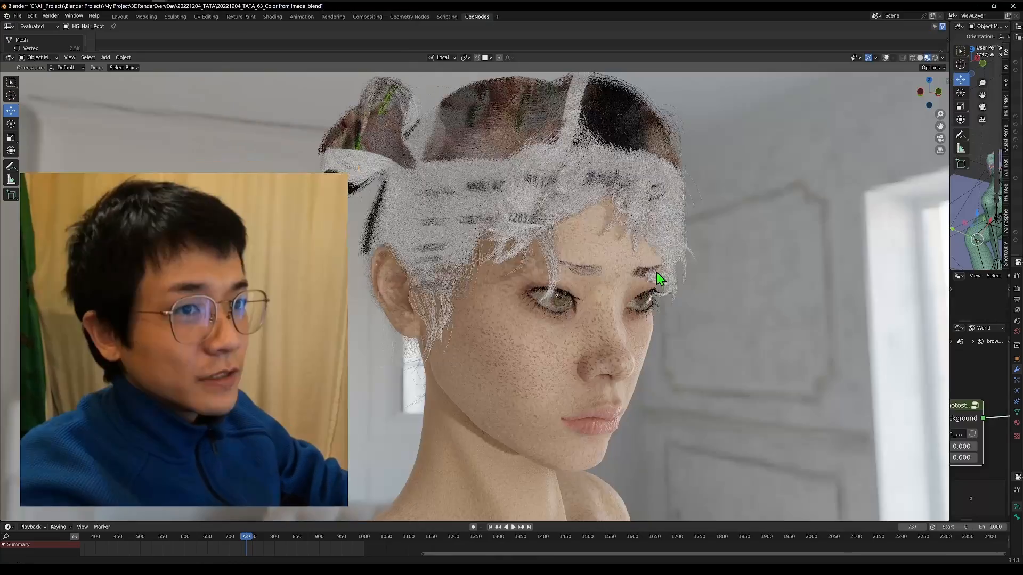
pyautogui.moveTo(656, 273); pyautogui.dragTo(704, 273, button='middle')
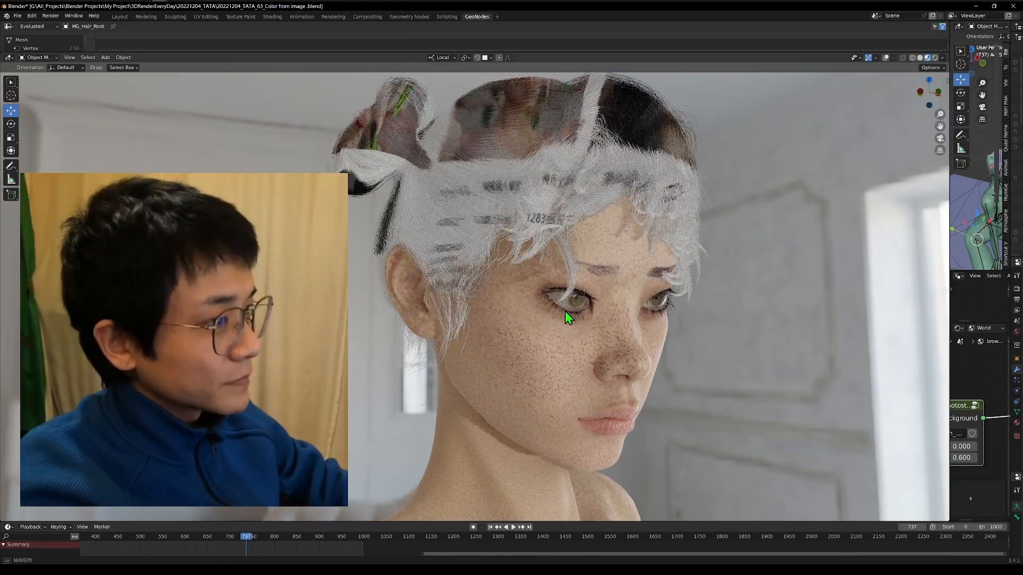
pyautogui.moveTo(564, 313); pyautogui.dragTo(568, 137, button='middle')
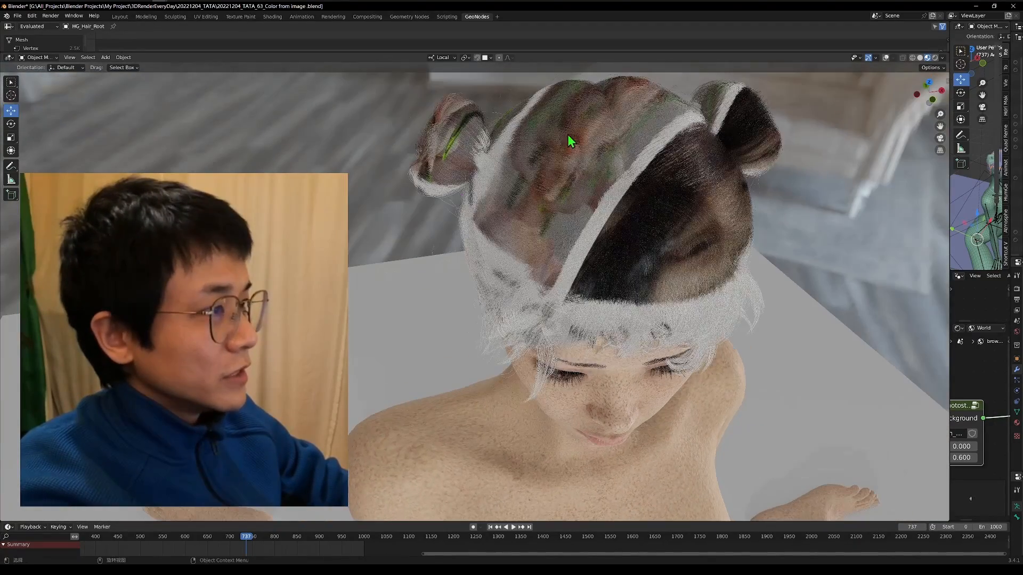
pyautogui.moveTo(550, 269); pyautogui.dragTo(620, 255, button='middle')
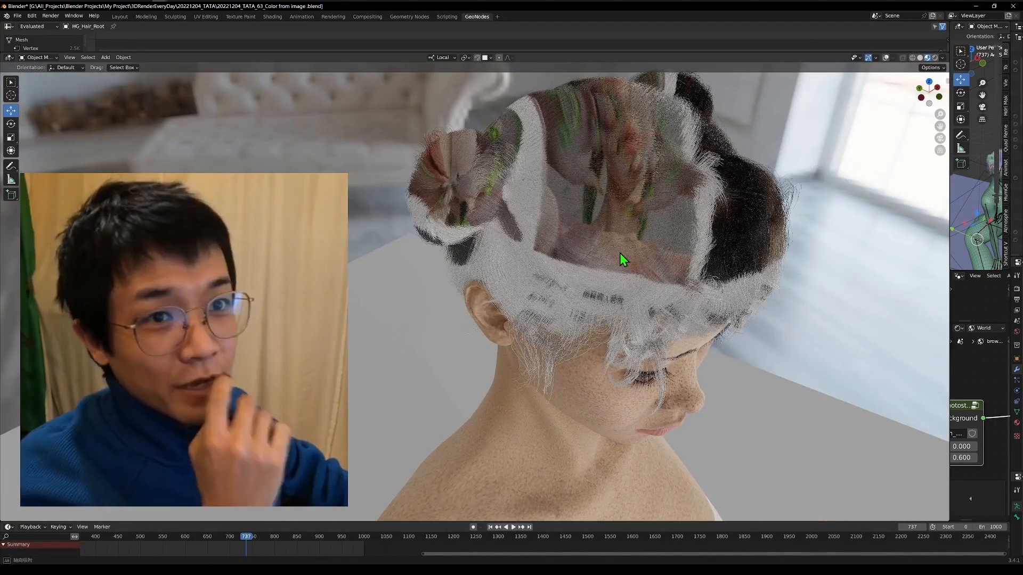
pyautogui.moveTo(779, 342); pyautogui.dragTo(759, 297, button='middle')
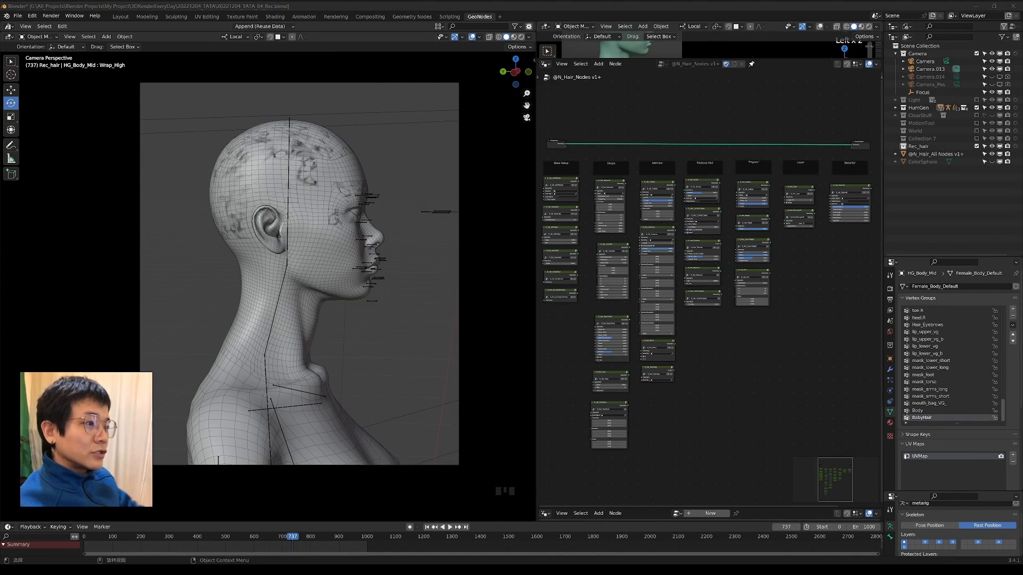
# Leave the rig's pose mode and isolate the HG_Hair_Root mesh from the HumGen collection in local view.
pyautogui.moveTo(314, 322); pyautogui.dragTo(331, 280, button='middle')
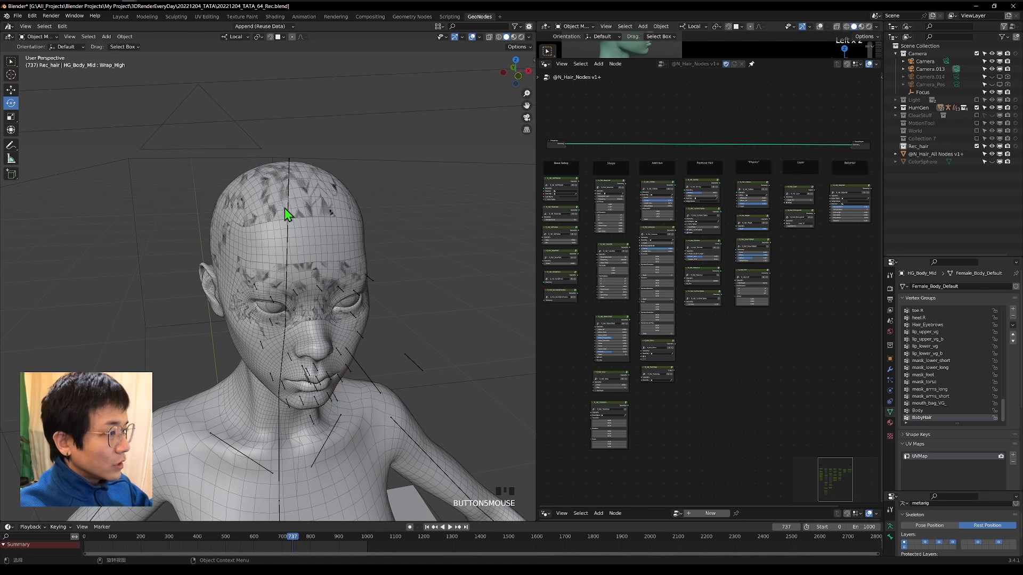
pyautogui.click(268, 222)
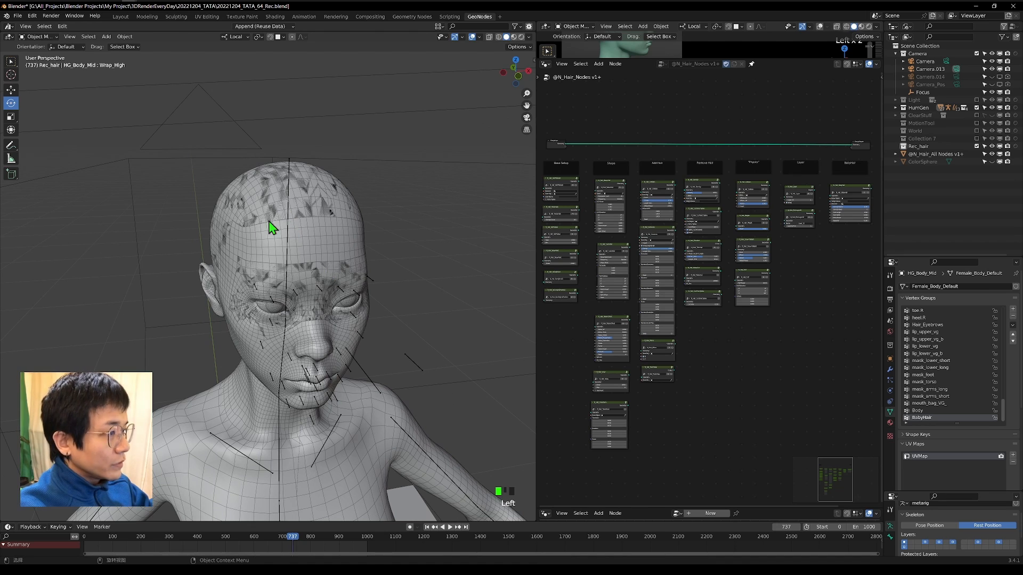
pyautogui.click(897, 107)
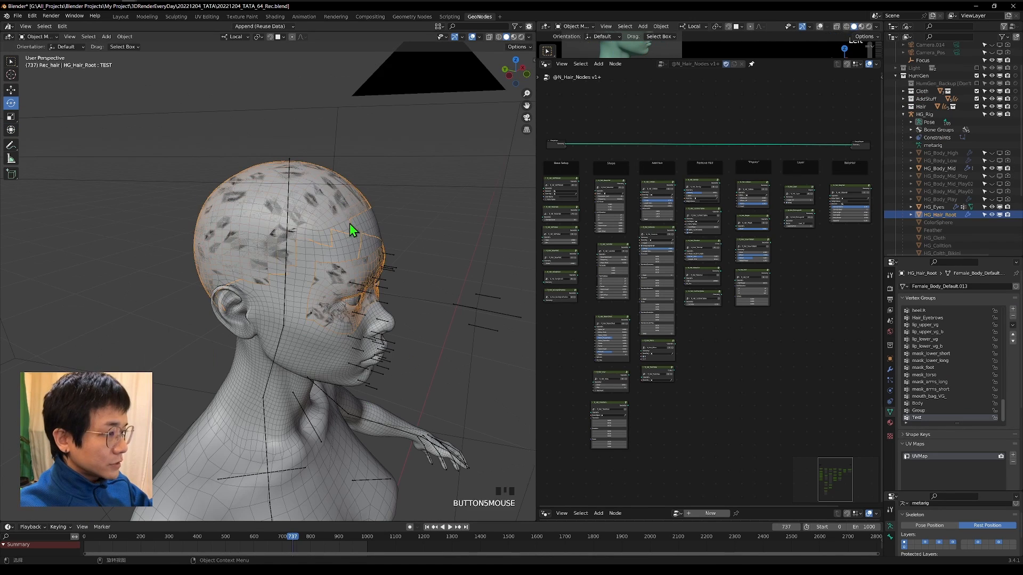
pyautogui.press('Tab')
pyautogui.moveTo(349, 223); pyautogui.dragTo(411, 178, button='middle')
pyautogui.press('/')
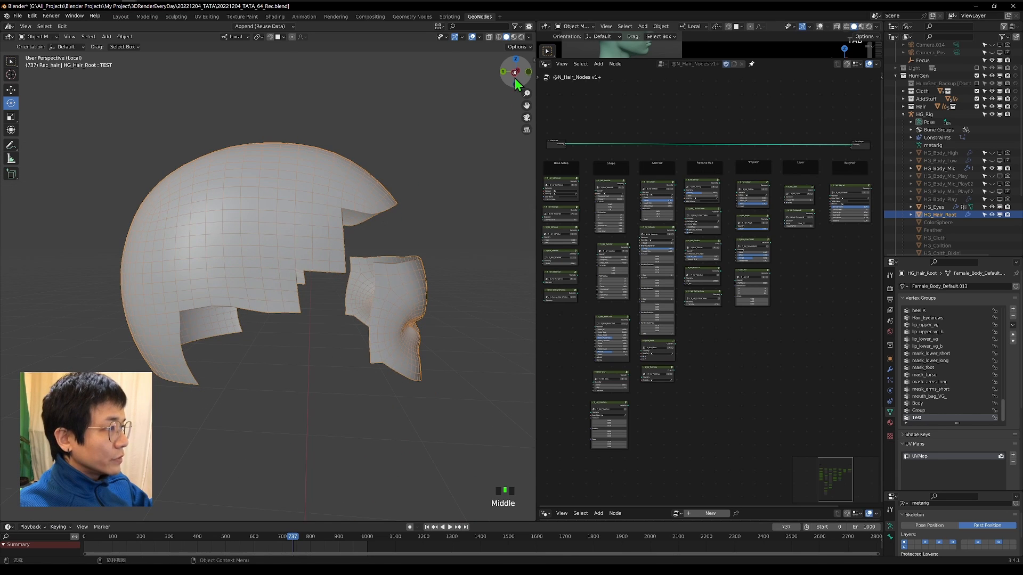
# Examine the HG_Hair_Root cap mesh in left view, and in Edit Mode from several angles.
pyautogui.click(515, 77)
pyautogui.click(232, 165)
pyautogui.click(137, 270)
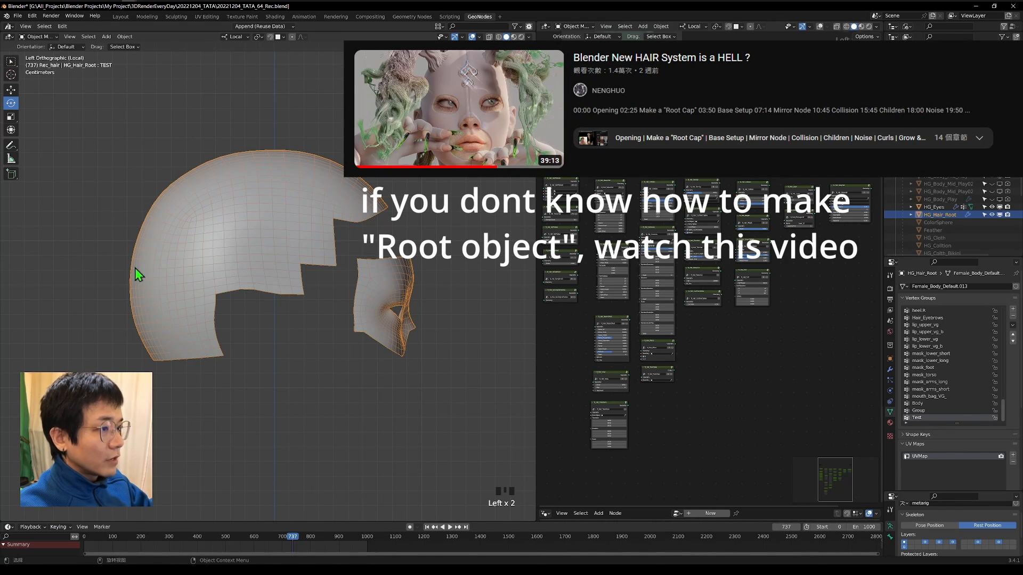
pyautogui.click(300, 193)
pyautogui.press('Tab')
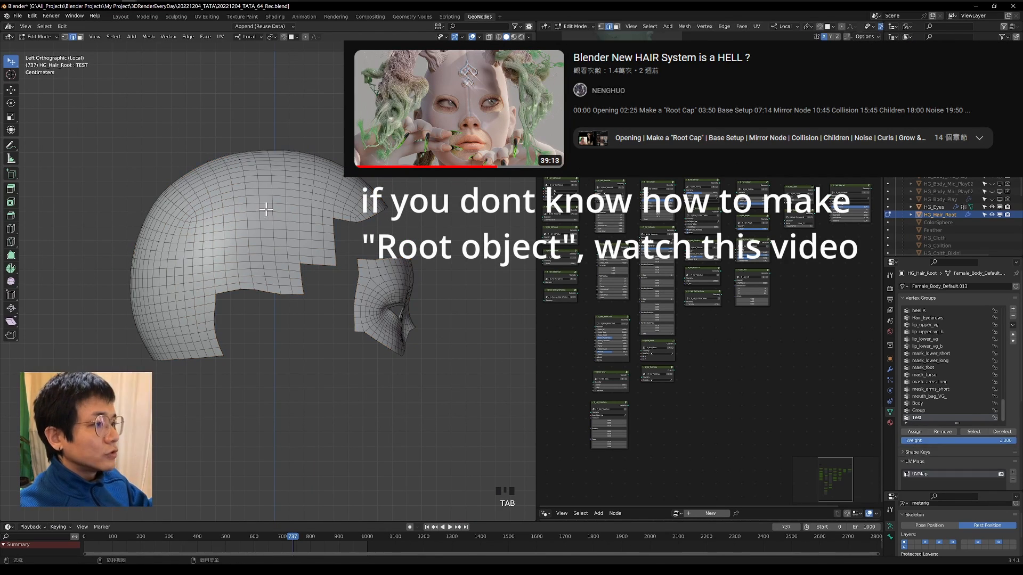
pyautogui.moveTo(354, 246); pyautogui.dragTo(407, 249, button='middle')
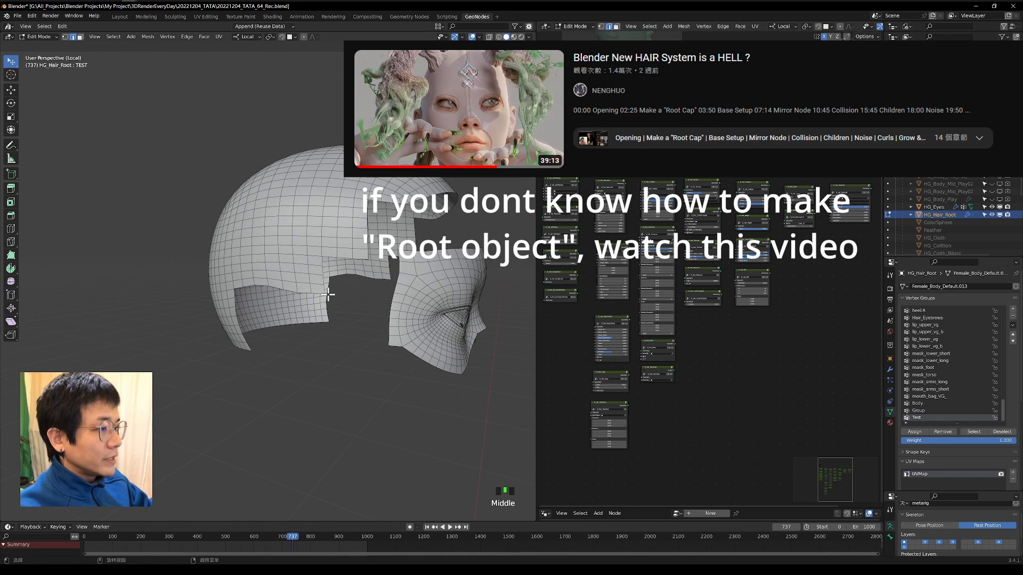
pyautogui.scroll(-2, 461, 270)
pyautogui.moveTo(461, 269); pyautogui.dragTo(288, 233, button='middle')
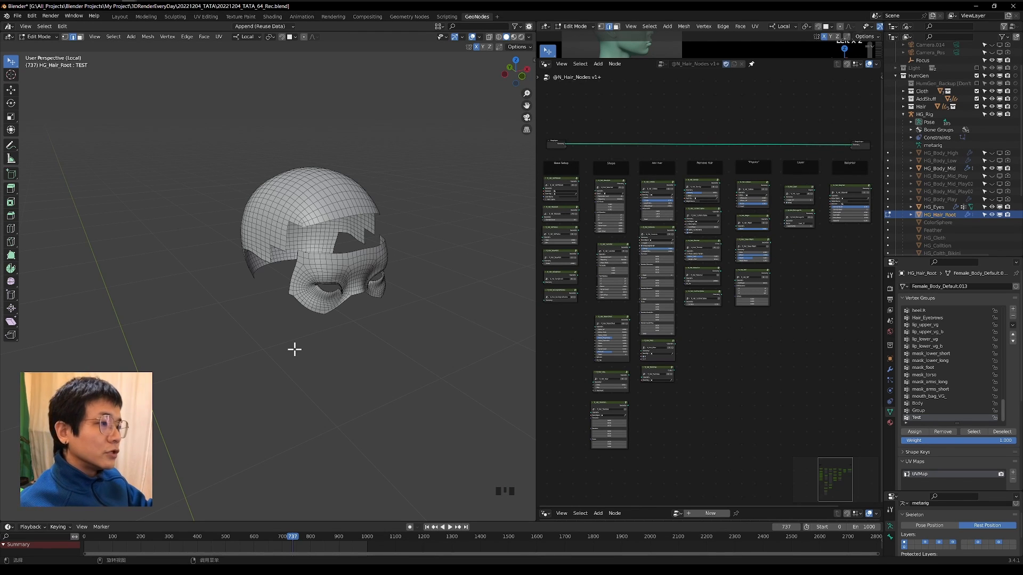
pyautogui.moveTo(294, 349); pyautogui.dragTo(208, 358, button='middle')
pyautogui.scroll(-1, 208, 359)
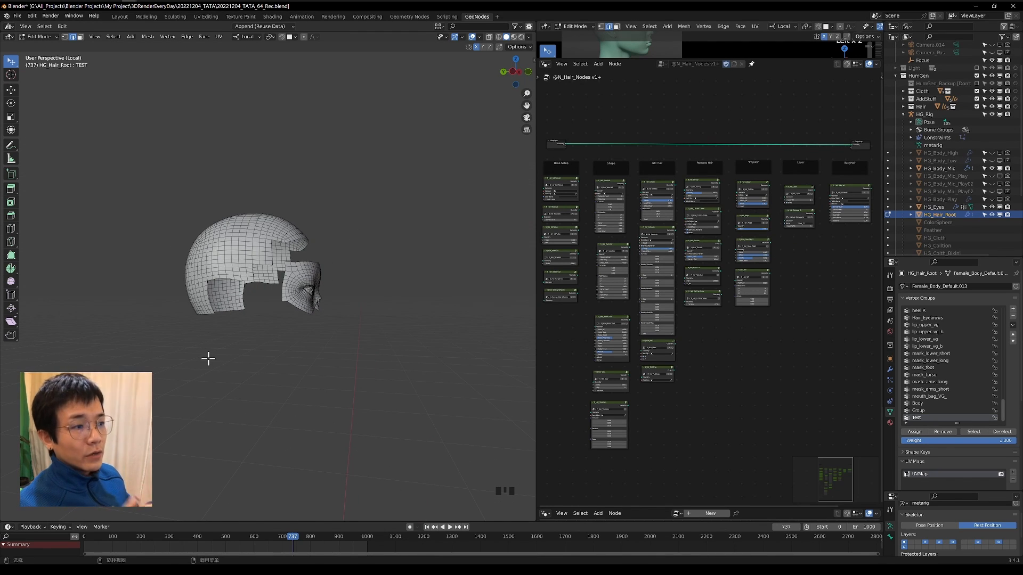
pyautogui.scroll(-4, 246, 318)
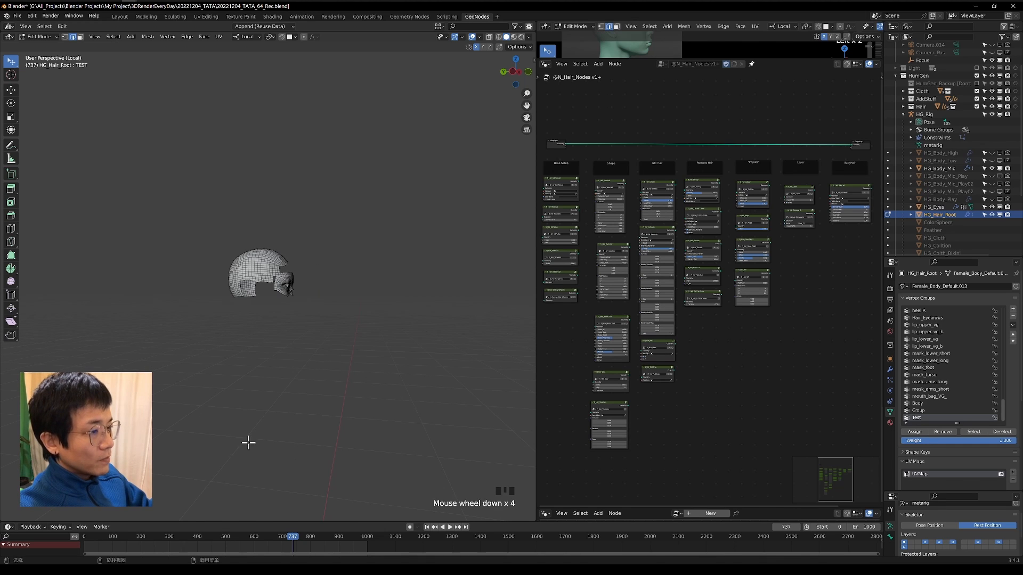
# Return HG_Hair_Root to Object Mode and inspect its scalp cap and eye mask areas up close.
pyautogui.scroll(5, 309, 237)
pyautogui.moveTo(300, 246)
pyautogui.mouseDown(button='middle')
pyautogui.moveTo(215, 279)
pyautogui.moveTo(349, 262)
pyautogui.moveTo(301, 237)
pyautogui.mouseUp(button='middle')
pyautogui.scroll(4, 338, 253)
pyautogui.moveTo(40, 37); pyautogui.dragTo(44, 48)
pyautogui.moveTo(299, 136); pyautogui.dragTo(318, 147, button='middle')
pyautogui.scroll(-2, 356, 149)
pyautogui.press('`')
pyautogui.click(387, 172)
pyautogui.moveTo(386, 172); pyautogui.dragTo(272, 239, button='middle')
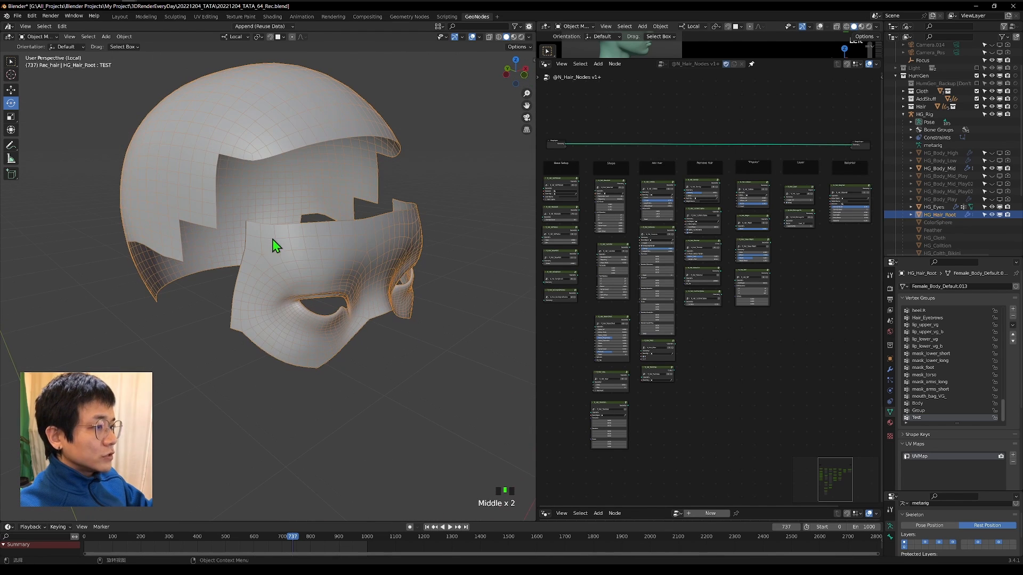
pyautogui.moveTo(318, 353); pyautogui.dragTo(267, 261, button='middle')
pyautogui.scroll(-2, 293, 254)
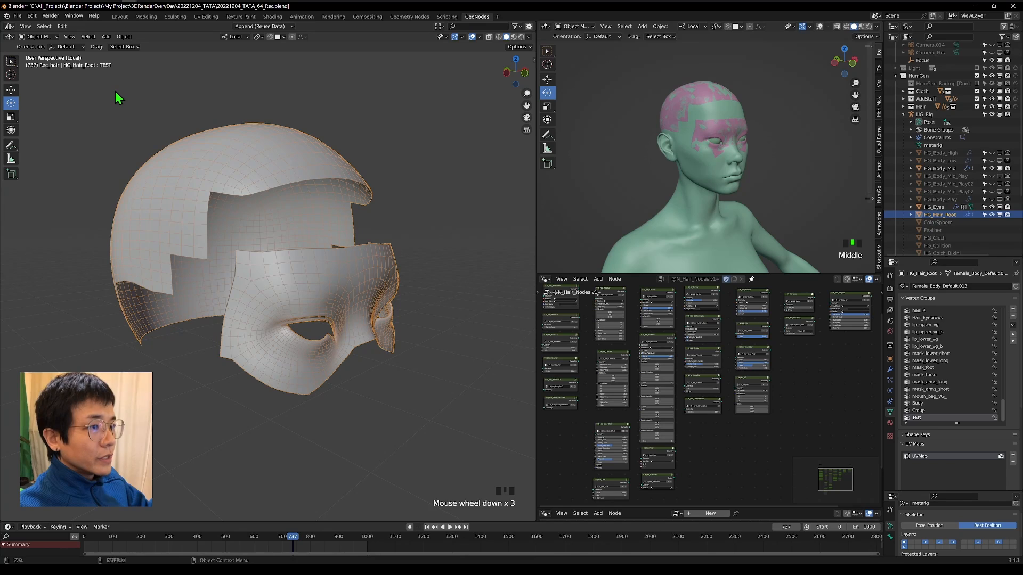
# Add an Empty Hair curves object on HG_Hair_Root and name it EyeLashe_.
pyautogui.hotkey('shift', 'a')
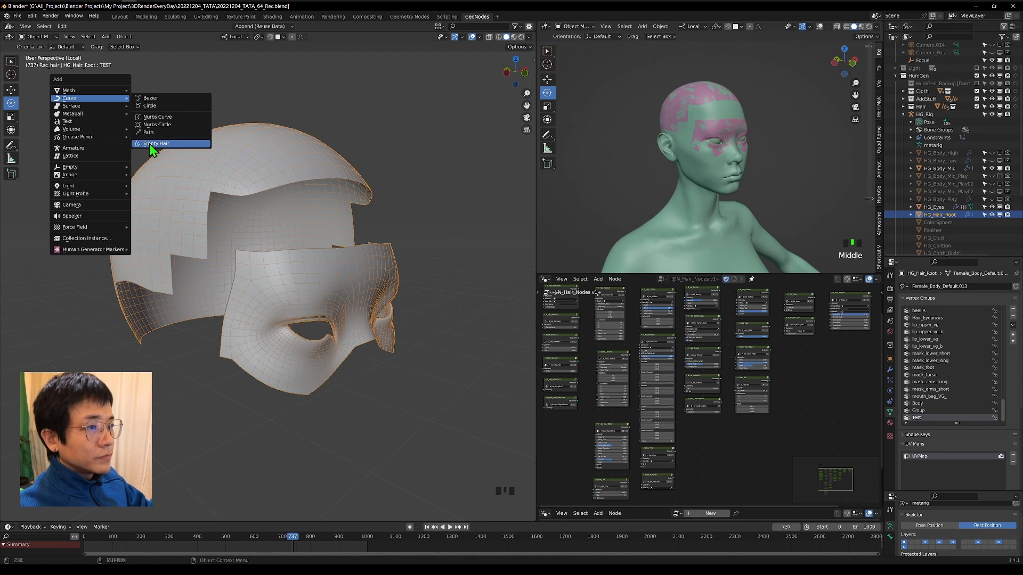
pyautogui.click(149, 144)
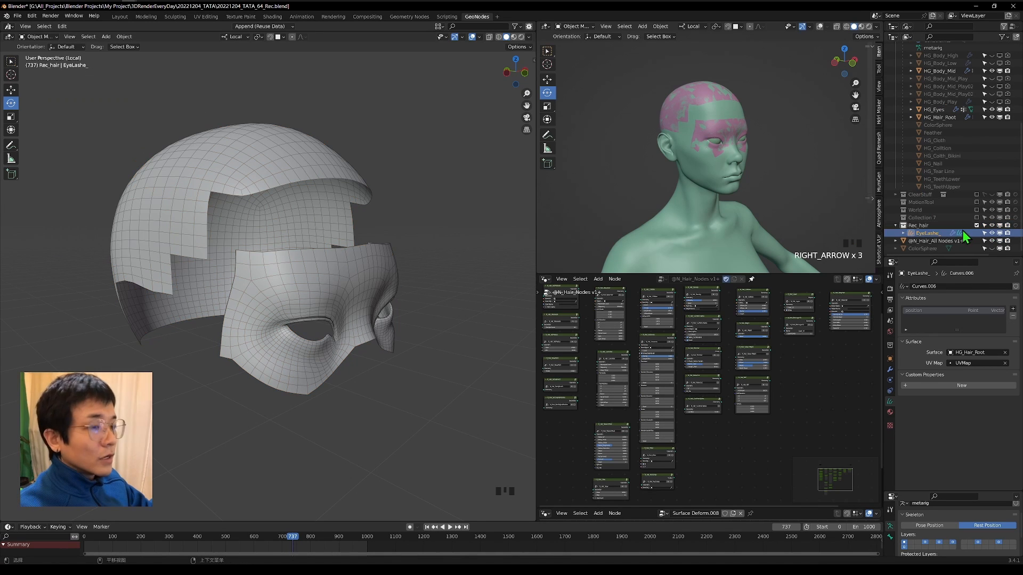
pyautogui.click(926, 229)
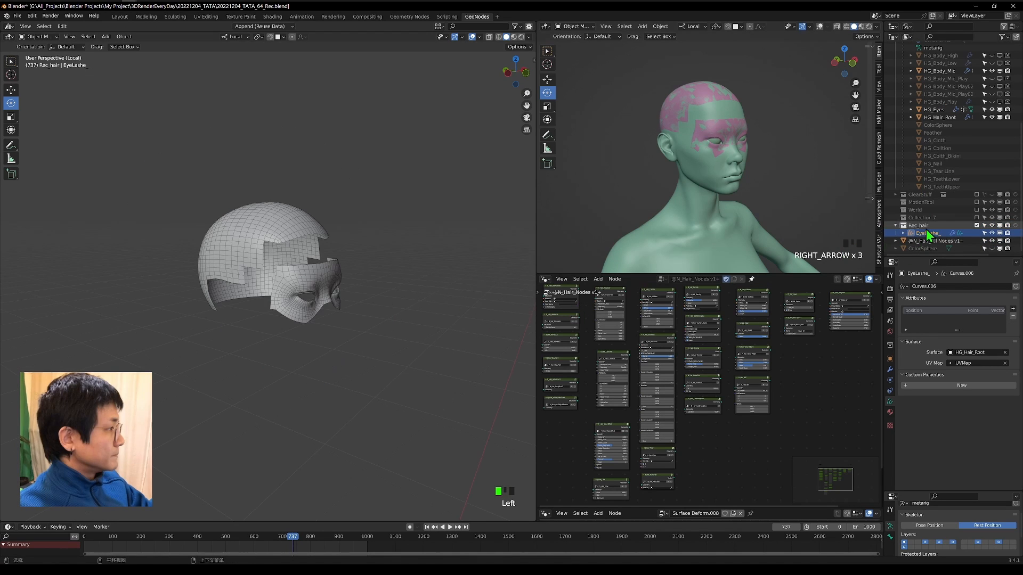
pyautogui.click(928, 235)
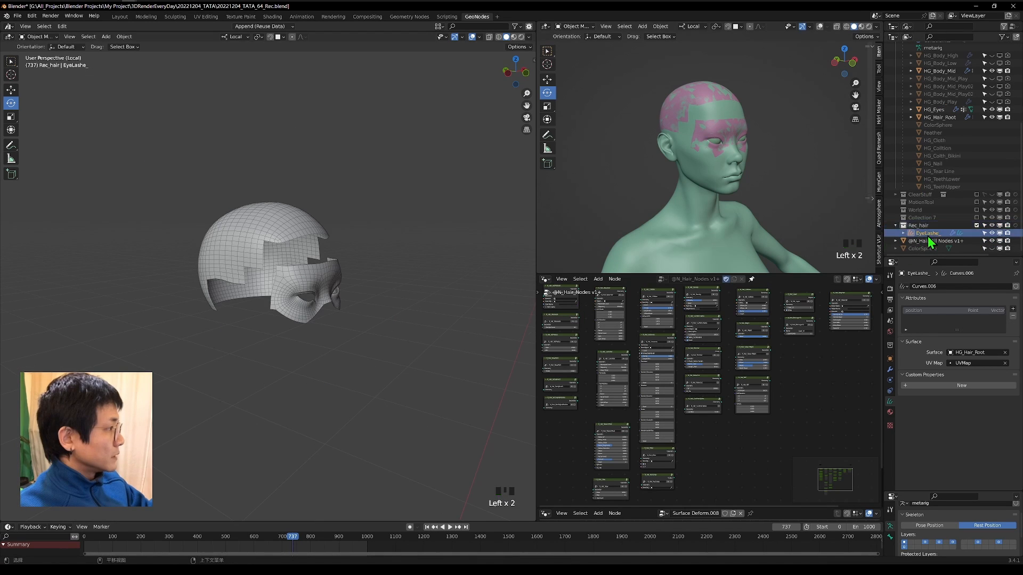
# Put EyeLashe_ into Sculpt Mode and activate the Add brush for placing hairs around the eye.
pyautogui.click(38, 36)
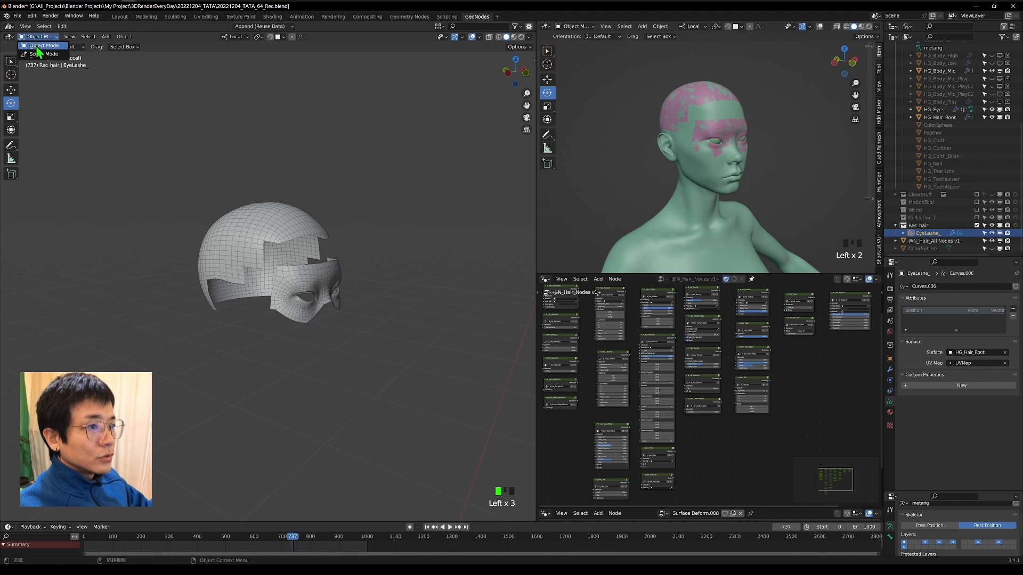
pyautogui.click(34, 53)
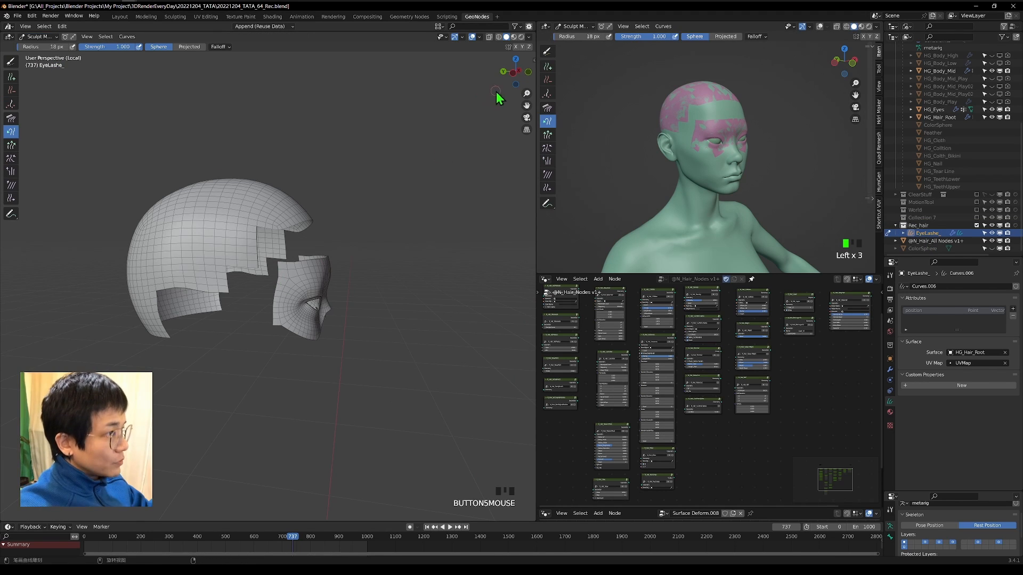
pyautogui.moveTo(367, 229); pyautogui.dragTo(315, 197, button='middle')
pyautogui.moveTo(290, 269); pyautogui.dragTo(276, 280, button='middle')
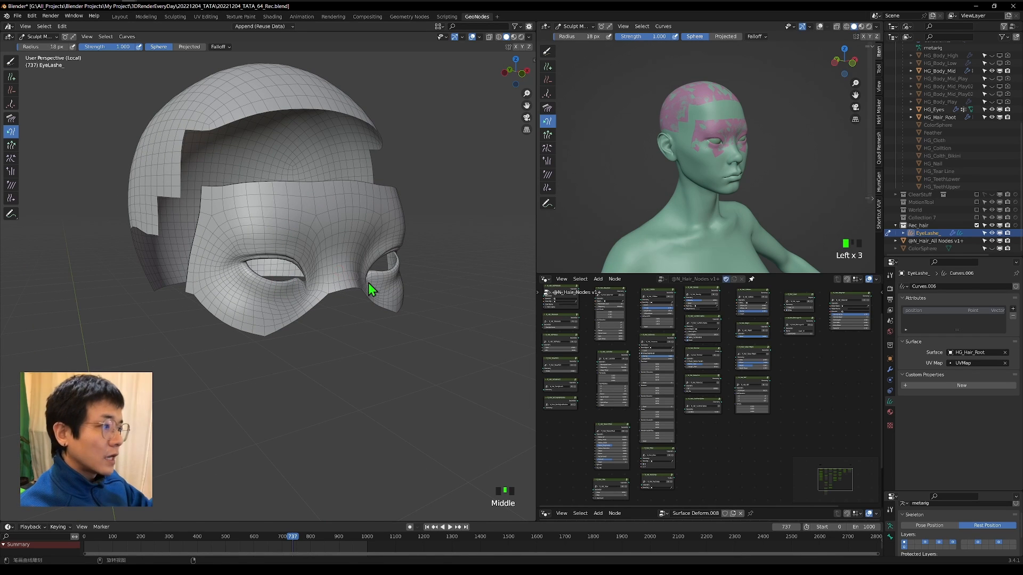
pyautogui.scroll(5, 302, 283)
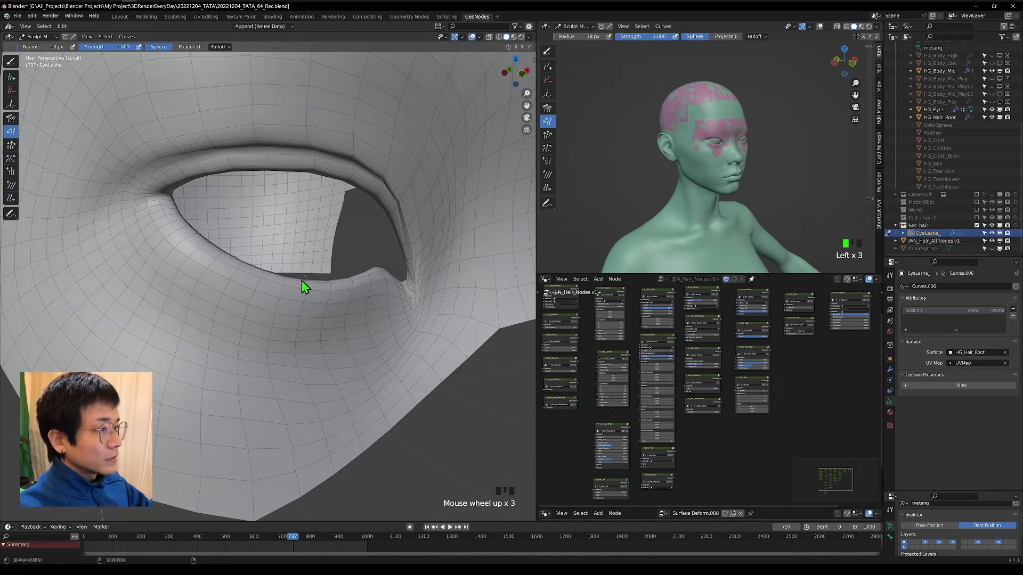
pyautogui.scroll(-5, 289, 334)
pyautogui.moveTo(288, 331); pyautogui.dragTo(303, 322, button='middle')
pyautogui.scroll(2, 304, 321)
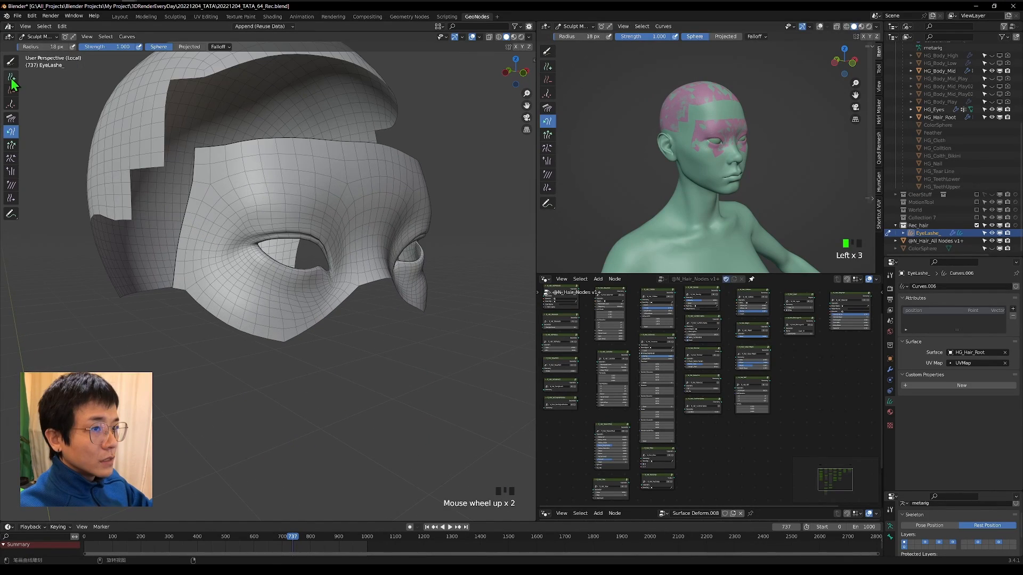
pyautogui.click(11, 79)
# Enable X mirroring and add two hair strands at the upper eyelid in front view.
pyautogui.scroll(1, 358, 226)
pyautogui.keyDown('shift'); pyautogui.moveTo(358, 225); pyautogui.dragTo(363, 262, button='middle'); pyautogui.keyUp('shift')
pyautogui.scroll(3, 284, 292)
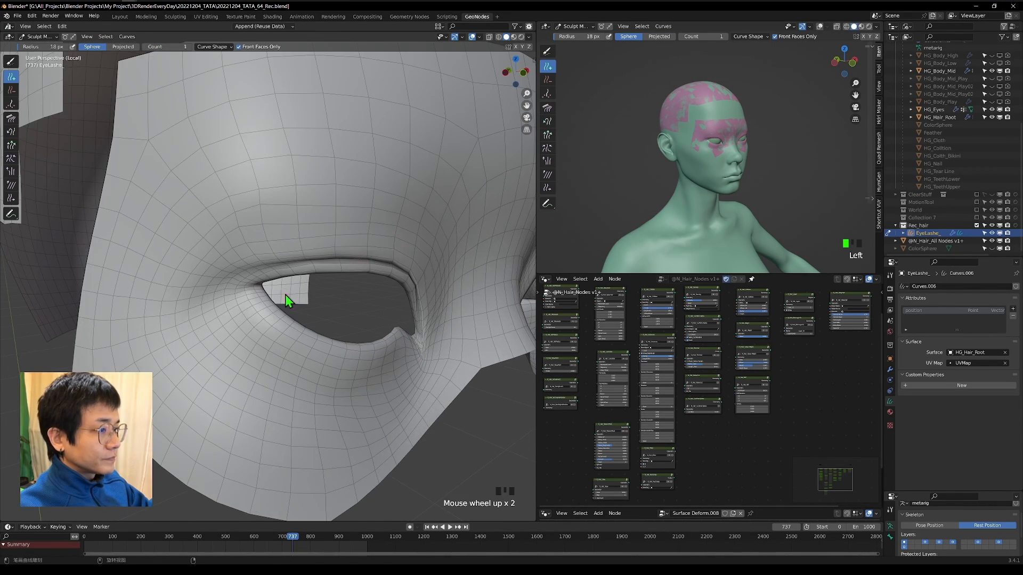
pyautogui.scroll(-4, 284, 292)
pyautogui.click(522, 73)
pyautogui.scroll(-3, 286, 122)
pyautogui.keyDown('shift'); pyautogui.moveTo(286, 122); pyautogui.dragTo(198, 188, button='middle'); pyautogui.keyUp('shift')
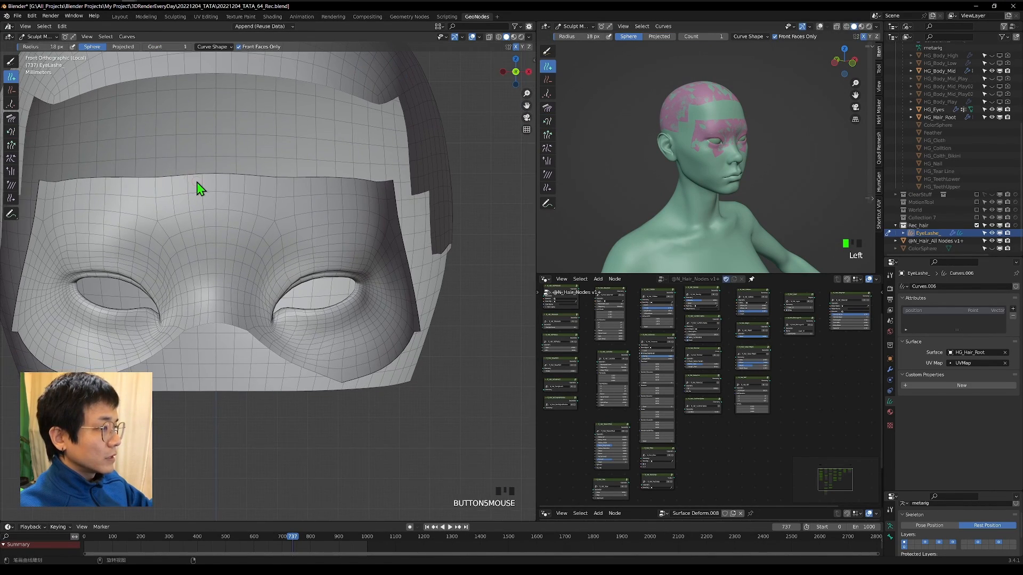
pyautogui.keyDown('shift'); pyautogui.moveTo(181, 233); pyautogui.dragTo(215, 235, button='middle'); pyautogui.keyUp('shift')
pyautogui.scroll(4, 282, 204)
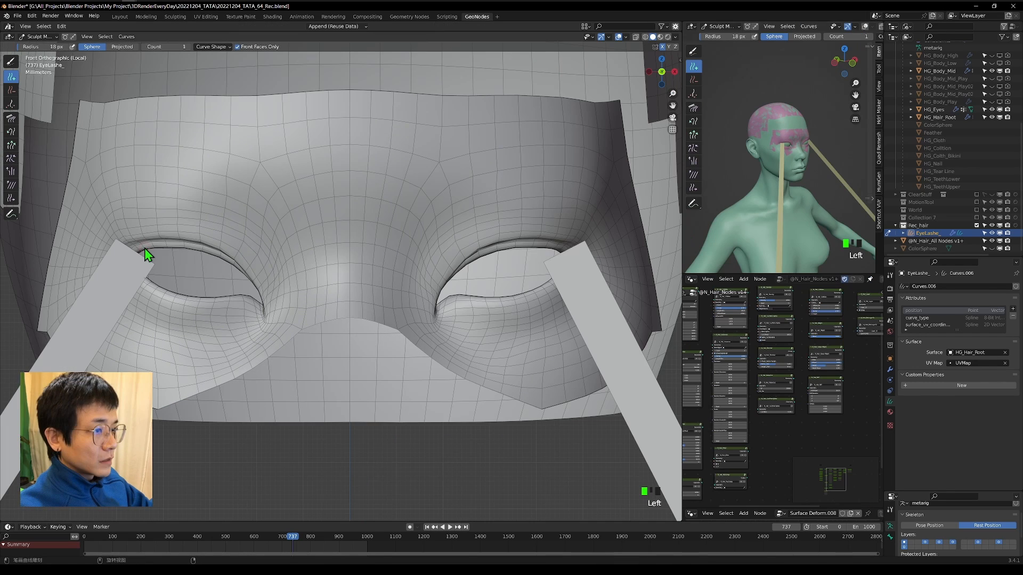
pyautogui.click(158, 247)
pyautogui.click(168, 246)
# Add an empty Geometry Nodes modifier to EyeLashe_ below its Surface Deform modifier.
pyautogui.scroll(-5, 168, 246)
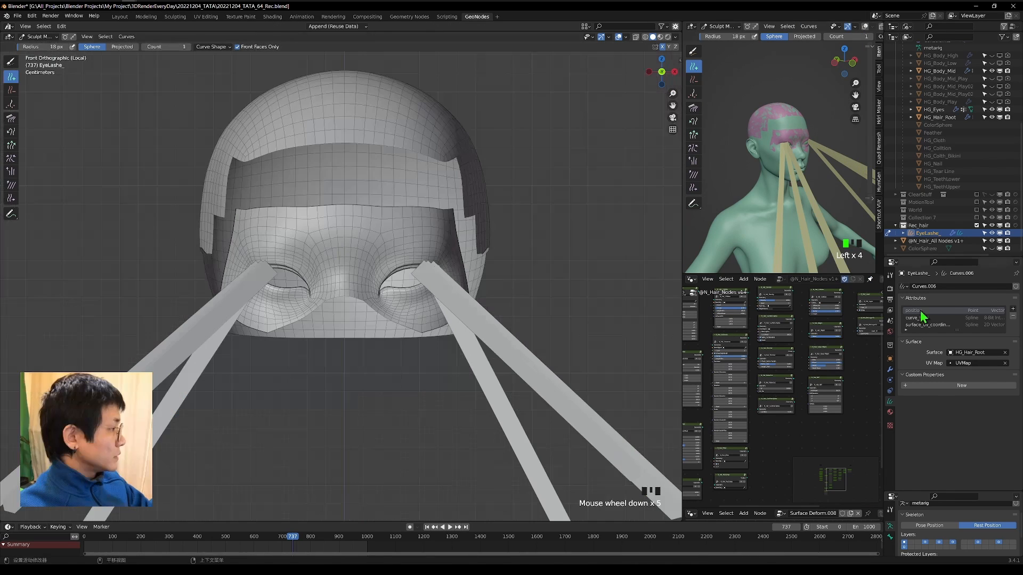
pyautogui.click(890, 370)
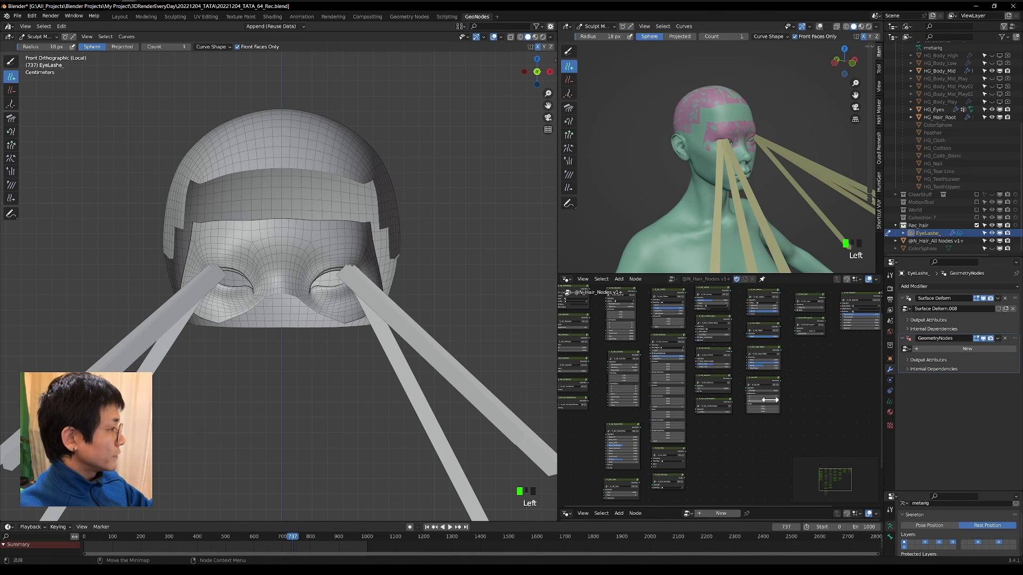
pyautogui.scroll(-2, 769, 400)
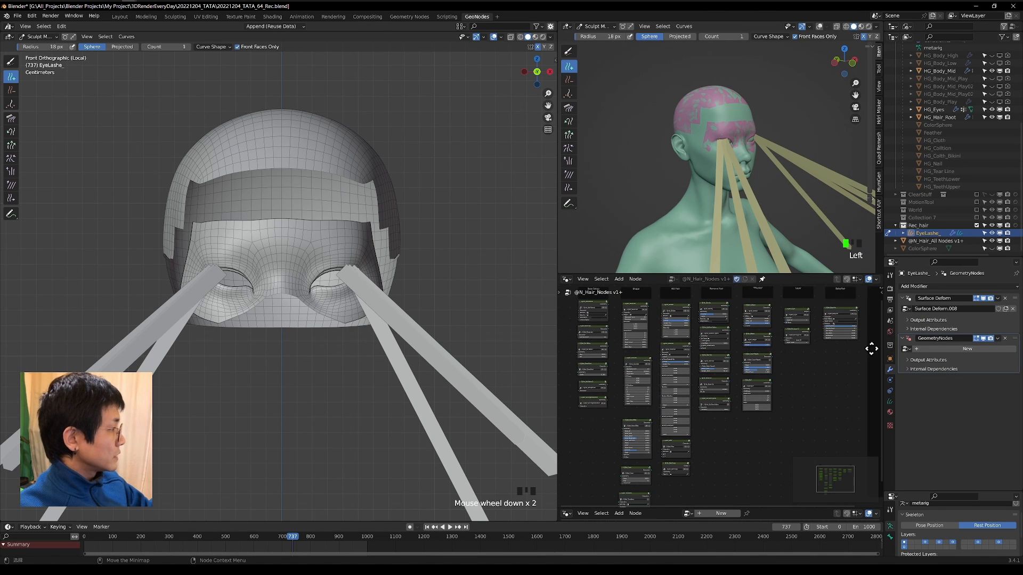
# Assign the N_Hair_Set Radius node group to the GeometryNodes modifier on EyeLashe_.
pyautogui.click(907, 349)
pyautogui.write('set')
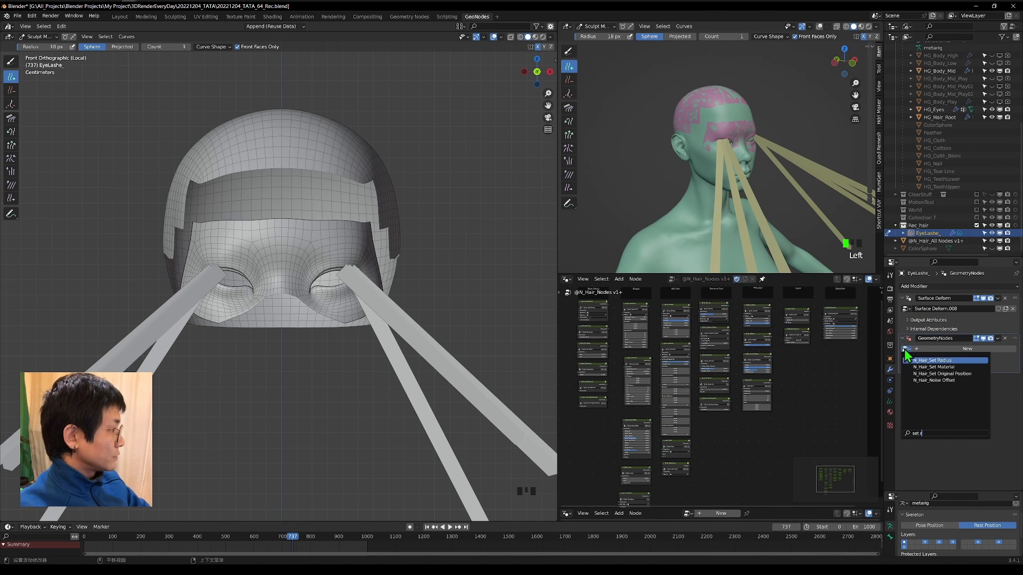
pyautogui.press('Return')
pyautogui.scroll(-4, 266, 339)
pyautogui.moveTo(265, 337); pyautogui.dragTo(393, 350, button='middle')
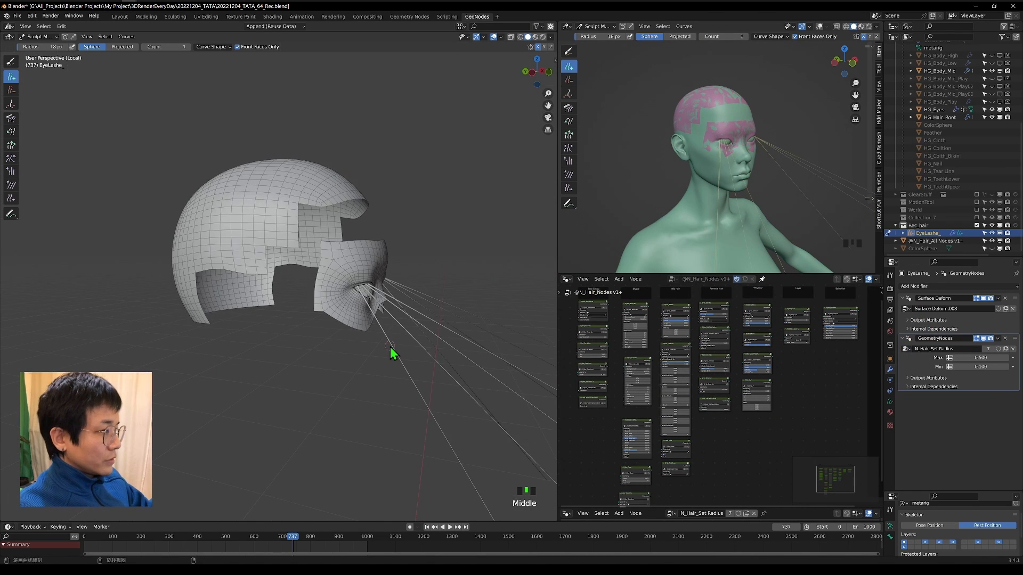
pyautogui.scroll(-1, 392, 350)
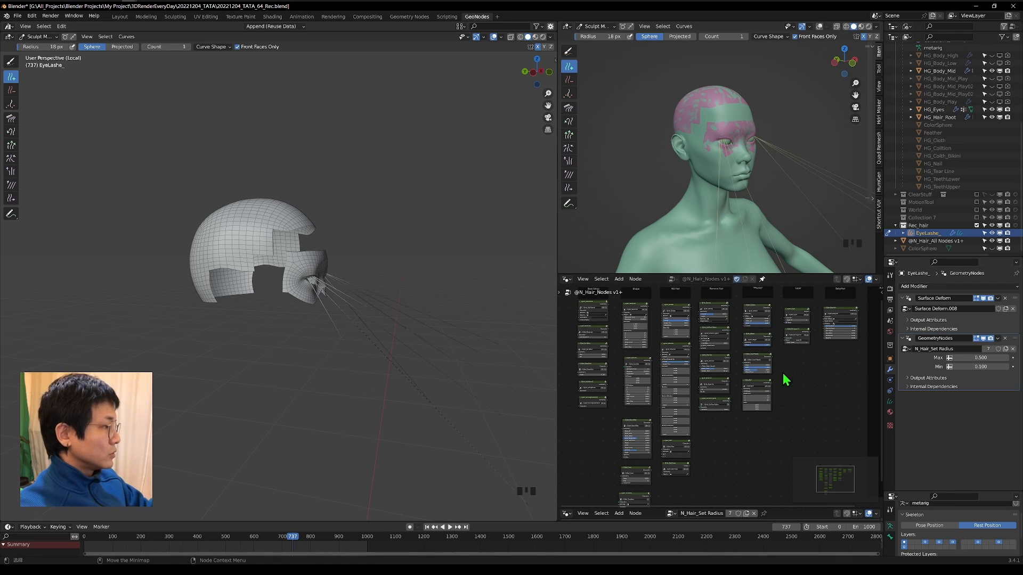
# Show the N_Hair_Set Radius tree in the node editor and enlarge that editor's area in both directions.
pyautogui.scroll(-1, 815, 388)
pyautogui.moveTo(767, 396); pyautogui.dragTo(760, 407, button='middle')
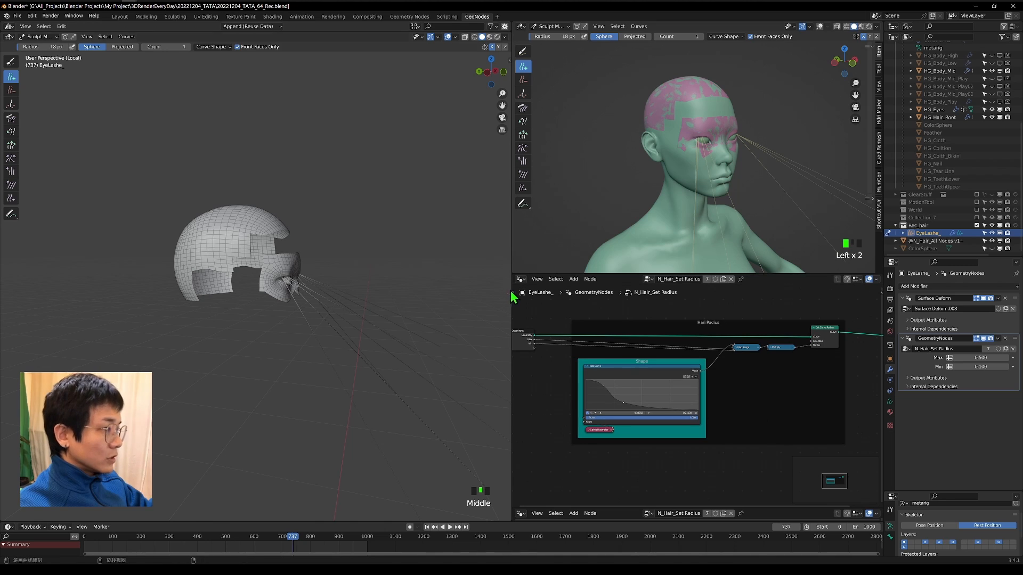
pyautogui.moveTo(511, 290); pyautogui.dragTo(459, 291)
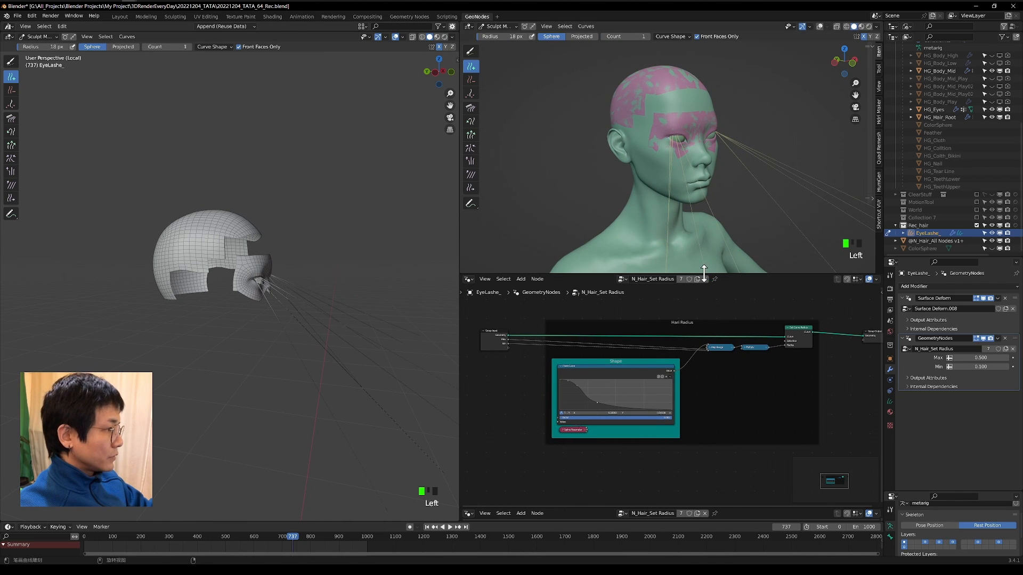
pyautogui.moveTo(705, 274); pyautogui.dragTo(708, 132)
pyautogui.scroll(-1, 815, 269)
pyautogui.moveTo(856, 258); pyautogui.dragTo(831, 253, button='middle')
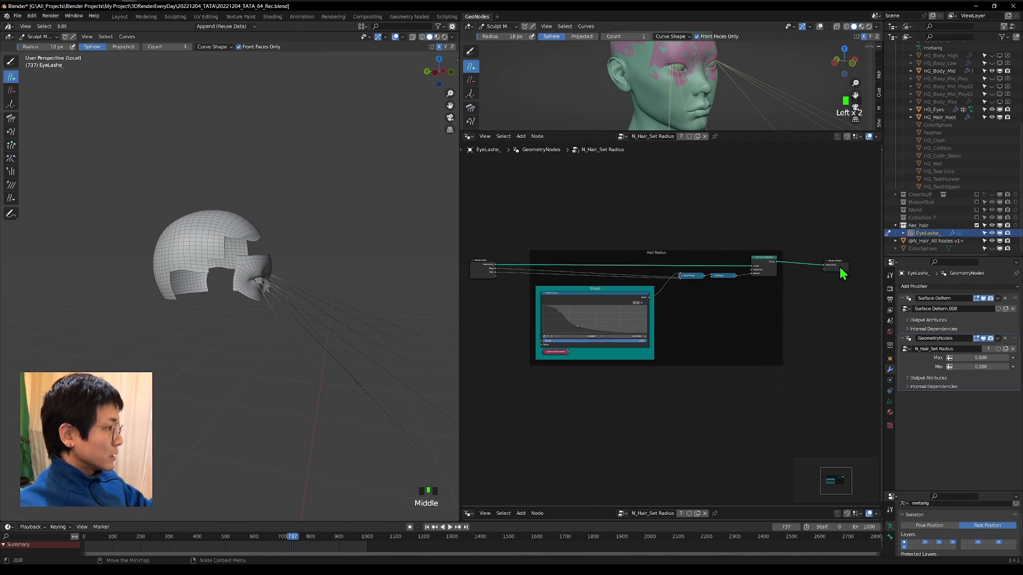
# Move the Group Output and Group Input nodes closer to the hair radius frame.
pyautogui.moveTo(839, 268); pyautogui.dragTo(806, 263)
pyautogui.scroll(2, 690, 337)
pyautogui.moveTo(689, 337); pyautogui.dragTo(726, 329, button='middle')
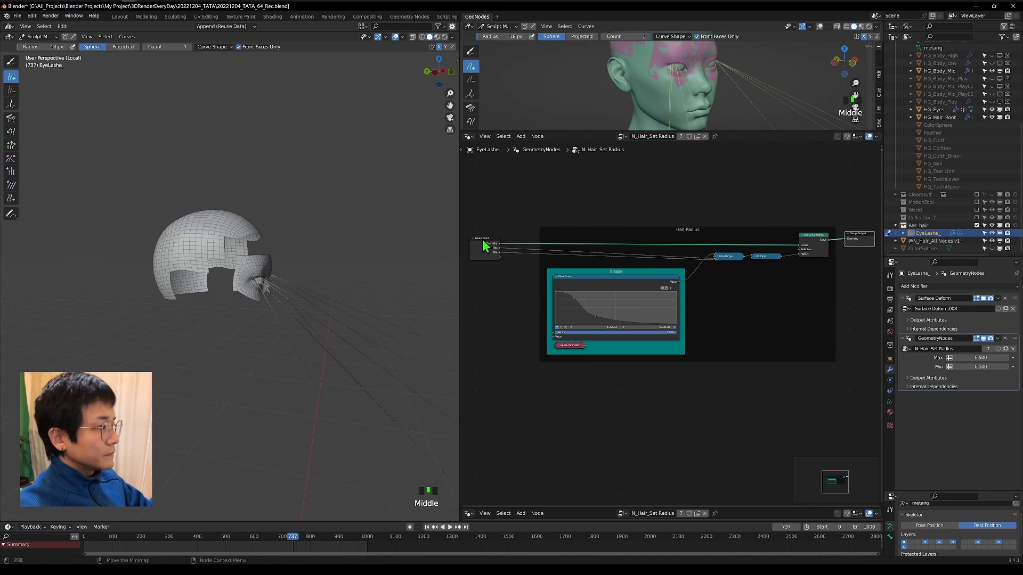
pyautogui.moveTo(484, 241); pyautogui.dragTo(507, 238)
# Shrink the long hair strands in left orthographic view with the Grow/Shrink brush.
pyautogui.moveTo(319, 250); pyautogui.dragTo(262, 267, button='middle')
pyautogui.scroll(-2, 274, 270)
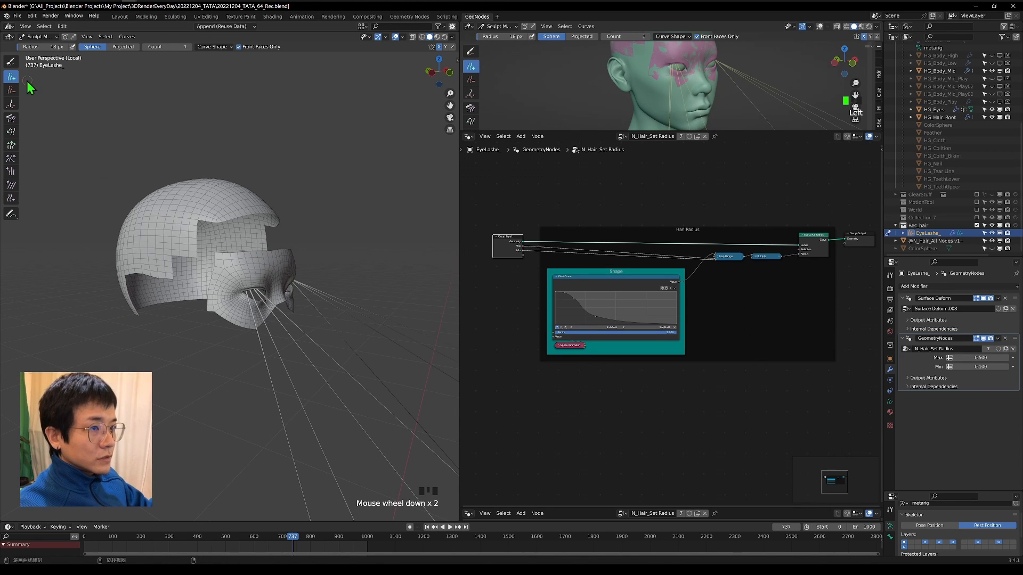
pyautogui.scroll(2, 29, 87)
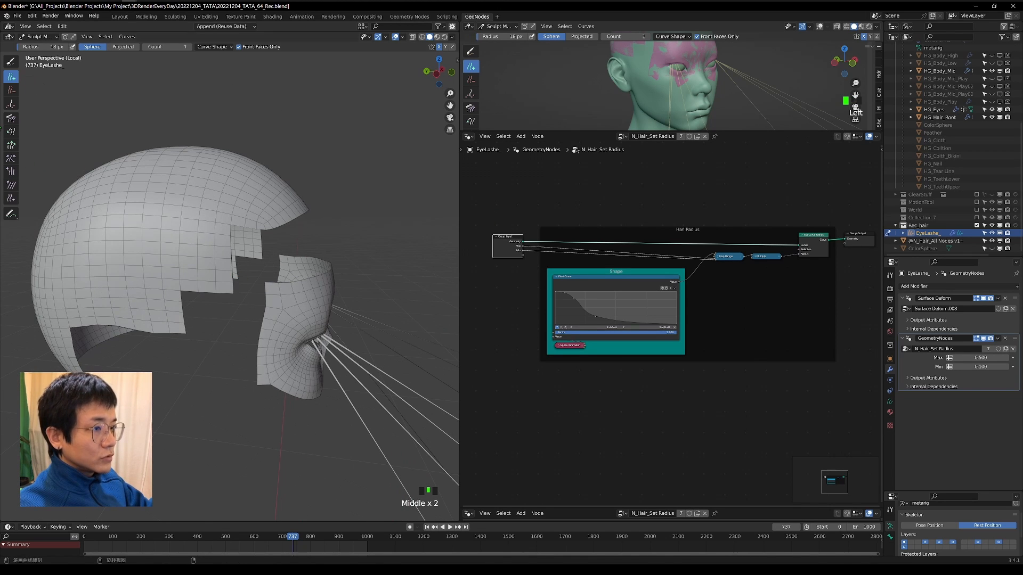
pyautogui.click(12, 149)
pyautogui.scroll(-2, 338, 366)
pyautogui.press('ctrl+KP_3')
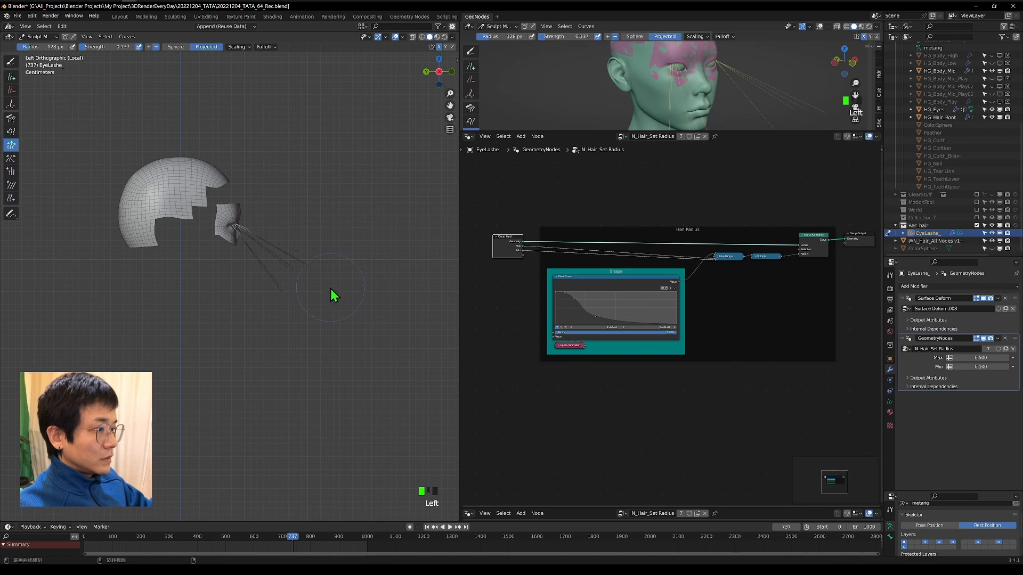
pyautogui.scroll(4, 262, 229)
pyautogui.moveTo(298, 312); pyautogui.dragTo(257, 347)
# Reduce the brush radius to 66 px, shorten the strands to eyelash length, and set the hair radius to Max 0.300 and Min 0.050.
pyautogui.press('f')
pyautogui.click(224, 343)
pyautogui.scroll(7, 227, 218)
pyautogui.moveTo(282, 298); pyautogui.dragTo(248, 315)
pyautogui.moveTo(282, 287); pyautogui.dragTo(201, 375, button='middle')
pyautogui.scroll(4, 202, 373)
# Place more strands along the upper eyelid edge with the Add brush.
pyautogui.click(11, 76)
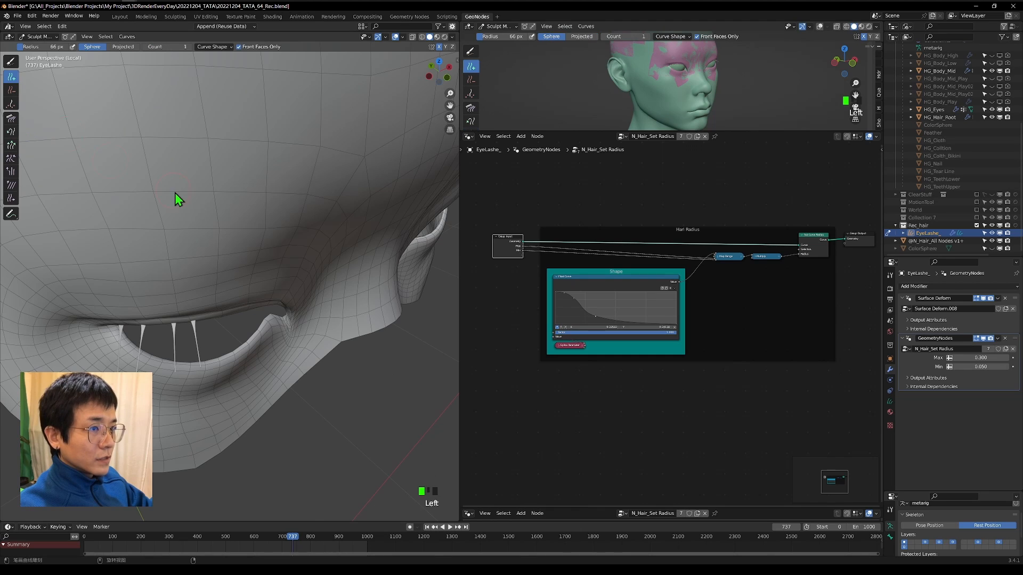
pyautogui.scroll(-2, 311, 150)
pyautogui.click(446, 77)
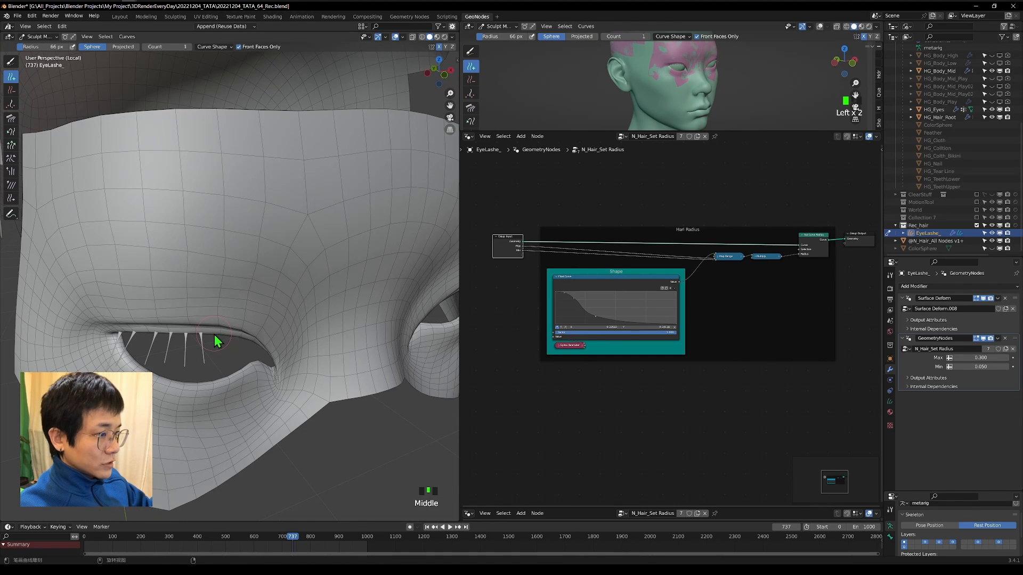
pyautogui.scroll(-4, 260, 322)
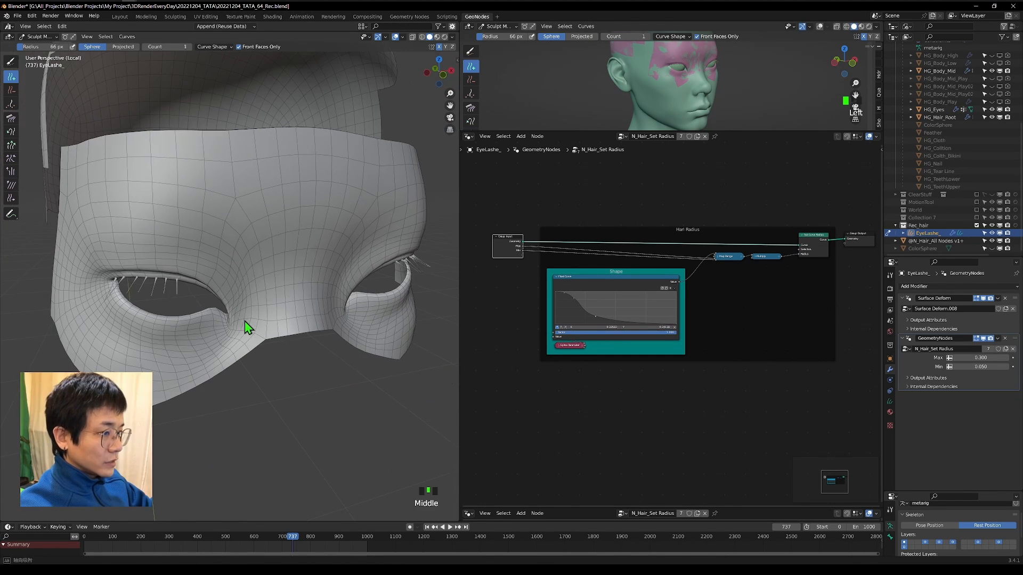
# Continue adding strands along the upper eyelid toward the inner eye corner.
pyautogui.moveTo(191, 283); pyautogui.dragTo(200, 286, button='middle')
pyautogui.scroll(3, 200, 285)
pyautogui.click(219, 455)
pyautogui.moveTo(219, 455); pyautogui.dragTo(217, 257, button='middle')
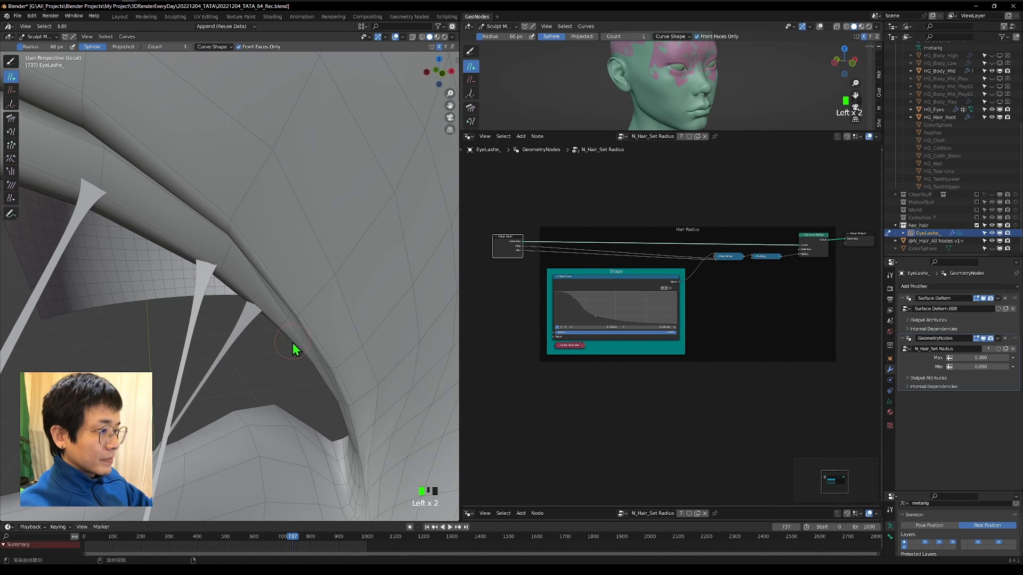
pyautogui.scroll(-5, 334, 299)
pyautogui.moveTo(299, 312); pyautogui.dragTo(309, 312, button='middle')
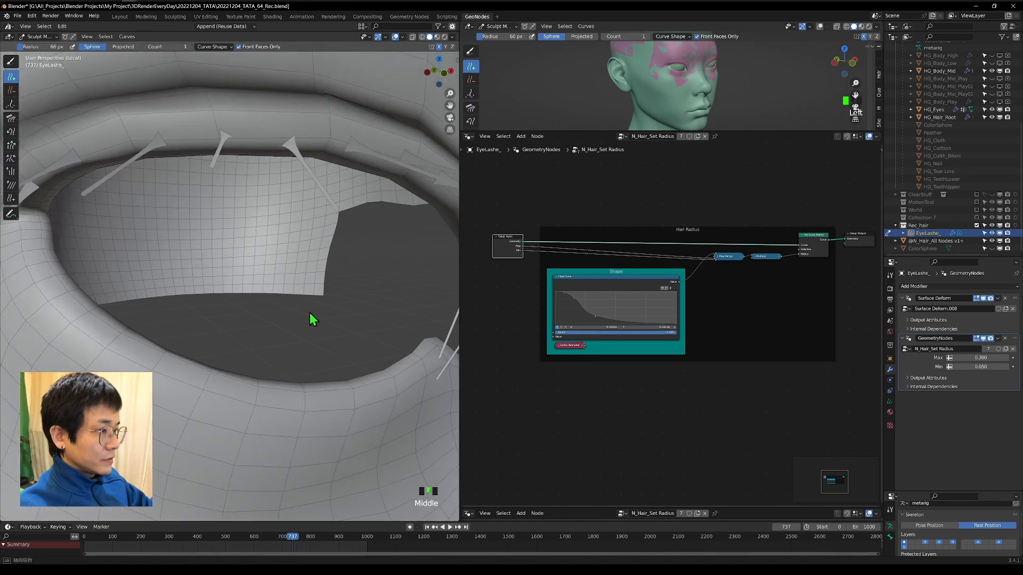
# Comb the upper eyelashes outward in left orthographic view with the Comb brush.
pyautogui.press('c')
pyautogui.scroll(-10, 309, 312)
pyautogui.click(448, 77)
pyautogui.click(439, 71)
pyautogui.scroll(5, 213, 306)
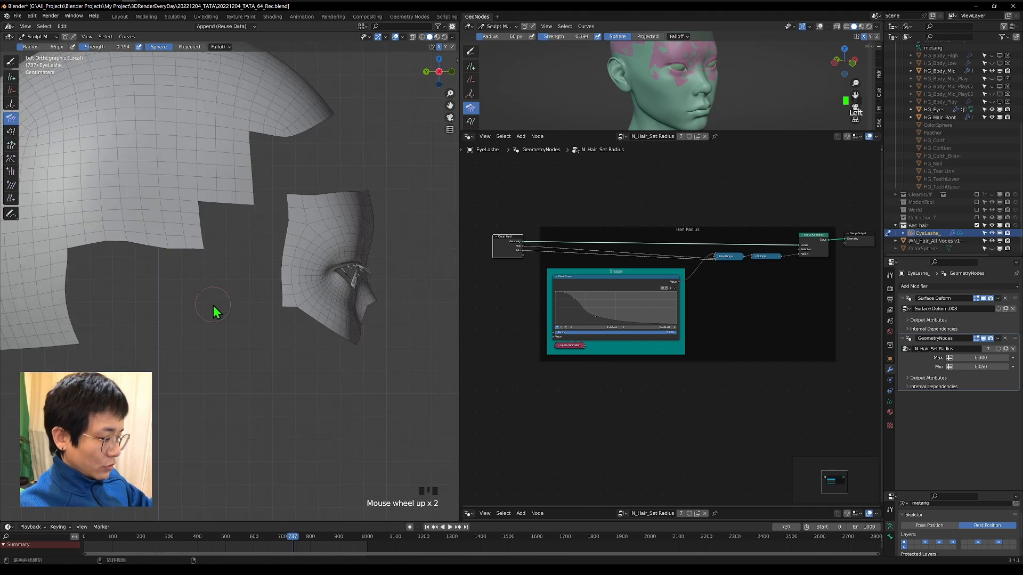
pyautogui.keyDown('shift'); pyautogui.moveTo(234, 298); pyautogui.dragTo(140, 292, button='middle'); pyautogui.keyUp('shift')
pyautogui.moveTo(314, 253); pyautogui.dragTo(347, 242)
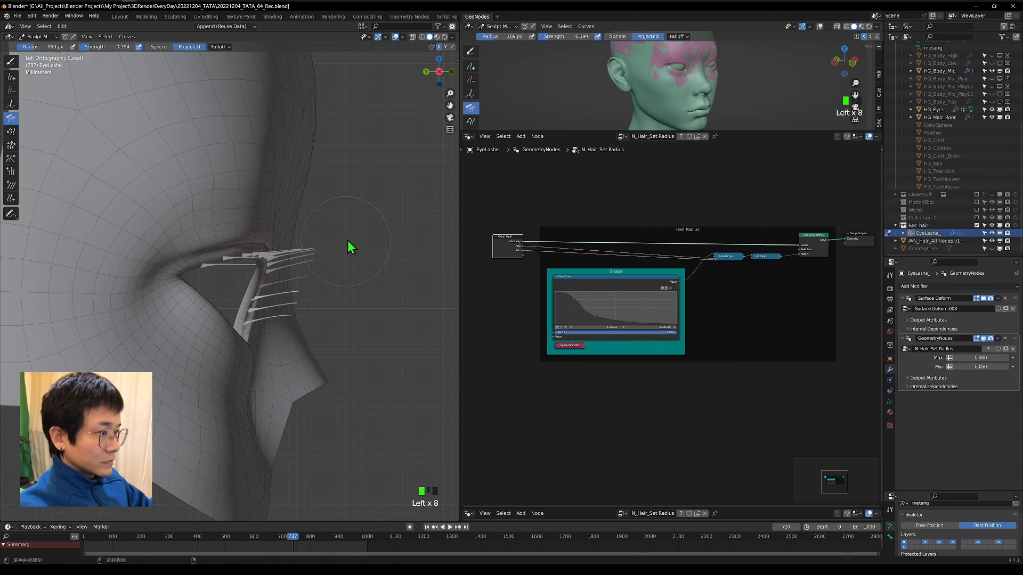
pyautogui.moveTo(347, 242); pyautogui.dragTo(306, 261, button='middle')
pyautogui.moveTo(271, 280); pyautogui.dragTo(287, 293)
# Enlarge the Comb brush to 256 px and comb the upper eyelashes from the top view.
pyautogui.click(438, 59)
pyautogui.keyDown('shift'); pyautogui.moveTo(270, 128); pyautogui.dragTo(219, 259, button='middle'); pyautogui.keyUp('shift')
pyautogui.press('f')
pyautogui.click(201, 263)
pyautogui.moveTo(205, 282); pyautogui.dragTo(221, 310)
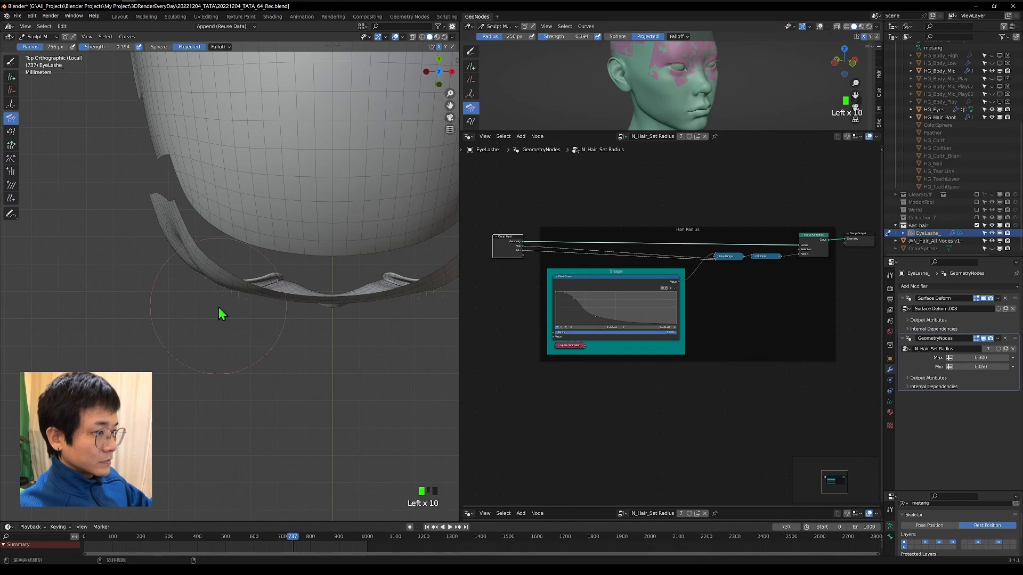
pyautogui.keyDown('shift'); pyautogui.moveTo(349, 341); pyautogui.dragTo(206, 334, button='middle'); pyautogui.keyUp('shift')
# Refine the curve of the upper eyelashes with the Comb brush in left orthographic view.
pyautogui.click(426, 71)
pyautogui.scroll(3, 299, 245)
pyautogui.moveTo(243, 314)
pyautogui.mouseDown()
pyautogui.moveTo(228, 341)
pyautogui.moveTo(208, 304)
pyautogui.mouseUp()
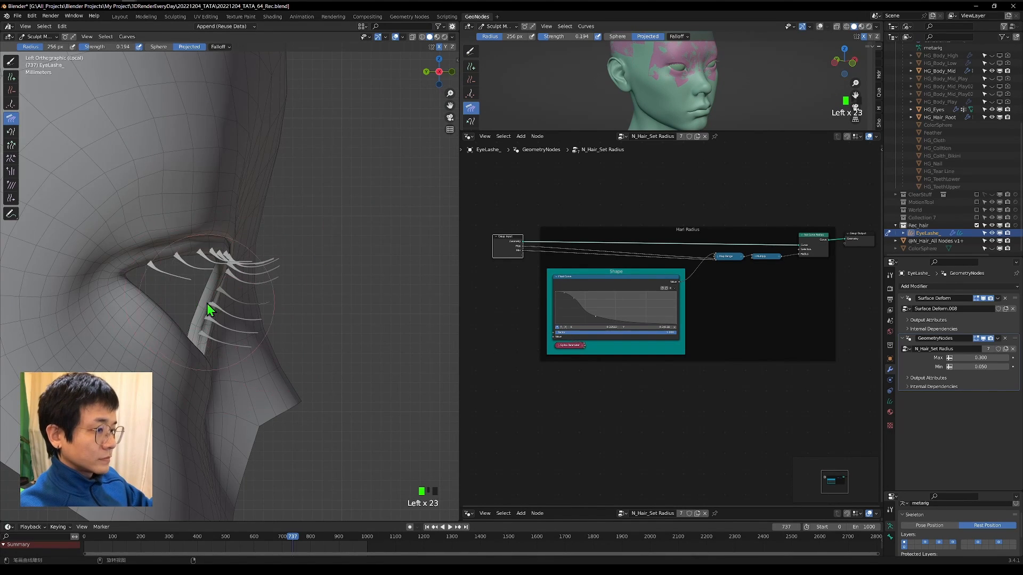
pyautogui.moveTo(298, 306); pyautogui.dragTo(249, 285, button='middle')
pyautogui.scroll(2, 248, 285)
pyautogui.moveTo(208, 293); pyautogui.dragTo(216, 321)
# Set the Add brush radius to 54 px, fill gaps along the upper eyelid, and start placing strands on the lower eyelid.
pyautogui.click(15, 80)
pyautogui.press('f')
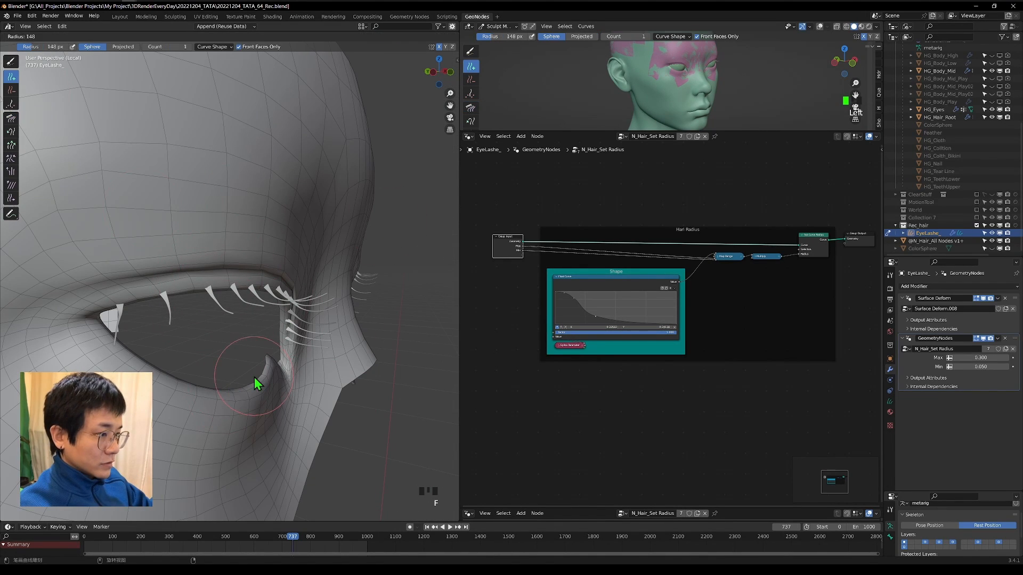
pyautogui.click(230, 376)
pyautogui.press('KP_Decimal')
pyautogui.scroll(4, 232, 371)
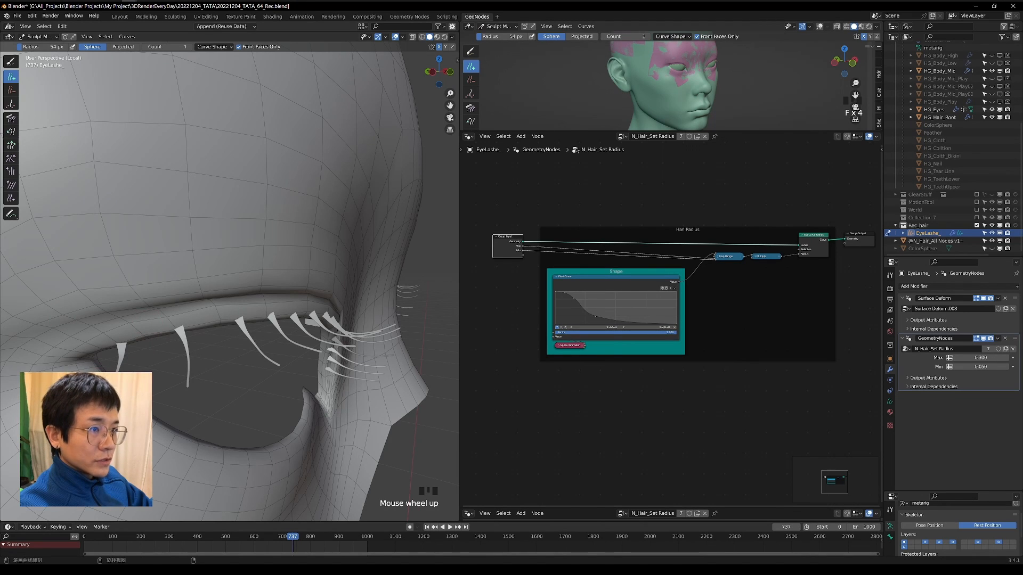
pyautogui.click(225, 329)
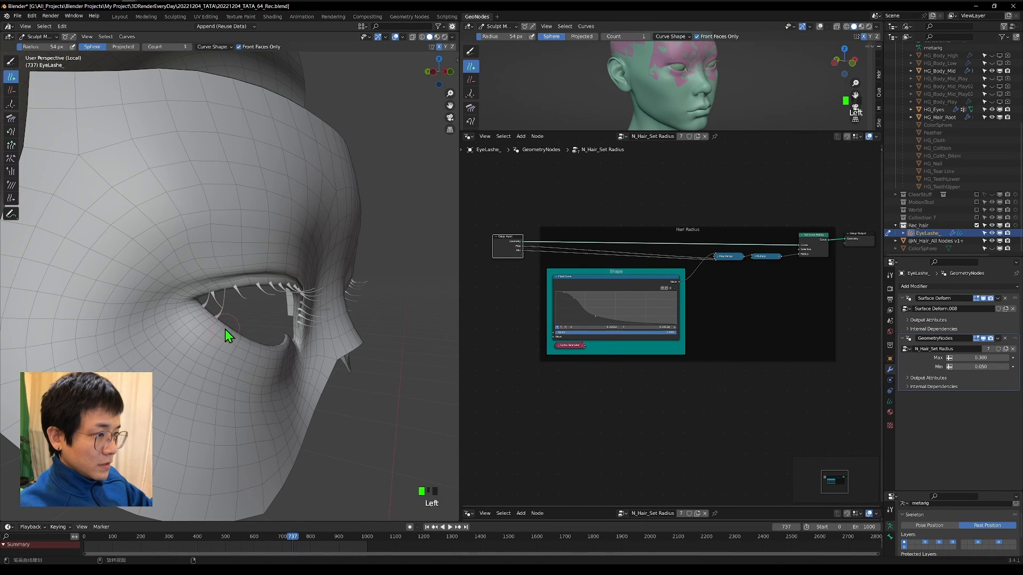
pyautogui.click(224, 330)
pyautogui.click(226, 331)
pyautogui.moveTo(234, 330); pyautogui.dragTo(280, 299, button='middle')
pyautogui.press('KP_Decimal')
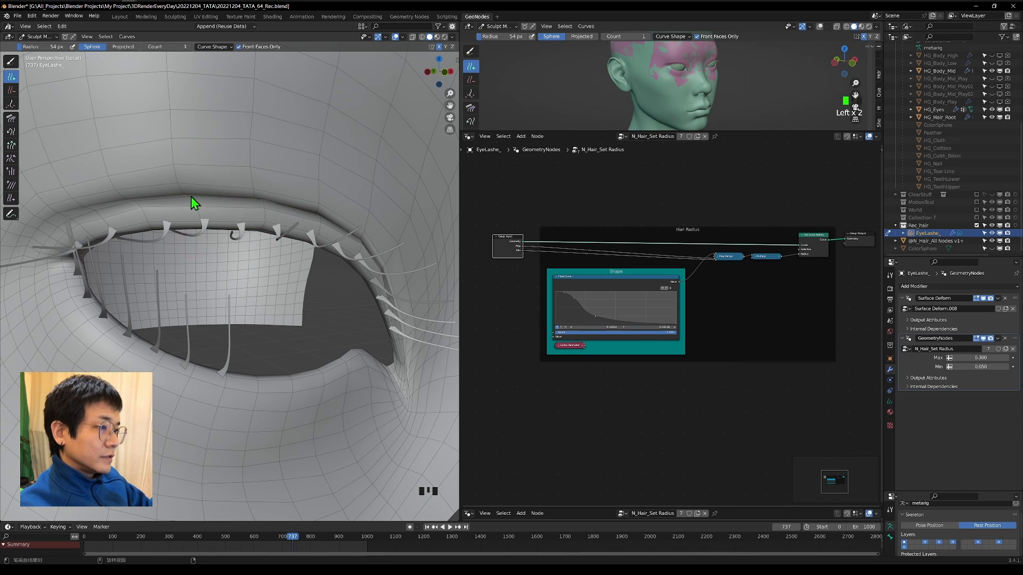
# Open the Add brush's curve shape options and add more strands along the lower eyelid edge.
pyautogui.click(212, 46)
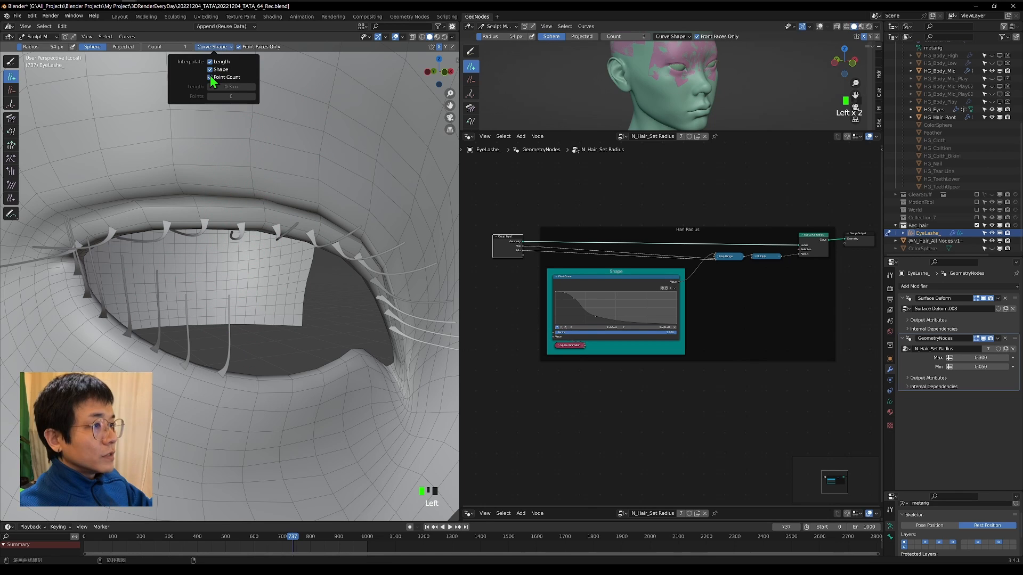
pyautogui.click(250, 381)
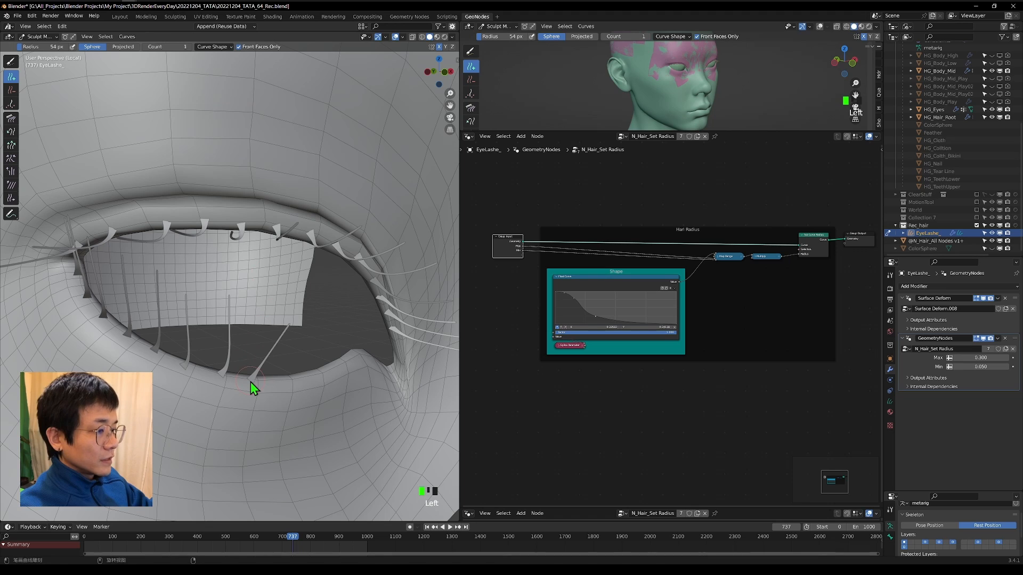
pyautogui.moveTo(347, 368); pyautogui.dragTo(1, 133, button='middle')
pyautogui.click(267, 348)
pyautogui.click(280, 357)
pyautogui.scroll(-10, 280, 357)
pyautogui.scroll(10, 279, 335)
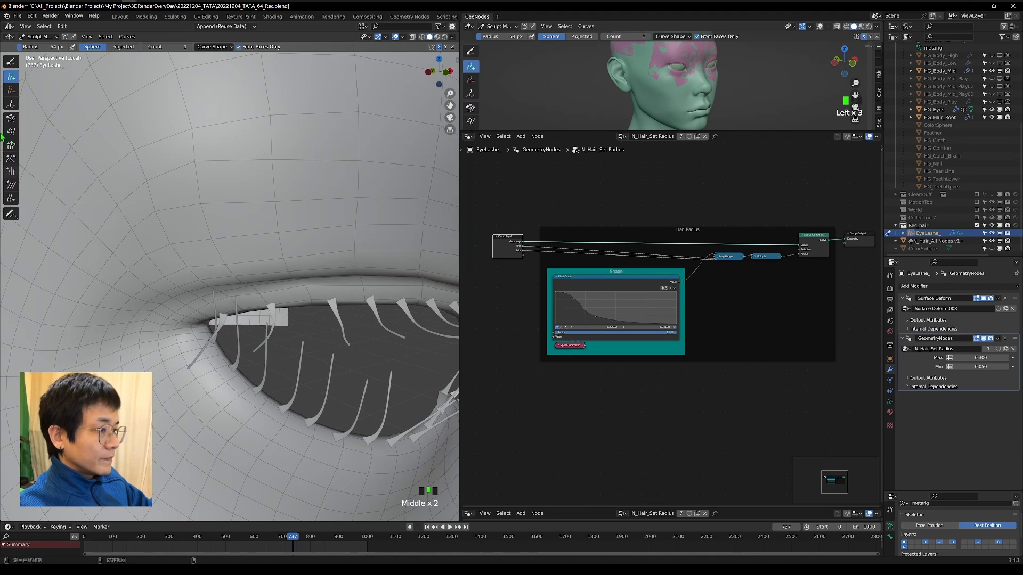
# Isolate the lower eyelashes from the upper ones by painting a curve selection with the Selection Paint brush.
pyautogui.click(13, 62)
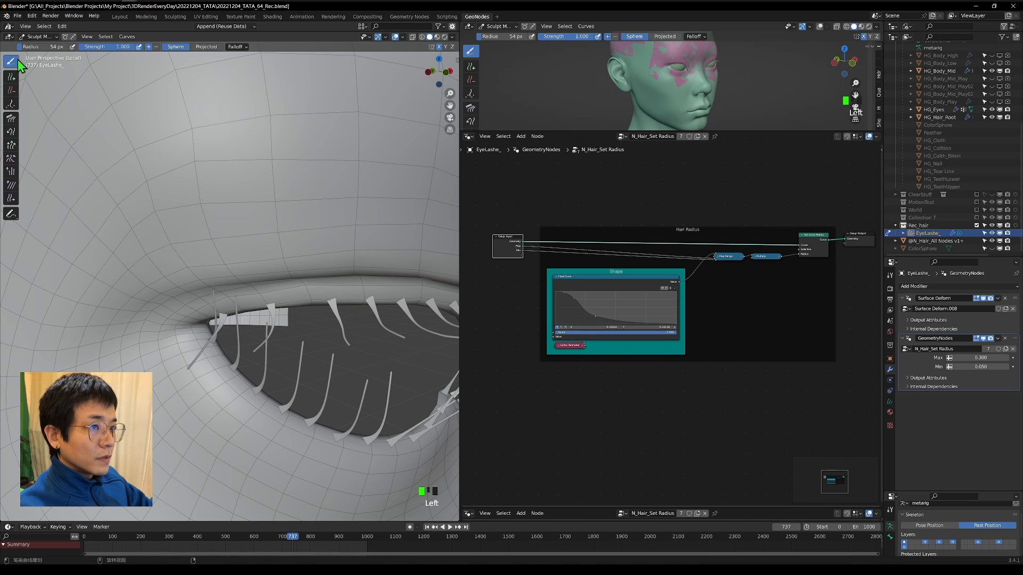
pyautogui.rightClick(20, 64)
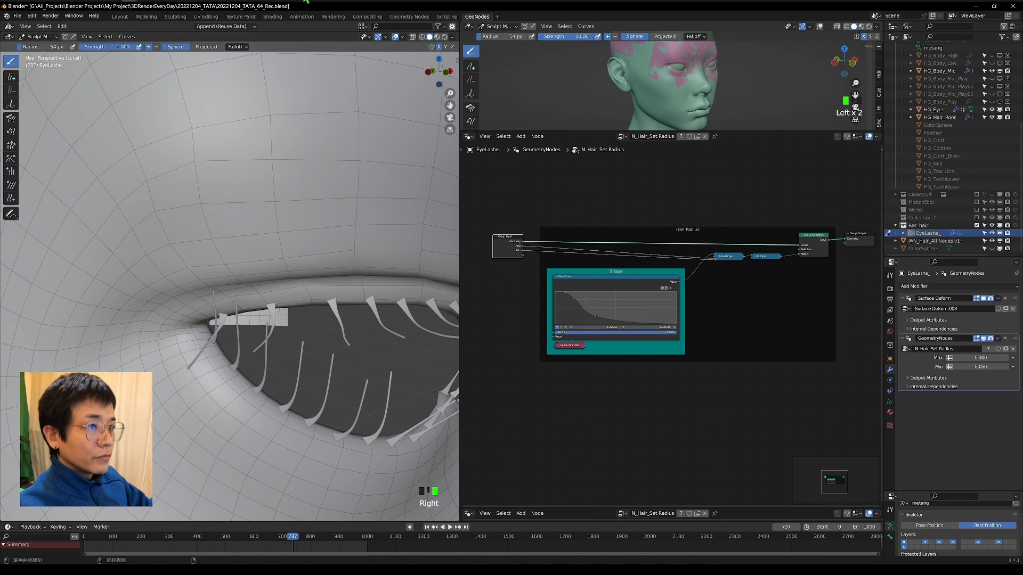
pyautogui.scroll(-5, 161, 328)
pyautogui.scroll(3, 229, 287)
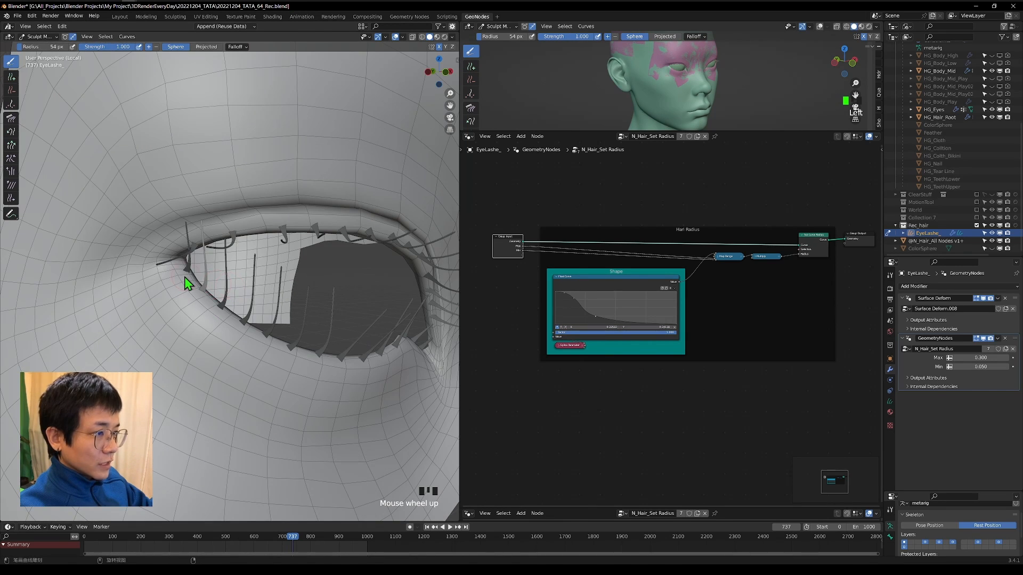
pyautogui.click(200, 286)
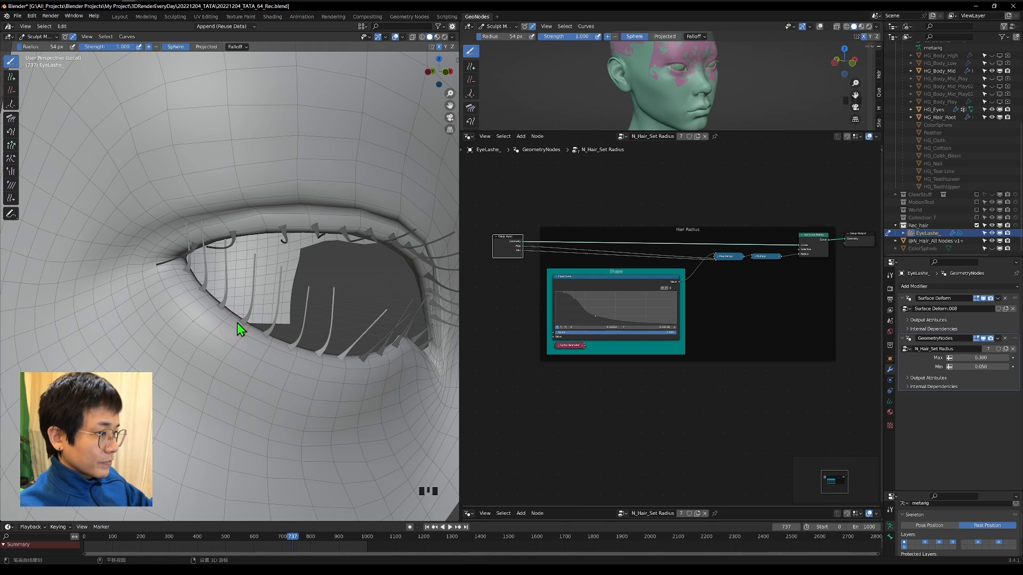
pyautogui.moveTo(292, 319); pyautogui.dragTo(273, 321, button='middle')
pyautogui.moveTo(277, 347)
pyautogui.keyDown('shift'); pyautogui.mouseDown()
pyautogui.moveTo(301, 355)
pyautogui.moveTo(339, 343)
pyautogui.mouseUp(); pyautogui.keyUp('shift')
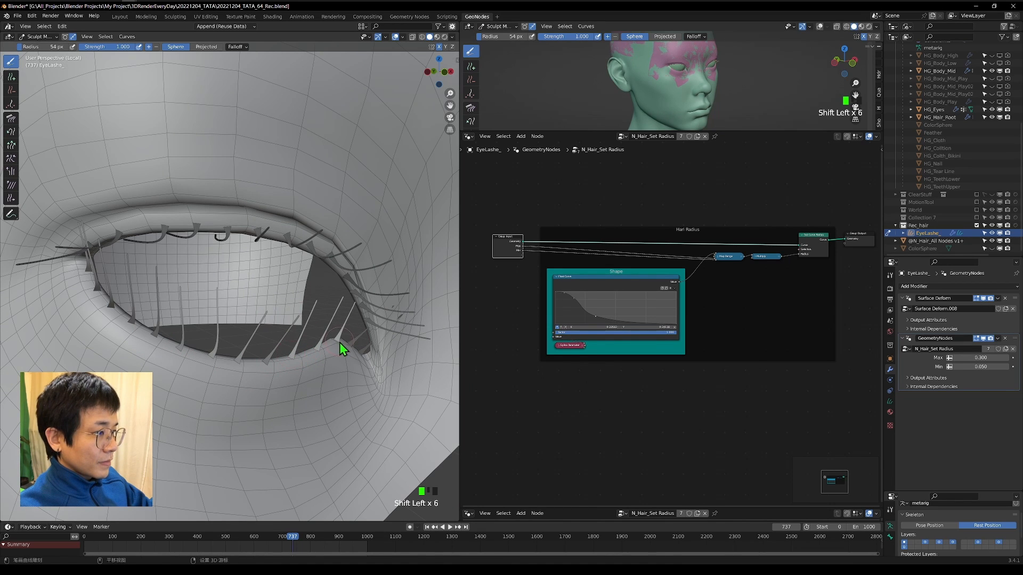
pyautogui.keyDown('shift'); pyautogui.click(364, 354); pyautogui.keyUp('shift')
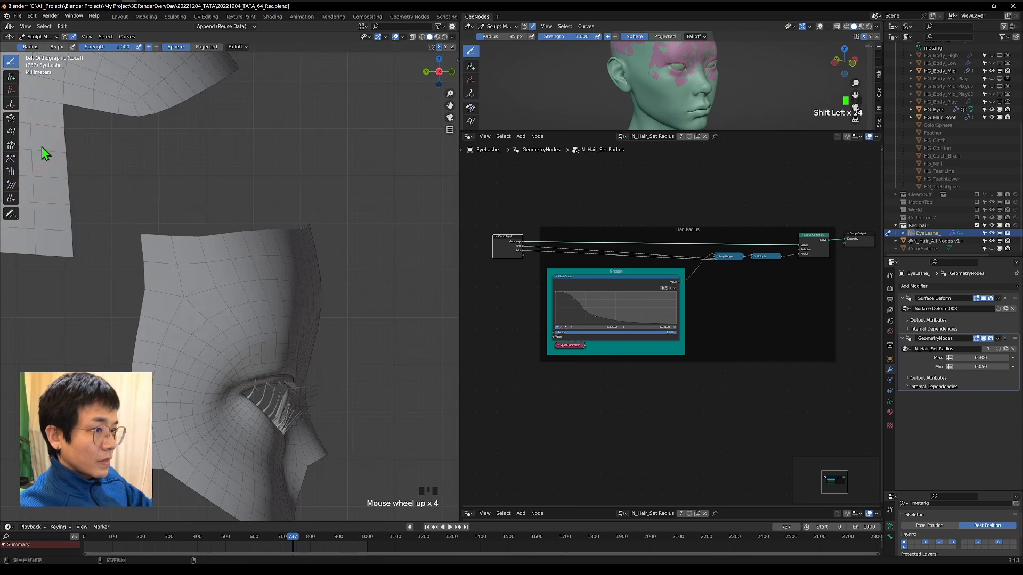
# Comb the selected lower eyelashes outward in left orthographic view with the Comb brush at a 159 px radius.
pyautogui.click(11, 118)
pyautogui.press('f')
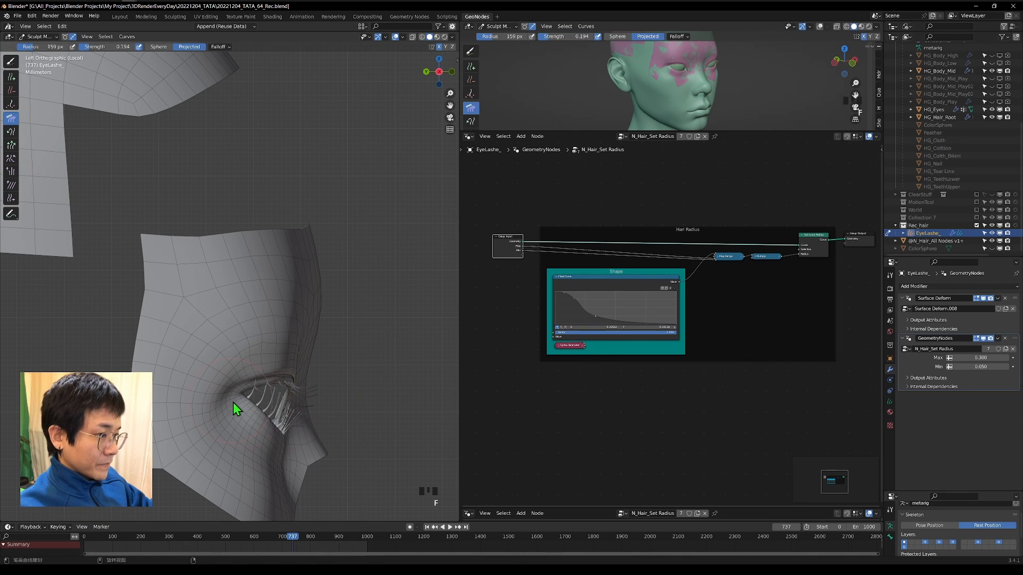
pyautogui.moveTo(233, 402); pyautogui.dragTo(261, 396)
pyautogui.scroll(4, 286, 430)
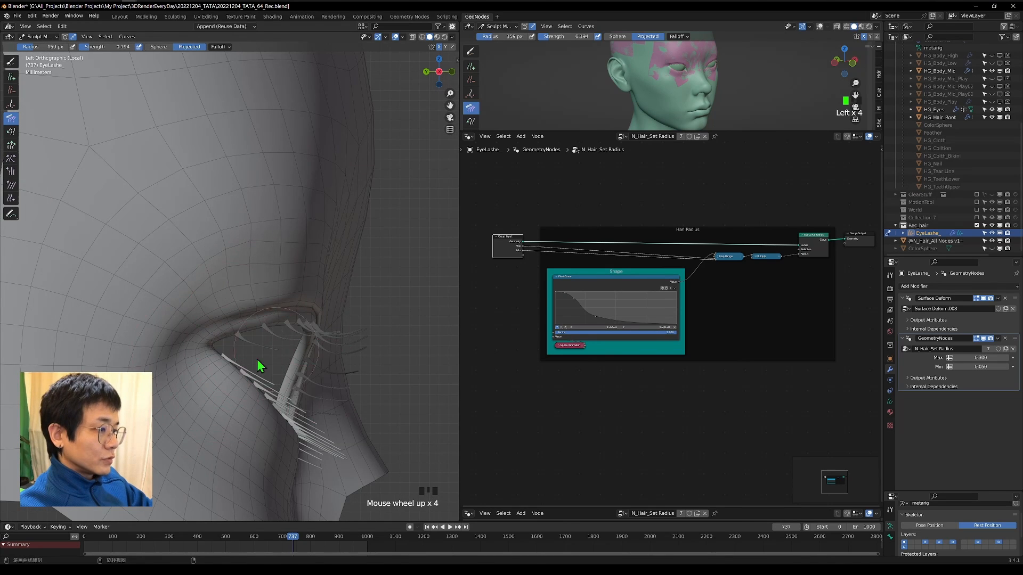
pyautogui.scroll(-2, 256, 359)
pyautogui.moveTo(208, 390)
pyautogui.mouseDown()
pyautogui.moveTo(285, 345)
pyautogui.moveTo(331, 348)
pyautogui.mouseUp()
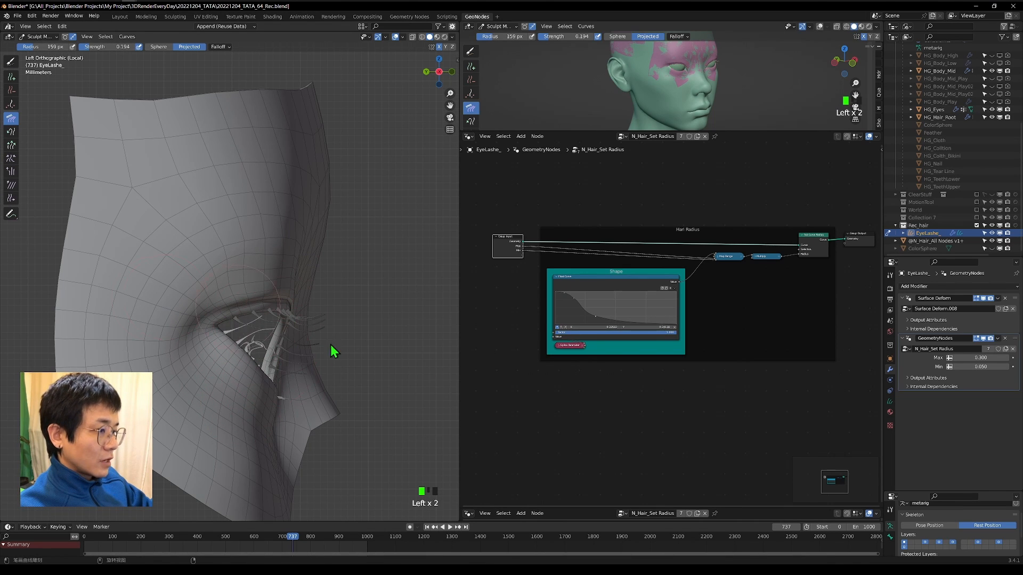
pyautogui.moveTo(246, 357)
pyautogui.mouseDown()
pyautogui.moveTo(373, 389)
pyautogui.moveTo(341, 391)
pyautogui.mouseUp()
# Turn on X-ray in solid shading and comb the selected lower eyelashes from the top view.
pyautogui.click(439, 60)
pyautogui.click(422, 37)
pyautogui.scroll(3, 213, 309)
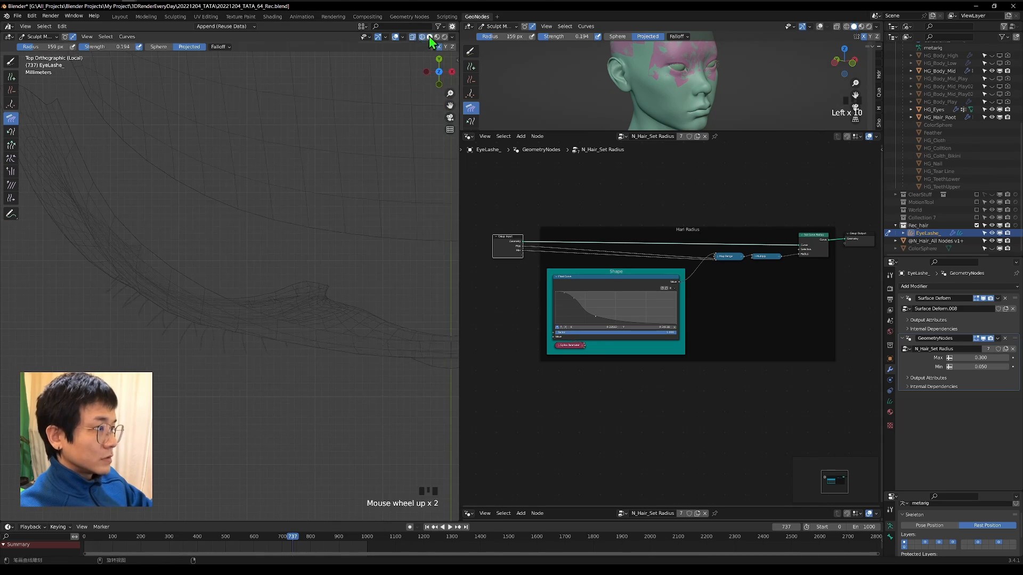
pyautogui.click(429, 37)
pyautogui.click(412, 37)
pyautogui.moveTo(227, 293); pyautogui.dragTo(233, 305)
pyautogui.moveTo(165, 298); pyautogui.dragTo(140, 329)
pyautogui.moveTo(277, 292); pyautogui.dragTo(244, 354)
# Turn off X-ray and comb the selected lower eyelashes downward in left orthographic view.
pyautogui.click(450, 72)
pyautogui.click(412, 37)
pyautogui.scroll(12, 244, 304)
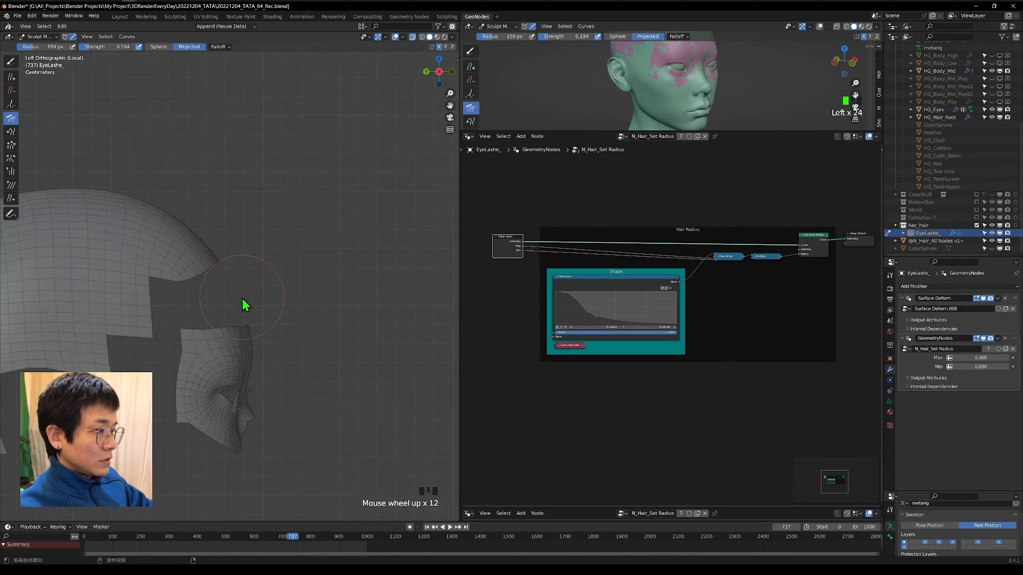
pyautogui.moveTo(251, 290)
pyautogui.mouseDown()
pyautogui.moveTo(273, 305)
pyautogui.moveTo(269, 327)
pyautogui.mouseUp()
pyautogui.moveTo(269, 327); pyautogui.dragTo(261, 365, button='middle')
pyautogui.scroll(-3, 261, 364)
pyautogui.moveTo(439, 72); pyautogui.dragTo(400, 73)
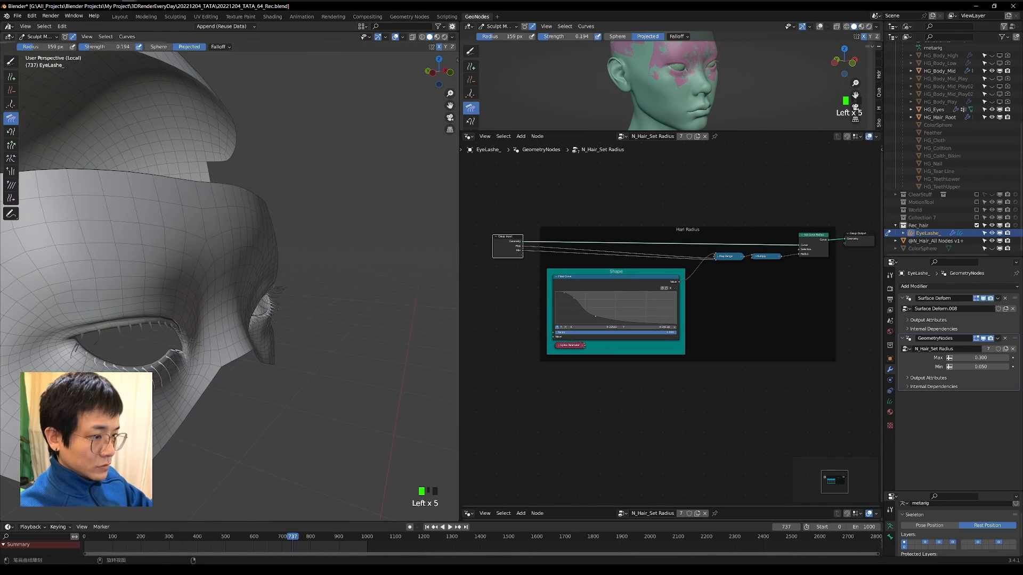
# Comb the selected lower eyelashes downward around the eye from a close perspective view.
pyautogui.moveTo(168, 371); pyautogui.dragTo(295, 292, button='middle')
pyautogui.scroll(3, 295, 292)
pyautogui.moveTo(277, 368); pyautogui.dragTo(283, 405)
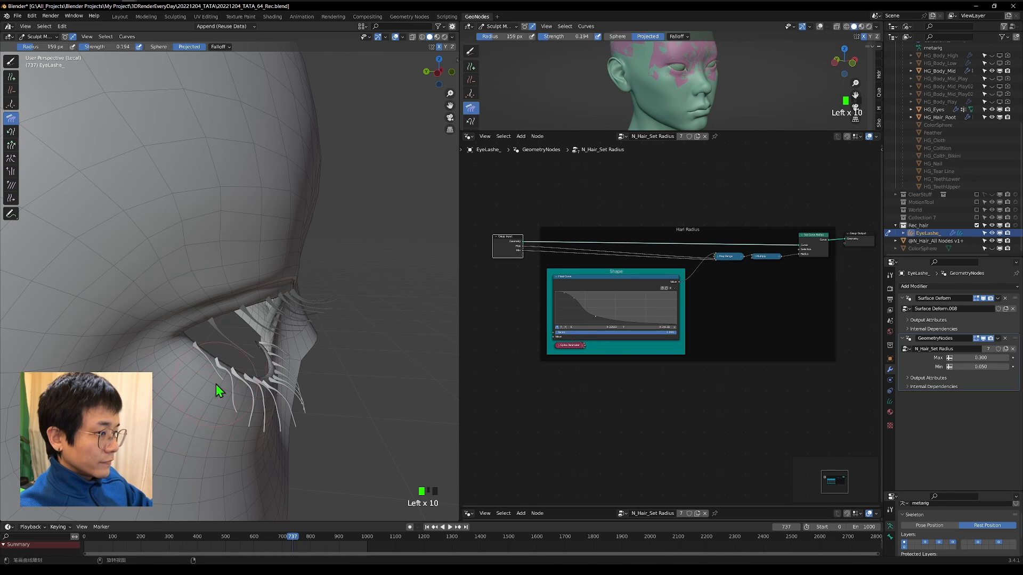
pyautogui.moveTo(243, 406); pyautogui.dragTo(247, 413)
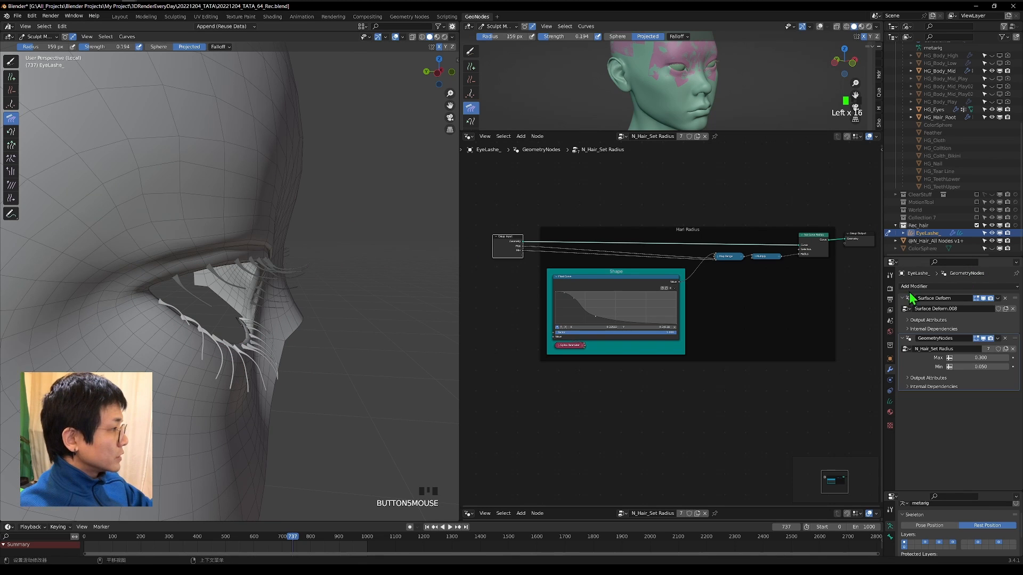
# Add a Geometry Nodes modifier to the eyelashes using the N_Hair_Show Point node group and inspect the curve points.
pyautogui.click(915, 286)
pyautogui.click(916, 305)
pyautogui.click(907, 358)
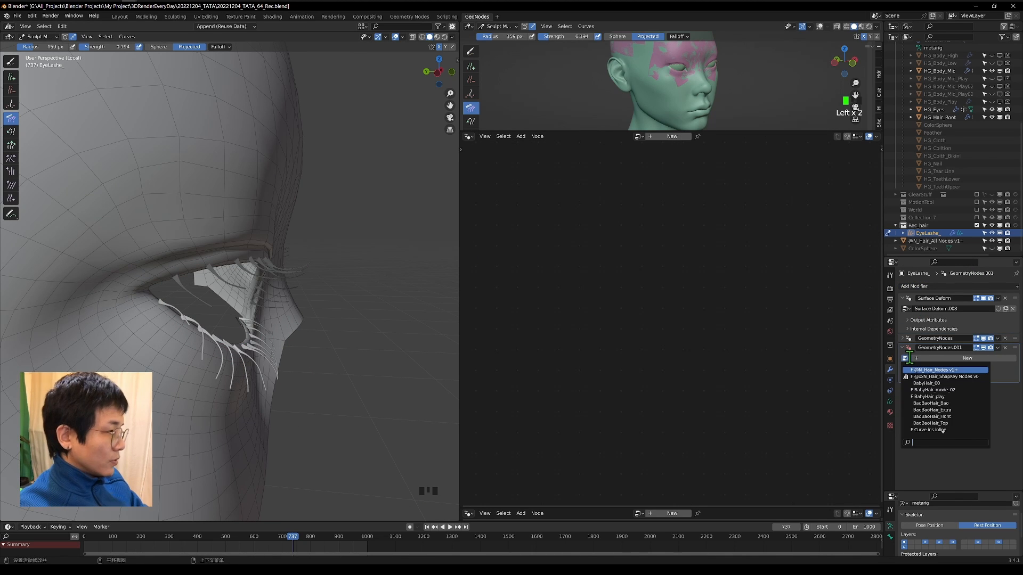
pyautogui.write('sho')
pyautogui.press('Down')
pyautogui.press('Return')
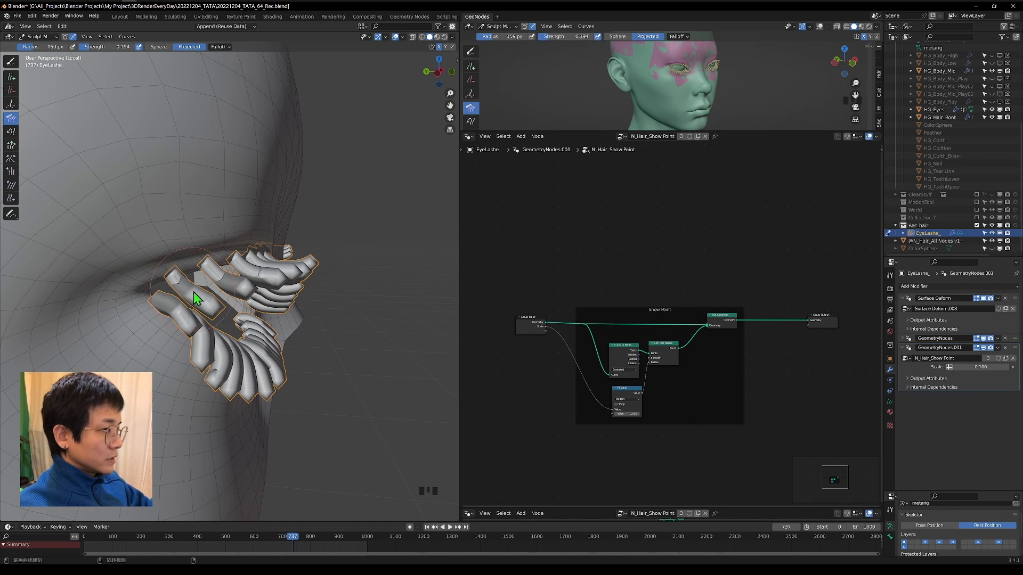
pyautogui.scroll(3, 193, 292)
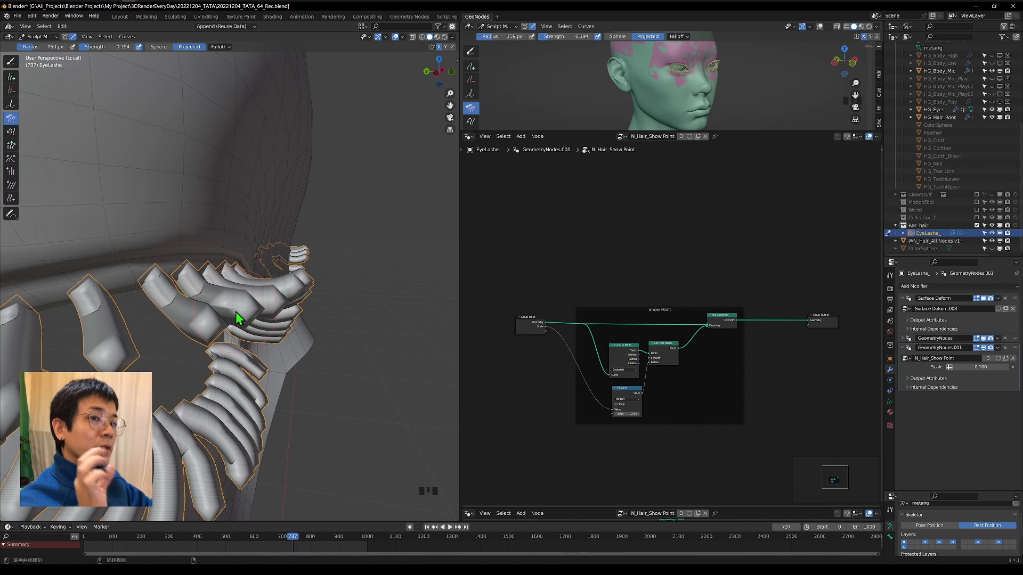
pyautogui.moveTo(279, 306); pyautogui.dragTo(285, 311, button='middle')
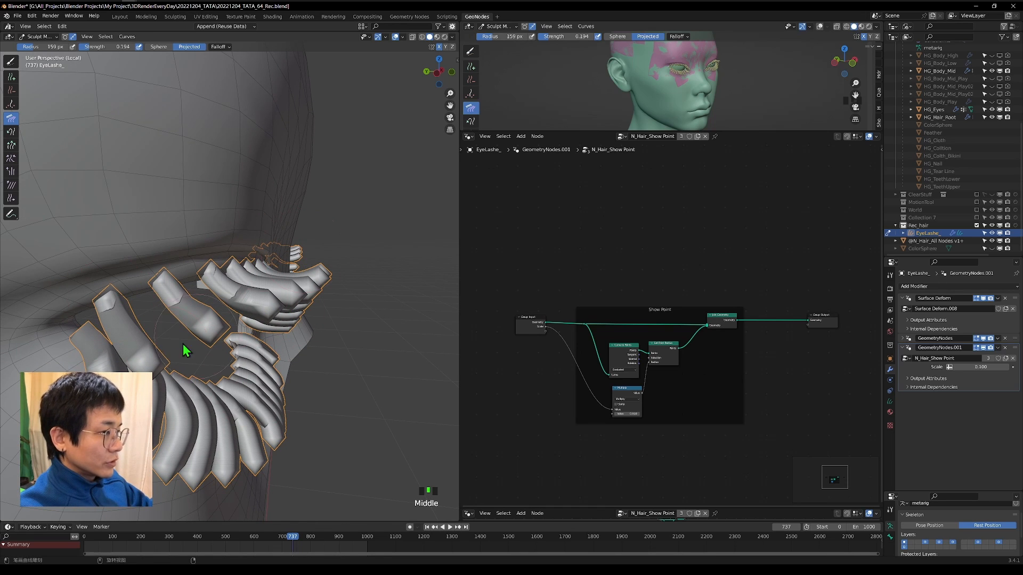
# Add another Geometry Nodes modifier to the eyelashes using the N_Hair_Resample node group.
pyautogui.click(902, 347)
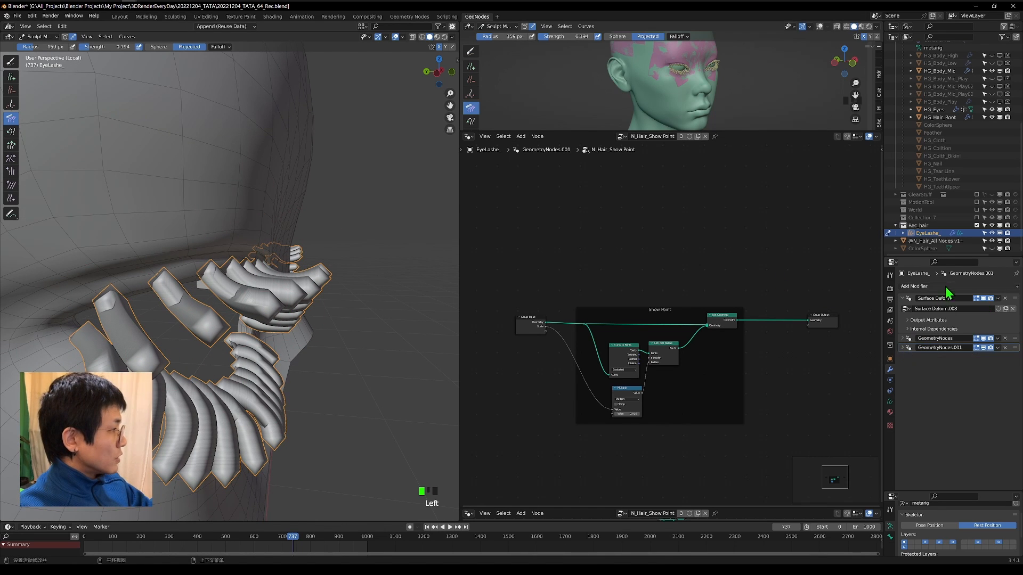
pyautogui.click(945, 289)
pyautogui.click(930, 348)
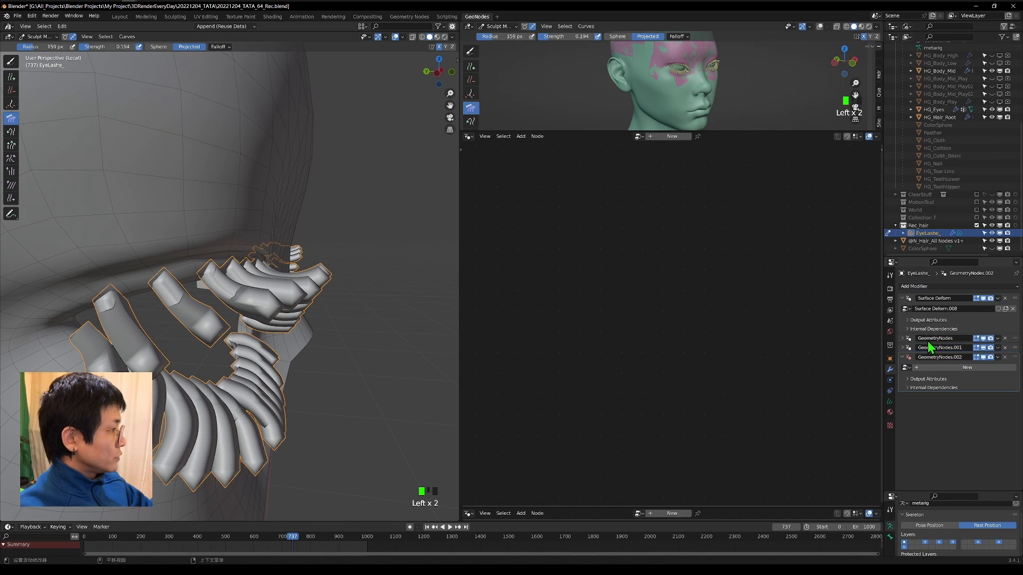
pyautogui.click(905, 367)
pyautogui.write('resp')
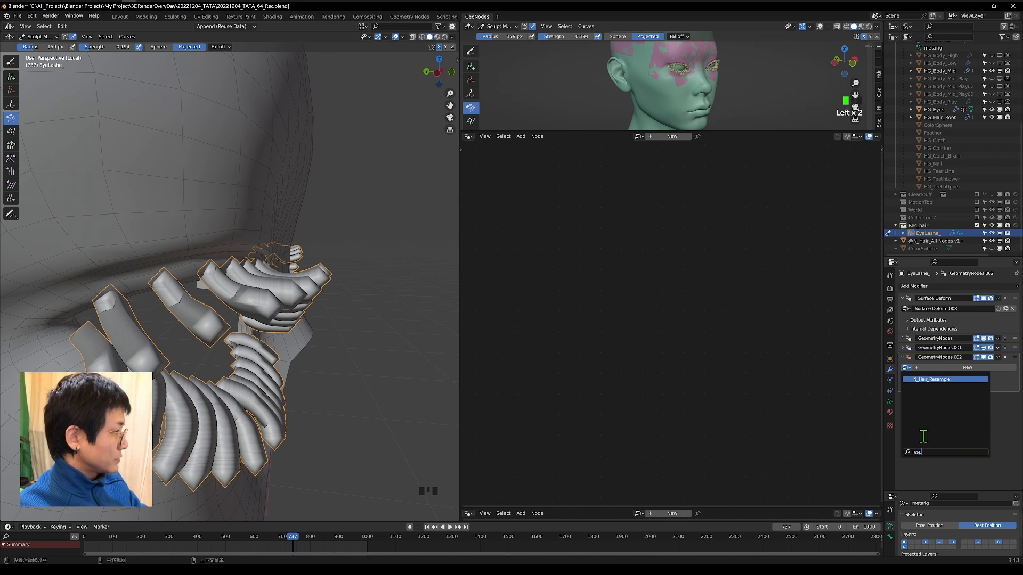
pyautogui.click(938, 399)
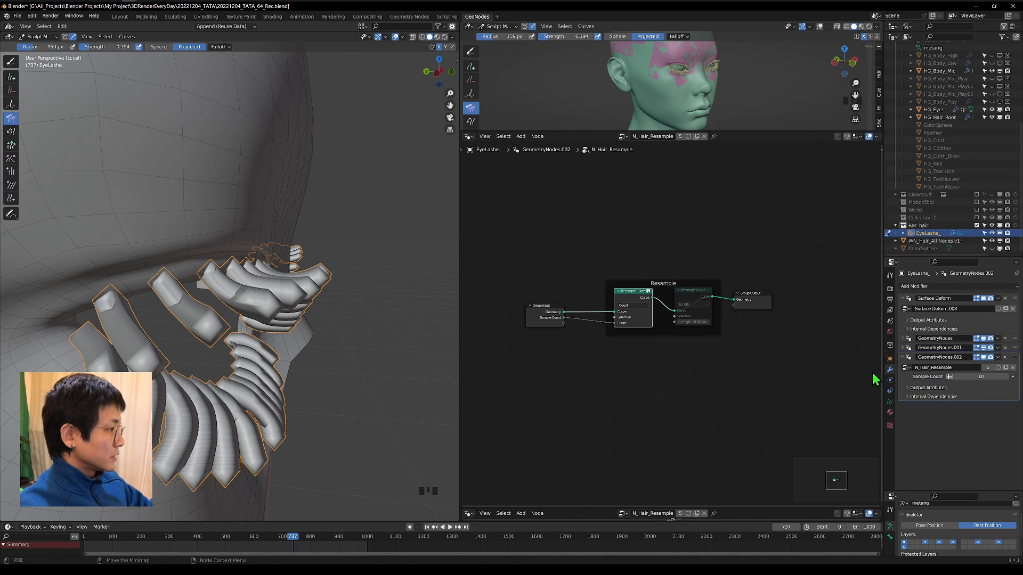
pyautogui.moveTo(701, 340); pyautogui.dragTo(702, 340, button='middle')
# Place the N_Hair_Resample modifier above N_Hair_Show Point and set its Sample Count to 5.
pyautogui.click(950, 351)
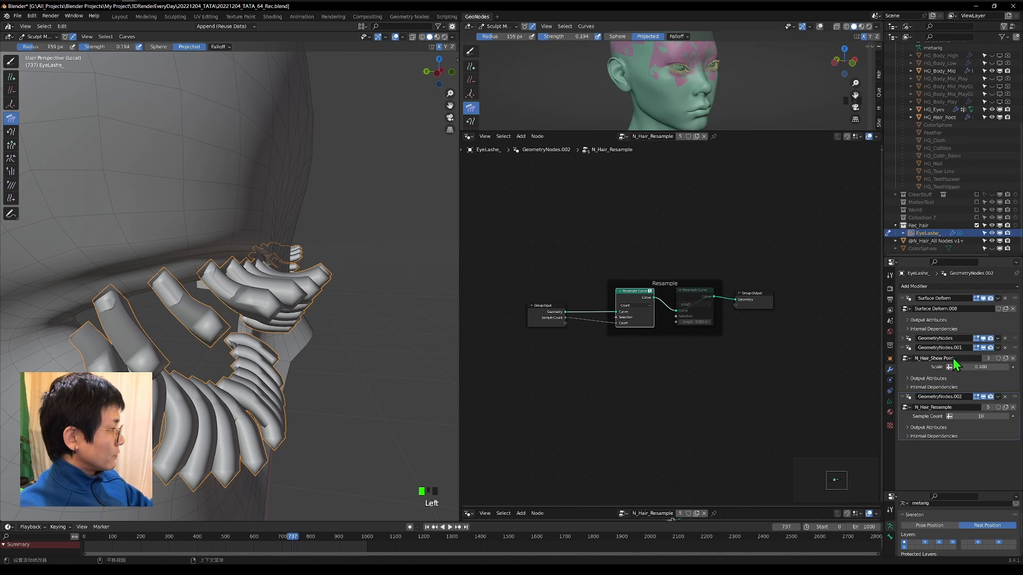
pyautogui.moveTo(1015, 396); pyautogui.dragTo(1012, 349)
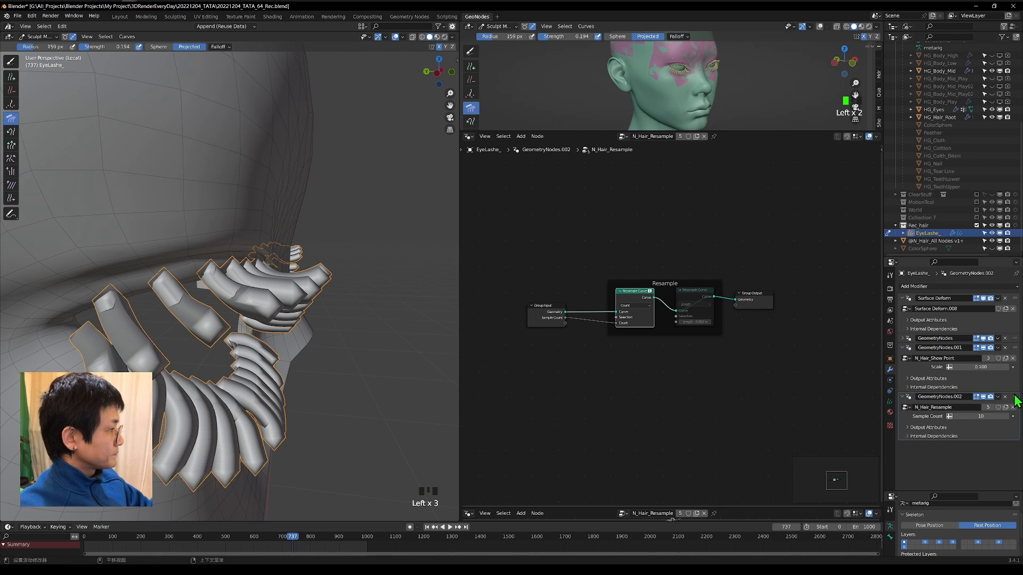
pyautogui.moveTo(1016, 401); pyautogui.dragTo(1017, 346)
pyautogui.moveTo(375, 367); pyautogui.dragTo(392, 365, button='middle')
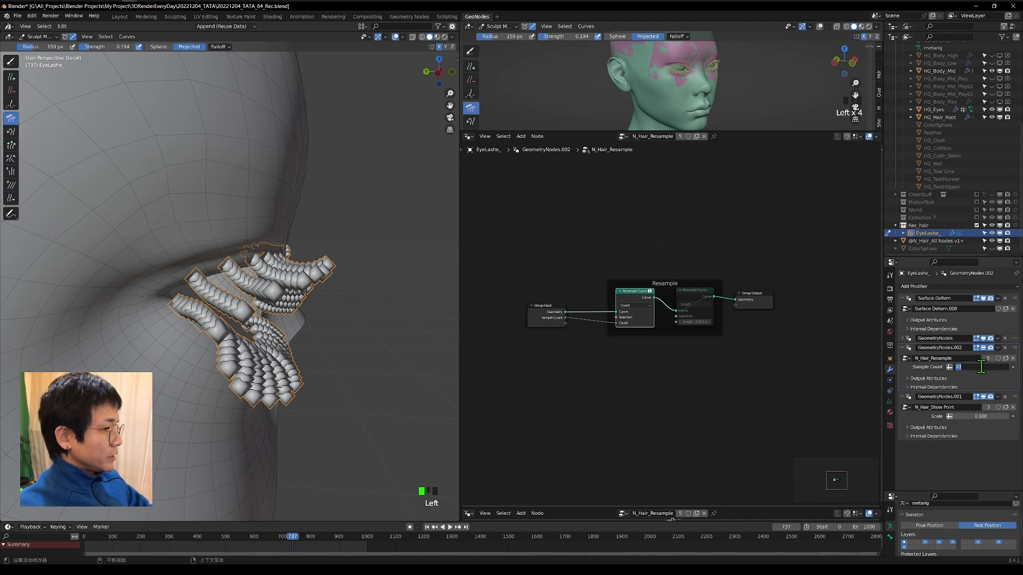
pyautogui.write('5')
pyautogui.press('Return')
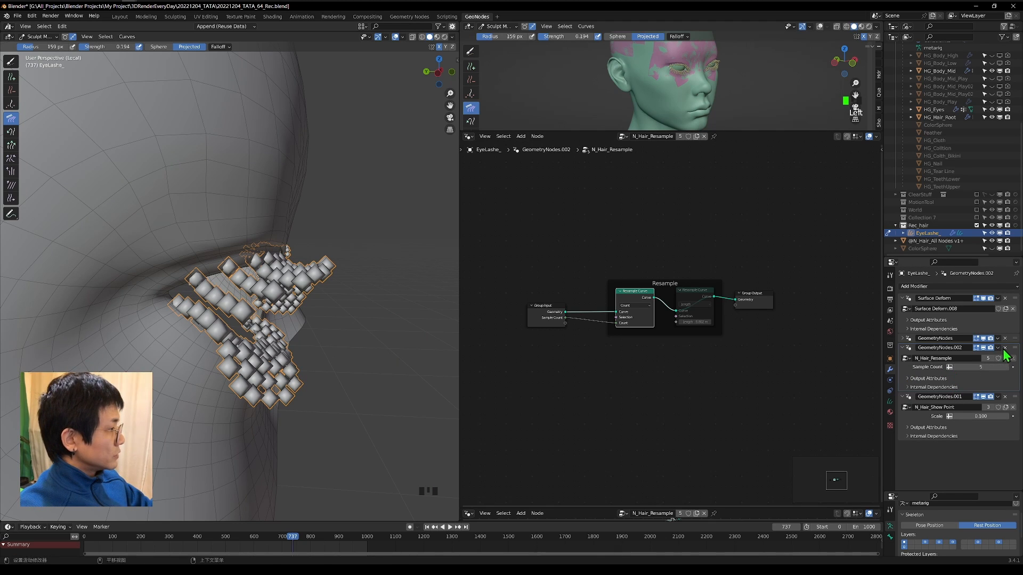
# Apply the N_Hair_Resample modifier and turn off the viewport display of N_Hair_Show Point.
pyautogui.click(997, 348)
pyautogui.click(986, 356)
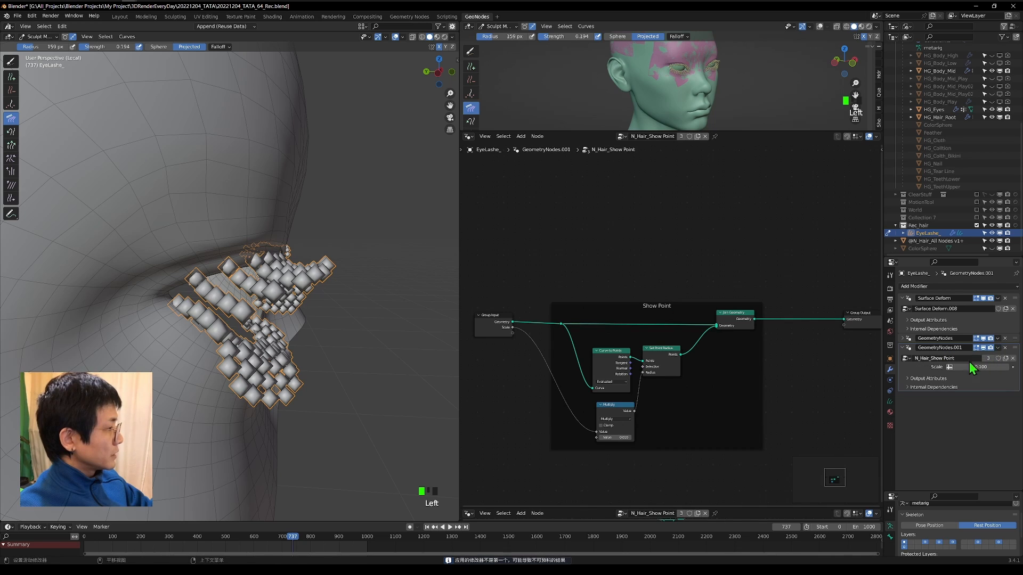
pyautogui.moveTo(334, 295); pyautogui.dragTo(347, 297, button='middle')
pyautogui.click(983, 348)
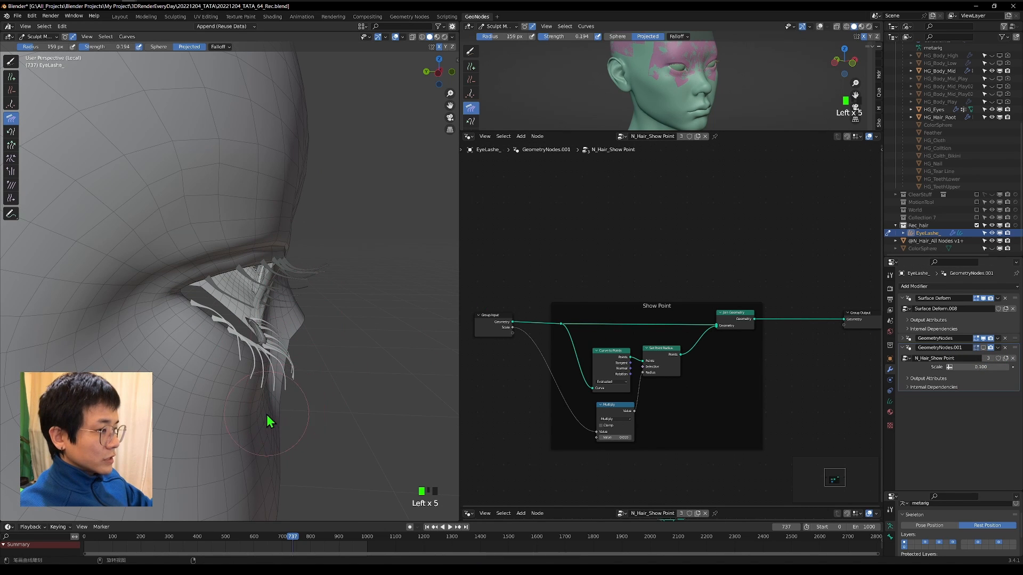
# Comb the selected lower eyelashes into a downward curve from side perspective and left orthographic views.
pyautogui.moveTo(270, 417)
pyautogui.mouseDown(button='middle')
pyautogui.moveTo(217, 370)
pyautogui.moveTo(282, 384)
pyautogui.moveTo(308, 344)
pyautogui.mouseUp(button='middle')
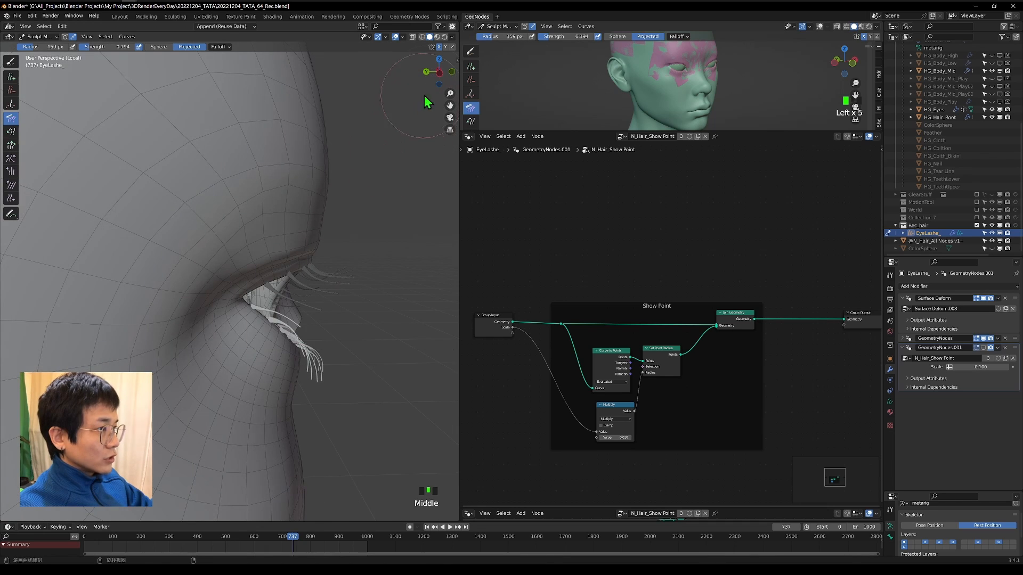
pyautogui.scroll(-6, 343, 364)
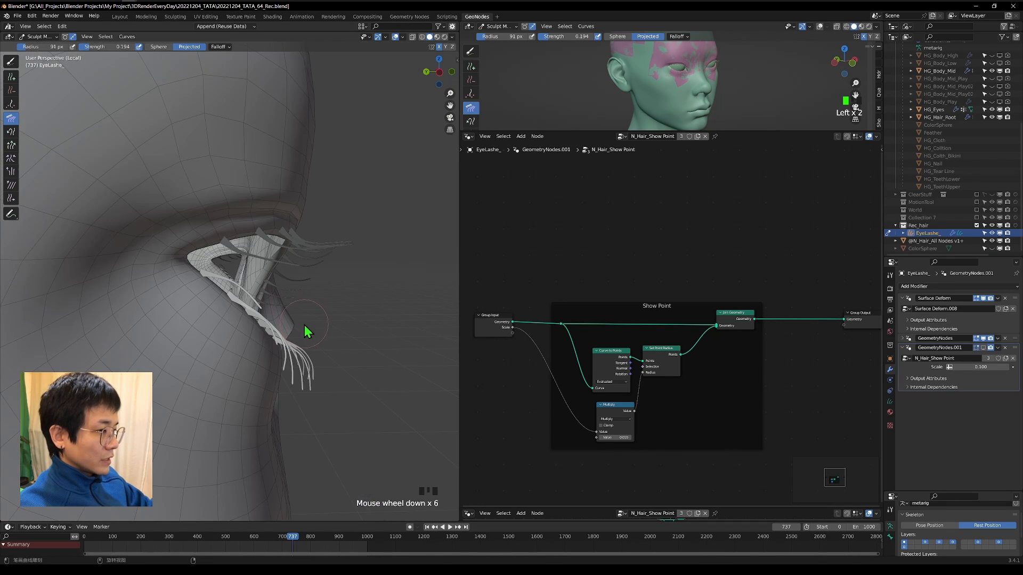
pyautogui.moveTo(305, 326)
pyautogui.mouseDown(button='middle')
pyautogui.moveTo(283, 312)
pyautogui.moveTo(250, 323)
pyautogui.mouseUp(button='middle')
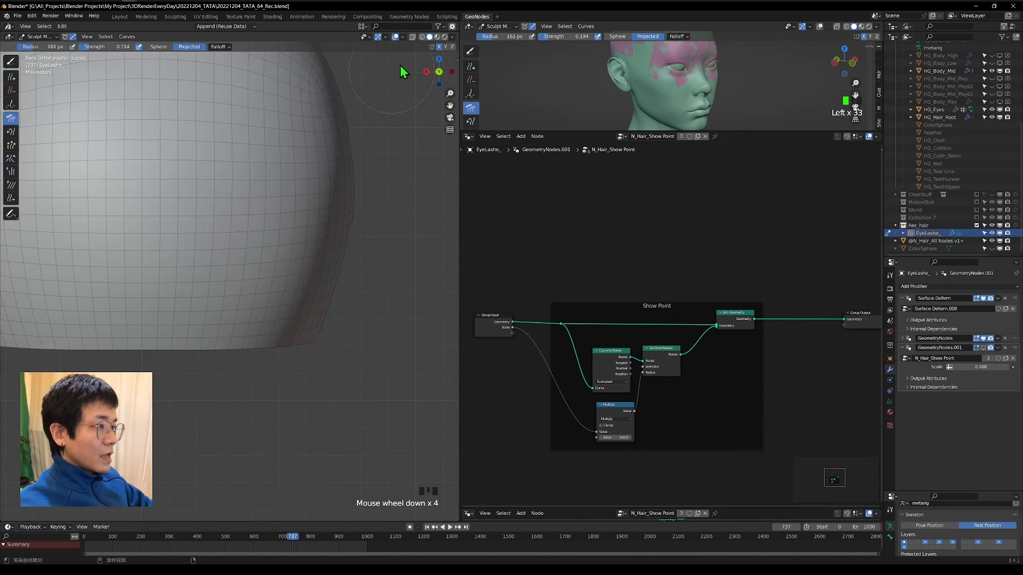
pyautogui.click(450, 71)
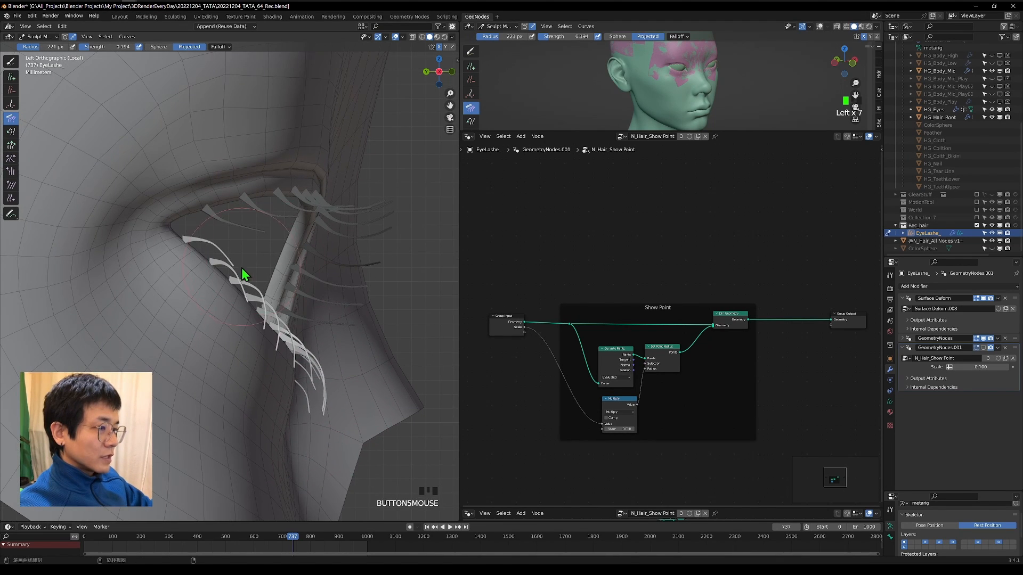
pyautogui.scroll(-2, 270, 258)
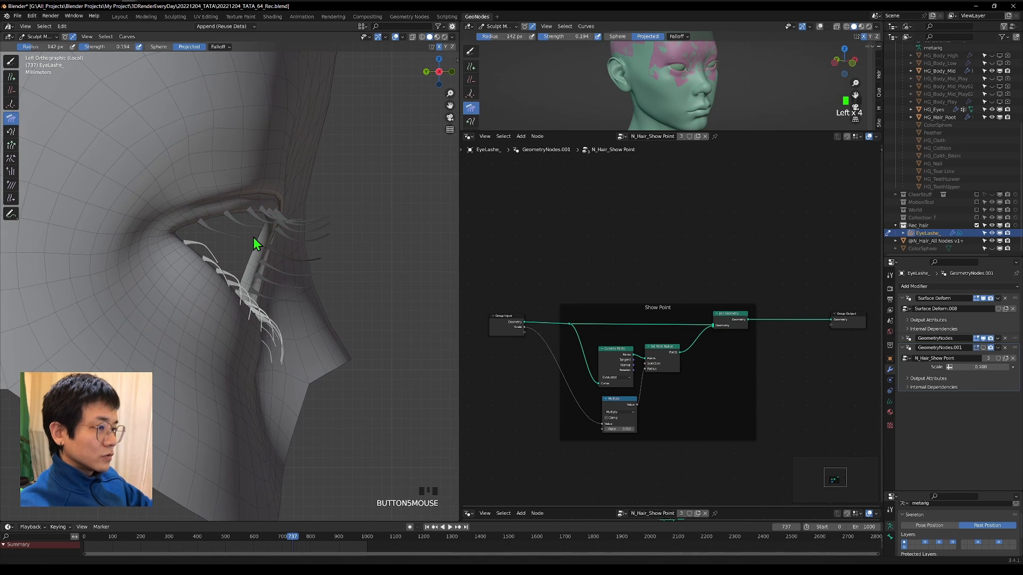
# Select all eyelash curves and comb them with the Comb brush in left orthographic view.
pyautogui.keyDown('shift'); pyautogui.moveTo(254, 238); pyautogui.dragTo(321, 261, button='middle'); pyautogui.keyUp('shift')
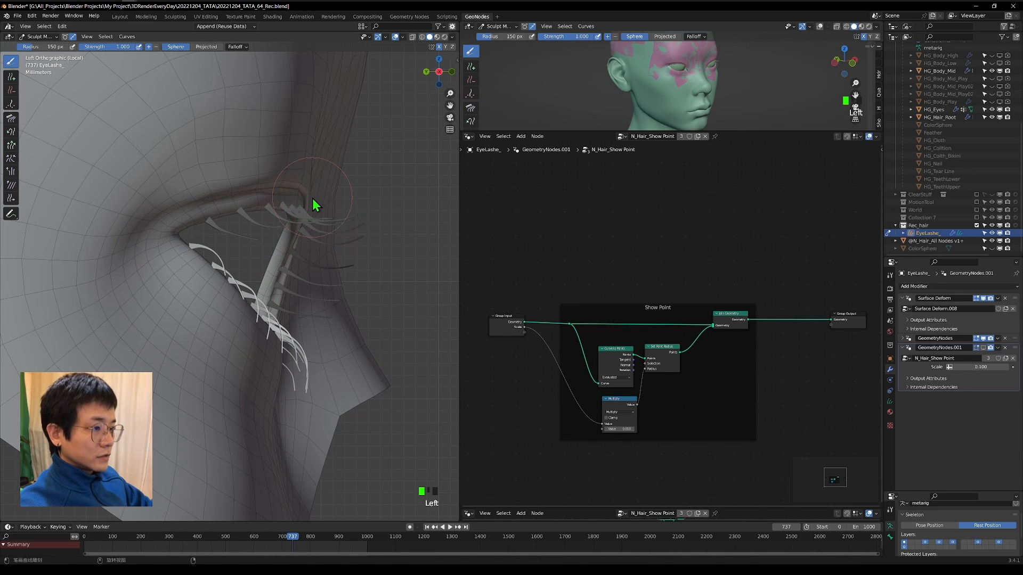
pyautogui.press('a')
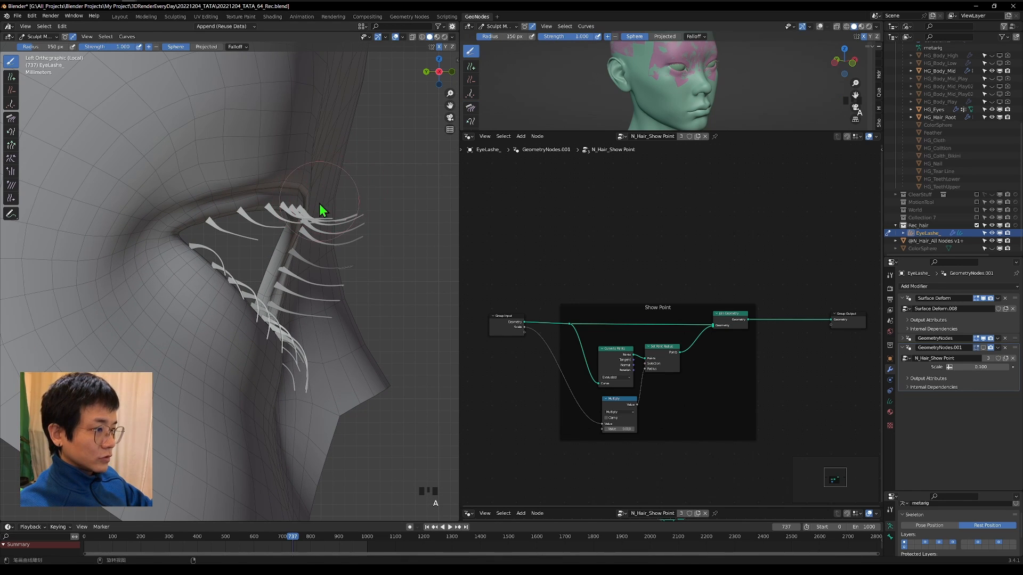
pyautogui.keyDown('shift'); pyautogui.moveTo(319, 204); pyautogui.dragTo(322, 218, button='middle'); pyautogui.keyUp('shift')
pyautogui.click(11, 119)
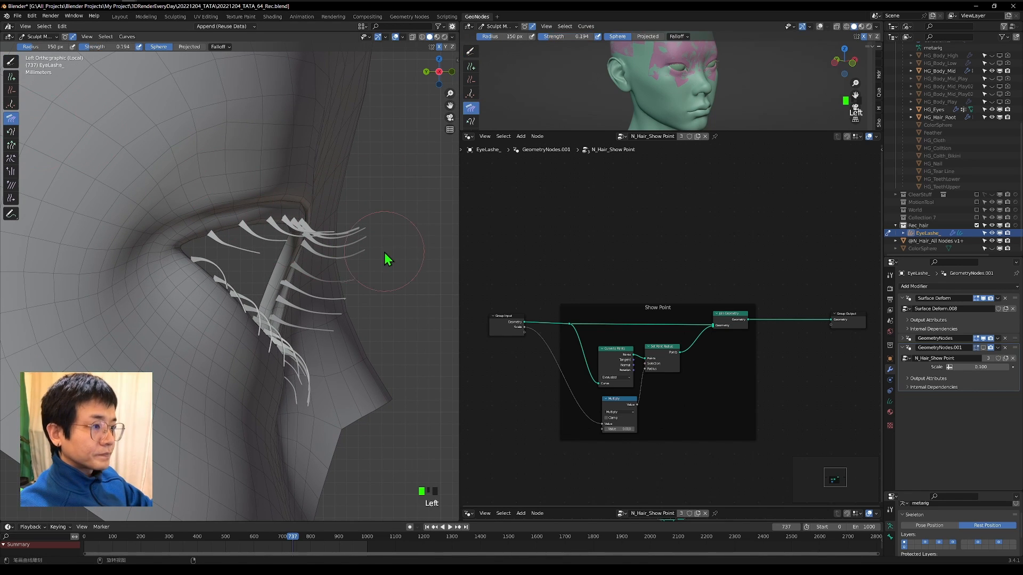
pyautogui.moveTo(287, 310); pyautogui.dragTo(299, 301)
pyautogui.scroll(-2, 373, 252)
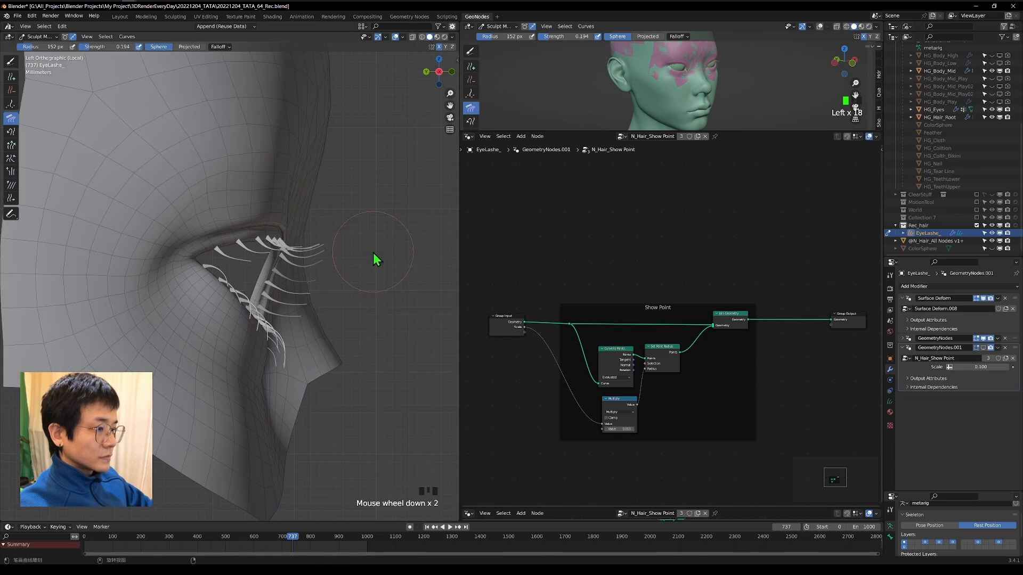
# Comb the eyelashes along the lid from a front perspective view with the Comb brush at a 122 px radius.
pyautogui.moveTo(373, 252); pyautogui.dragTo(218, 312, button='middle')
pyautogui.scroll(4, 314, 271)
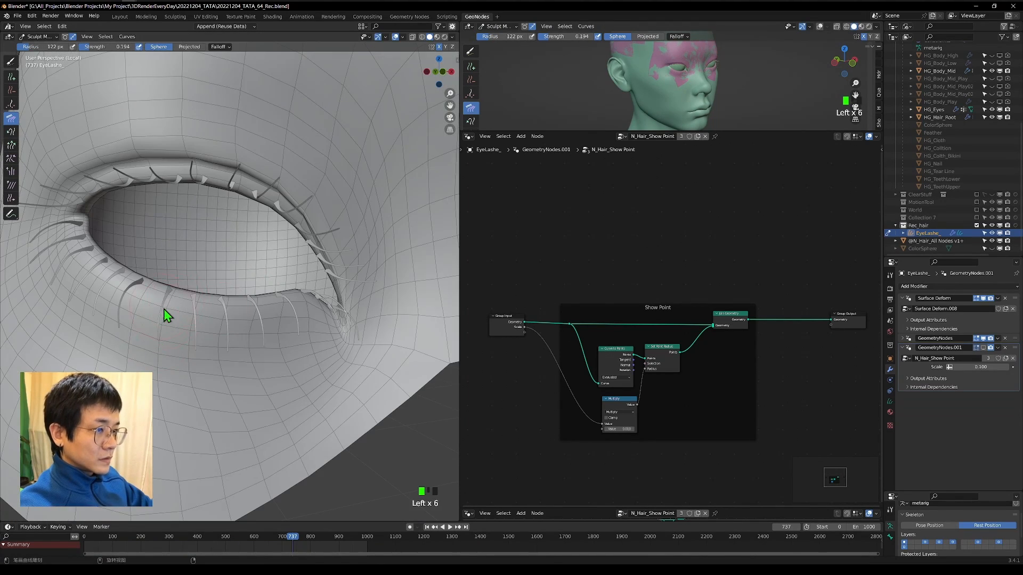
pyautogui.scroll(-2, 255, 235)
pyautogui.scroll(3, 274, 237)
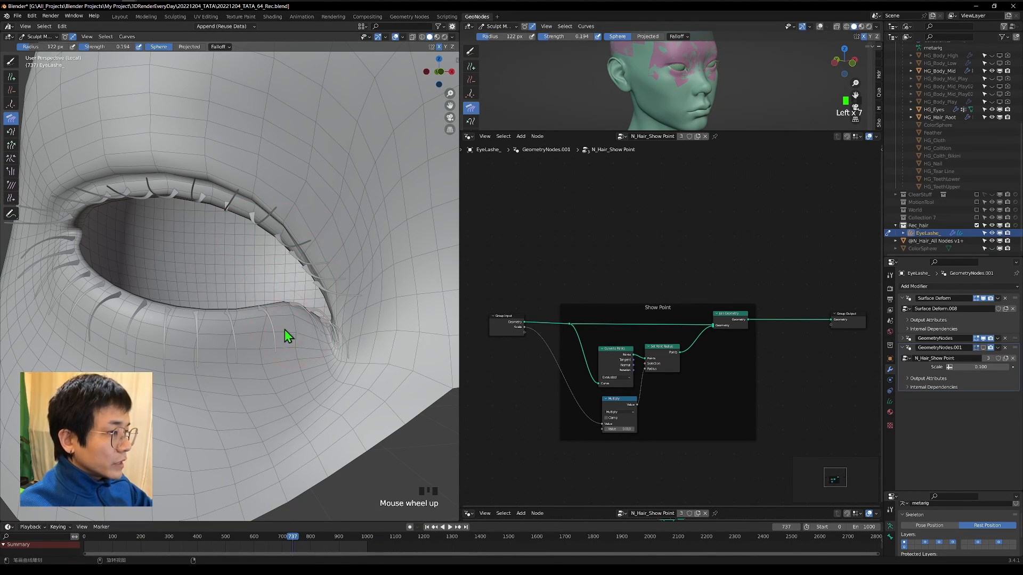
# Shorten the eyelashes at the inner eye corner with the Grow/Shrink brush at a 66 px radius and 0.137 strength.
pyautogui.click(10, 145)
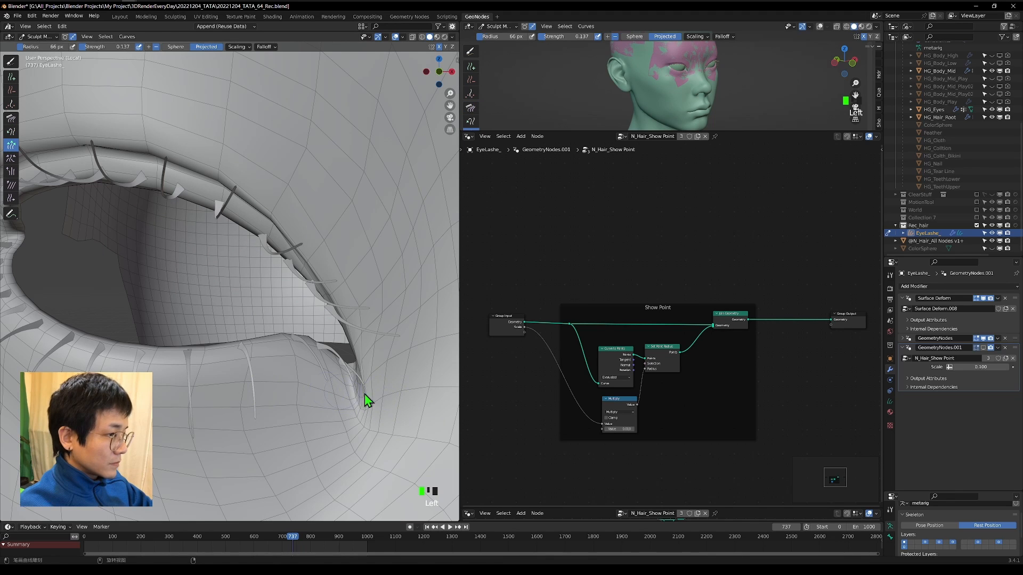
pyautogui.moveTo(350, 289); pyautogui.dragTo(348, 341)
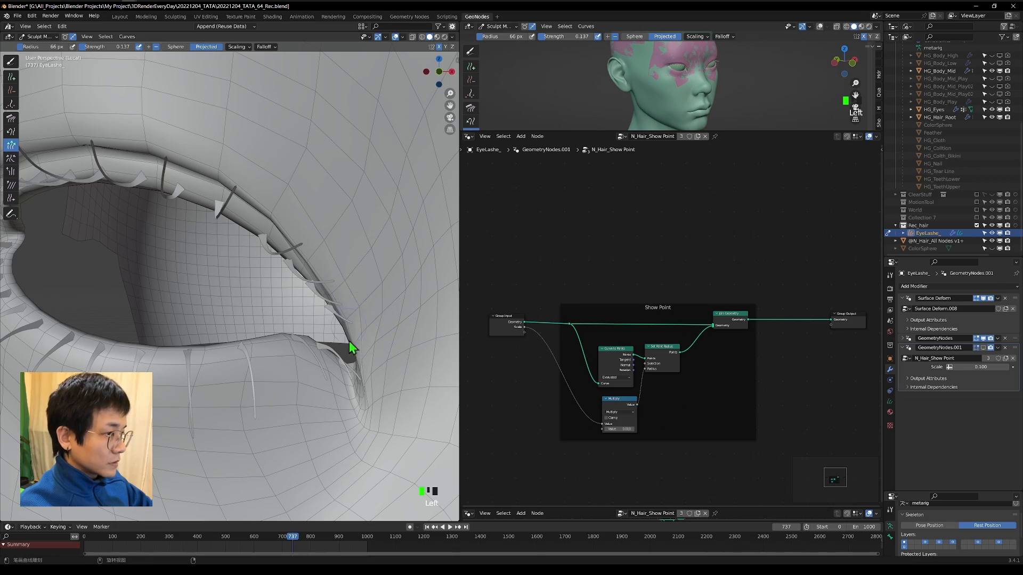
pyautogui.scroll(-4, 288, 325)
pyautogui.moveTo(287, 326)
pyautogui.mouseDown(button='middle')
pyautogui.moveTo(276, 264)
pyautogui.moveTo(106, 323)
pyautogui.moveTo(267, 362)
pyautogui.moveTo(362, 359)
pyautogui.mouseUp(button='middle')
pyautogui.scroll(-5, 106, 324)
pyautogui.moveTo(178, 328); pyautogui.dragTo(265, 282, button='middle')
pyautogui.scroll(-5, 256, 282)
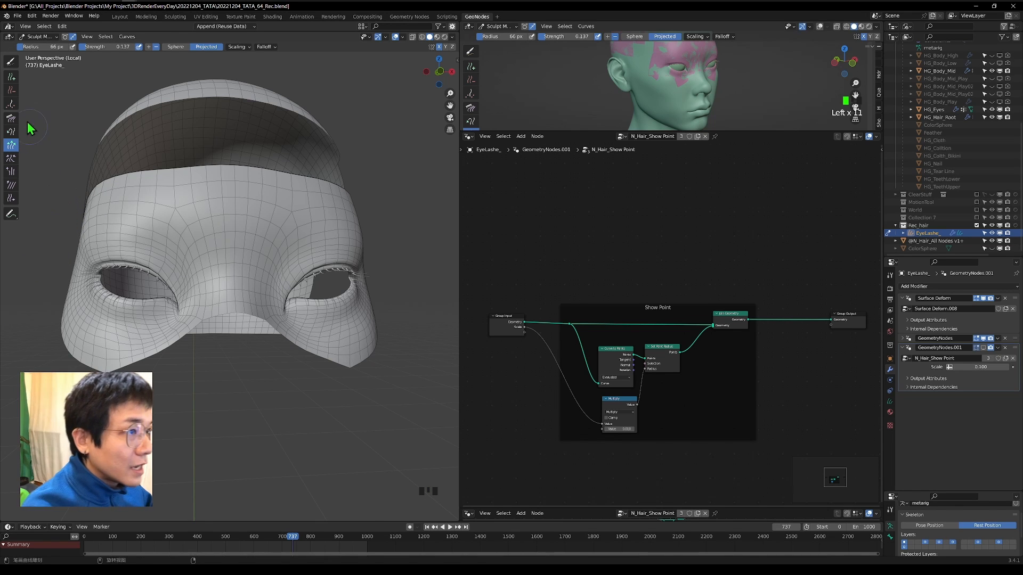
# Switch the eyelash curves from Sculpt Mode to Object Mode and view them at an angle.
pyautogui.click(30, 39)
pyautogui.click(34, 46)
pyautogui.moveTo(290, 277); pyautogui.dragTo(367, 322, button='middle')
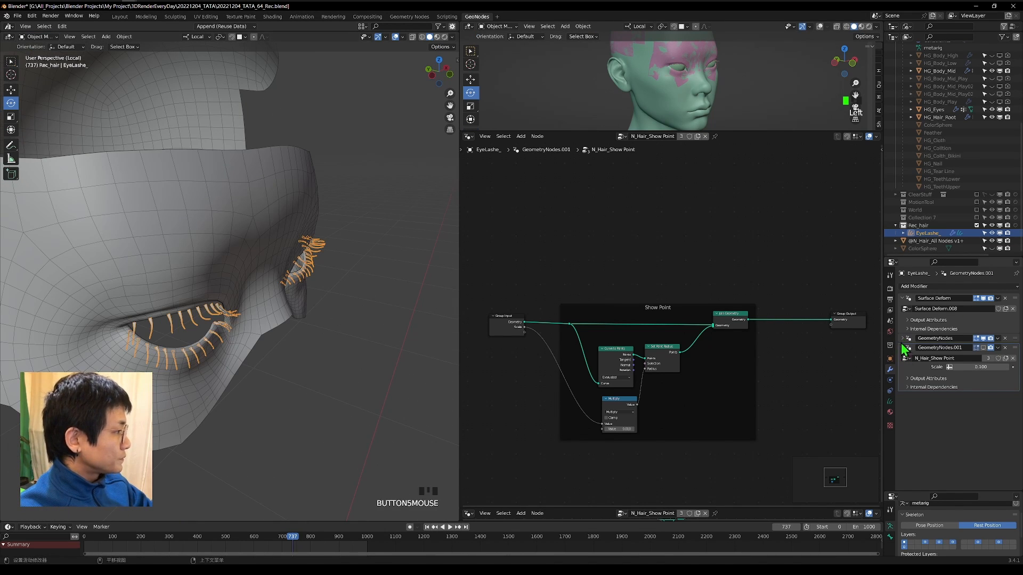
# Rename the radius Geometry Nodes modifier to match its node group, N_Hair_Set Radius.
pyautogui.click(903, 348)
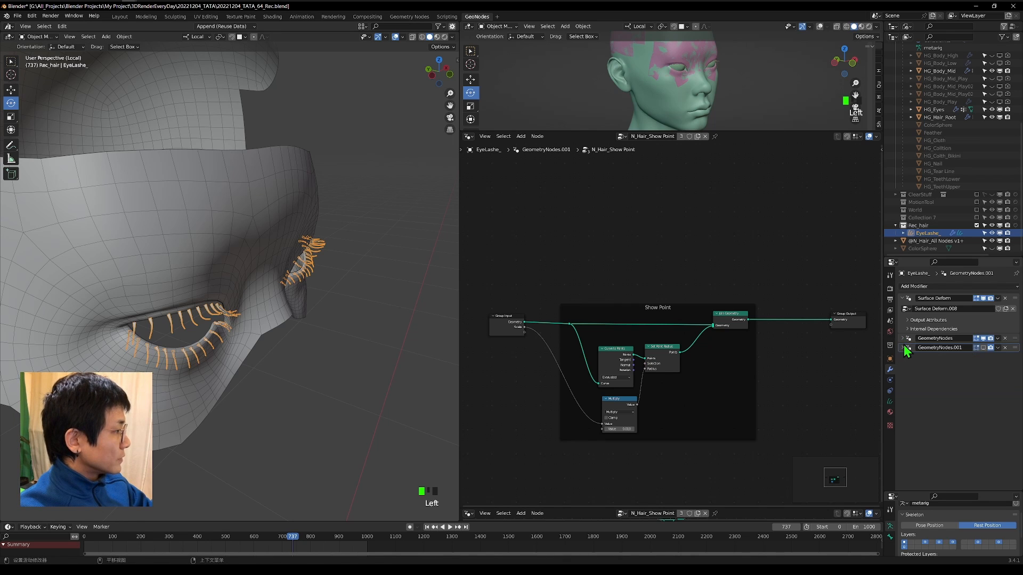
pyautogui.click(904, 348)
pyautogui.click(902, 338)
pyautogui.click(956, 348)
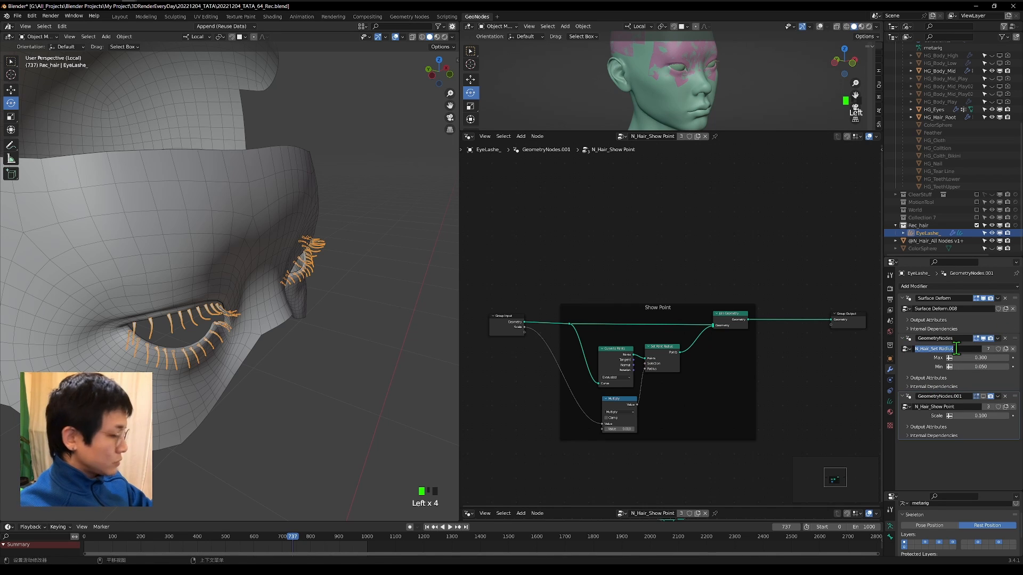
pyautogui.hotkey('ctrl', 'c')
pyautogui.doubleClick(950, 338)
pyautogui.hotkey('ctrl', 'v')
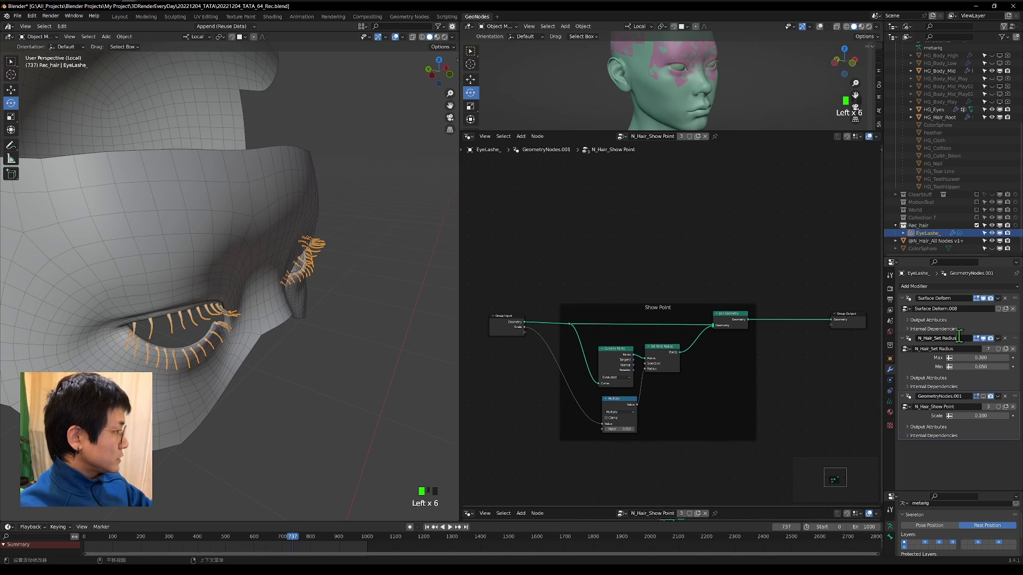
# Rename the GeometryNodes.001 modifier to N_Hair_Show Point and collapse both hair modifiers.
pyautogui.hotkey('ctrl', 'c')
pyautogui.click(953, 396)
pyautogui.hotkey('ctrl', 'v')
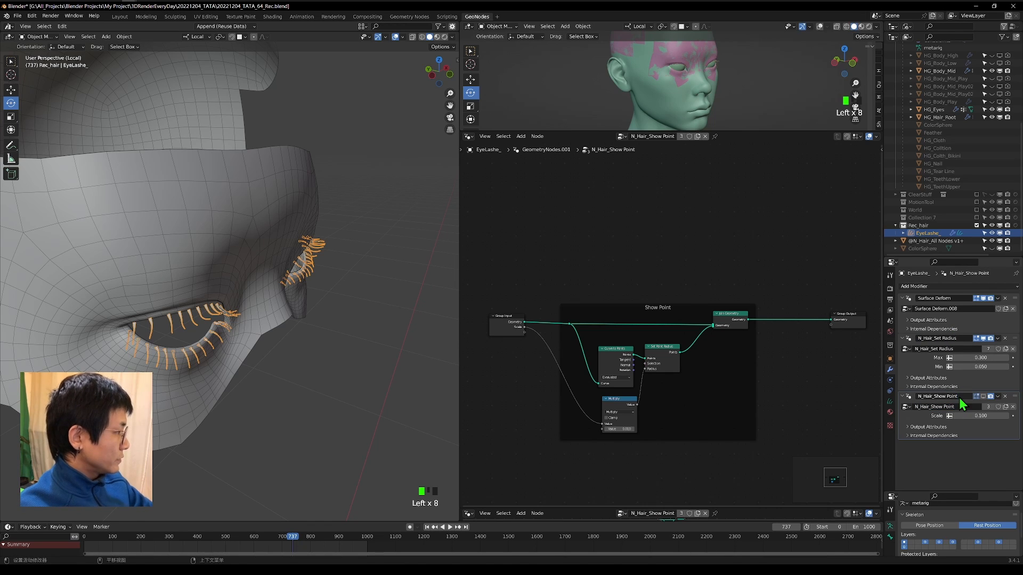
pyautogui.press('Return')
pyautogui.click(902, 339)
pyautogui.click(902, 347)
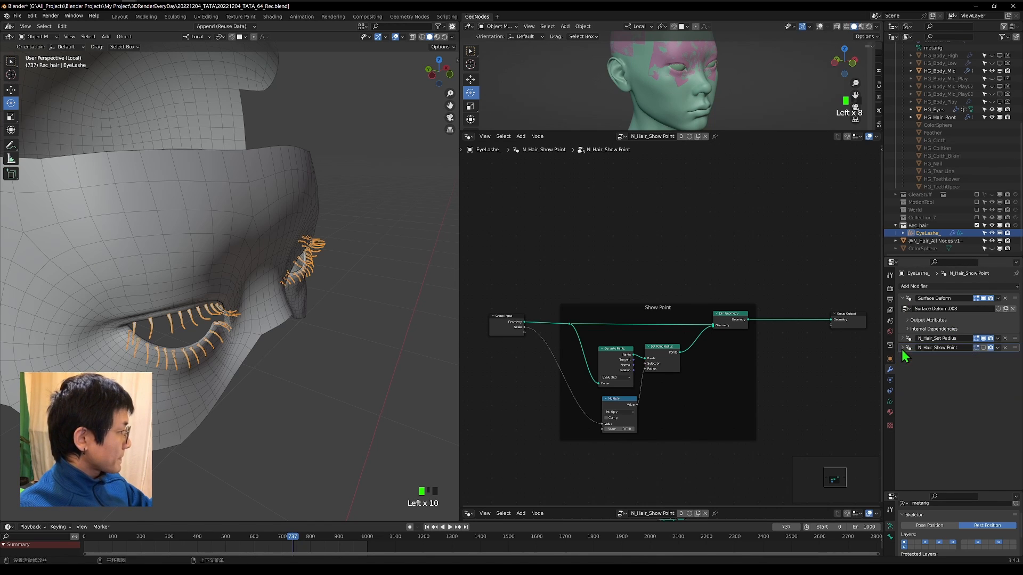
# Add a Geometry Nodes modifier to the eyelash curves and assign it the N_Hair_Children node group.
pyautogui.click(950, 288)
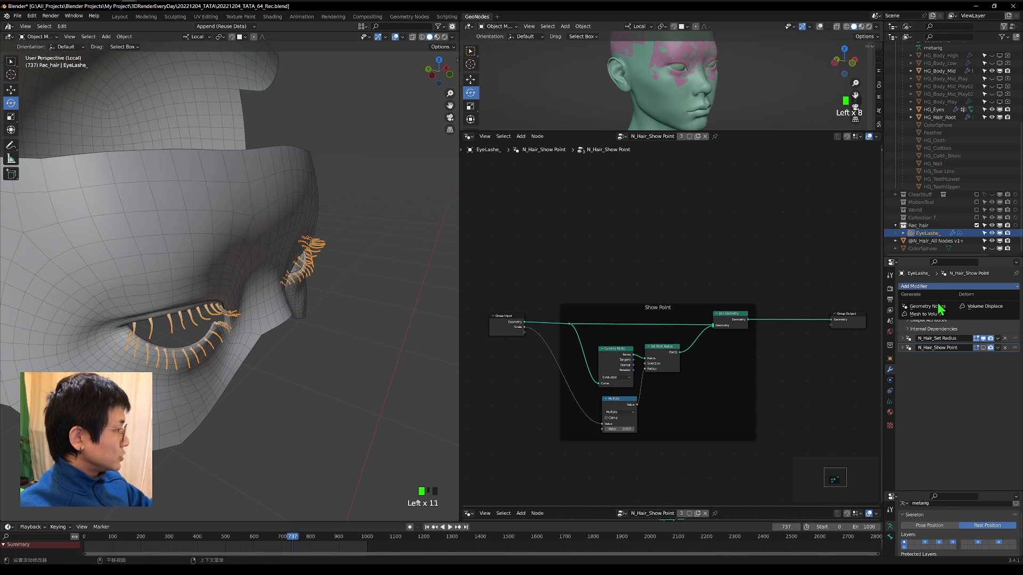
pyautogui.click(935, 307)
pyautogui.click(904, 367)
pyautogui.write('chi')
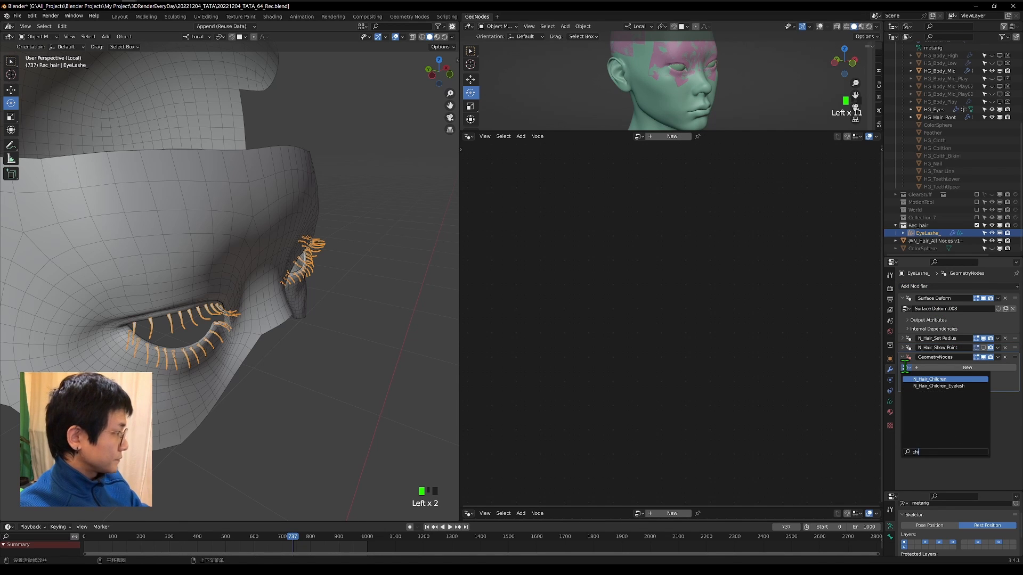
pyautogui.click(930, 399)
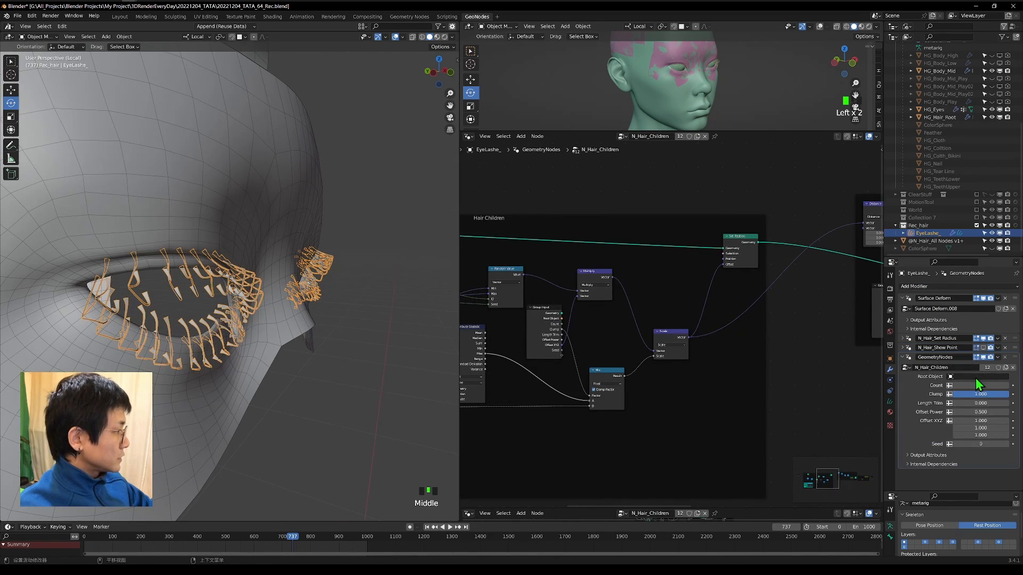
# Set the children modifier's Root Object to HG_Hair_Root.
pyautogui.click(975, 377)
pyautogui.write('roo')
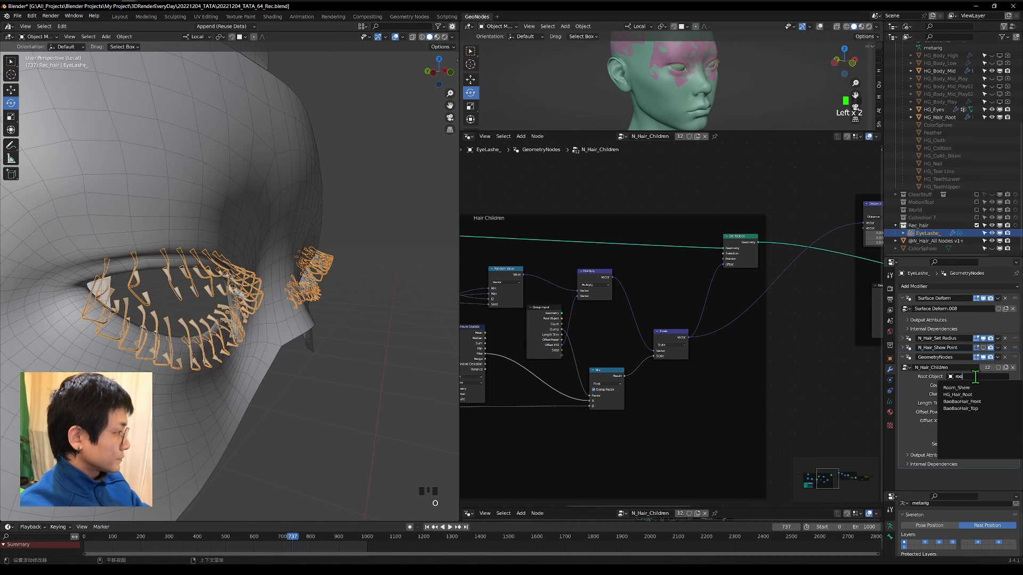
pyautogui.click(957, 394)
# Set the children modifier's Offset Power to 0.1 and check the child lashes around the eye.
pyautogui.moveTo(250, 250); pyautogui.dragTo(294, 298, button='middle')
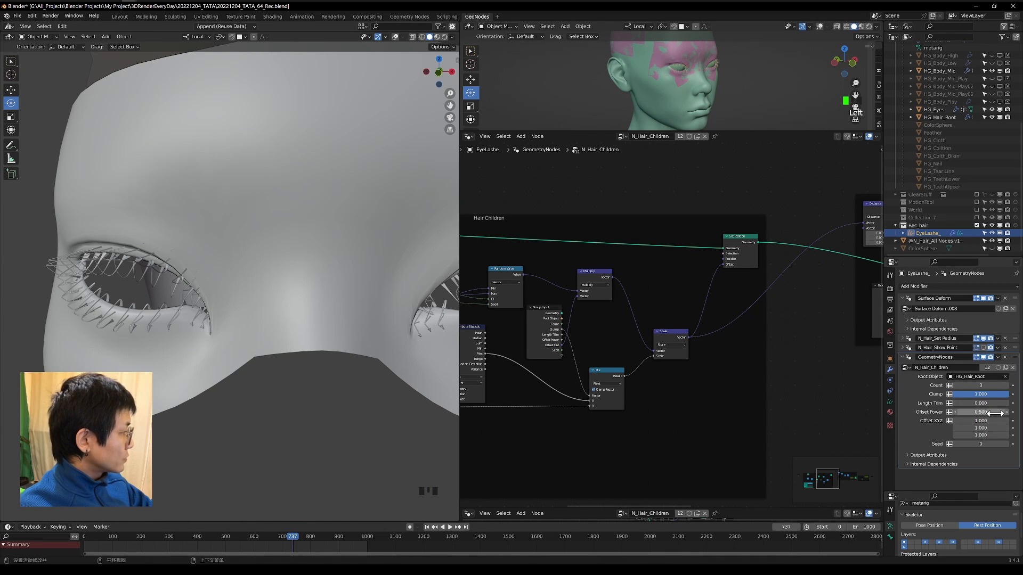
pyautogui.click(986, 413)
pyautogui.write('0.1')
pyautogui.press('Return')
pyautogui.moveTo(139, 329); pyautogui.dragTo(262, 322, button='middle')
pyautogui.scroll(-2, 255, 337)
pyautogui.scroll(-5, 262, 321)
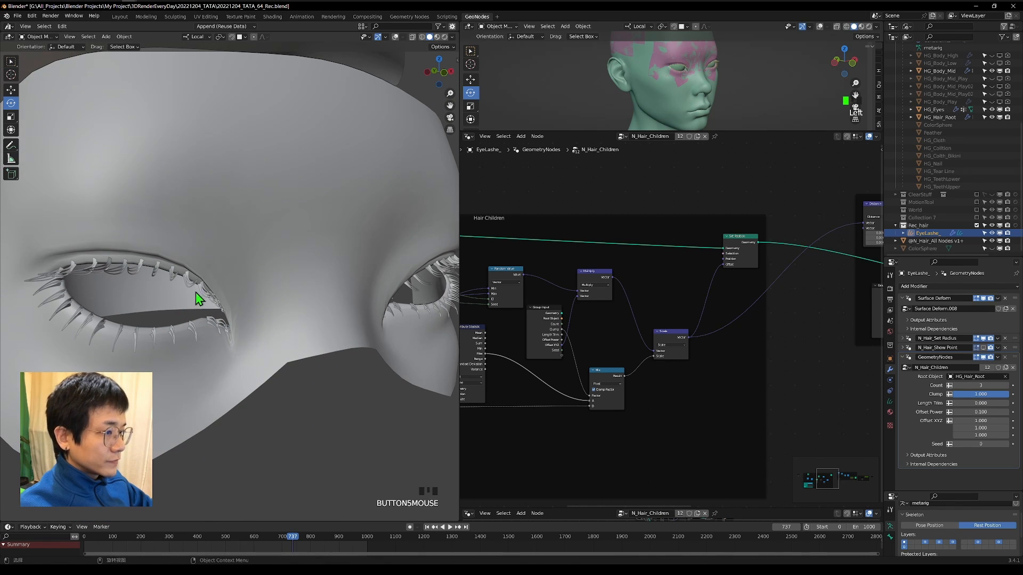
pyautogui.moveTo(206, 297); pyautogui.dragTo(283, 327, button='middle')
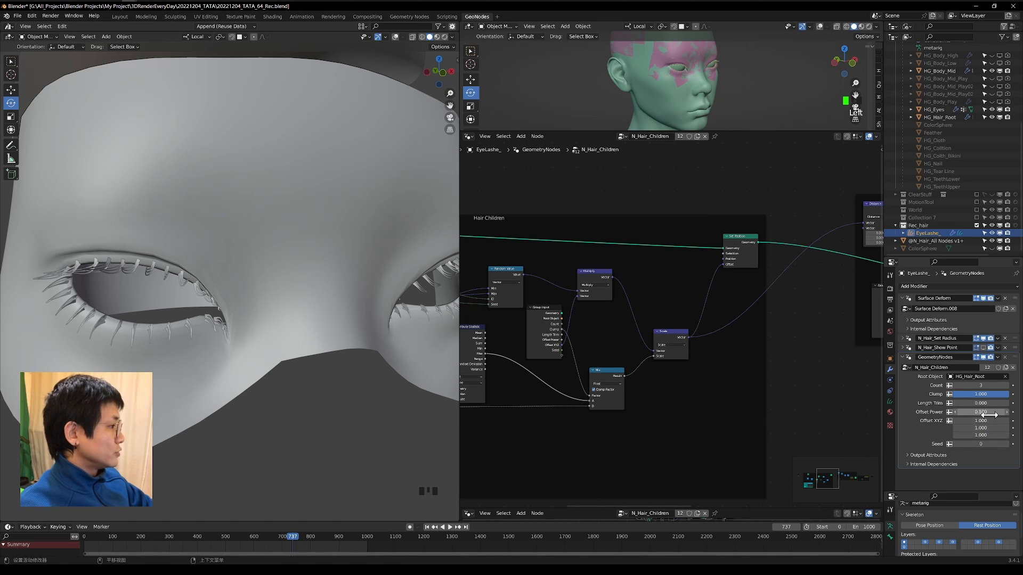
pyautogui.scroll(-8, 169, 285)
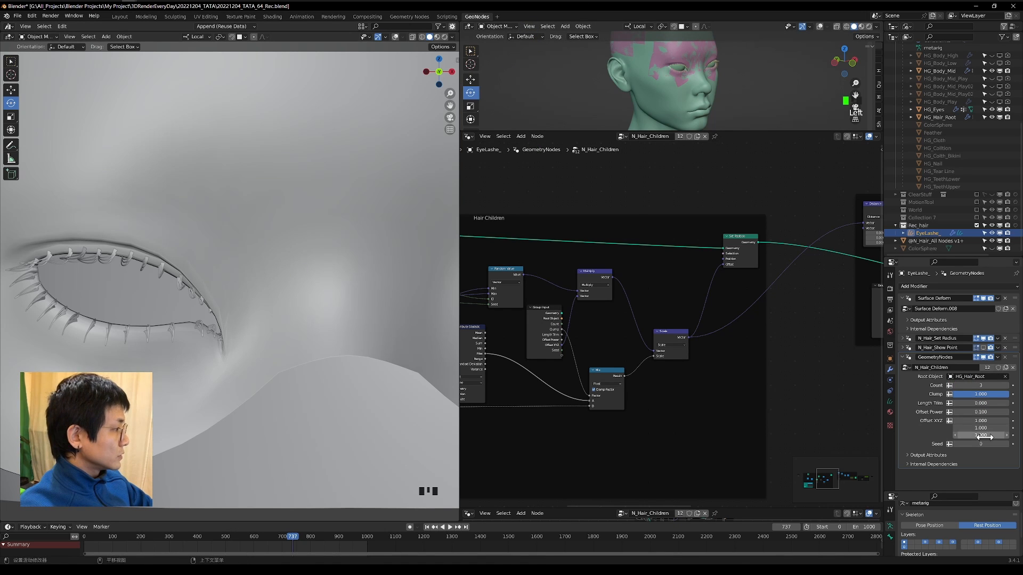
# Raise the child hairs' Offset X to about 1.64 and set Count to 6.
pyautogui.moveTo(975, 421); pyautogui.dragTo(1015, 421)
pyautogui.click(988, 385)
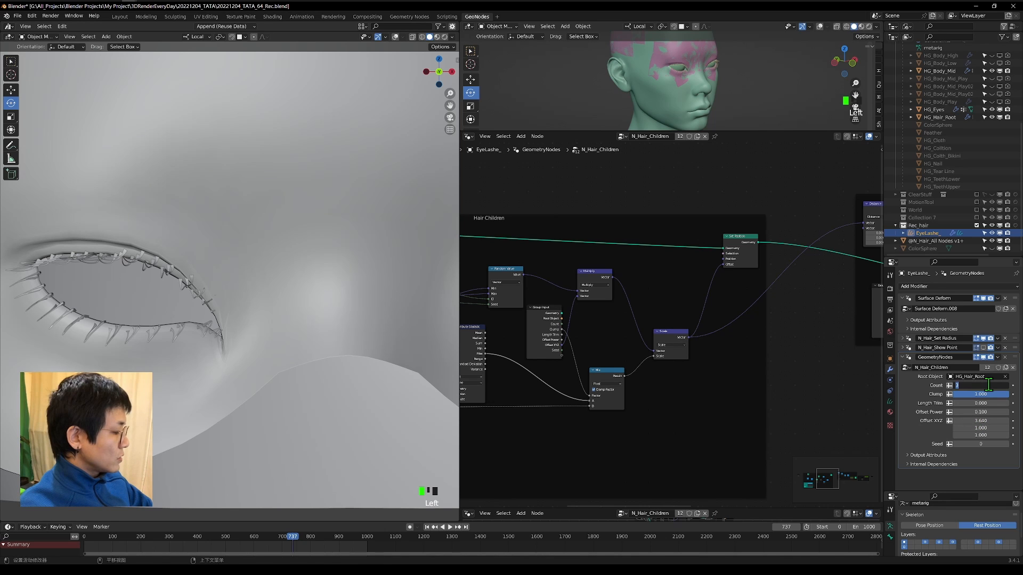
pyautogui.write('6')
pyautogui.press('Return')
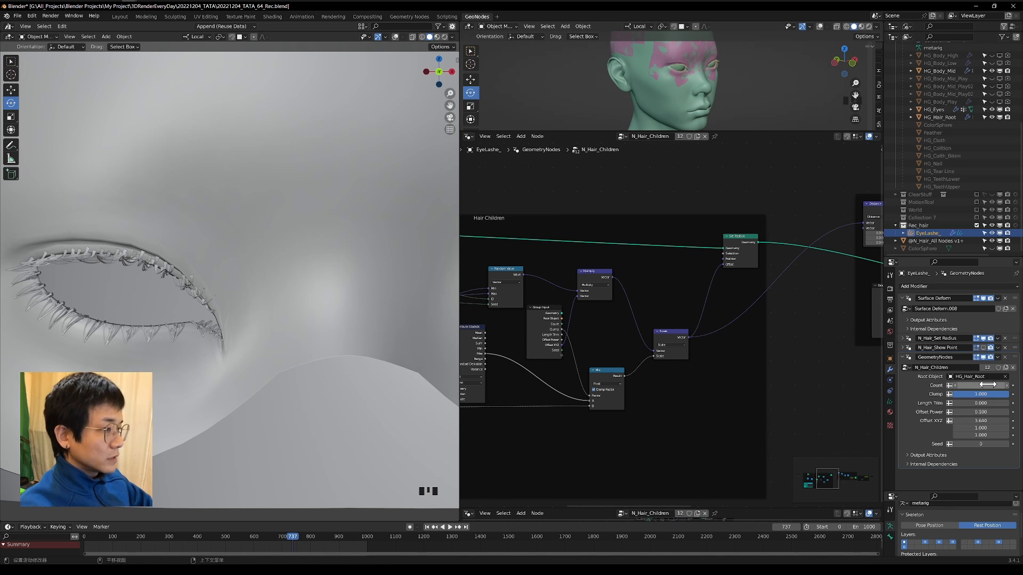
# Set the child hairs' Seed to 1, Offset X to about 1.45 and Count to 10.
pyautogui.click(1006, 444)
pyautogui.moveTo(983, 421); pyautogui.dragTo(953, 420)
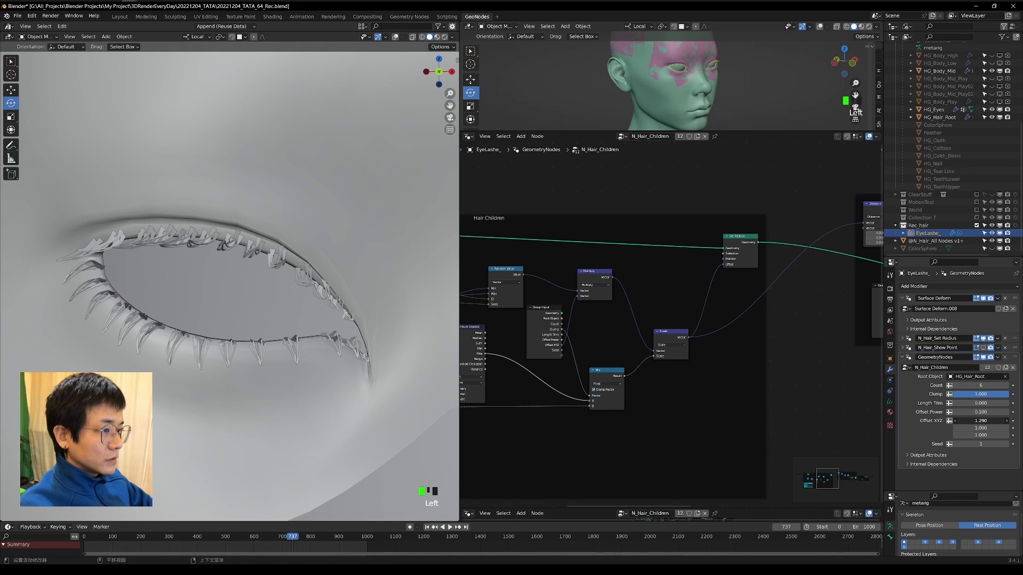
pyautogui.keyDown('shift'); pyautogui.moveTo(290, 286); pyautogui.dragTo(208, 262, button='middle'); pyautogui.keyUp('shift')
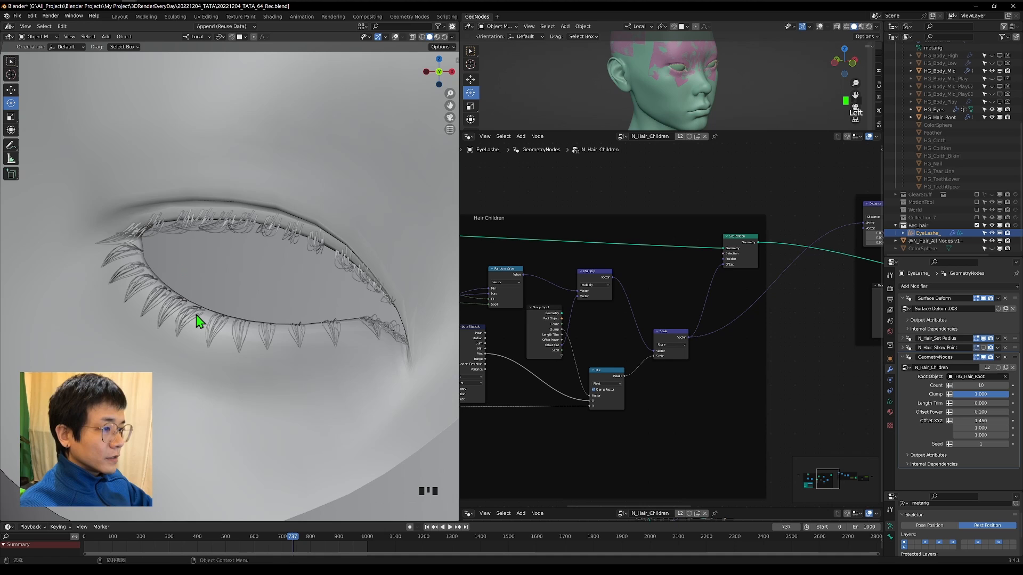
pyautogui.scroll(3, 196, 315)
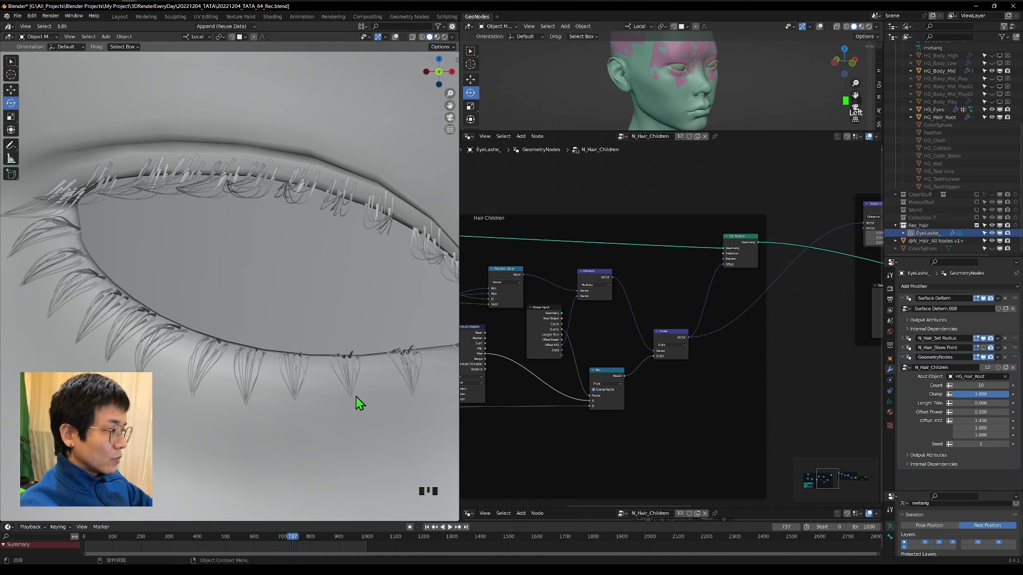
pyautogui.scroll(-3, 274, 294)
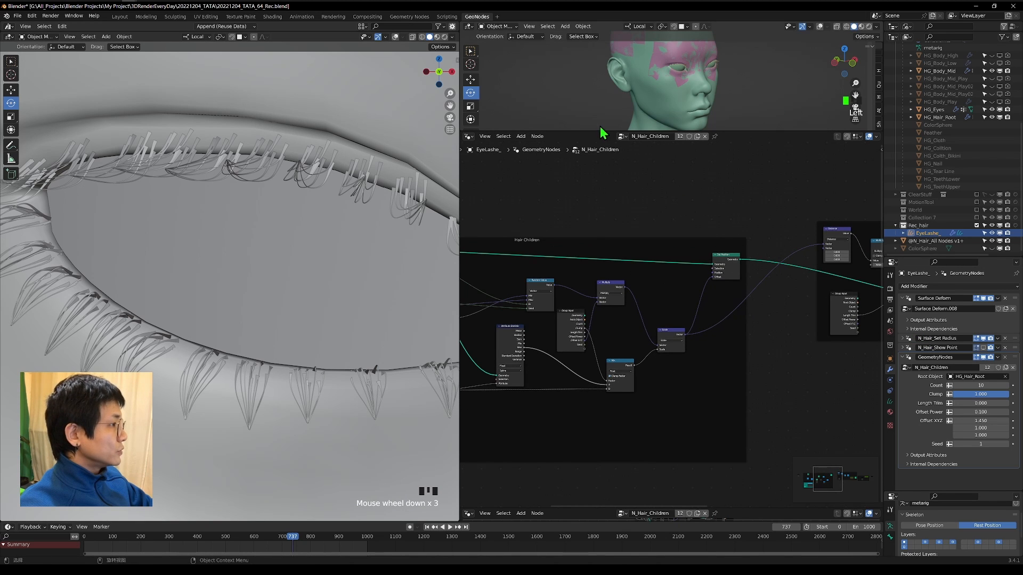
# Make the N_Hair_Children node group a single-user copy and name it N_Hair_Children_eyelesh.
pyautogui.scroll(-9, 879, 386)
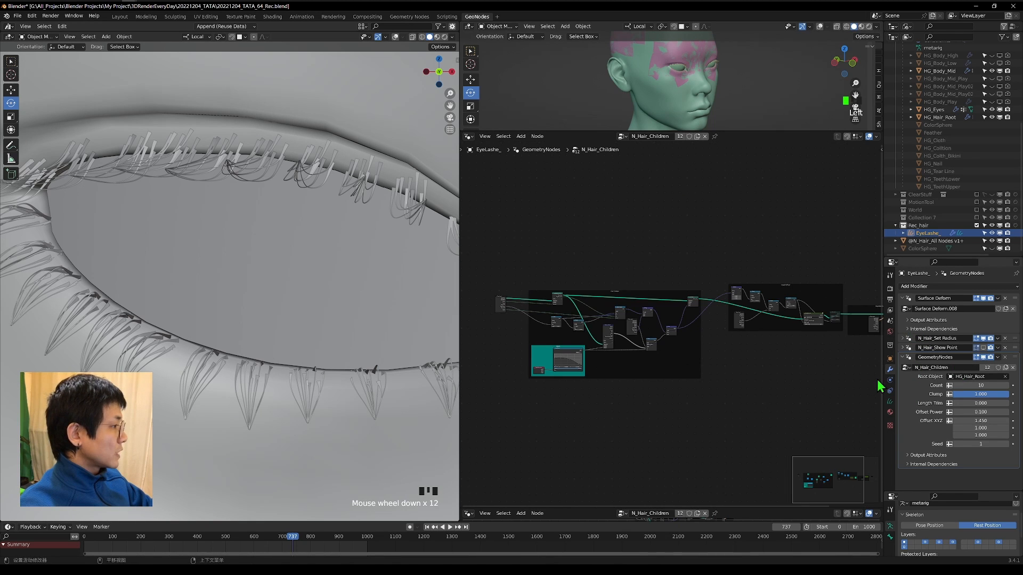
pyautogui.scroll(6, 765, 346)
pyautogui.moveTo(767, 343); pyautogui.dragTo(648, 302, button='middle')
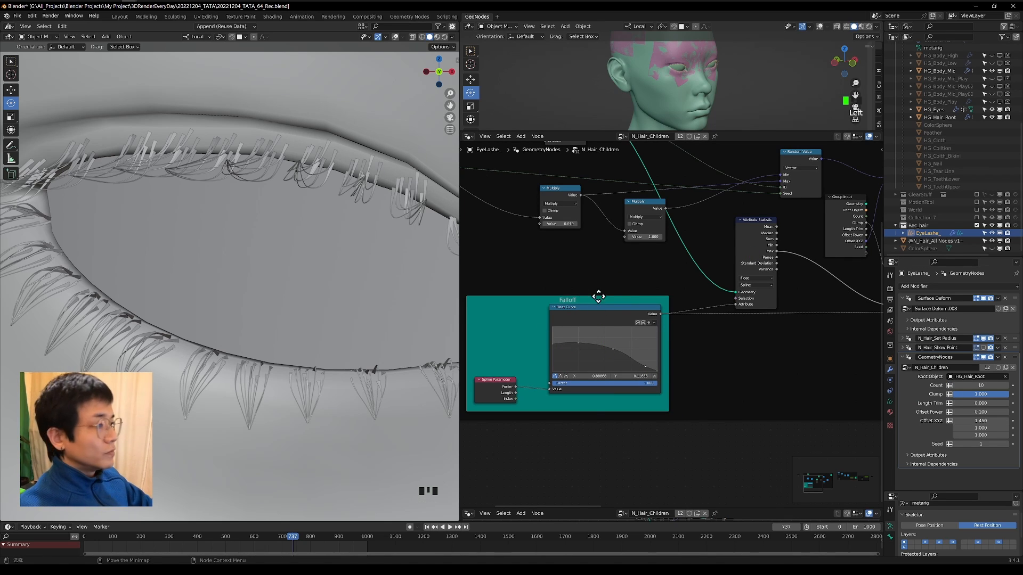
pyautogui.click(680, 136)
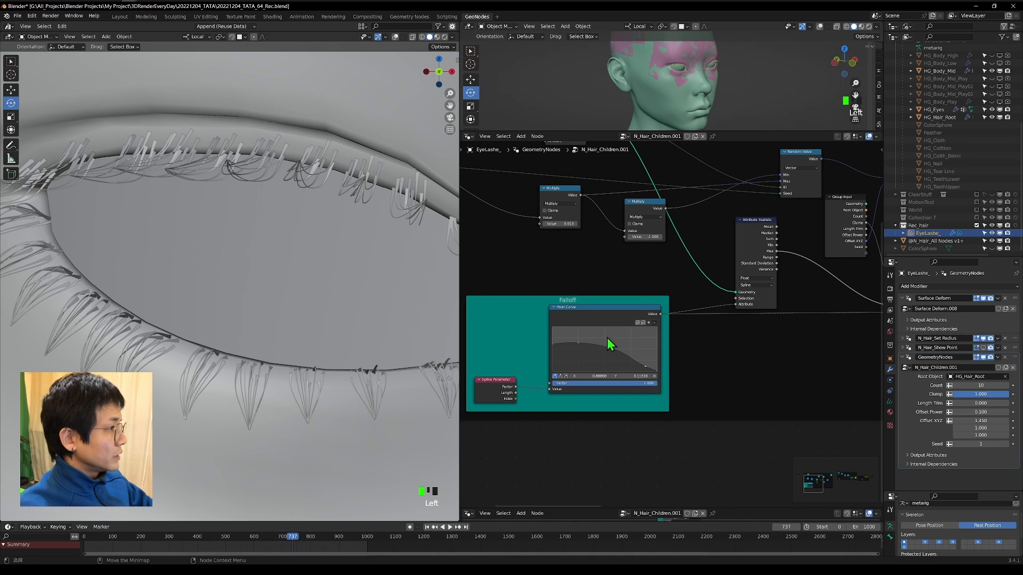
# Add a point to the Falloff Float Curve and lower its middle points so the curve descends steadily toward the tip.
pyautogui.scroll(5, 730, 325)
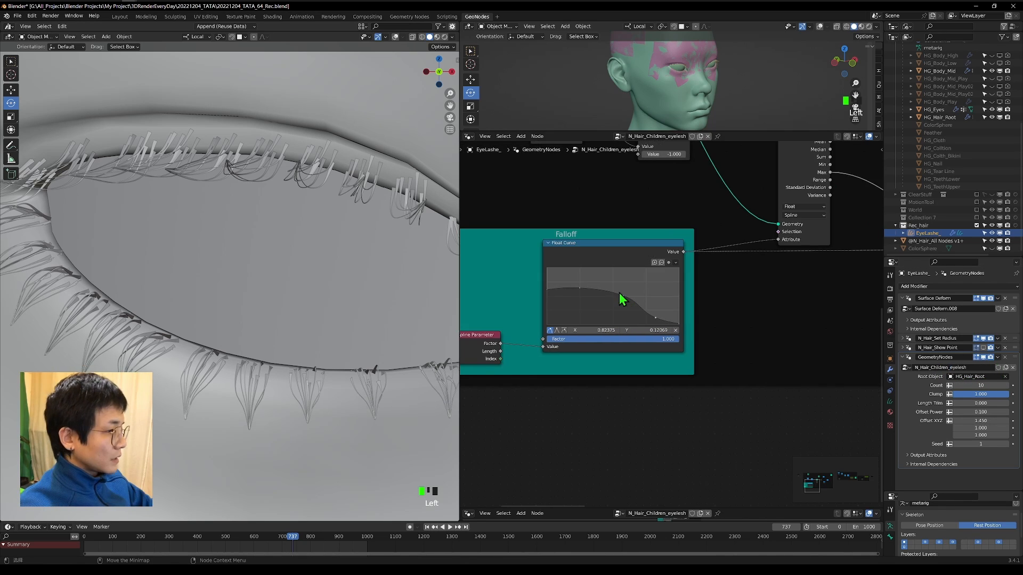
pyautogui.click(614, 302)
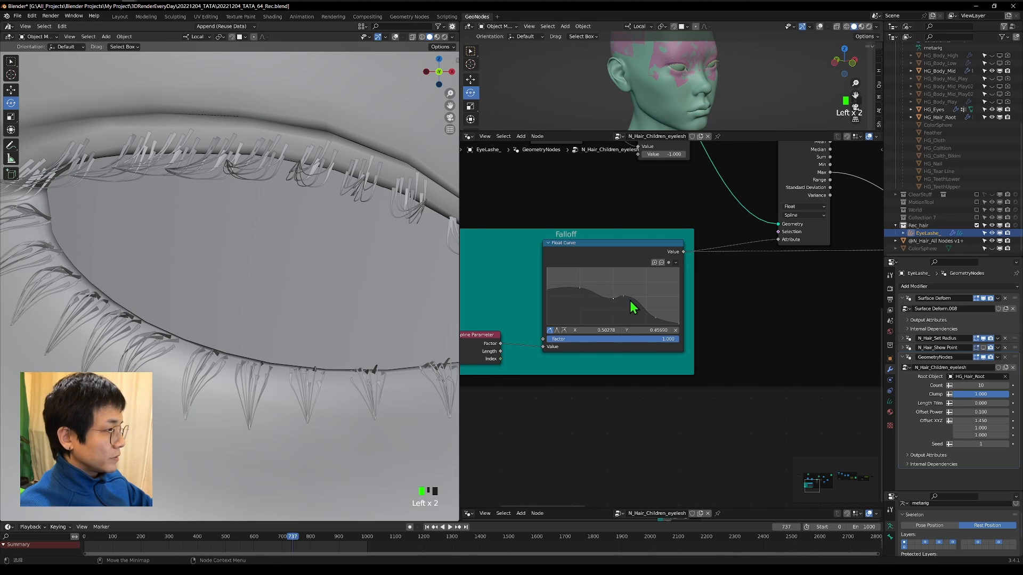
pyautogui.moveTo(613, 299); pyautogui.dragTo(631, 311)
pyautogui.moveTo(655, 318); pyautogui.dragTo(656, 320)
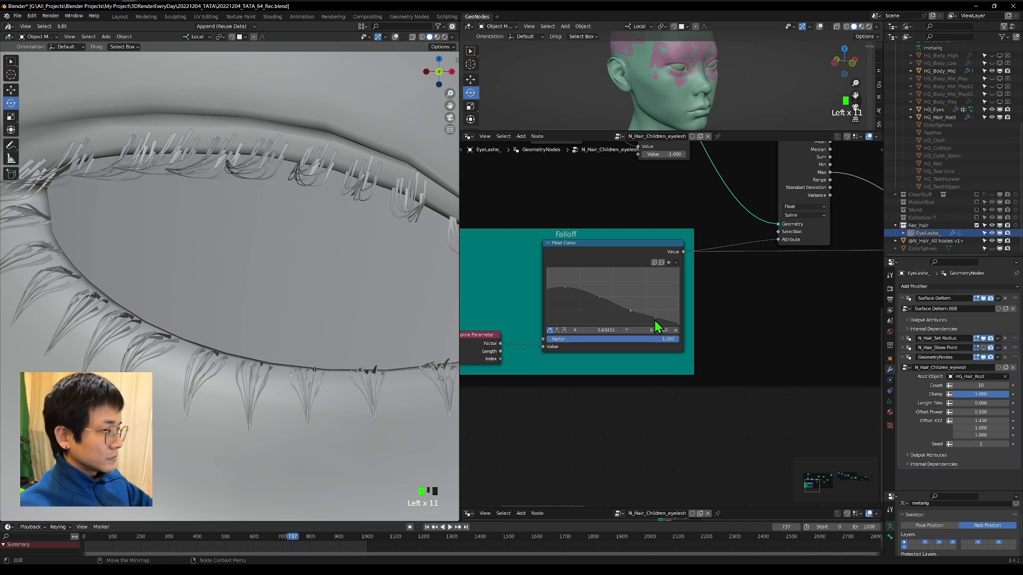
pyautogui.moveTo(577, 289); pyautogui.dragTo(593, 303)
pyautogui.moveTo(630, 311); pyautogui.dragTo(592, 304)
pyautogui.moveTo(625, 315); pyautogui.dragTo(619, 313)
# Raise the start point of the Falloff curve to about Y 0.73 and smooth the point beside it.
pyautogui.scroll(-2, 404, 298)
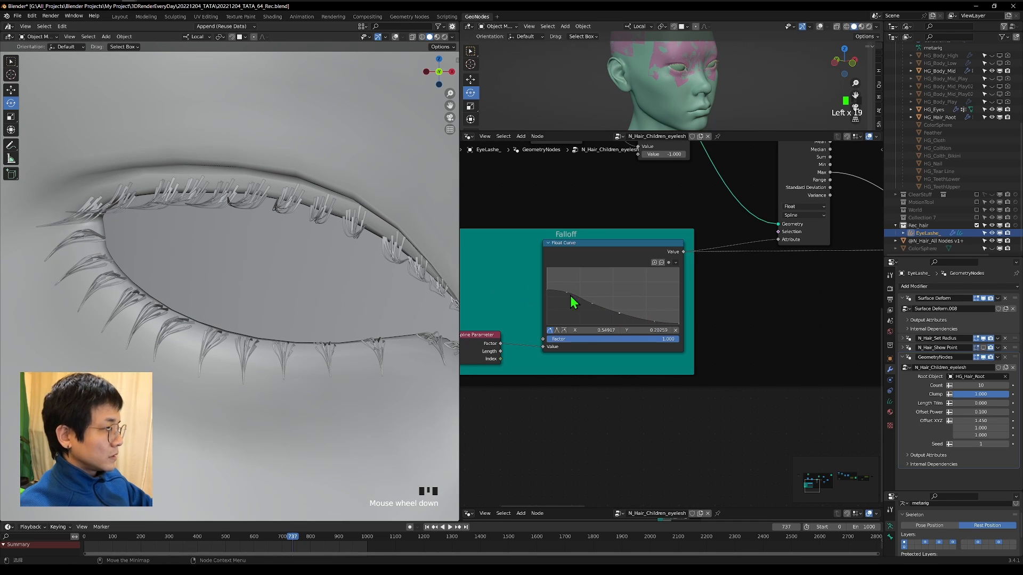
pyautogui.moveTo(566, 293); pyautogui.dragTo(563, 292)
pyautogui.moveTo(545, 289); pyautogui.dragTo(544, 286)
pyautogui.moveTo(546, 286); pyautogui.dragTo(547, 280)
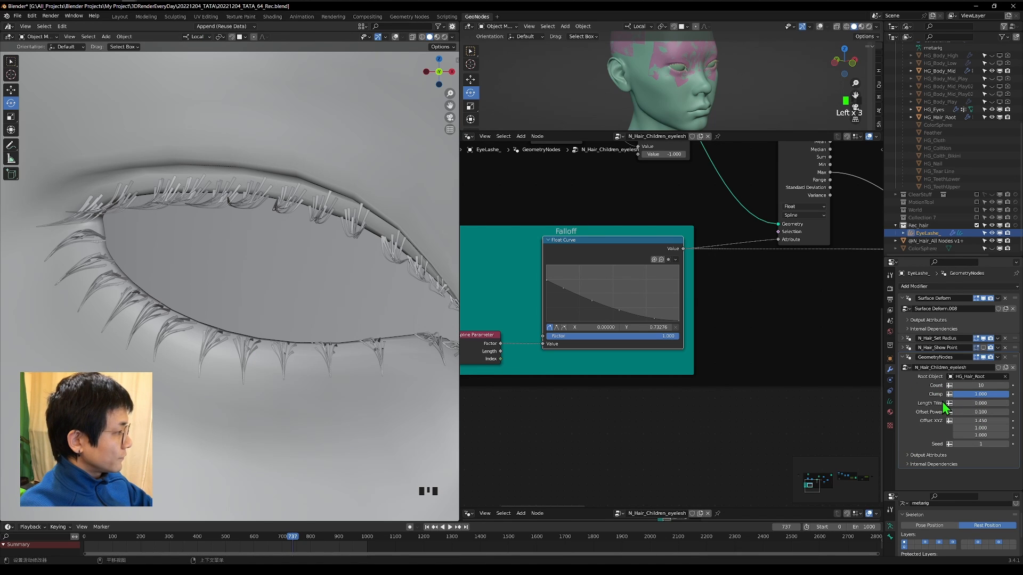
# Set the children modifier's Clamp to about 0.83 and Length Trim to about 89.6, and lift the Falloff curve near X 0.19, Y 0.66.
pyautogui.moveTo(980, 394)
pyautogui.mouseDown()
pyautogui.moveTo(948, 394)
pyautogui.moveTo(968, 394)
pyautogui.mouseUp()
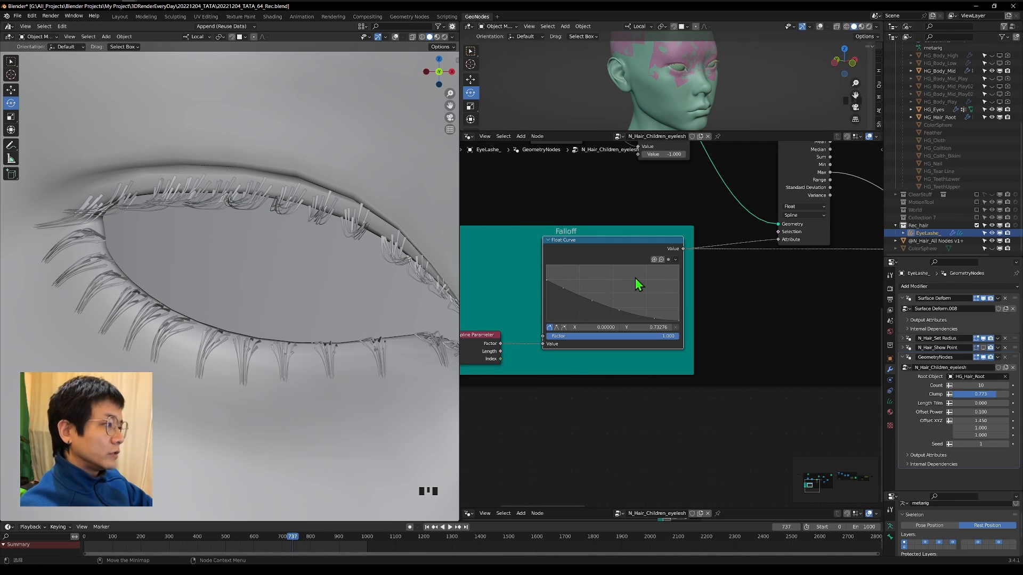
pyautogui.moveTo(564, 288); pyautogui.dragTo(572, 284)
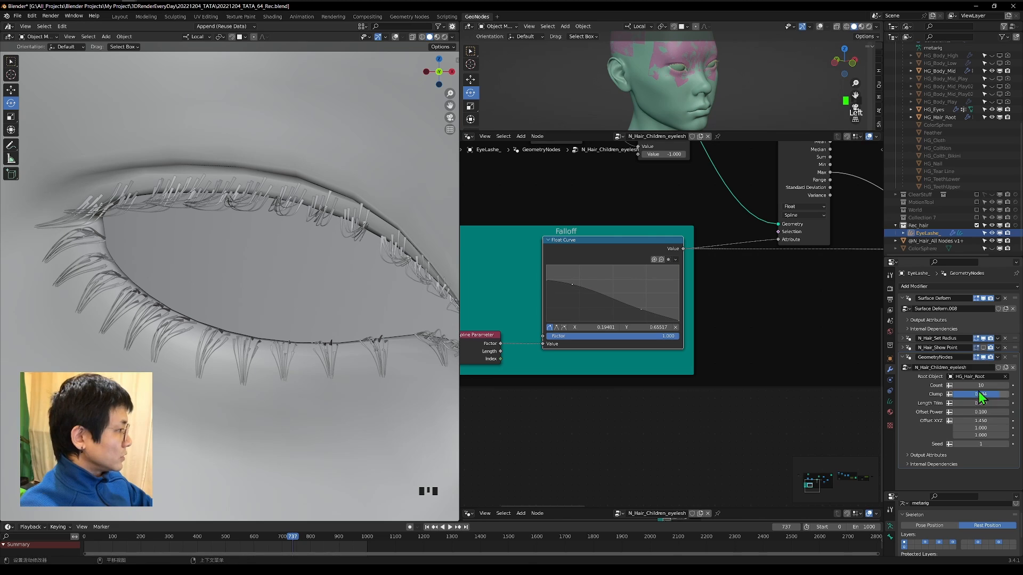
pyautogui.moveTo(978, 394); pyautogui.dragTo(982, 395)
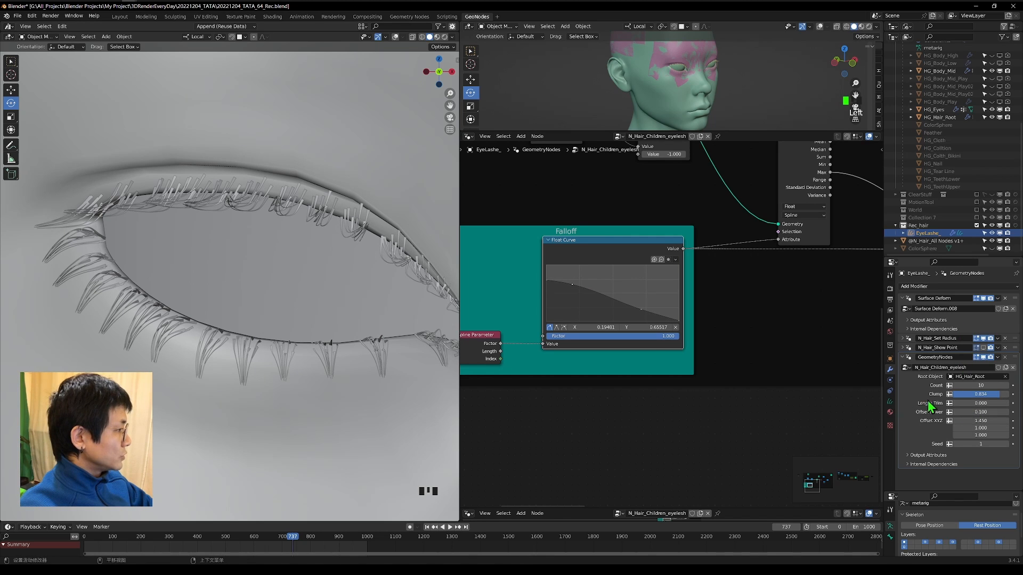
pyautogui.moveTo(981, 405); pyautogui.dragTo(1008, 404)
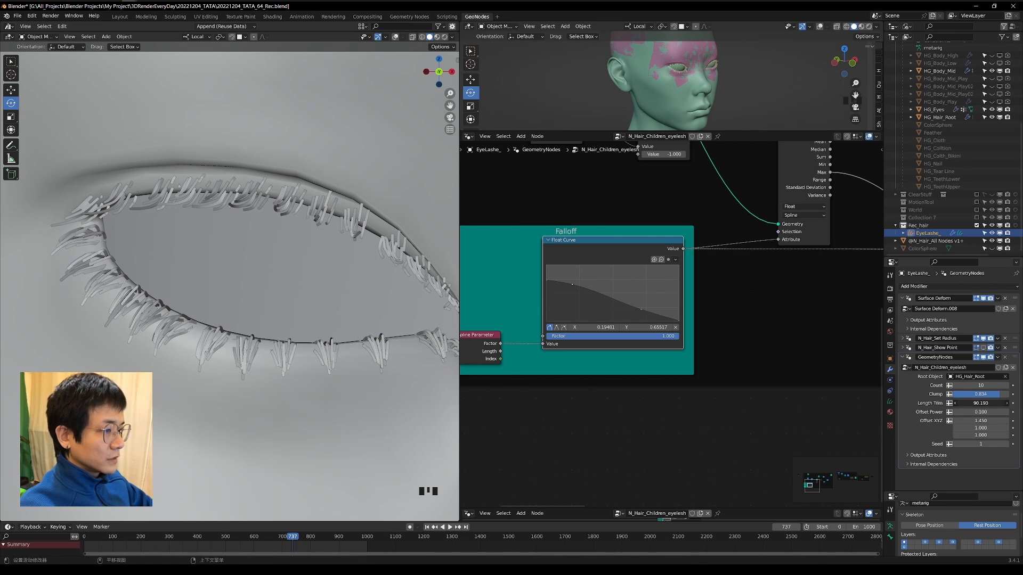
# Collapse the children modifier and move N_Hair_Set Radius below it to the end of the modifier stack.
pyautogui.click(903, 357)
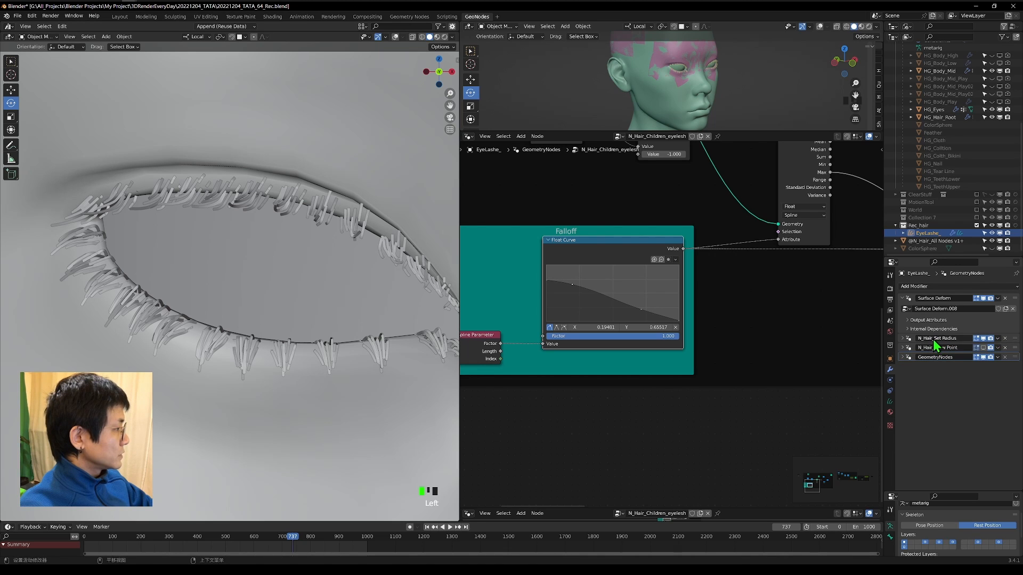
pyautogui.moveTo(1014, 339); pyautogui.dragTo(1007, 375)
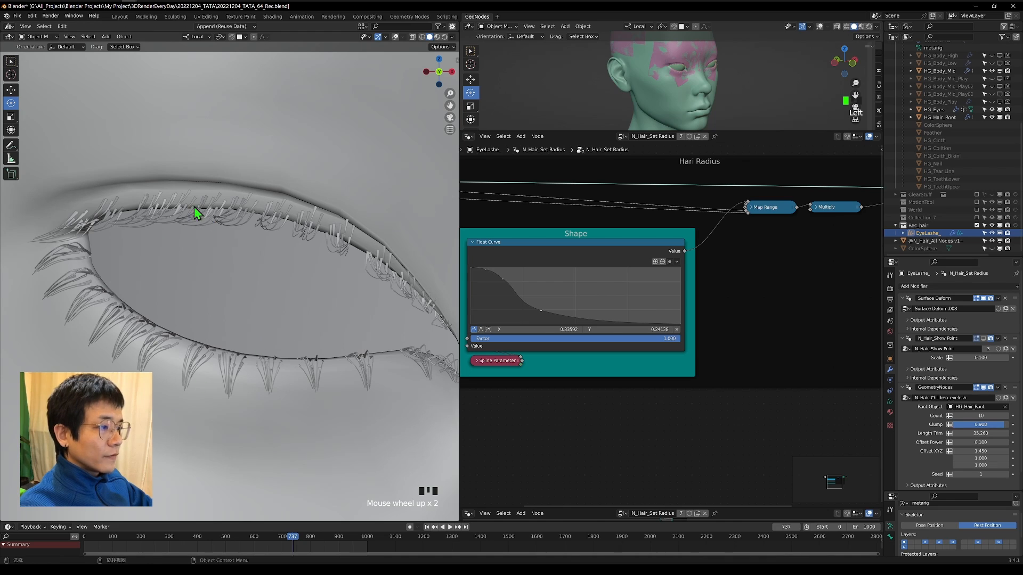
pyautogui.keyDown('shift'); pyautogui.moveTo(263, 308); pyautogui.dragTo(272, 321, button='middle'); pyautogui.keyUp('shift')
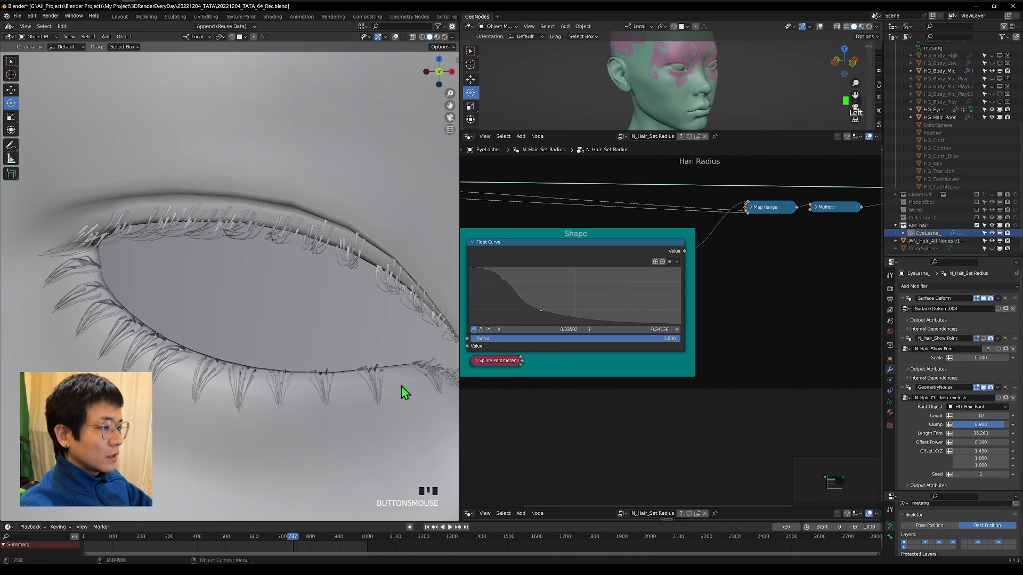
# Switch the eyelash curves to Sculpt Mode and add a lash on the upper lid with the Add brush at Count 1.
pyautogui.click(33, 54)
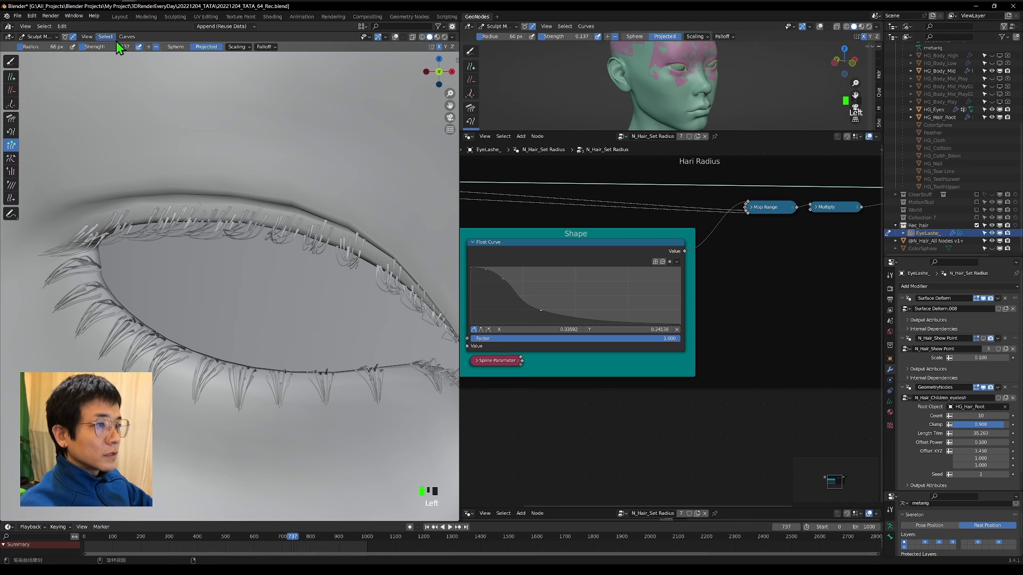
pyautogui.click(273, 49)
pyautogui.click(11, 76)
pyautogui.click(213, 47)
pyautogui.keyDown('shift'); pyautogui.moveTo(393, 384); pyautogui.dragTo(370, 384, button='middle'); pyautogui.keyUp('shift')
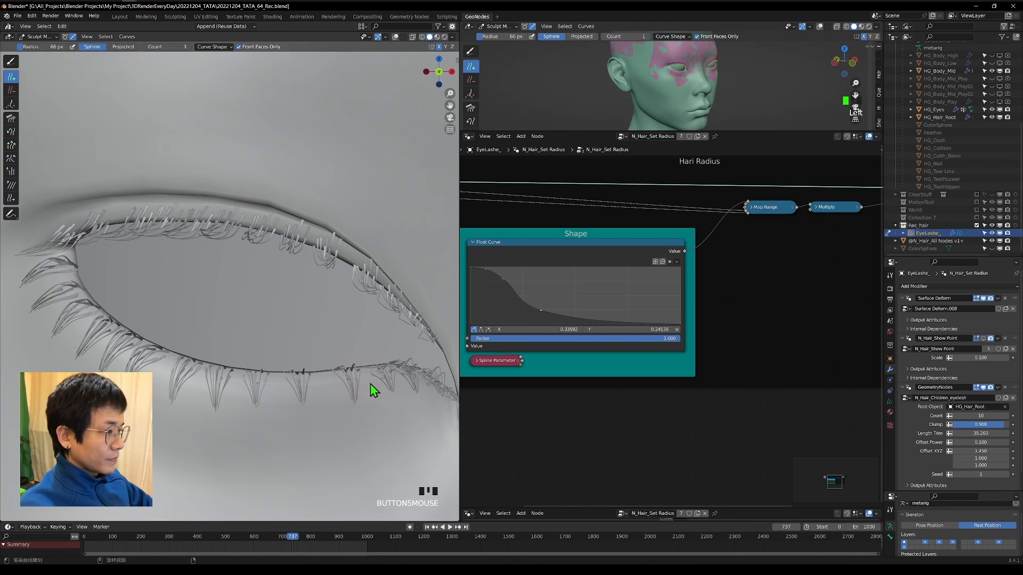
pyautogui.click(349, 256)
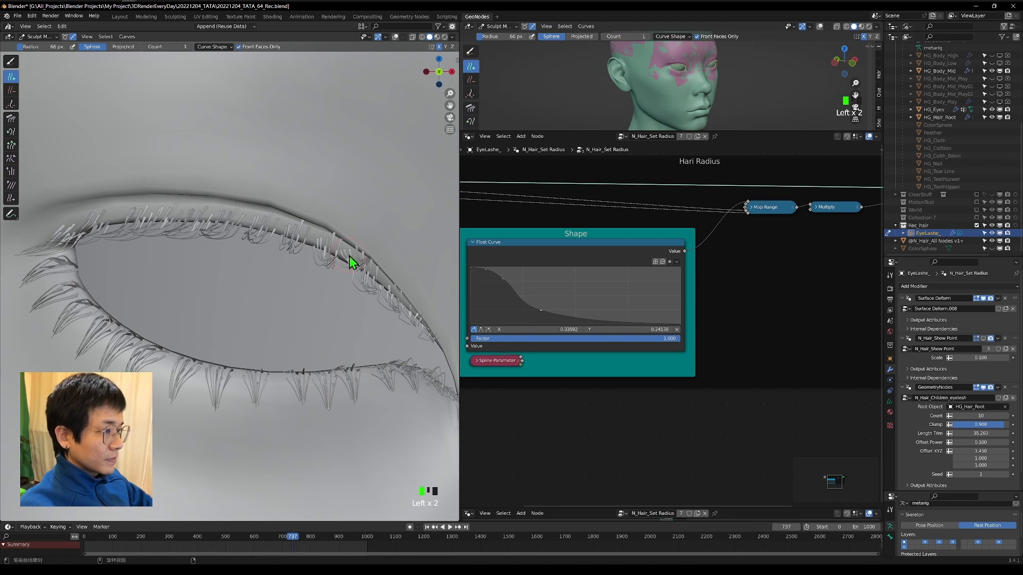
# Slide the lower eyelashes along the lid to even their spacing, using the Slide brush at about 91 px radius and strength 1.000.
pyautogui.click(11, 199)
pyautogui.press('f')
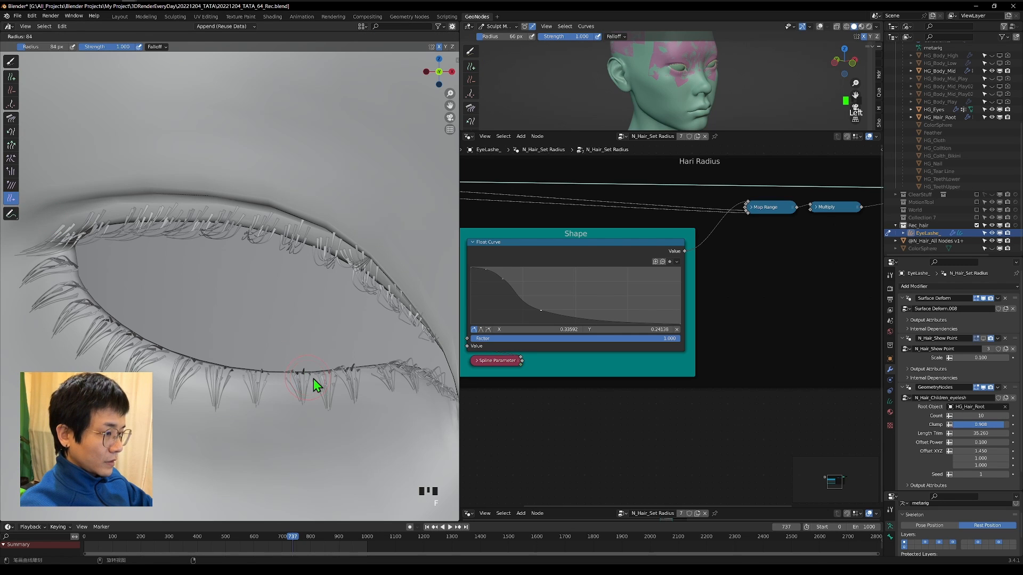
pyautogui.click(313, 379)
pyautogui.moveTo(303, 381); pyautogui.dragTo(296, 379)
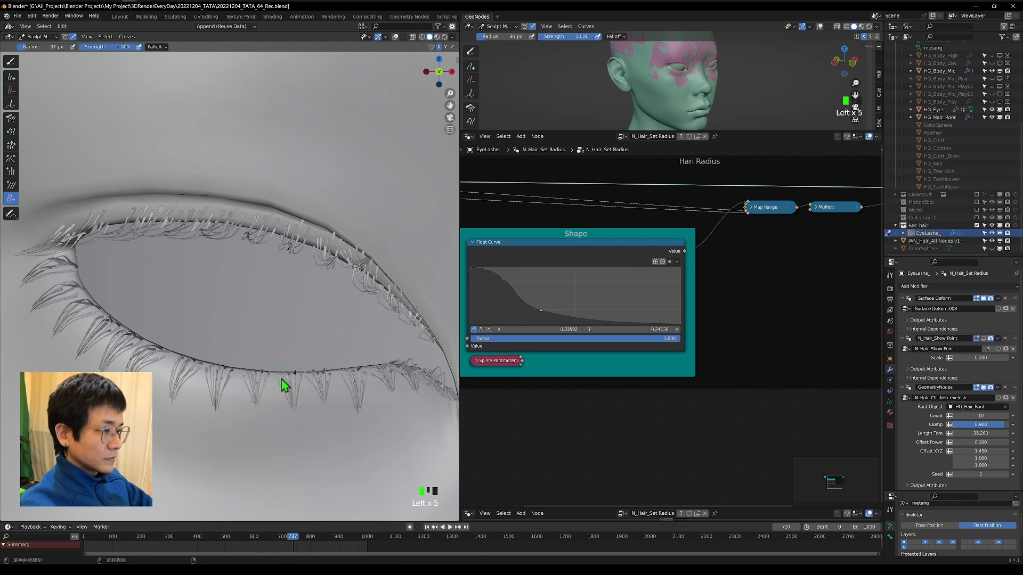
# Set the children modifier's Clamp to 1.000 and move the first inner point of its Falloff curve to about X 0.21, Y 0.53.
pyautogui.scroll(-1, 280, 379)
pyautogui.moveTo(980, 425); pyautogui.dragTo(994, 424)
pyautogui.click(902, 298)
pyautogui.moveTo(541, 311); pyautogui.dragTo(549, 284)
pyautogui.scroll(3, 648, 310)
pyautogui.click(913, 397)
# Switch to the Add brush for the eyelash curves and check the lashes around both eyes.
pyautogui.moveTo(330, 277)
pyautogui.mouseDown(button='middle')
pyautogui.moveTo(425, 289)
pyautogui.moveTo(230, 351)
pyautogui.moveTo(215, 330)
pyautogui.mouseUp(button='middle')
pyautogui.moveTo(216, 330); pyautogui.dragTo(211, 314)
pyautogui.click(11, 77)
pyautogui.moveTo(213, 314)
pyautogui.mouseDown(button='middle')
pyautogui.moveTo(234, 320)
pyautogui.moveTo(199, 319)
pyautogui.moveTo(206, 295)
pyautogui.moveTo(321, 339)
pyautogui.moveTo(207, 308)
pyautogui.moveTo(392, 313)
pyautogui.moveTo(285, 337)
pyautogui.mouseUp(button='middle')
pyautogui.scroll(-3, 321, 340)
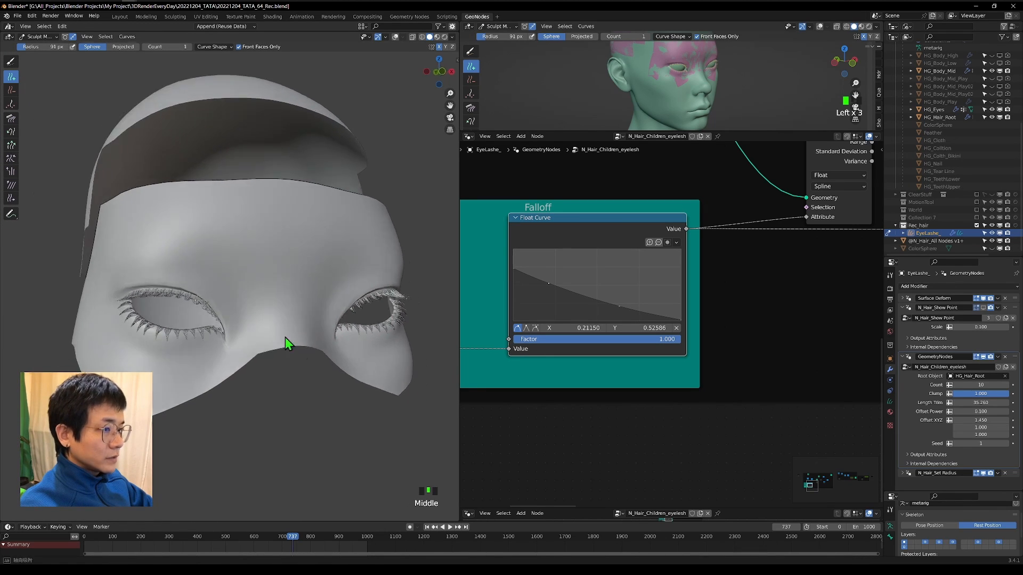
pyautogui.scroll(2, 285, 343)
# Rename the children modifier N_Hair_Children_eyelesh and collapse it and the Show Point modifier.
pyautogui.click(903, 310)
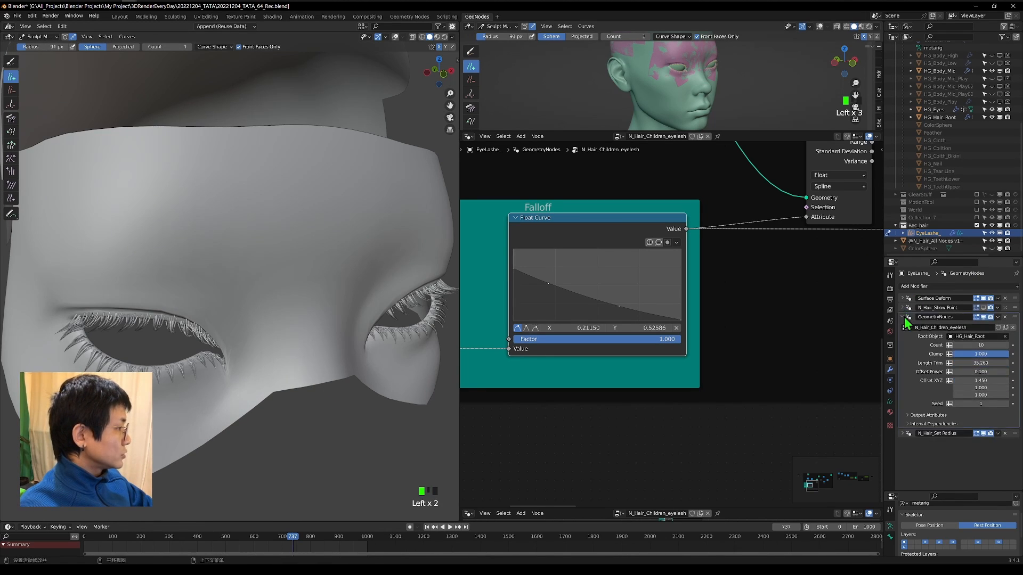
pyautogui.click(966, 328)
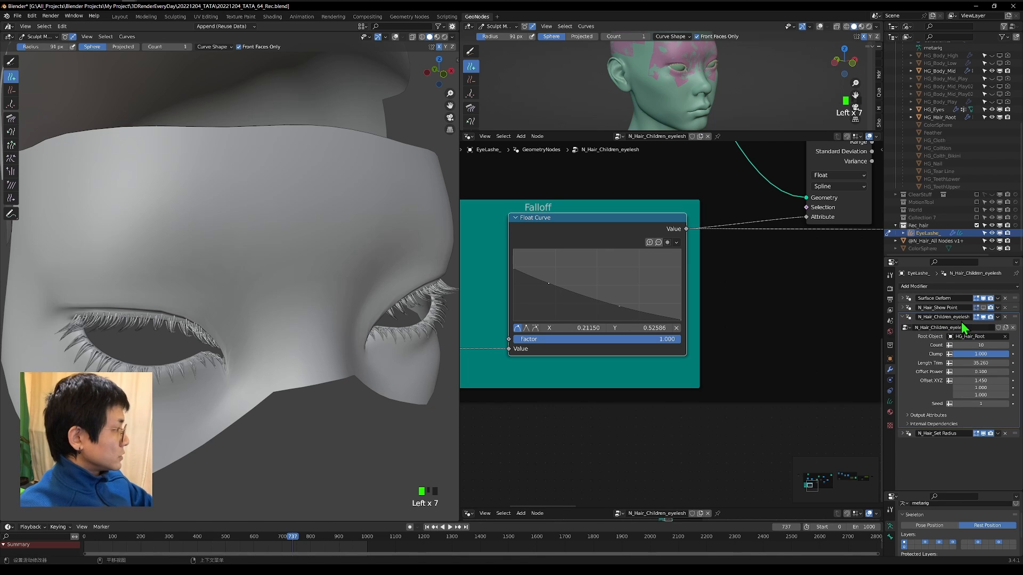
pyautogui.click(903, 317)
# Add a Geometry Nodes modifier to the eyelashes and assign the N_Hair_Grow node group to it.
pyautogui.click(907, 287)
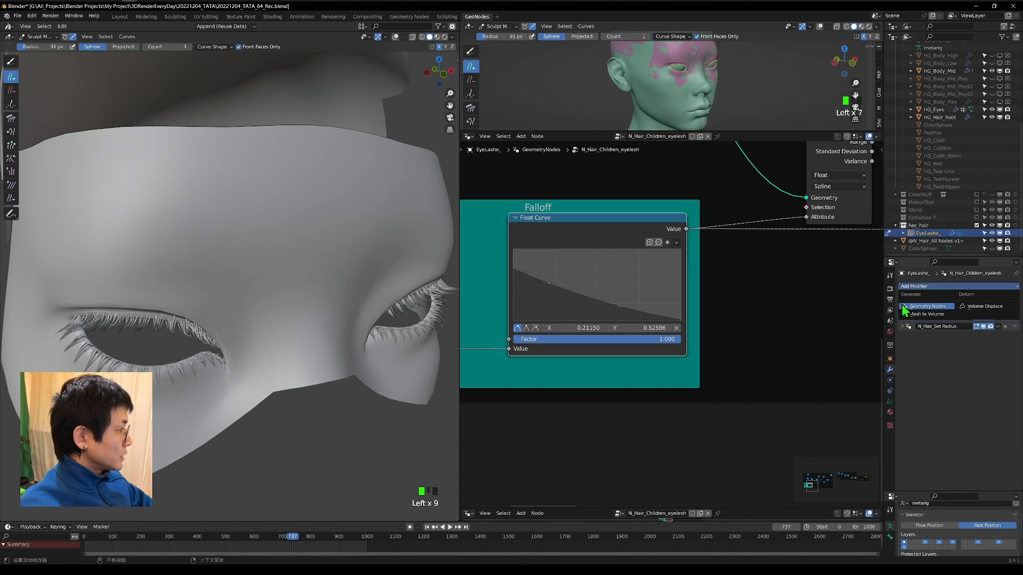
pyautogui.click(901, 308)
pyautogui.click(906, 346)
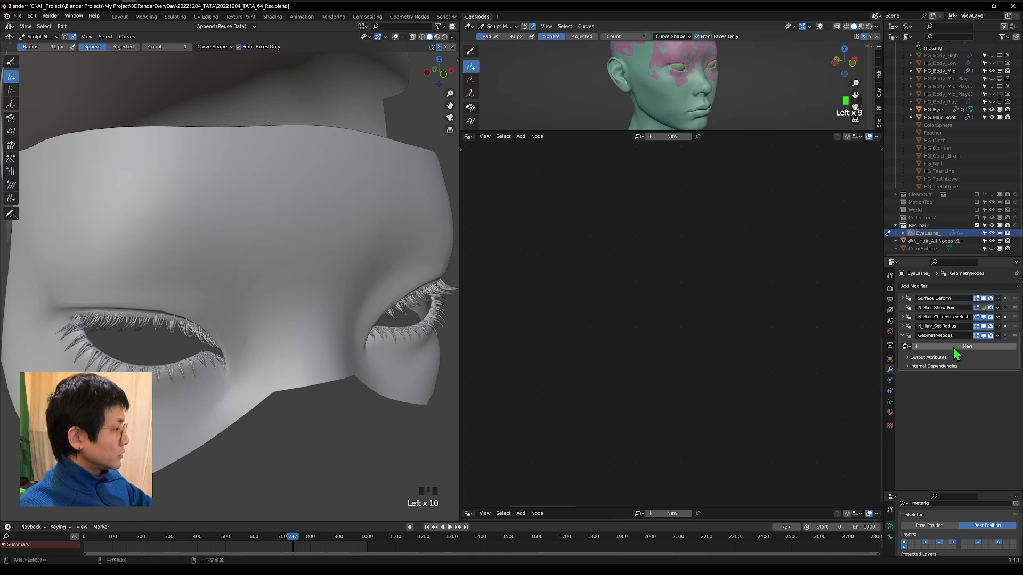
pyautogui.click(905, 346)
pyautogui.write('grow')
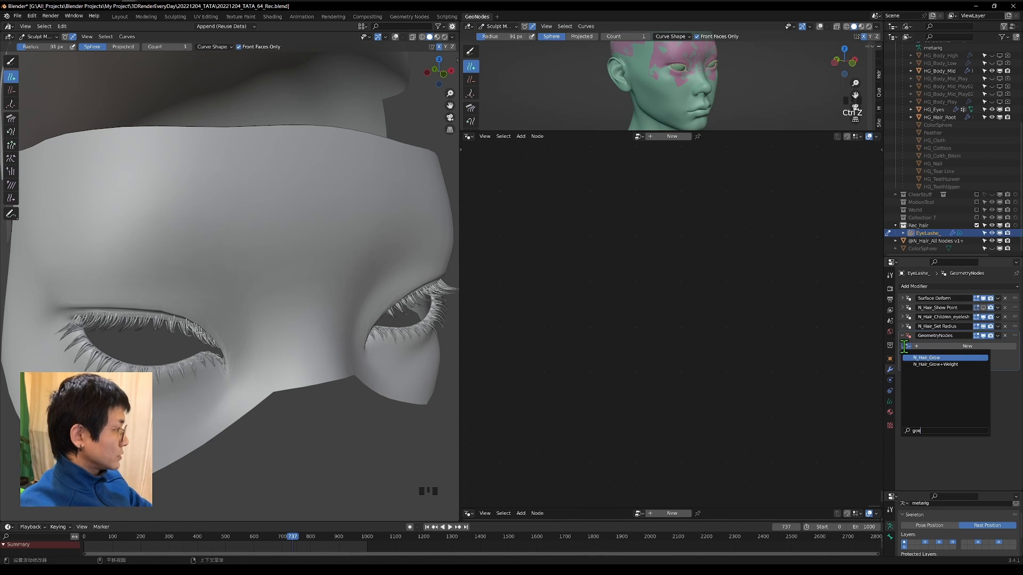
pyautogui.press('Return')
# Set the Grow value of the N_Hair_Grow modifier to 0.080 and check the lash length up close.
pyautogui.scroll(-3, 251, 293)
pyautogui.moveTo(250, 293); pyautogui.dragTo(244, 274, button='middle')
pyautogui.moveTo(231, 322); pyautogui.dragTo(192, 333, button='middle')
pyautogui.moveTo(999, 356); pyautogui.dragTo(962, 357)
pyautogui.moveTo(355, 382); pyautogui.dragTo(267, 365, button='middle')
pyautogui.scroll(3, 266, 365)
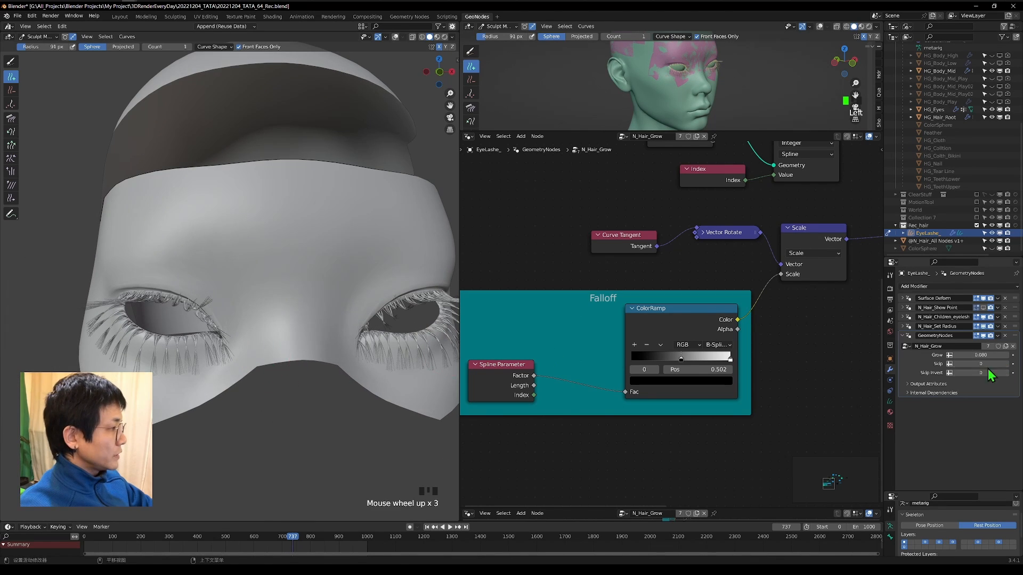
pyautogui.keyDown('shift'); pyautogui.moveTo(182, 353); pyautogui.dragTo(323, 251, button='middle'); pyautogui.keyUp('shift')
pyautogui.scroll(4, 324, 252)
pyautogui.scroll(5, 257, 305)
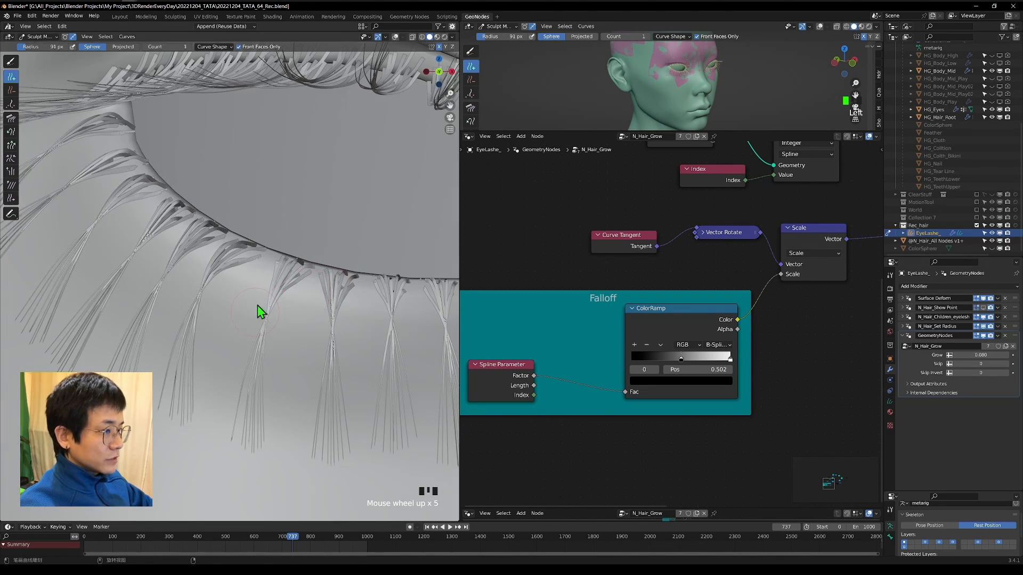
pyautogui.scroll(-4, 215, 301)
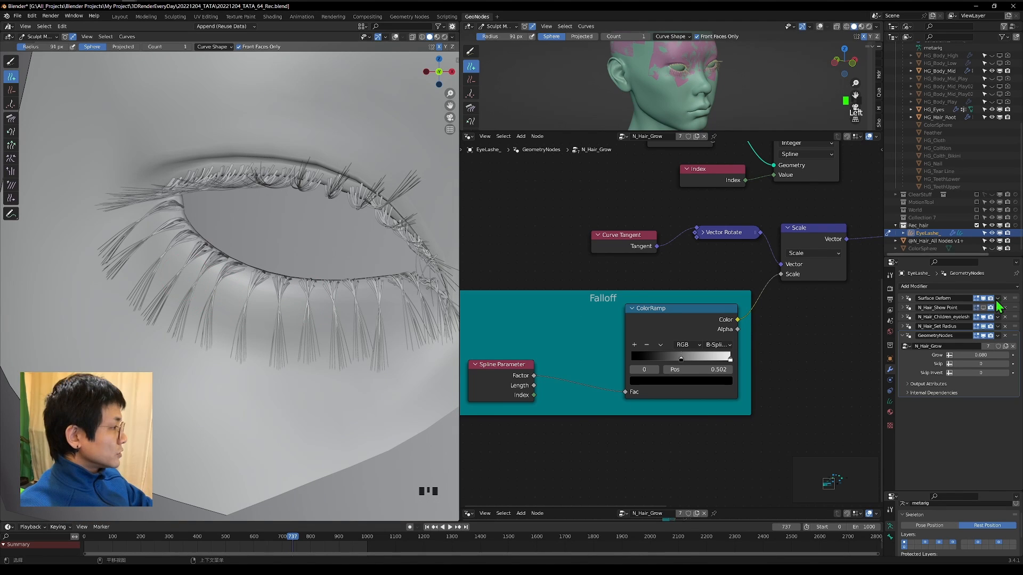
# Rename the new modifier N_Hair_Grow to match its node group and collapse it.
pyautogui.doubleClick(948, 345)
pyautogui.hotkey('ctrl', 'c')
pyautogui.click(952, 335)
pyautogui.hotkey('ctrl', 'v')
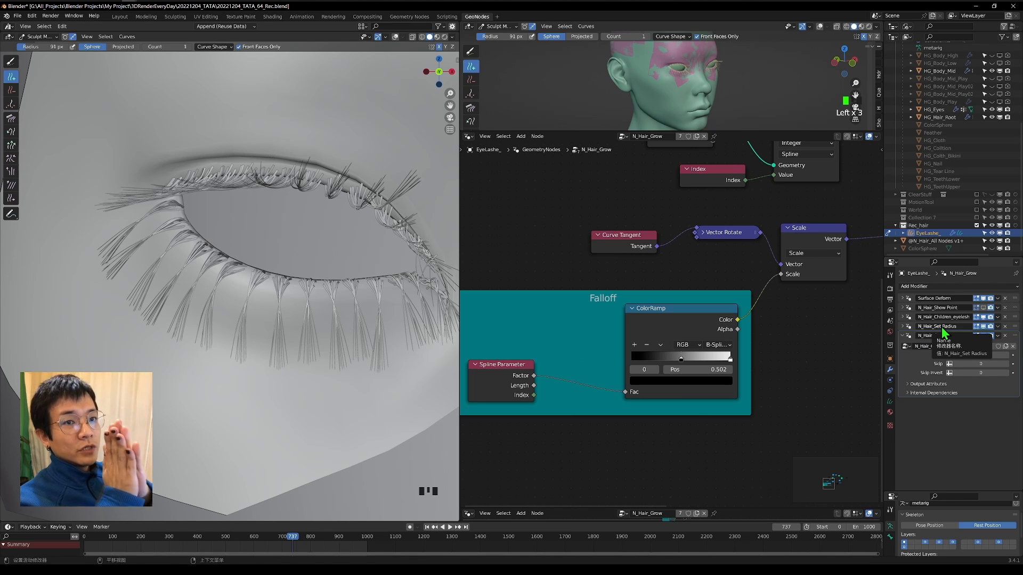
pyautogui.click(902, 336)
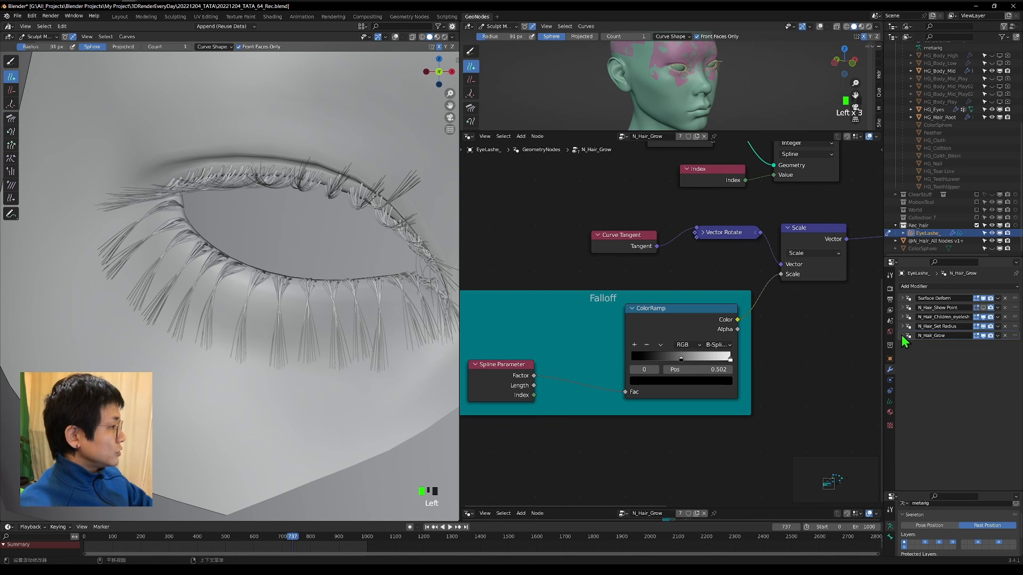
# Move N_Hair_Grow above the children modifier and N_Hair_Show Point to the end of the modifier stack.
pyautogui.moveTo(1015, 336); pyautogui.dragTo(1011, 314)
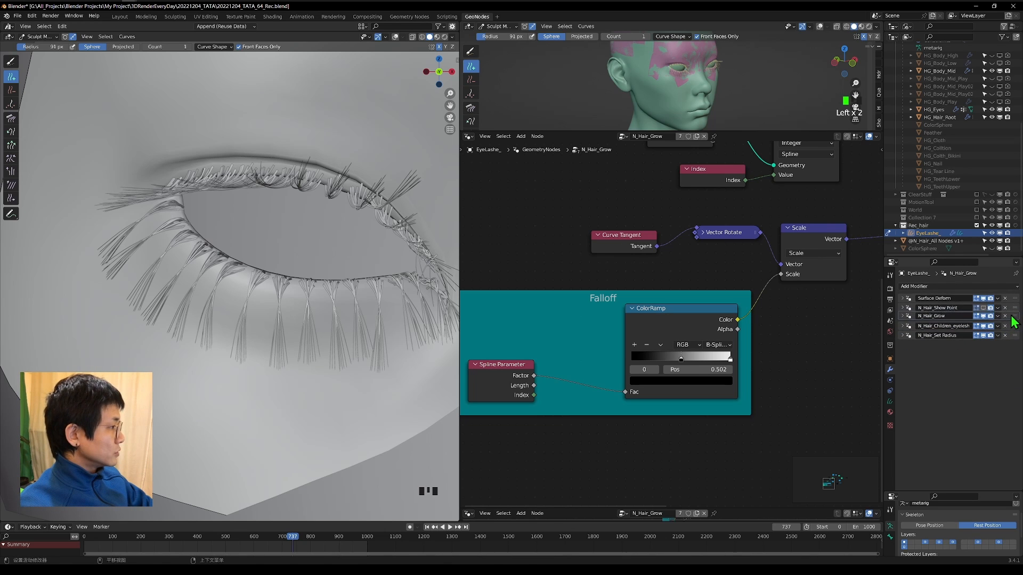
pyautogui.scroll(-4, 237, 187)
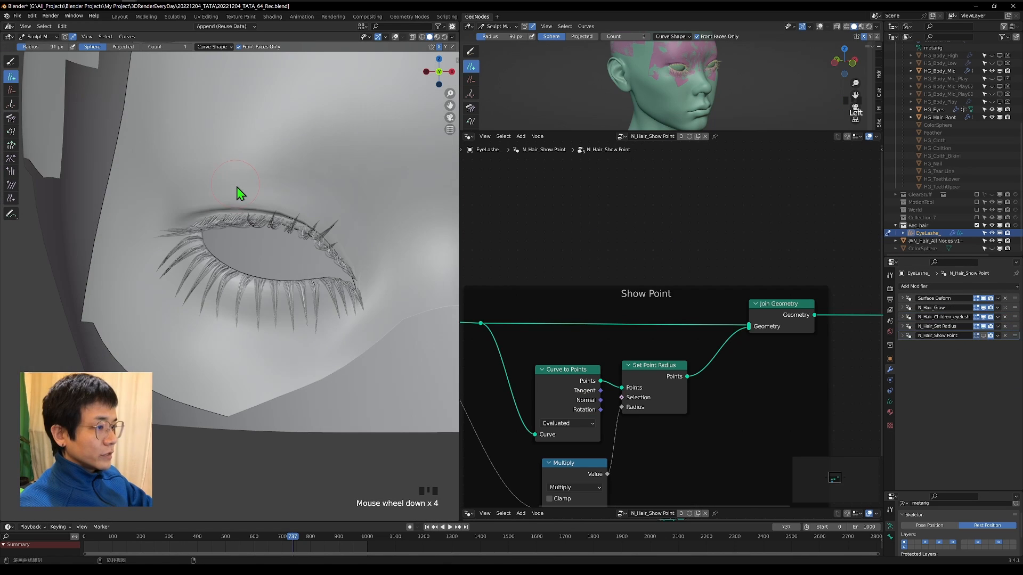
# Expand the N_Hair_Grow modifier, set its Grow to 0.050 and check the lashes from the front.
pyautogui.click(902, 308)
pyautogui.moveTo(139, 314); pyautogui.dragTo(149, 334, button='middle')
pyautogui.scroll(6, 302, 304)
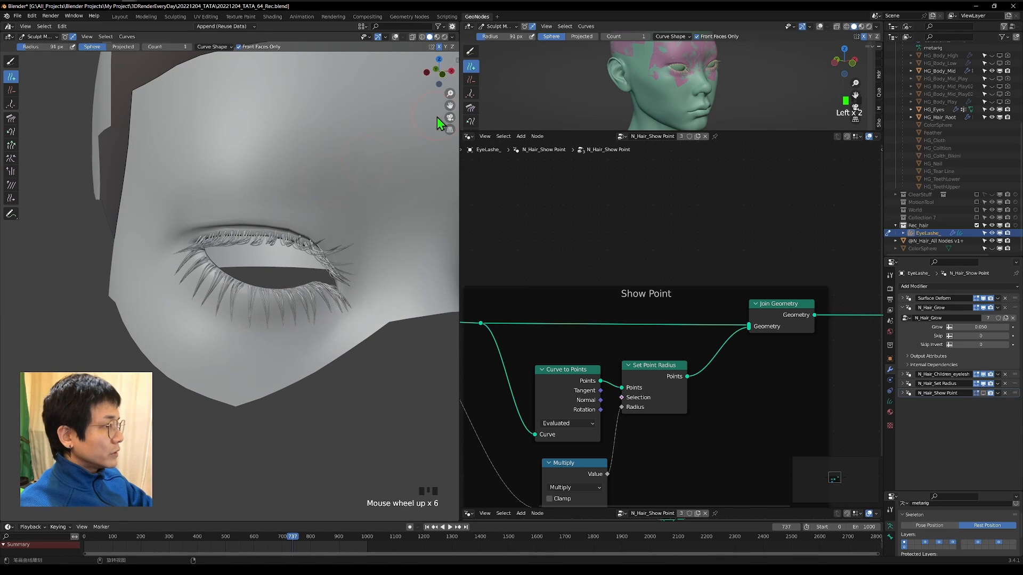
pyautogui.click(450, 71)
pyautogui.scroll(-7, 305, 308)
pyautogui.keyDown('shift'); pyautogui.moveTo(305, 308); pyautogui.dragTo(138, 232, button='middle'); pyautogui.keyUp('shift')
pyautogui.scroll(3, 119, 232)
pyautogui.keyDown('shift'); pyautogui.moveTo(115, 153); pyautogui.dragTo(219, 158, button='middle'); pyautogui.keyUp('shift')
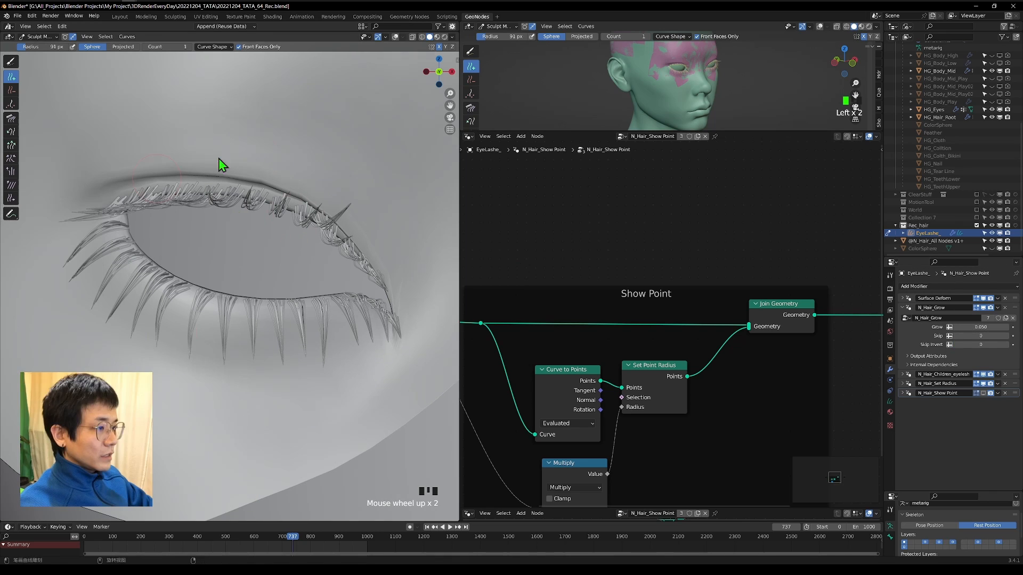
# Set the Skip value of the N_Hair_Grow modifier to 2.
pyautogui.click(1007, 336)
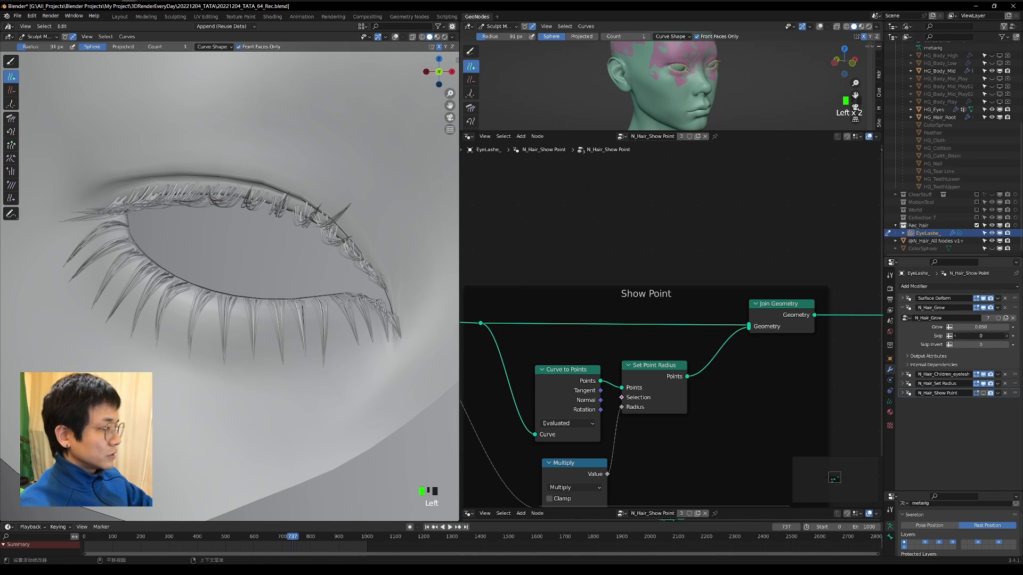
pyautogui.click(1007, 336)
pyautogui.scroll(-5, 272, 288)
pyautogui.moveTo(272, 288); pyautogui.dragTo(193, 291, button='middle')
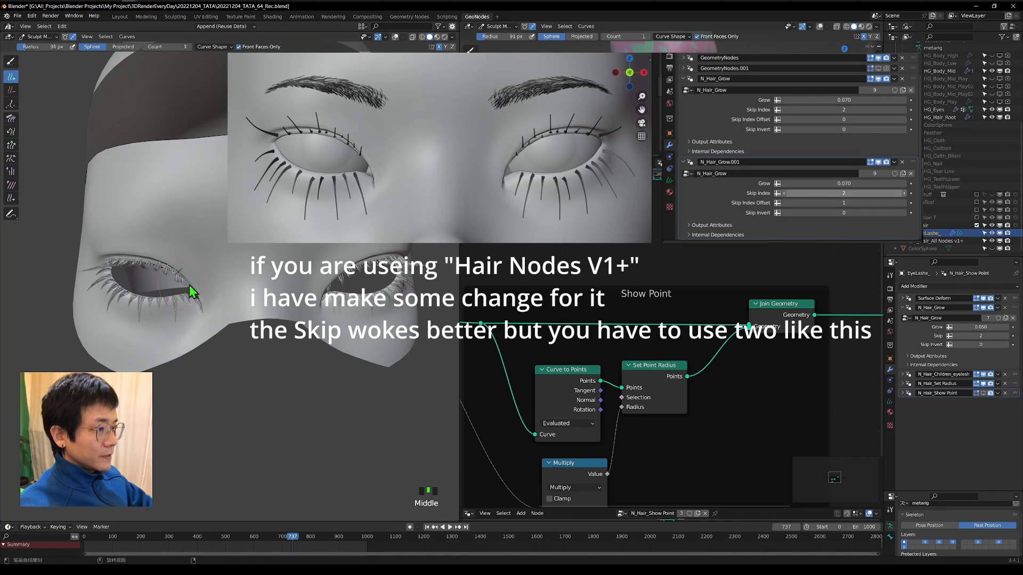
# Try a Skip value of 4 in the N_Hair_Grow modifier and return it to 2.
pyautogui.click(1007, 336)
pyautogui.click(1007, 336)
pyautogui.click(1007, 336)
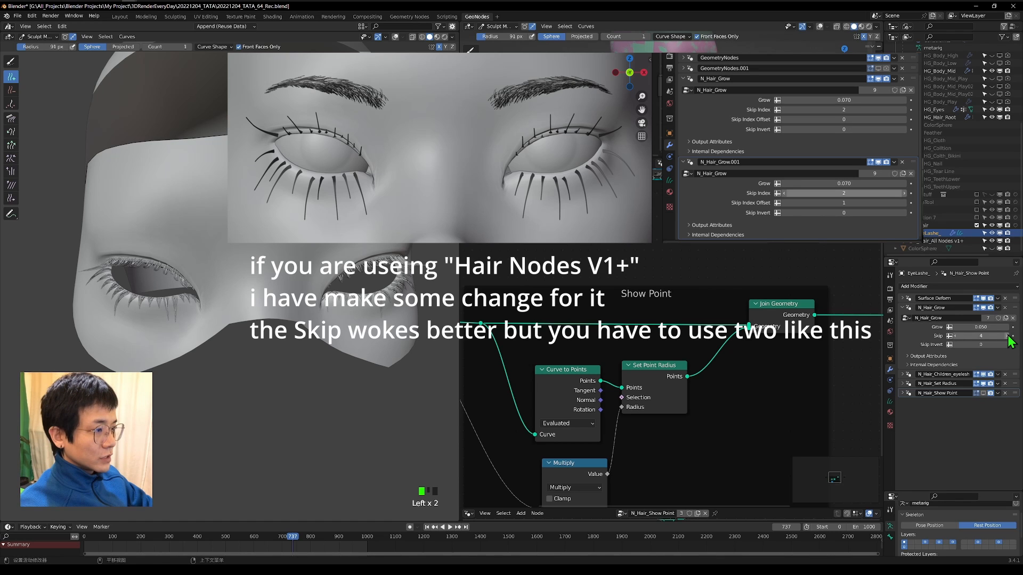
pyautogui.click(1007, 336)
pyautogui.click(1007, 336)
pyautogui.click(1007, 336)
pyautogui.click(1008, 336)
pyautogui.click(1007, 336)
pyautogui.moveTo(314, 331); pyautogui.dragTo(252, 334, button='middle')
pyautogui.moveTo(251, 334); pyautogui.dragTo(269, 335, button='middle')
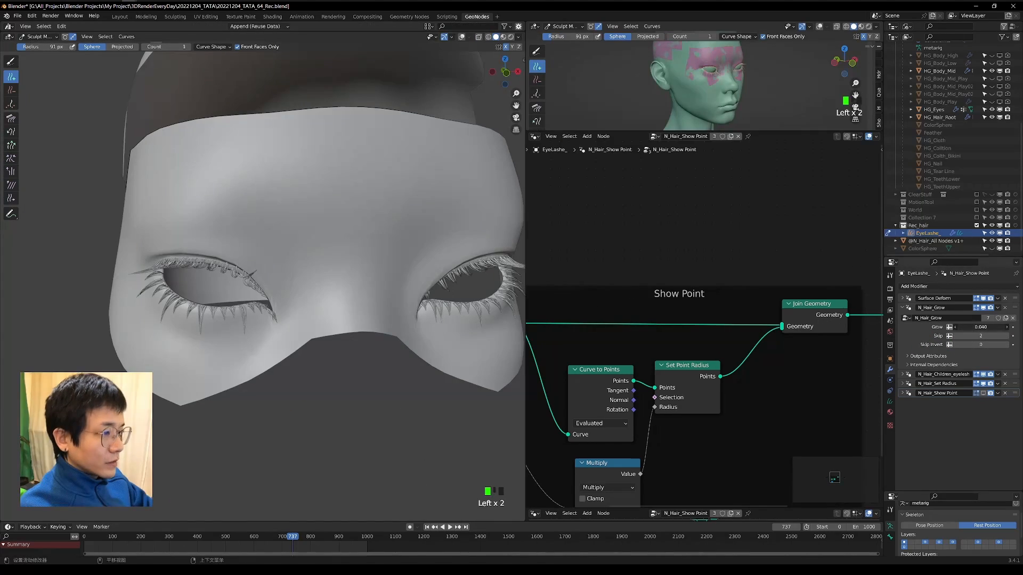
# Set the Grow value of the N_Hair_Grow modifier to 0.060 and collapse the modifier.
pyautogui.click(418, 304)
pyautogui.click(418, 305)
pyautogui.moveTo(418, 304); pyautogui.dragTo(256, 289, button='middle')
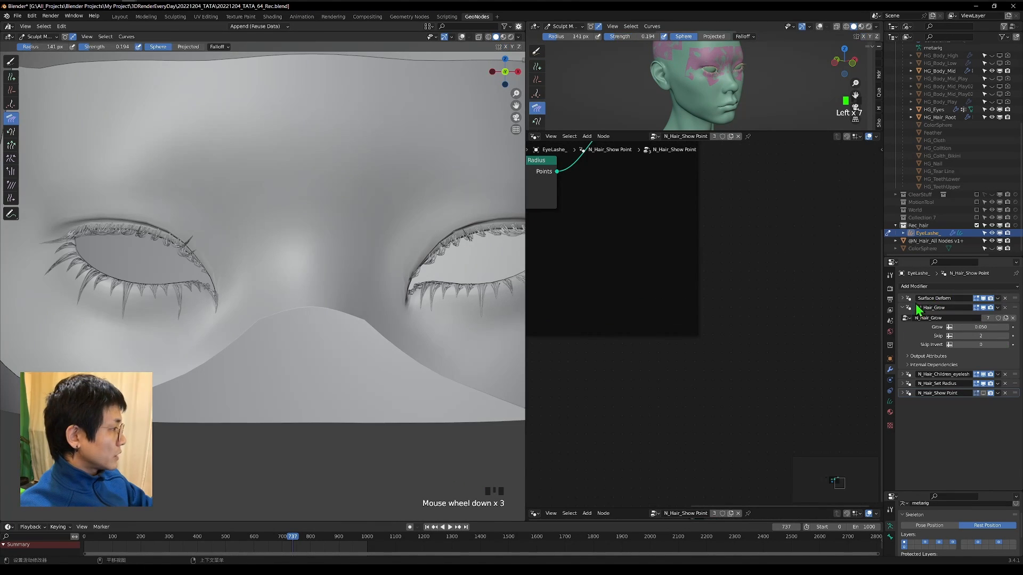
pyautogui.click(902, 307)
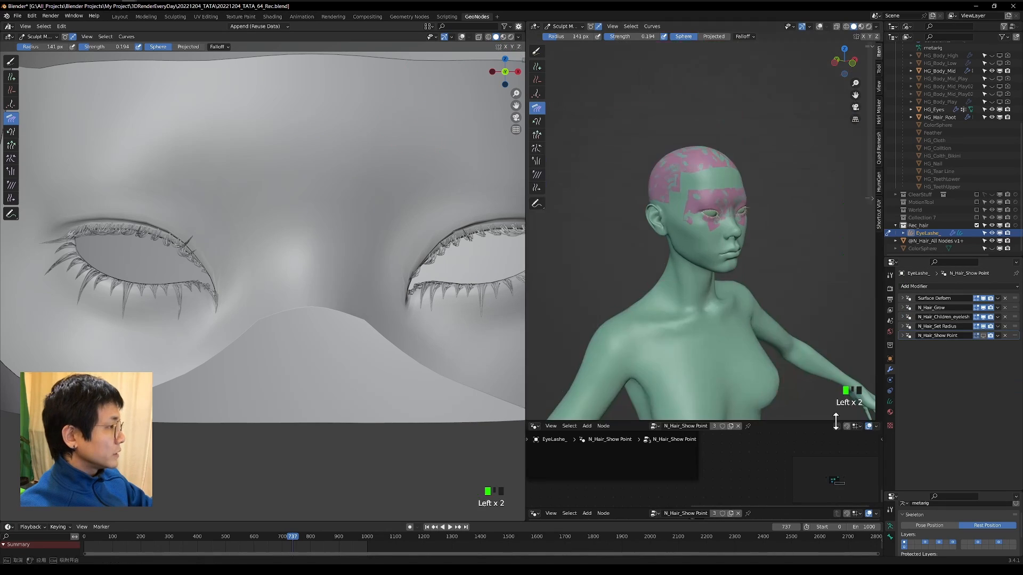
# Add another Geometry Nodes modifier to the eyelashes and assign the N_Hair_Set Material node group to it.
pyautogui.scroll(3, 775, 269)
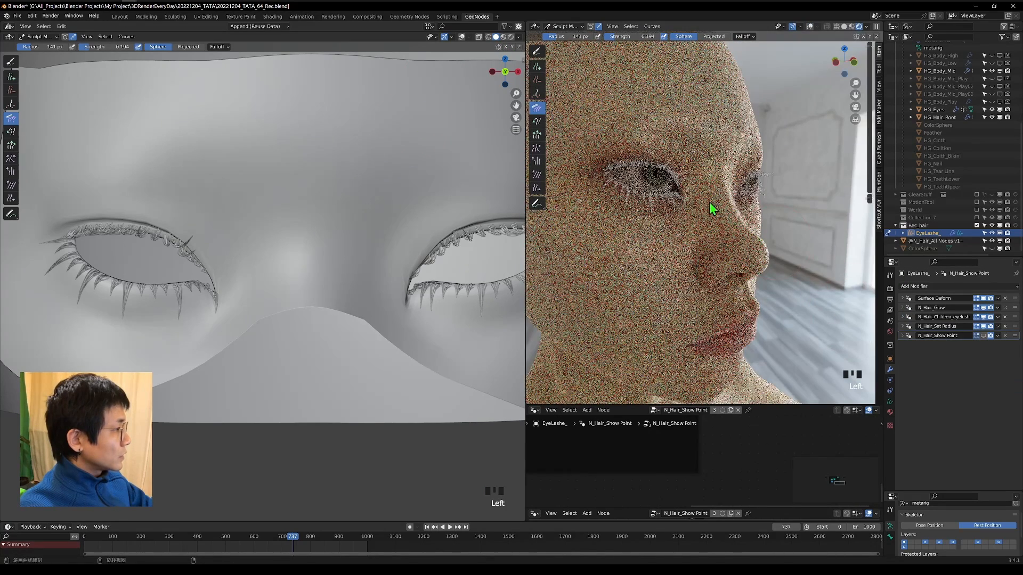
pyautogui.click(928, 289)
pyautogui.click(918, 303)
pyautogui.click(905, 356)
pyautogui.press('BackSpace')
pyautogui.press('BackSpace')
pyautogui.write('set')
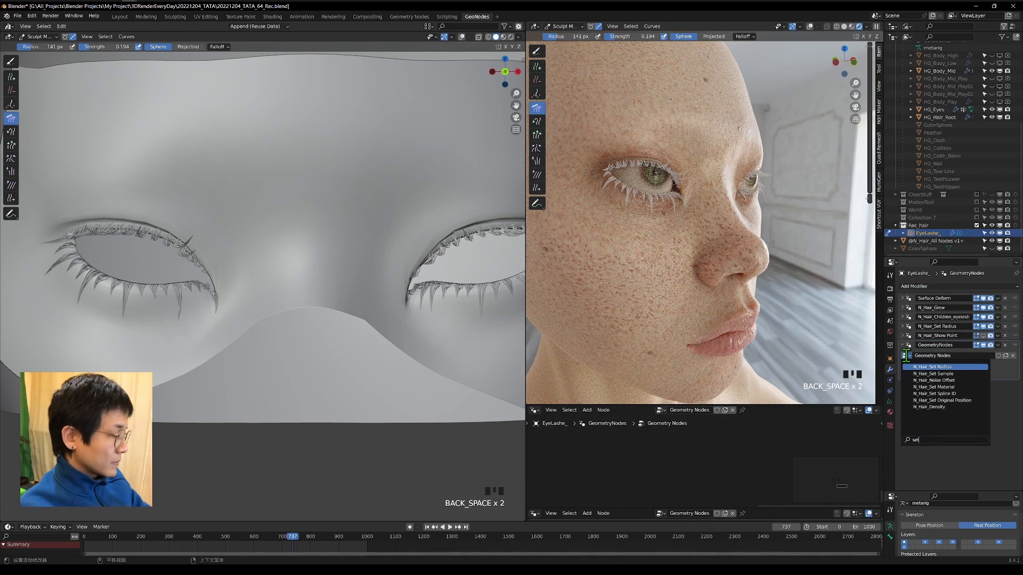
pyautogui.write(' m')
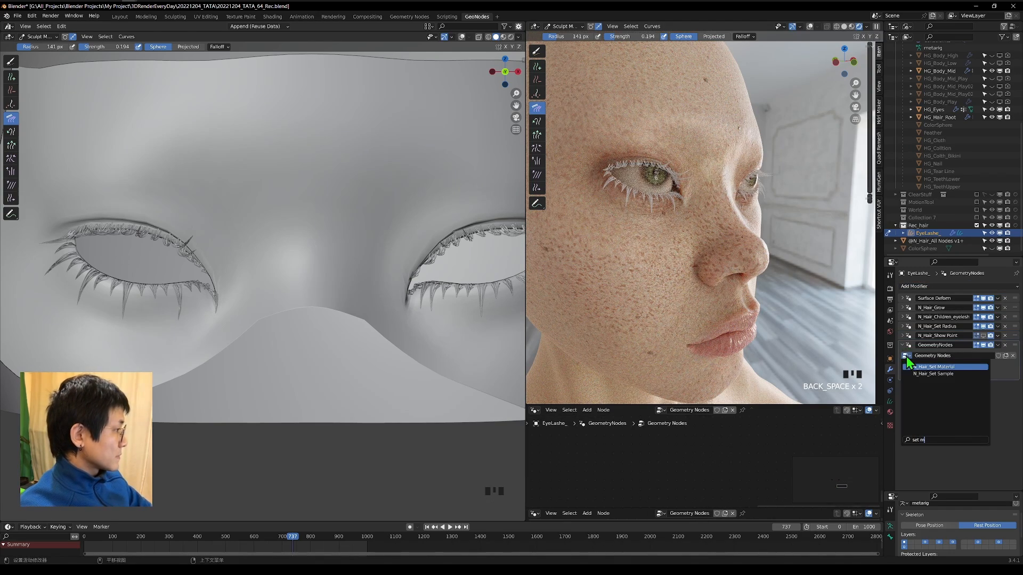
pyautogui.click(908, 367)
# Assign the HG_Hair_Eye material in the N_Hair_Set Material modifier and check the rendered lashes from several angles.
pyautogui.click(968, 363)
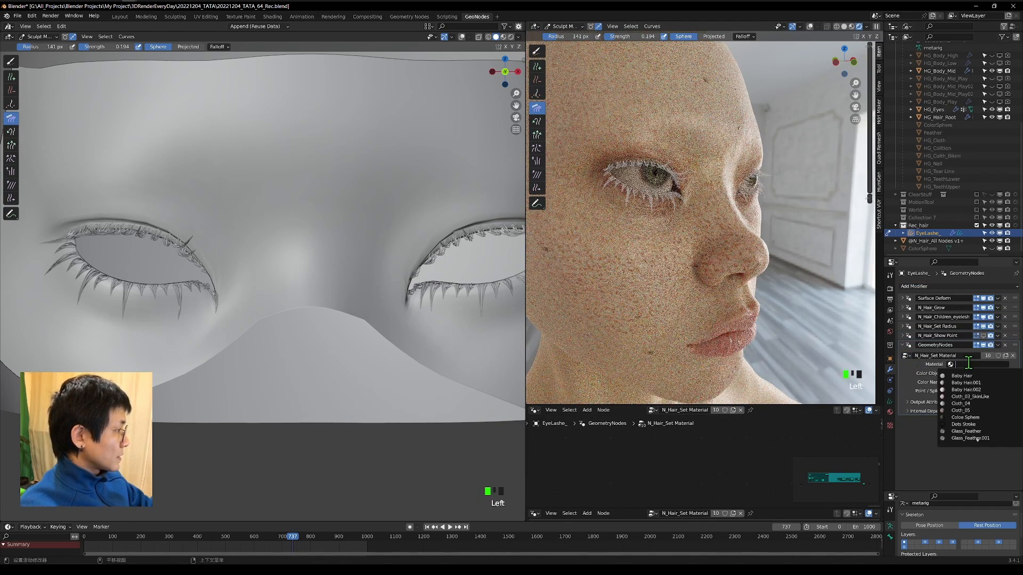
pyautogui.scroll(-16, 968, 375)
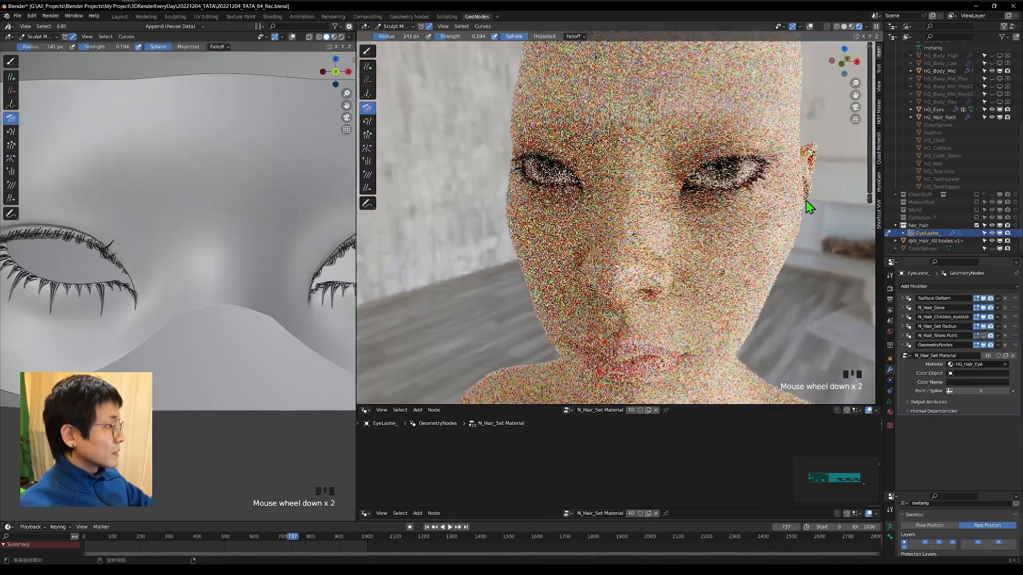
pyautogui.moveTo(650, 181); pyautogui.dragTo(742, 193, button='middle')
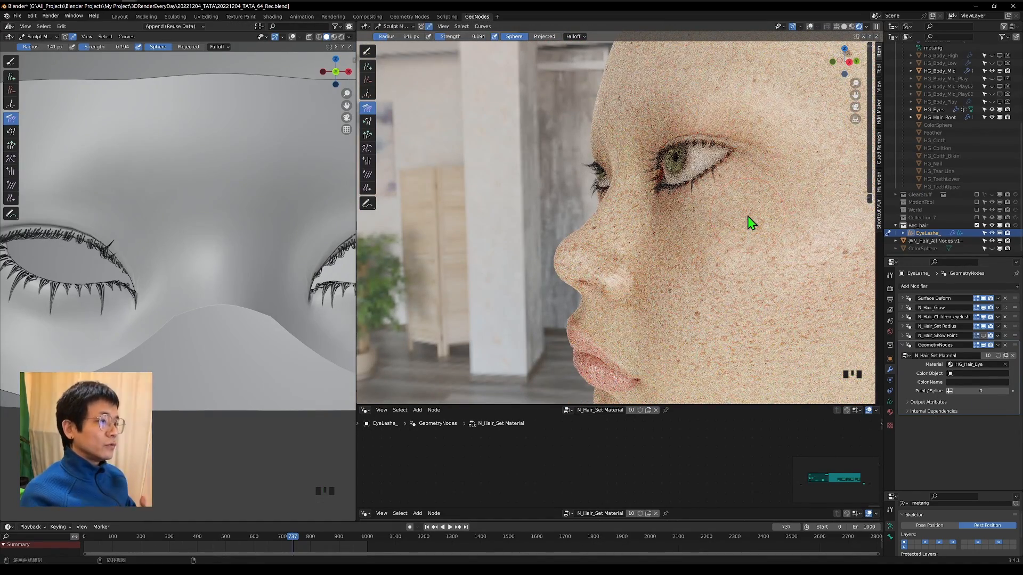
pyautogui.moveTo(623, 214)
pyautogui.mouseDown(button='middle')
pyautogui.moveTo(616, 208)
pyautogui.moveTo(851, 30)
pyautogui.mouseUp(button='middle')
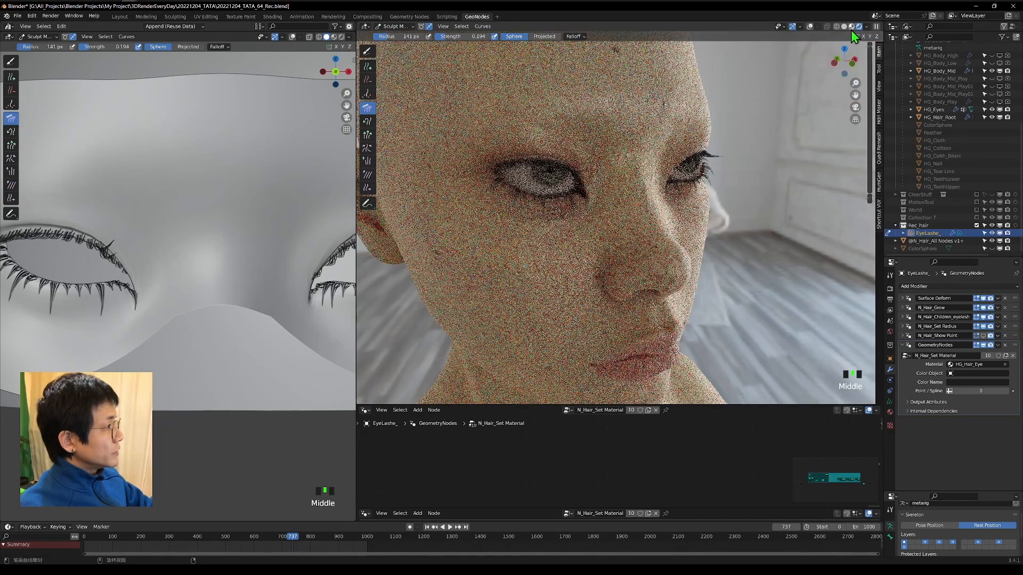
# Switch the rendered preview to solid shading and examine the eyelashes in profile from both sides.
pyautogui.click(845, 27)
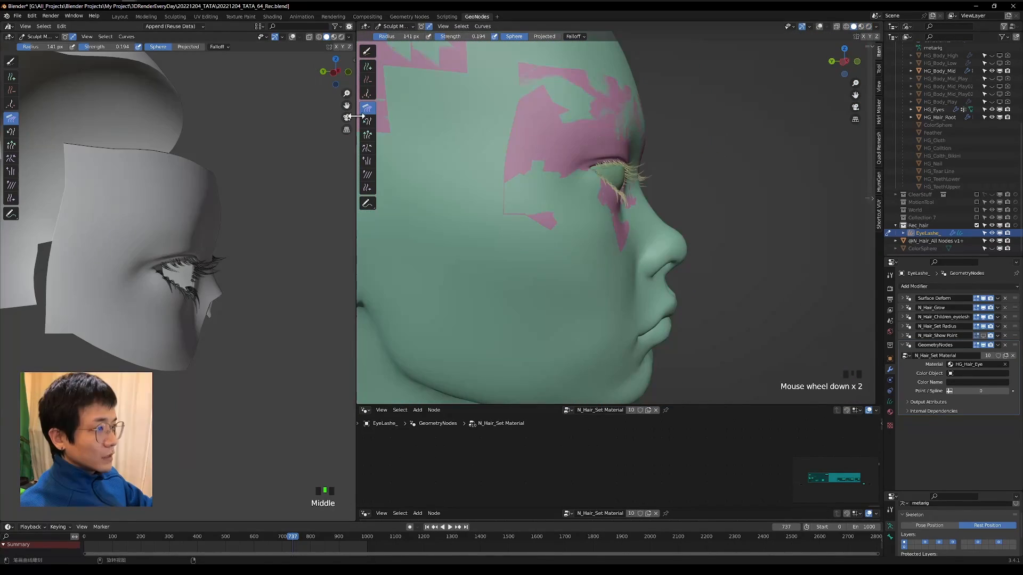
pyautogui.moveTo(351, 117); pyautogui.dragTo(423, 91)
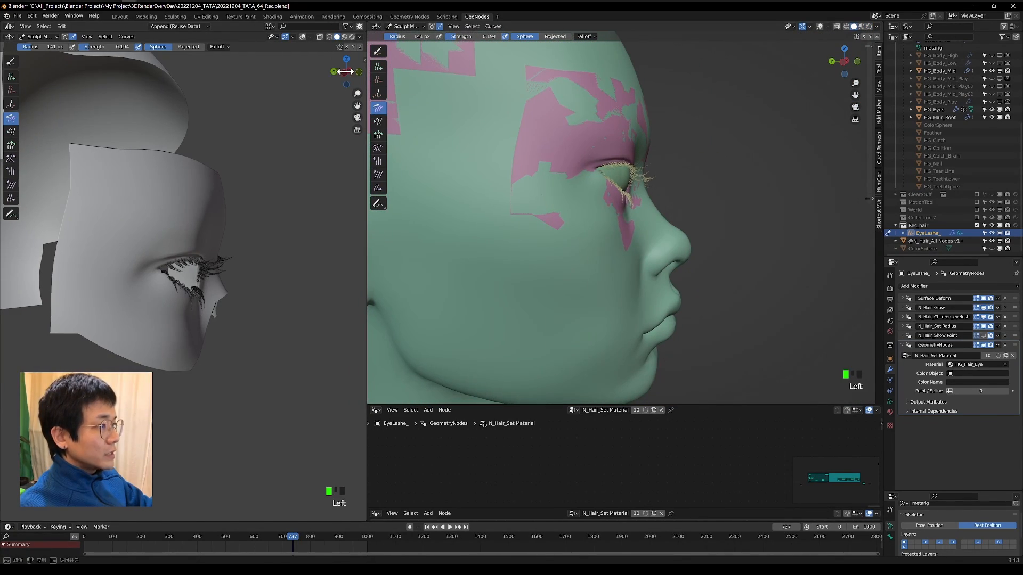
pyautogui.moveTo(345, 71); pyautogui.dragTo(355, 150)
pyautogui.scroll(3, 347, 130)
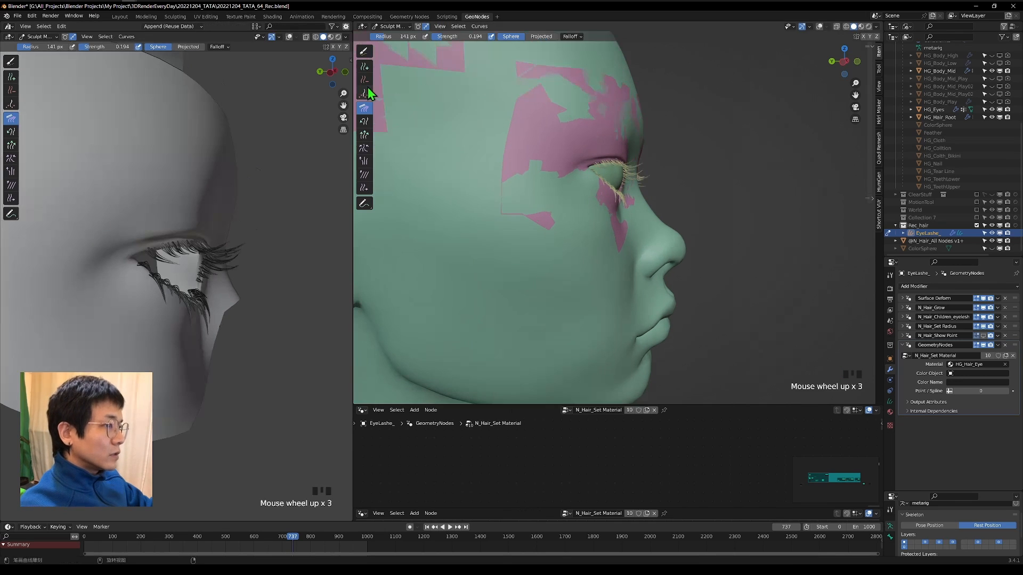
pyautogui.click(333, 72)
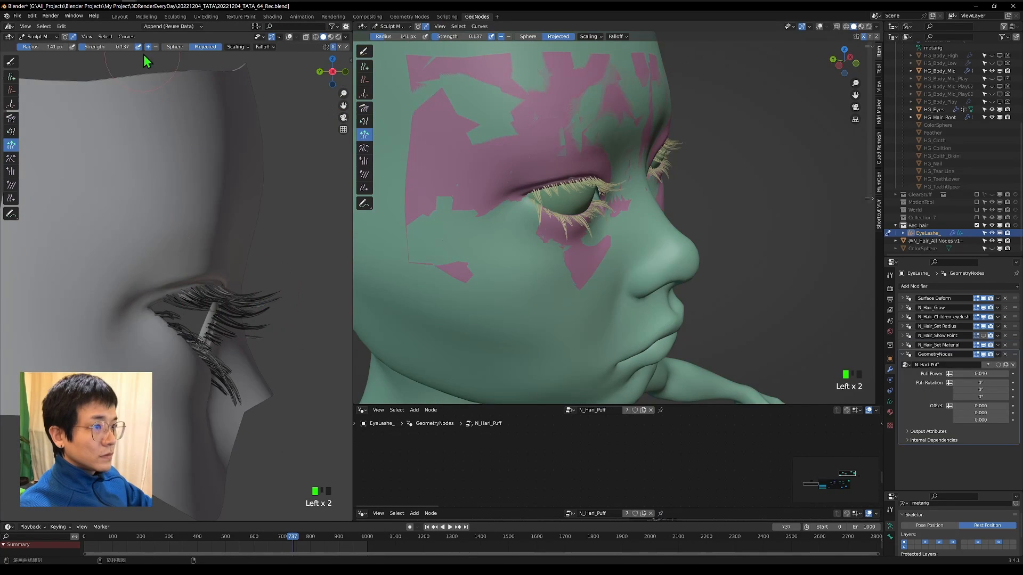
# Rename the material modifier N_Hair_Set Material and add an N_Hari_Puff geometry nodes modifier with Puff Power 0.040.
pyautogui.scroll(4, 260, 404)
pyautogui.moveTo(260, 404); pyautogui.dragTo(229, 341, button='middle')
pyautogui.moveTo(671, 168); pyautogui.dragTo(778, 161, button='middle')
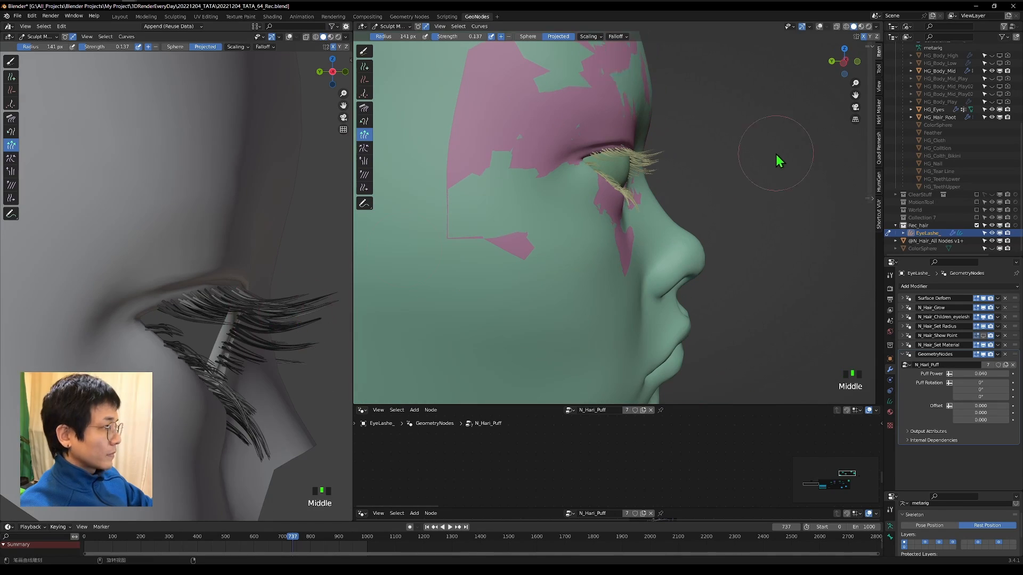
pyautogui.moveTo(256, 276); pyautogui.dragTo(187, 330, button='middle')
pyautogui.scroll(-1, 614, 224)
pyautogui.moveTo(234, 394); pyautogui.dragTo(134, 426, button='middle')
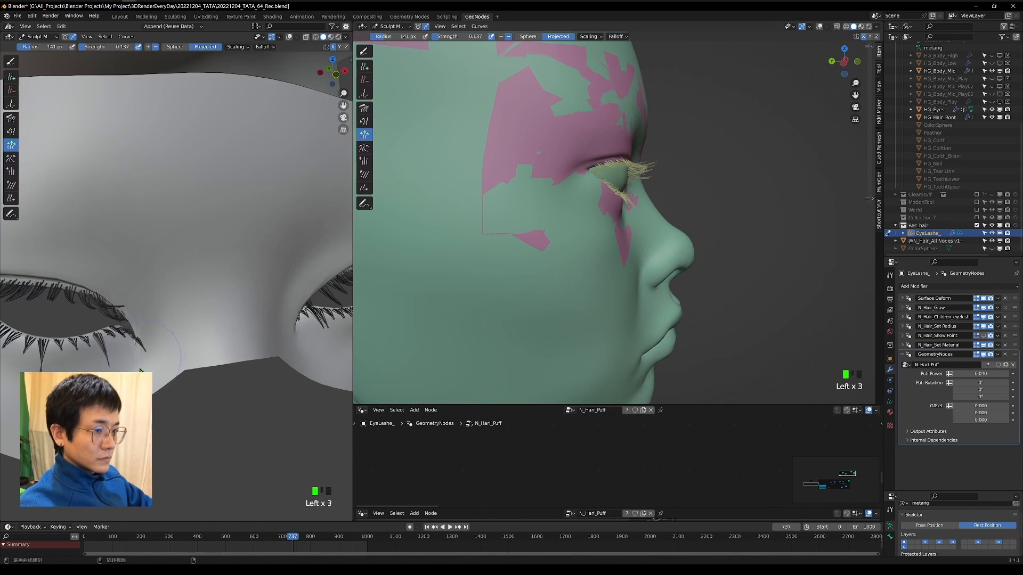
# Collapse the N_Hari_Puff modifier and move it directly above N_Hair_Children_eyelesh in the stack.
pyautogui.click(901, 355)
pyautogui.moveTo(1015, 354); pyautogui.dragTo(1015, 318)
pyautogui.scroll(-2, 234, 319)
pyautogui.moveTo(266, 320)
pyautogui.mouseDown(button='middle')
pyautogui.moveTo(215, 341)
pyautogui.moveTo(247, 314)
pyautogui.mouseUp(button='middle')
pyautogui.scroll(4, 599, 227)
pyautogui.moveTo(708, 213); pyautogui.dragTo(613, 216, button='middle')
# Expand the N_Hair_Children_eyelesh modifier and adjust the first component of its Offset XYZ, checking the lash clumps.
pyautogui.click(901, 326)
pyautogui.moveTo(980, 390); pyautogui.dragTo(991, 391)
pyautogui.moveTo(602, 213); pyautogui.dragTo(634, 214, button='middle')
pyautogui.moveTo(634, 214); pyautogui.dragTo(655, 202, button='middle')
# Duplicate the N_Hair_Children_eyelesh modifier and place N_Hair_Grow between the two copies in the stack.
pyautogui.click(902, 326)
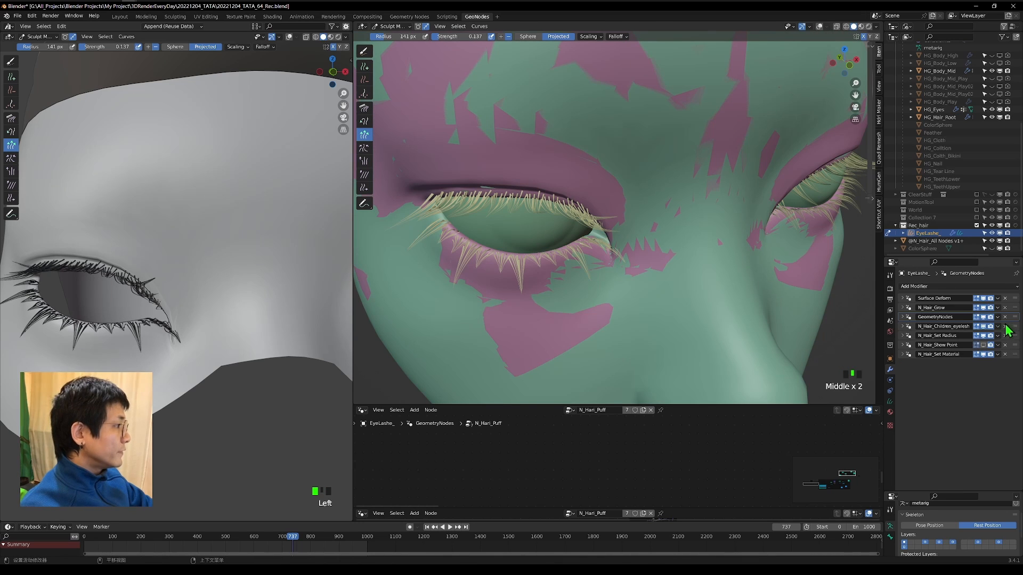
pyautogui.click(998, 327)
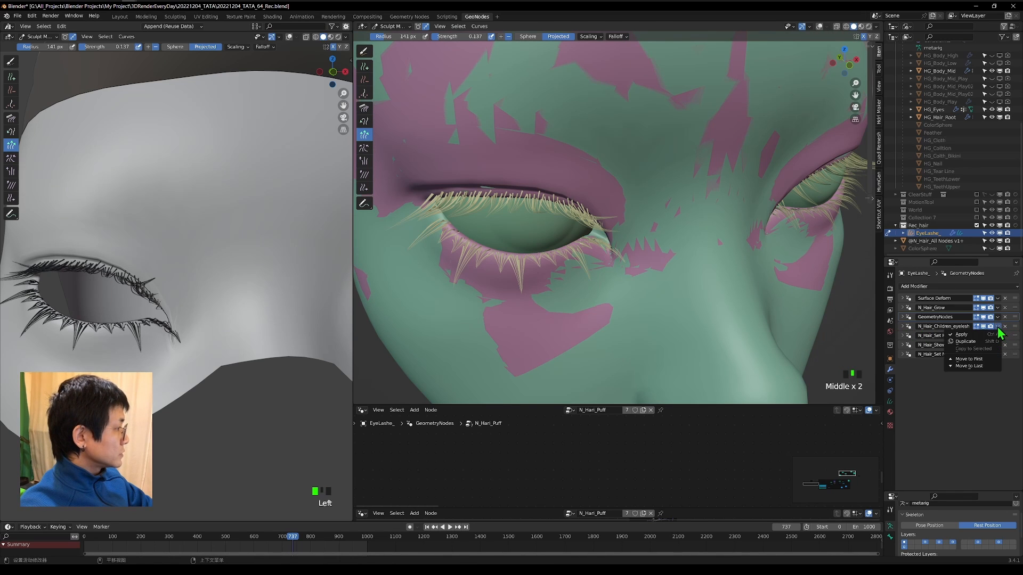
pyautogui.click(979, 341)
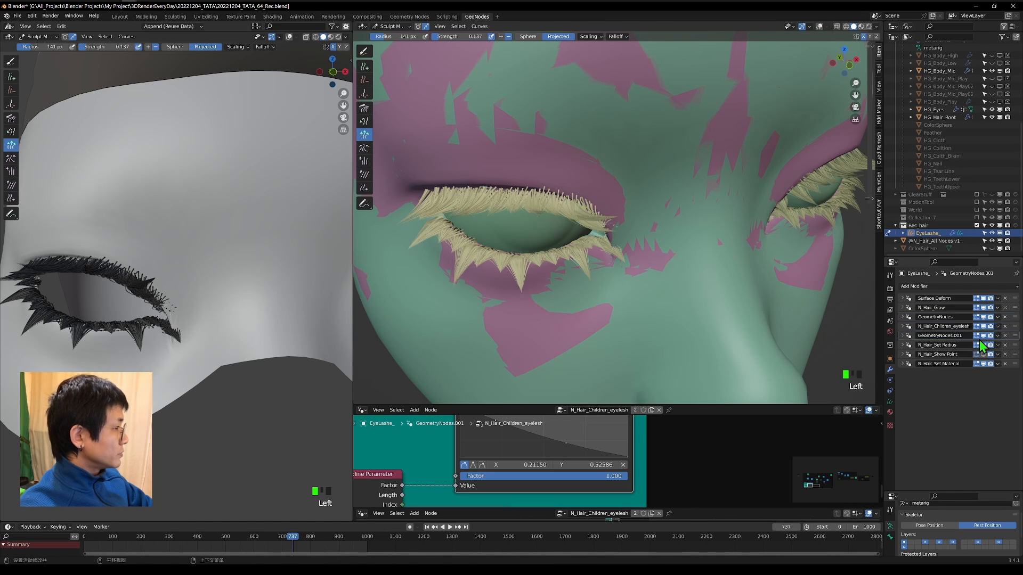
pyautogui.click(905, 336)
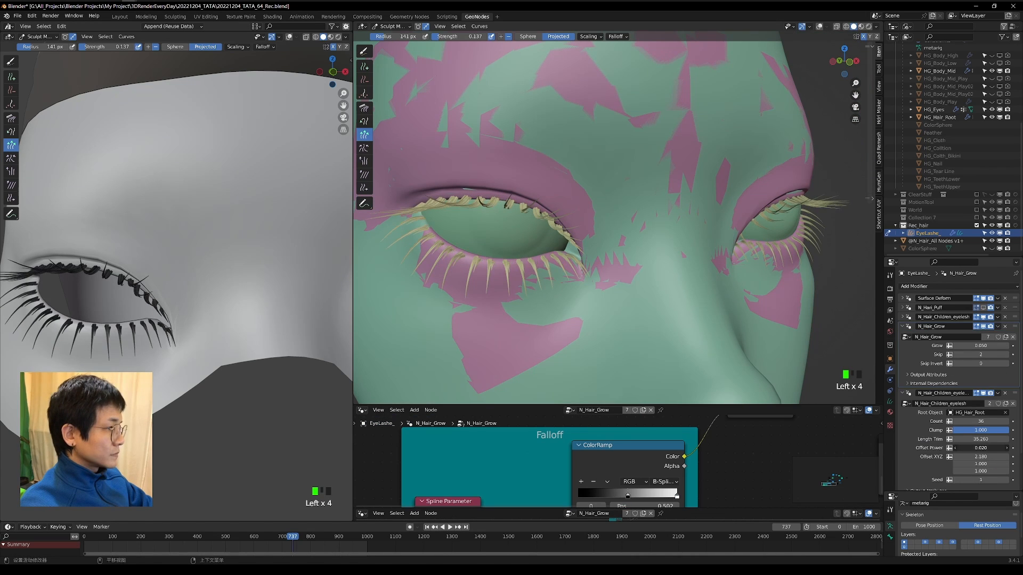
# In the first N_Hair_Children_eyelesh modifier, set the first two Offset XYZ components to 2.080 and -0.520.
pyautogui.click(905, 318)
pyautogui.moveTo(979, 380); pyautogui.dragTo(1020, 380)
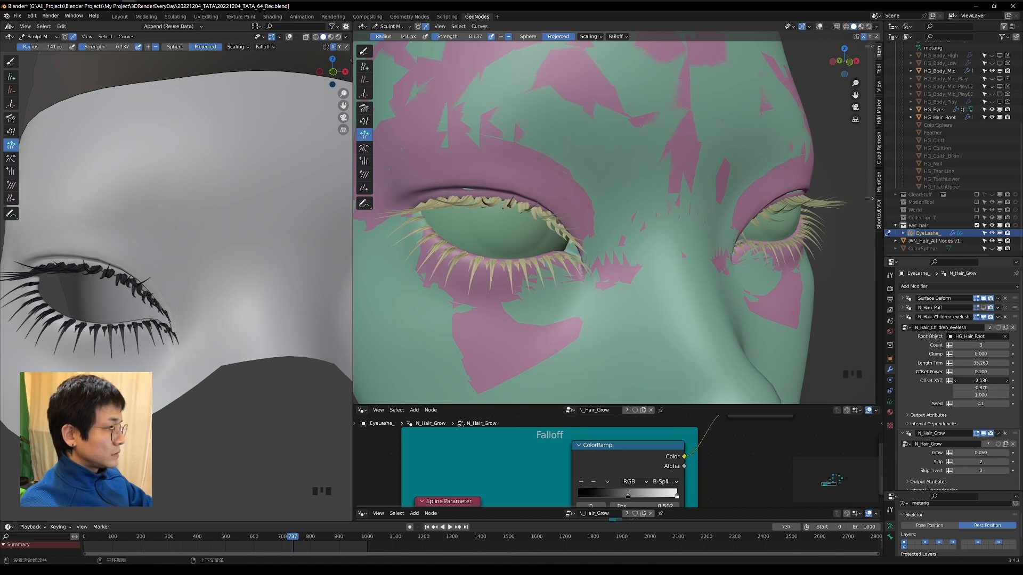
pyautogui.moveTo(557, 230)
pyautogui.mouseDown(button='middle')
pyautogui.moveTo(525, 240)
pyautogui.moveTo(560, 234)
pyautogui.mouseUp(button='middle')
pyautogui.moveTo(972, 380); pyautogui.dragTo(986, 380)
pyautogui.moveTo(969, 387); pyautogui.dragTo(987, 387)
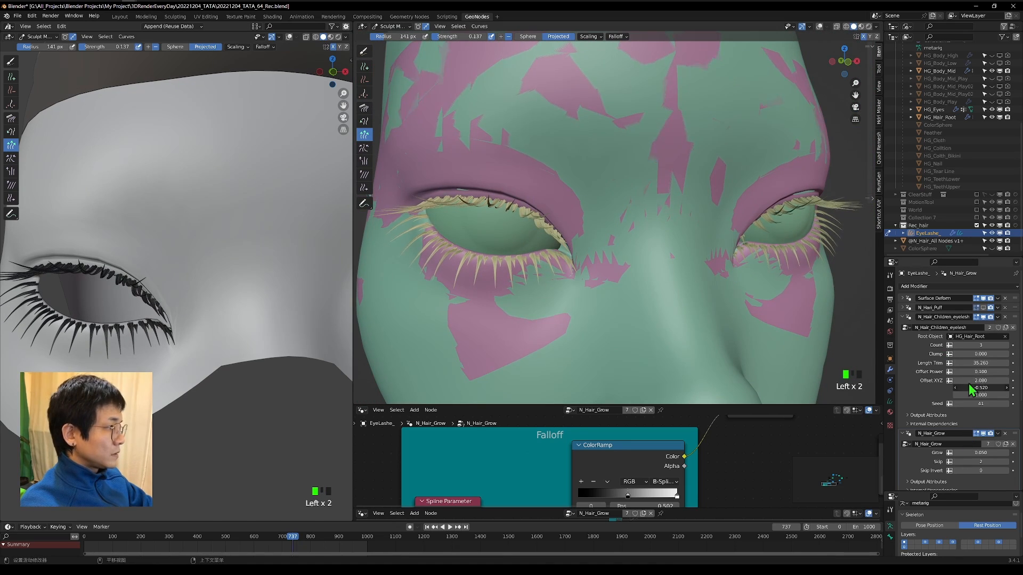
pyautogui.moveTo(716, 271)
pyautogui.mouseDown(button='middle')
pyautogui.moveTo(759, 233)
pyautogui.moveTo(732, 258)
pyautogui.mouseUp(button='middle')
# In the second N_Hair_Children_eyelesh modifier, set Count to 4, Clump to 1.000 and the first Offset XYZ component to 3.050.
pyautogui.scroll(-5, 946, 437)
pyautogui.moveTo(975, 420); pyautogui.dragTo(1004, 421)
pyautogui.moveTo(697, 267); pyautogui.dragTo(721, 264, button='middle')
pyautogui.moveTo(979, 412); pyautogui.dragTo(991, 412)
pyautogui.click(1006, 412)
pyautogui.moveTo(985, 447); pyautogui.dragTo(1018, 448)
pyautogui.scroll(6, 543, 279)
pyautogui.keyDown('shift'); pyautogui.moveTo(543, 279); pyautogui.dragTo(634, 287, button='middle'); pyautogui.keyUp('shift')
pyautogui.scroll(3, 633, 288)
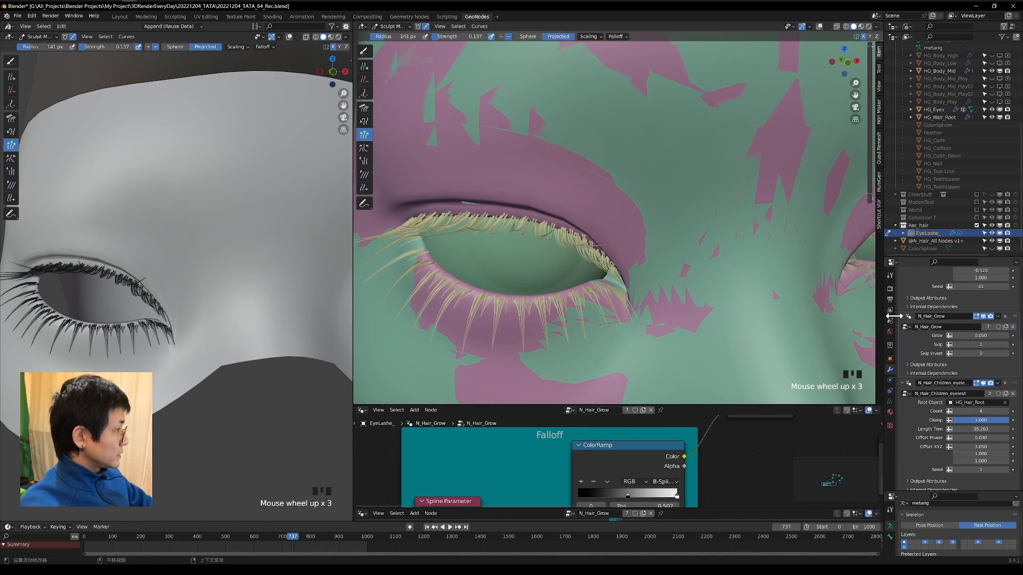
# Try a Skip Invert of 1 in the N_Hair_Grow modifier.
pyautogui.scroll(1, 948, 330)
pyautogui.click(959, 328)
pyautogui.moveTo(979, 370)
pyautogui.mouseDown()
pyautogui.moveTo(996, 370)
pyautogui.moveTo(973, 362)
pyautogui.mouseUp()
pyautogui.click(1005, 379)
pyautogui.scroll(-3, 623, 268)
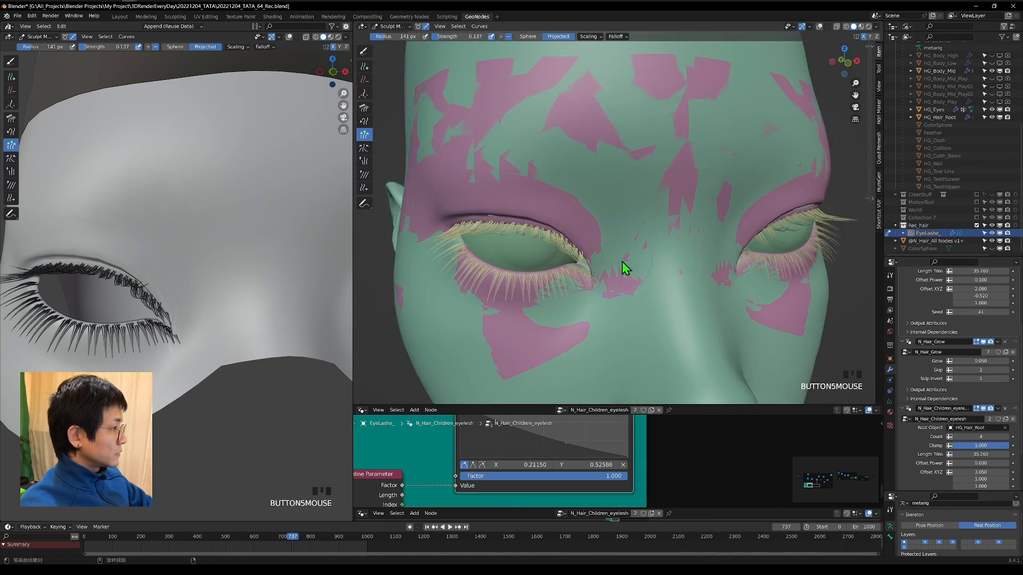
# Try Skip values up to 14 in N_Hair_Grow, then restore Skip to 2 and Skip Invert to 0.
pyautogui.click(1007, 370)
pyautogui.moveTo(623, 267)
pyautogui.mouseDown(button='middle')
pyautogui.moveTo(647, 266)
pyautogui.moveTo(629, 240)
pyautogui.moveTo(565, 231)
pyautogui.moveTo(608, 266)
pyautogui.mouseUp(button='middle')
pyautogui.click(1007, 371)
pyautogui.click(1007, 370)
pyautogui.click(1007, 370)
pyautogui.click(1008, 370)
pyautogui.click(1007, 370)
pyautogui.click(1007, 369)
pyautogui.click(1007, 369)
pyautogui.click(1007, 369)
pyautogui.click(1007, 370)
pyautogui.click(956, 379)
pyautogui.click(1007, 370)
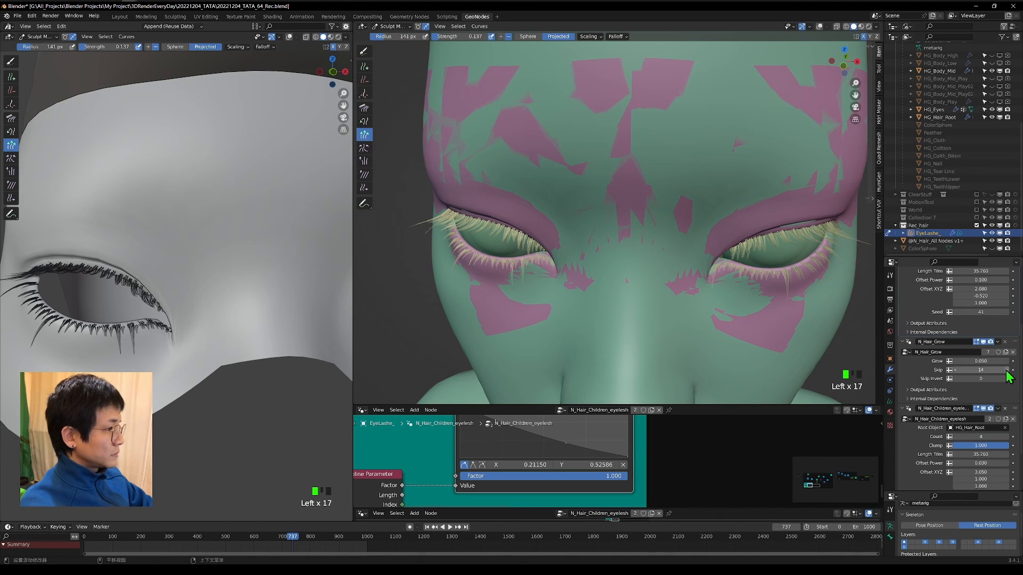
pyautogui.click(1007, 369)
pyautogui.click(1007, 370)
pyautogui.click(957, 370)
pyautogui.click(958, 370)
pyautogui.click(958, 370)
pyautogui.click(958, 370)
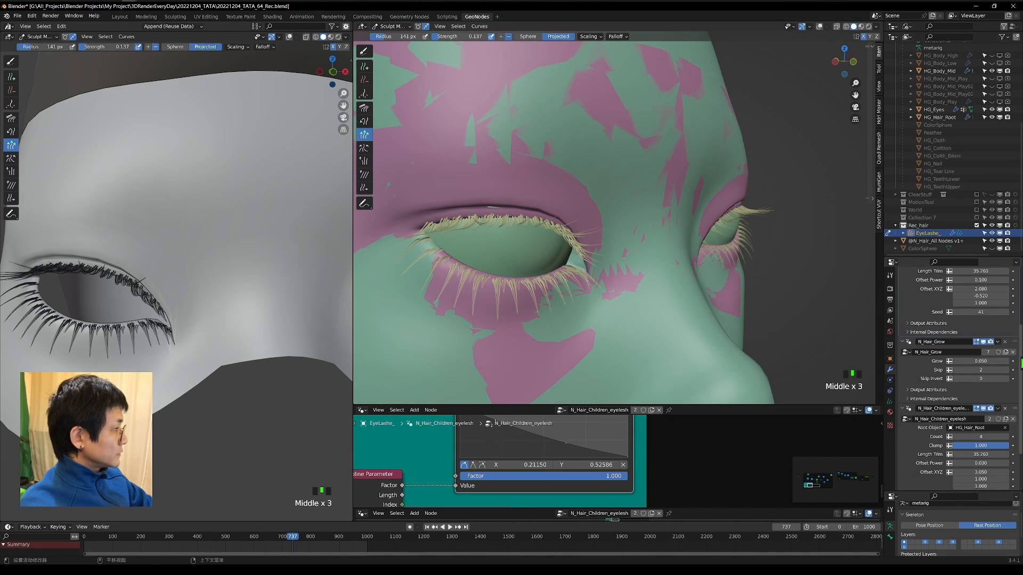
# Duplicate the N_Hair_Grow modifier and set the copy's Skip to 0 and Grow to 0.030.
pyautogui.click(997, 342)
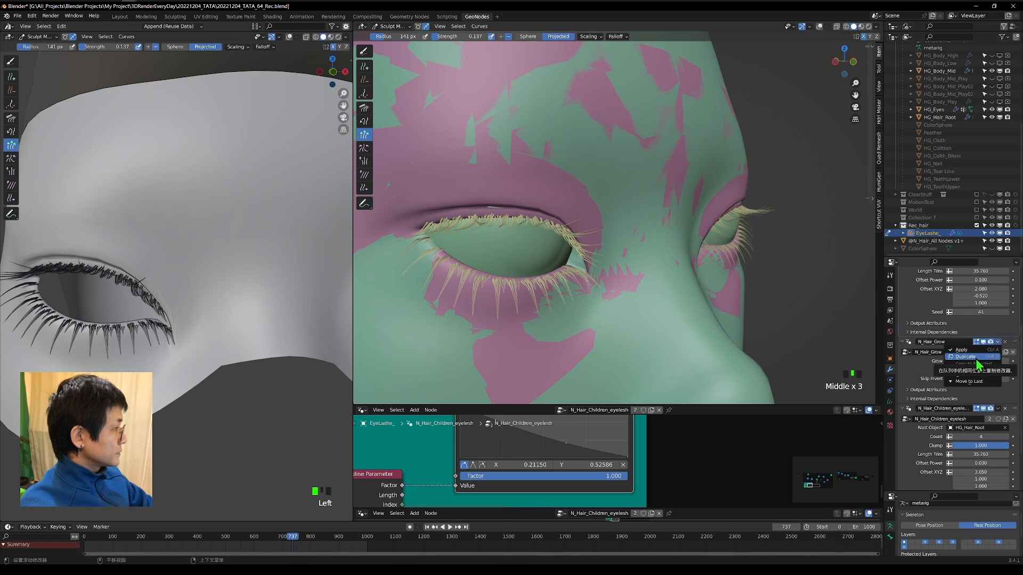
pyautogui.click(971, 360)
pyautogui.scroll(-2, 662, 344)
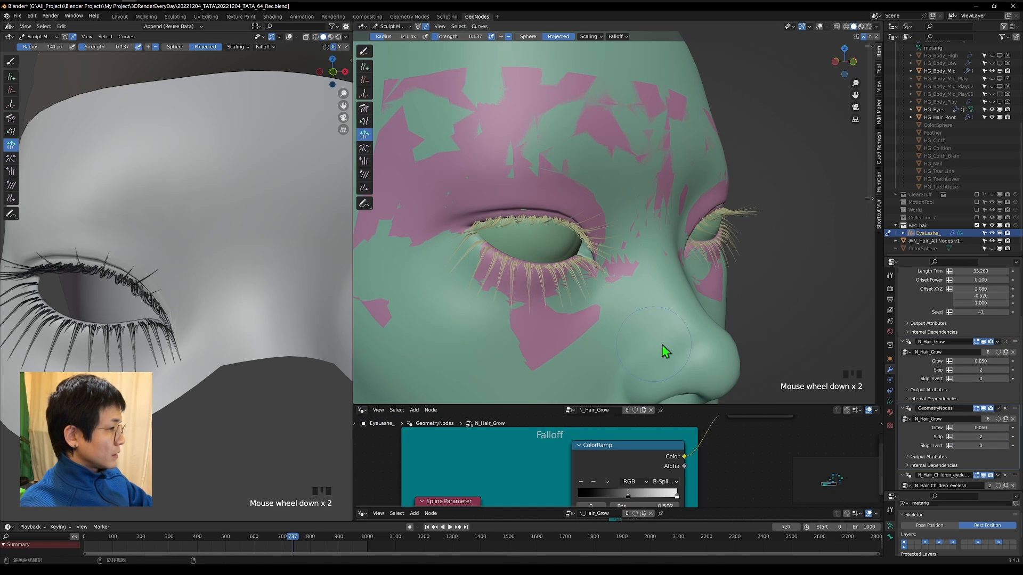
pyautogui.moveTo(661, 344); pyautogui.dragTo(627, 320, button='middle')
pyautogui.click(985, 437)
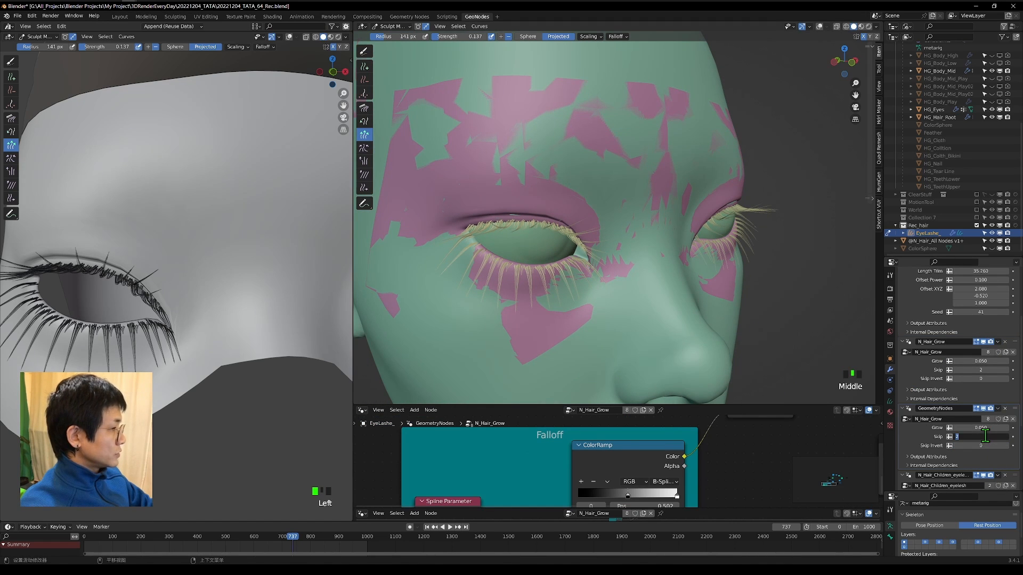
pyautogui.write('0')
pyautogui.press('Return')
pyautogui.scroll(5, 758, 346)
pyautogui.moveTo(701, 302); pyautogui.dragTo(910, 378, button='middle')
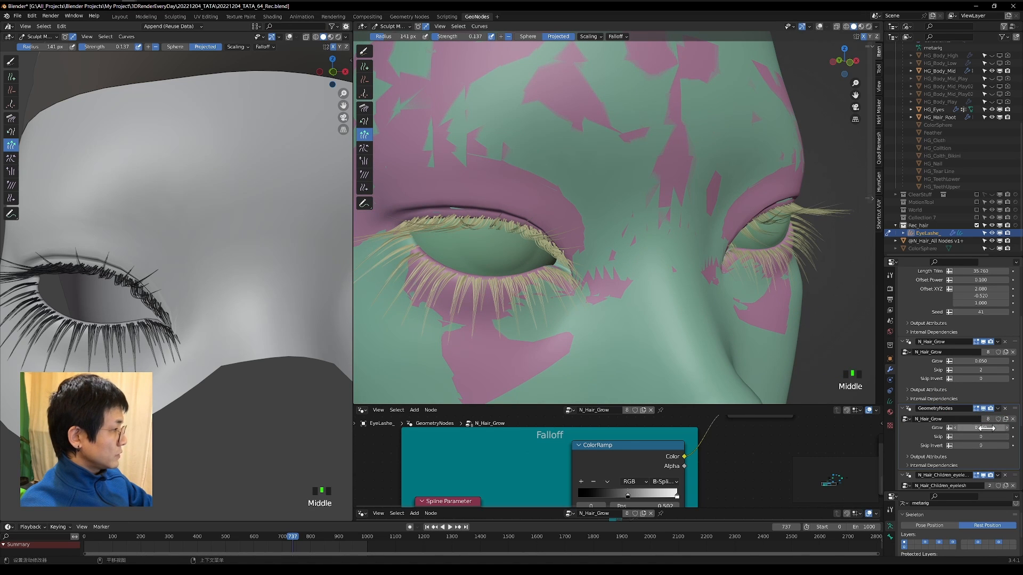
pyautogui.moveTo(981, 427); pyautogui.dragTo(966, 428)
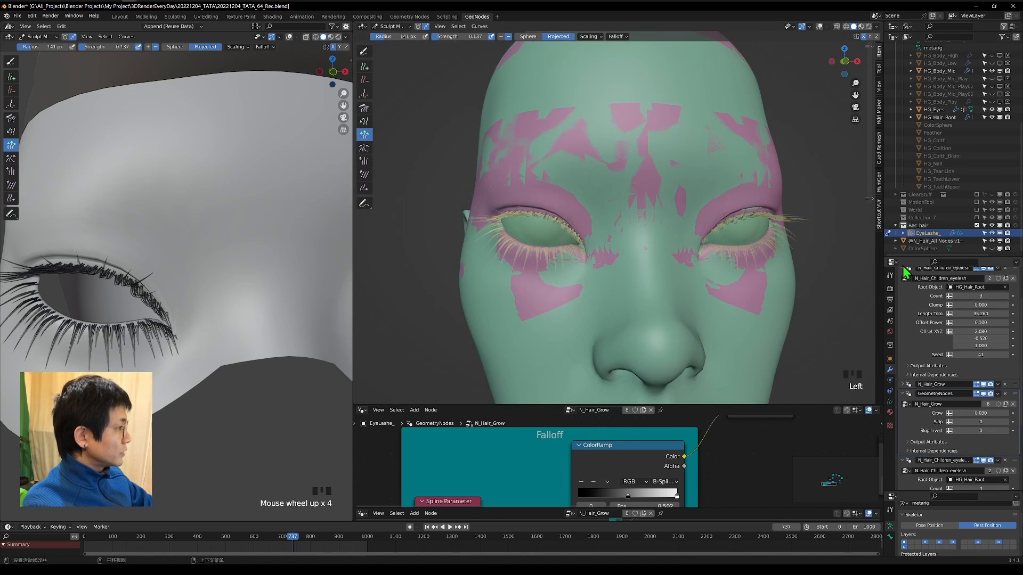
# Collapse the expanded modifiers and add a geometry nodes modifier using the N_Hair_Density node group.
pyautogui.scroll(2, 903, 271)
pyautogui.keyDown('ctrl'); pyautogui.click(902, 311); pyautogui.keyUp('ctrl')
pyautogui.click(926, 286)
pyautogui.click(920, 307)
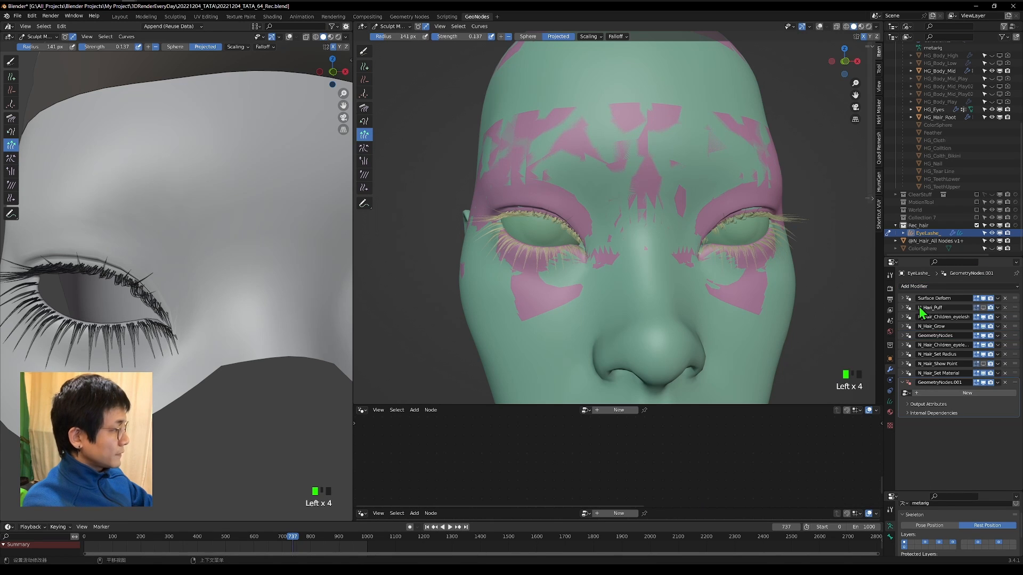
pyautogui.click(905, 393)
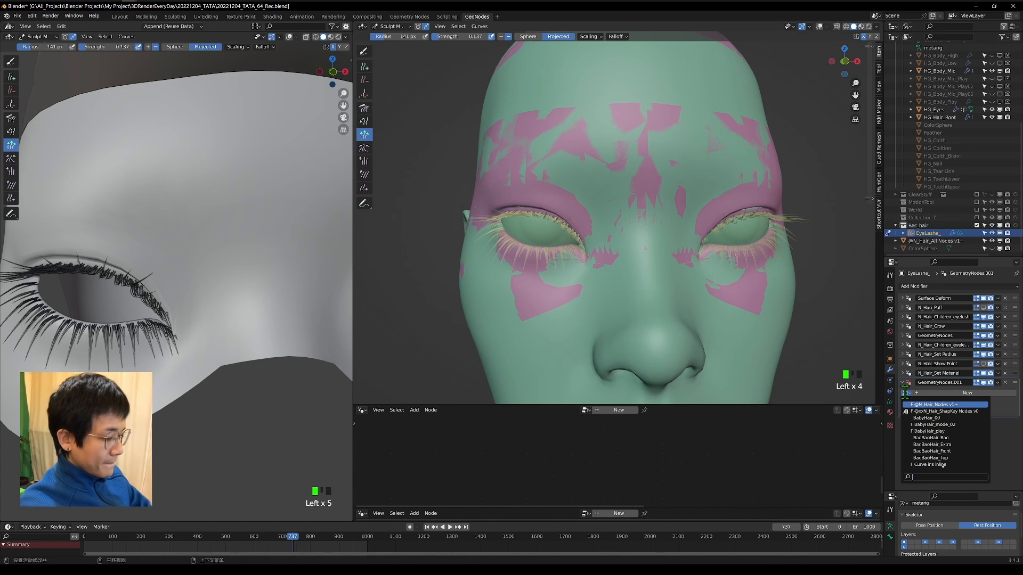
pyautogui.write('den')
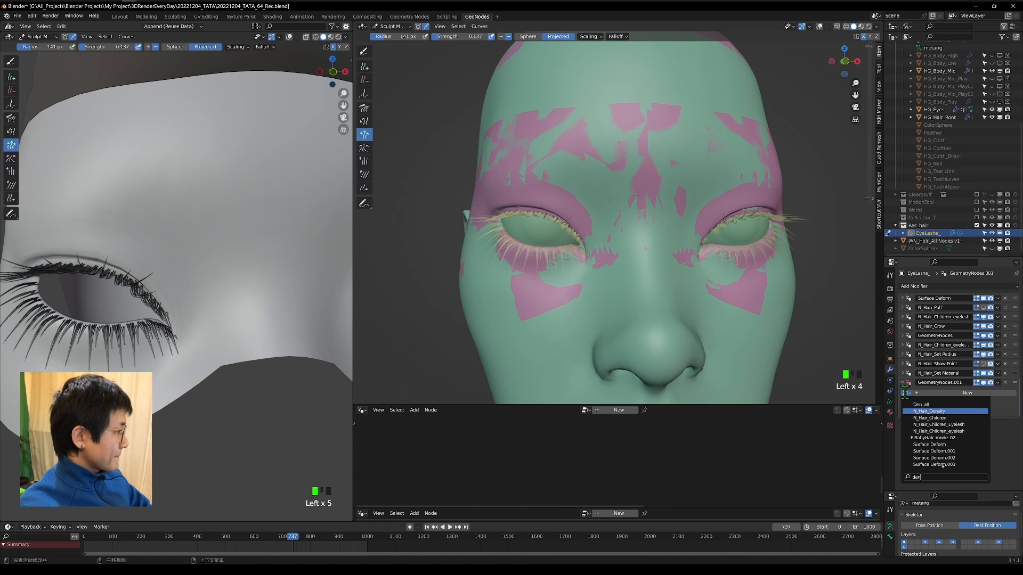
pyautogui.click(927, 411)
# Try a Density of 1.000 in the N_Hair_Density modifier and inspect the lashes on both eyes.
pyautogui.scroll(5, 685, 228)
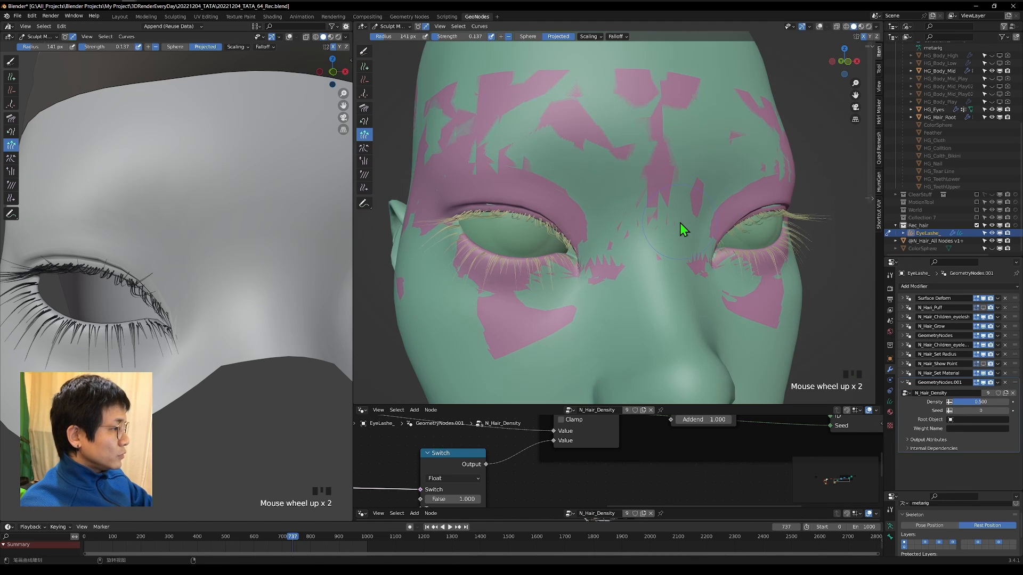
pyautogui.moveTo(685, 228); pyautogui.dragTo(673, 240, button='middle')
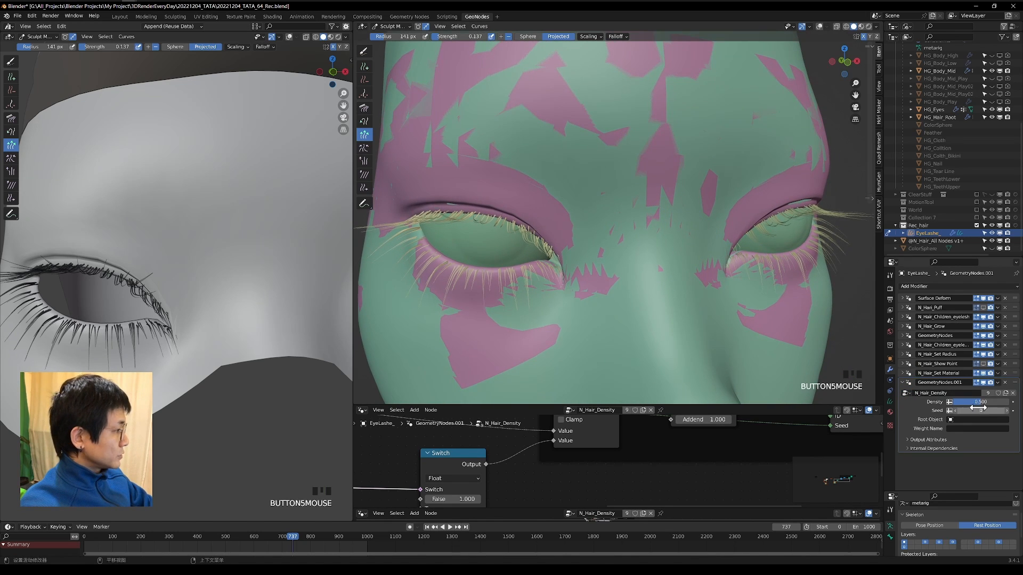
pyautogui.moveTo(979, 404); pyautogui.dragTo(1011, 403)
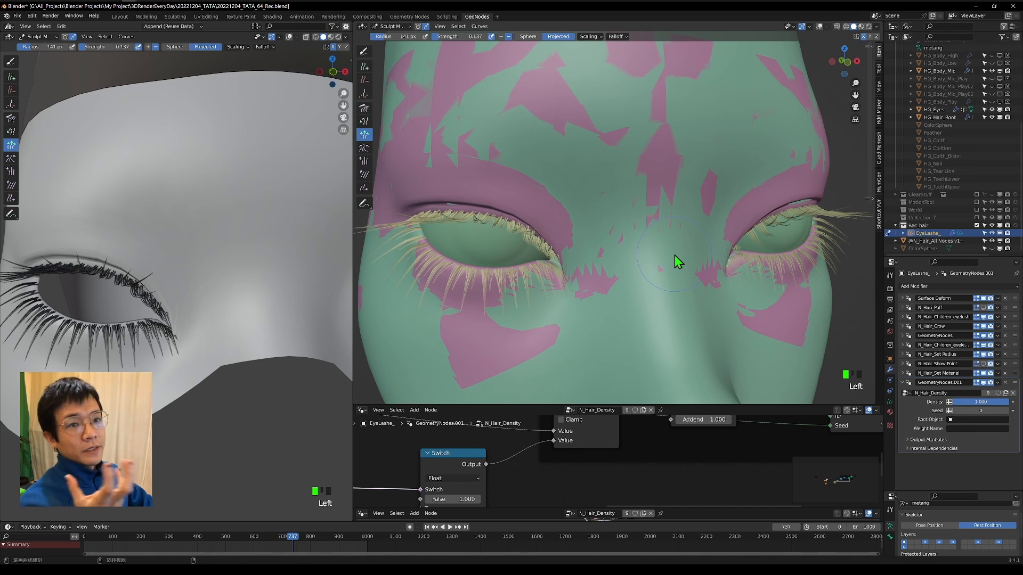
pyautogui.moveTo(681, 256); pyautogui.dragTo(685, 270, button='middle')
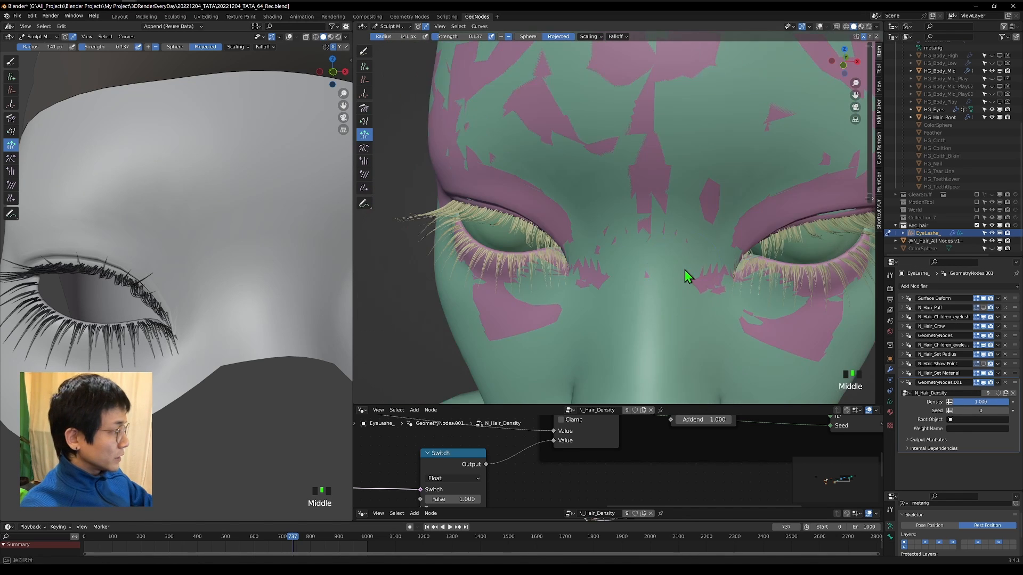
pyautogui.moveTo(815, 266); pyautogui.dragTo(767, 265, button='middle')
pyautogui.keyDown('shift'); pyautogui.moveTo(683, 258); pyautogui.dragTo(661, 263, button='middle'); pyautogui.keyUp('shift')
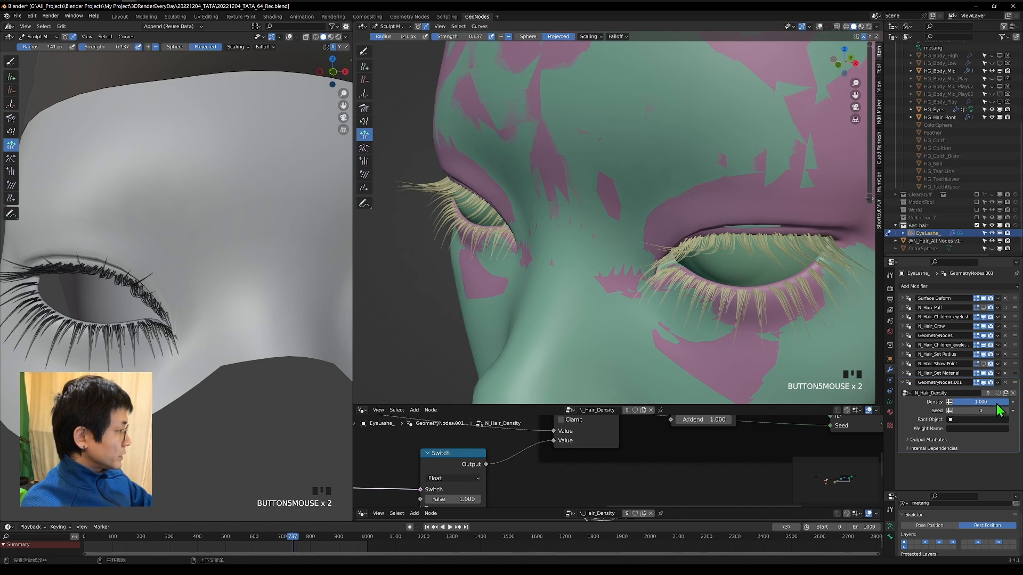
# Set the N_Hair_Density modifier's Density to 0.611 and Seed to 14.
pyautogui.moveTo(997, 404); pyautogui.dragTo(987, 403)
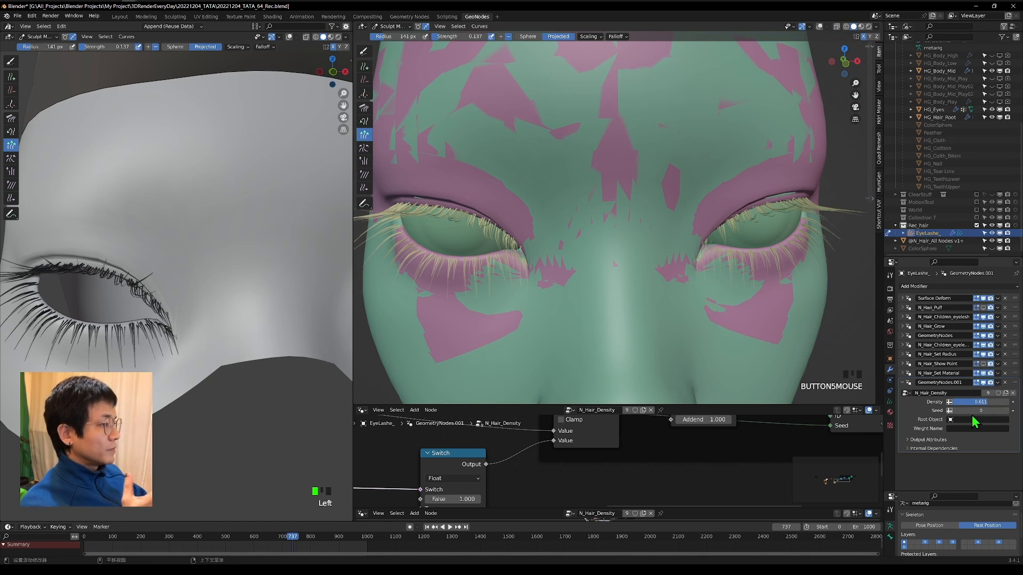
pyautogui.moveTo(972, 409); pyautogui.dragTo(992, 409)
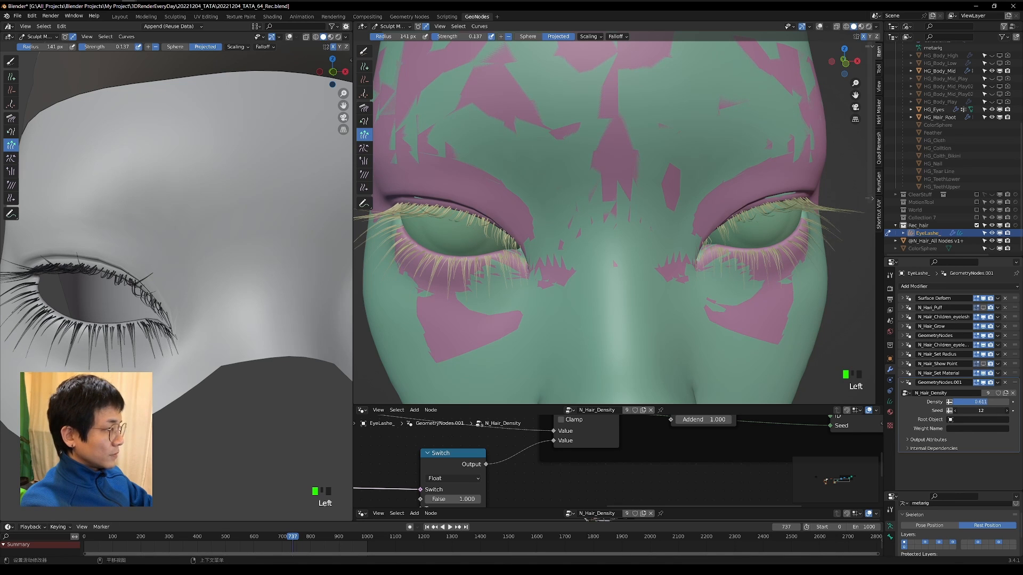
pyautogui.click(1007, 411)
pyautogui.click(1007, 411)
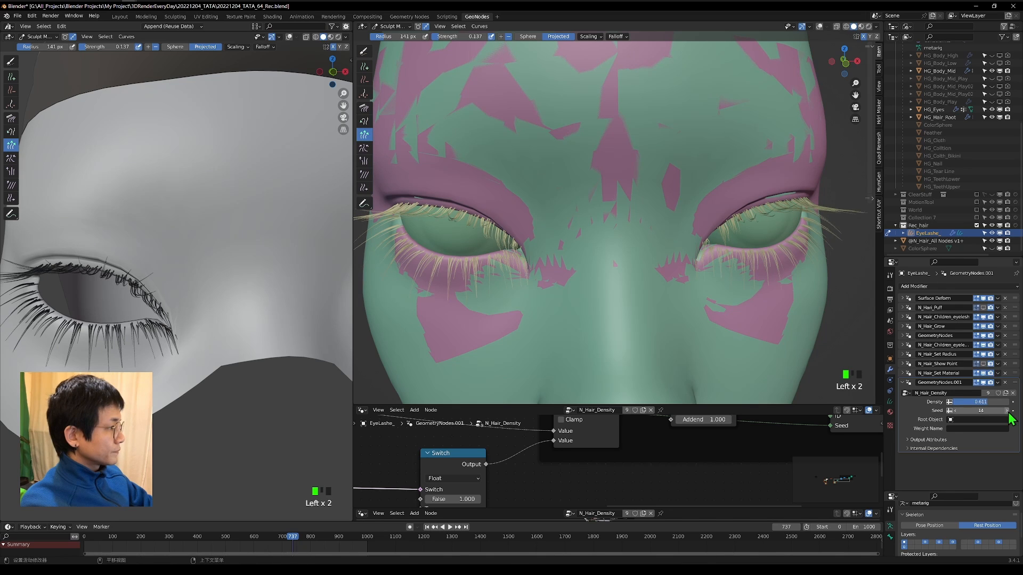
# Set the second N_Hair_Children_eyelesh modifier's Count to 8, first Offset XYZ component to 4.470 and Seed to 4, checking both eyes.
pyautogui.scroll(-2, 681, 229)
pyautogui.moveTo(681, 230); pyautogui.dragTo(529, 218, button='middle')
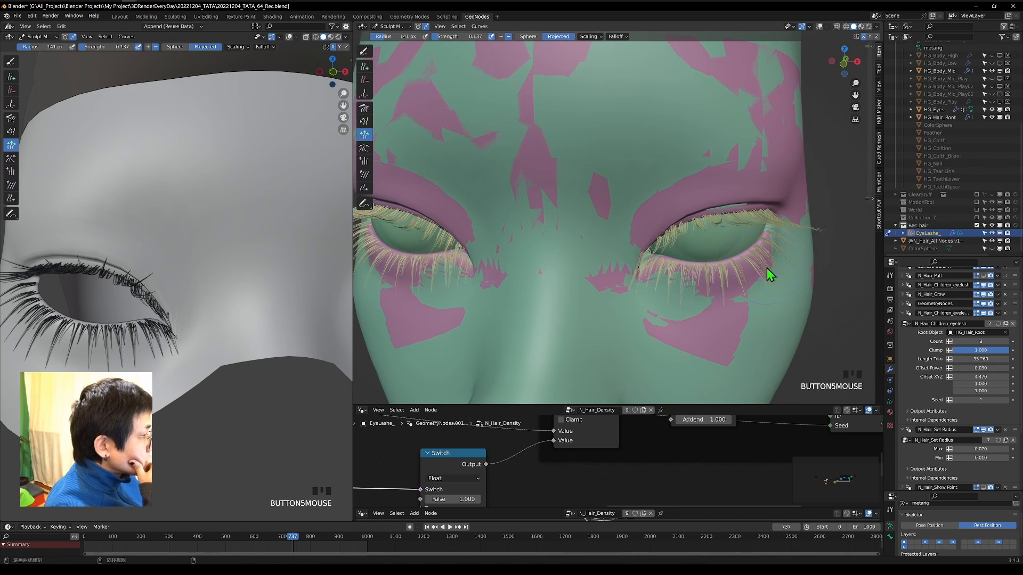
pyautogui.moveTo(765, 267); pyautogui.dragTo(714, 233, button='middle')
pyautogui.moveTo(796, 254); pyautogui.dragTo(726, 276, button='middle')
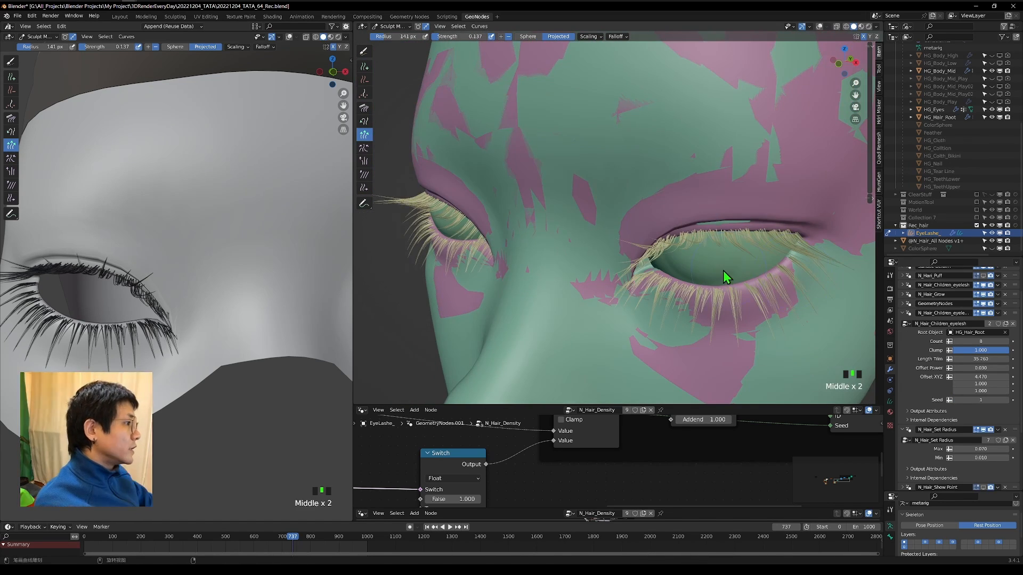
pyautogui.moveTo(536, 326); pyautogui.dragTo(689, 285, button='middle')
pyautogui.scroll(3, 552, 295)
pyautogui.moveTo(553, 295)
pyautogui.keyDown('shift'); pyautogui.mouseDown(button='middle')
pyautogui.moveTo(693, 274)
pyautogui.moveTo(565, 281)
pyautogui.moveTo(594, 292)
pyautogui.moveTo(555, 297)
pyautogui.mouseUp(button='middle'); pyautogui.keyUp('shift')
pyautogui.scroll(-3, 694, 244)
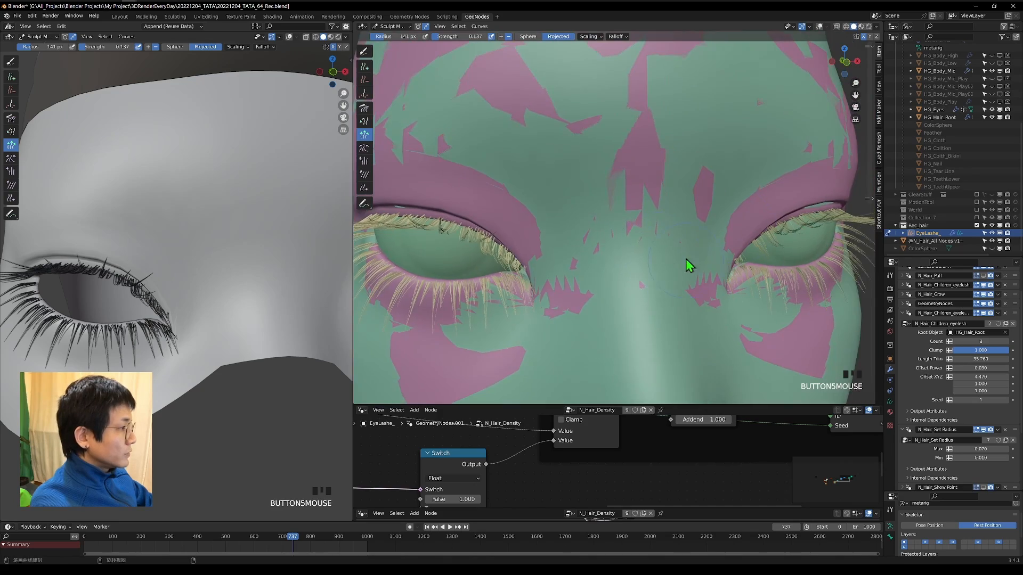
pyautogui.scroll(-2, 676, 224)
pyautogui.scroll(5, 670, 184)
pyautogui.scroll(3, 907, 344)
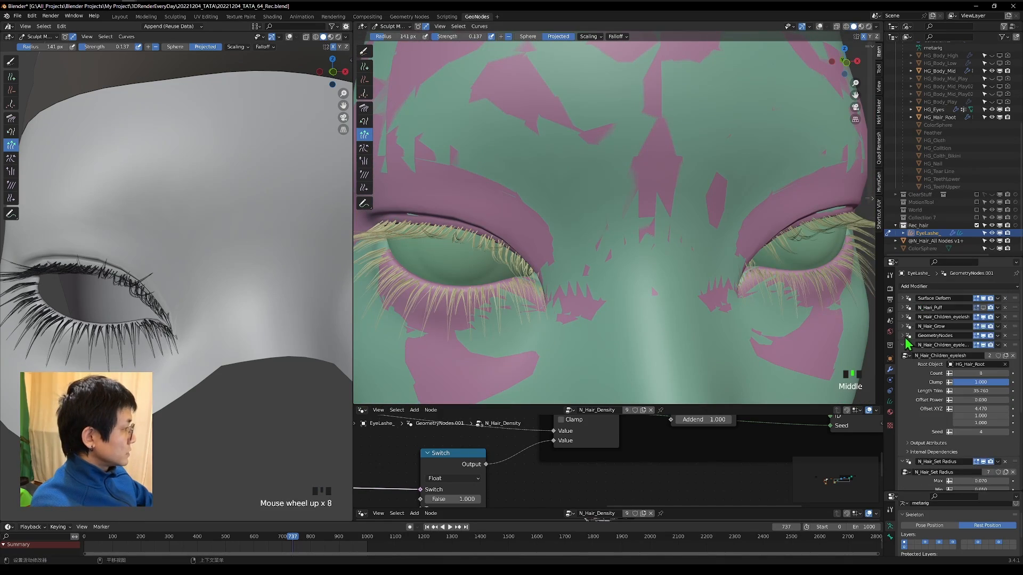
# Expand the first N_Hair_Children_eyelesh modifier and set its Seed to 52.
pyautogui.click(902, 317)
pyautogui.click(1007, 404)
pyautogui.click(1007, 404)
pyautogui.click(1007, 405)
pyautogui.click(1007, 404)
pyautogui.moveTo(772, 270); pyautogui.dragTo(820, 261, button='middle')
pyautogui.click(1007, 404)
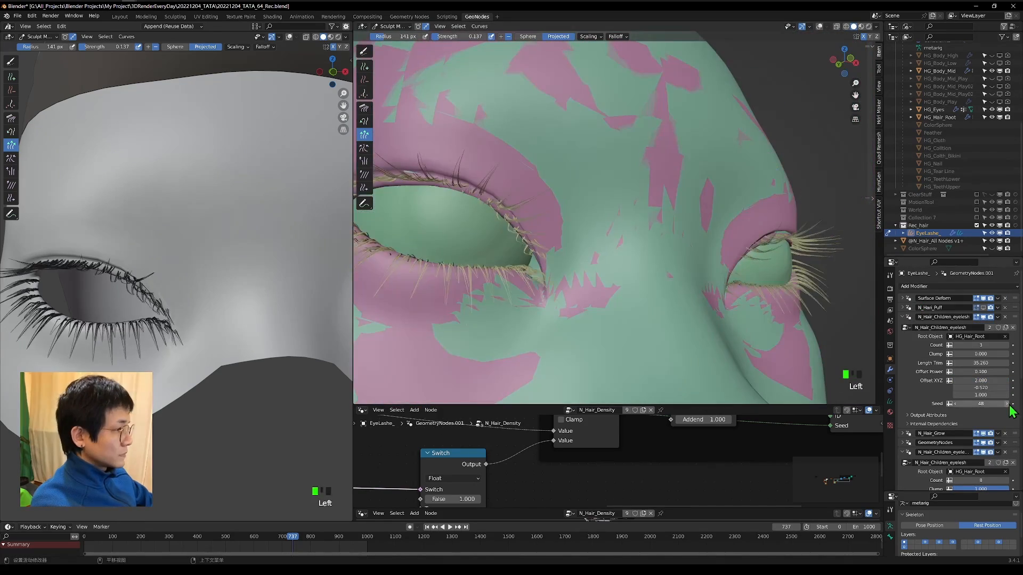
pyautogui.click(1007, 404)
pyautogui.click(1007, 405)
pyautogui.click(1007, 404)
pyautogui.click(1007, 404)
# Lengthen the lashes near the eye's inner corner with the Grow/Shrink brush in Add mode at 101 px, and remove the N_Hari_Puff modifier.
pyautogui.moveTo(652, 272)
pyautogui.mouseDown(button='middle')
pyautogui.moveTo(671, 274)
pyautogui.moveTo(599, 263)
pyautogui.mouseUp(button='middle')
pyautogui.scroll(5, 746, 250)
pyautogui.press('f')
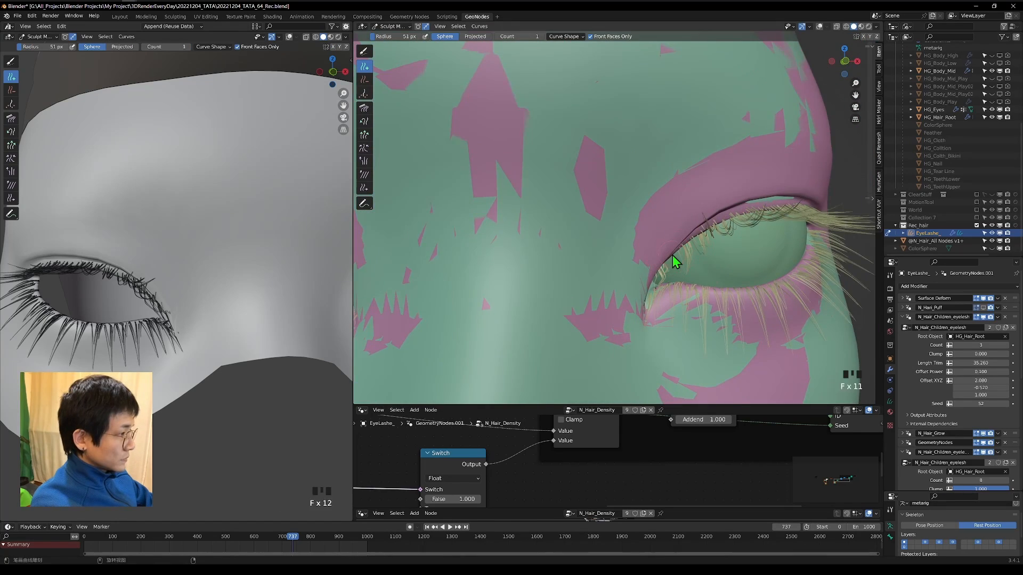
pyautogui.moveTo(672, 254); pyautogui.dragTo(509, 168, button='middle')
pyautogui.click(364, 135)
pyautogui.click(502, 36)
pyautogui.moveTo(490, 203); pyautogui.dragTo(533, 299, button='middle')
pyautogui.moveTo(525, 315); pyautogui.dragTo(530, 322)
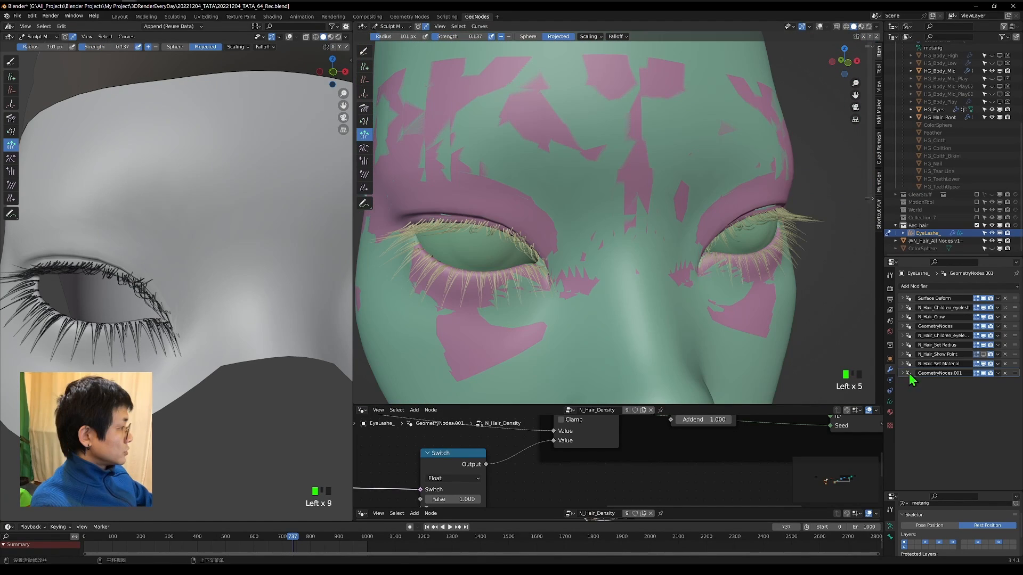
# Rename the unnamed modifiers N_Hair_Grow.001 and N_Hair_Density, and move N_Hair_Density directly above N_Hair_Set Material.
pyautogui.click(902, 373)
pyautogui.click(947, 383)
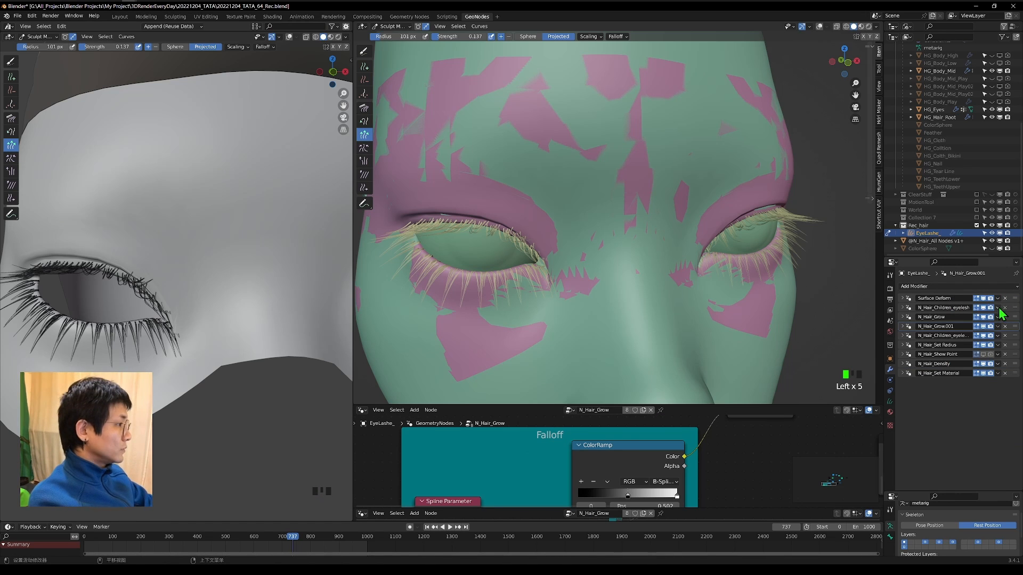
pyautogui.moveTo(686, 261); pyautogui.dragTo(748, 274, button='middle')
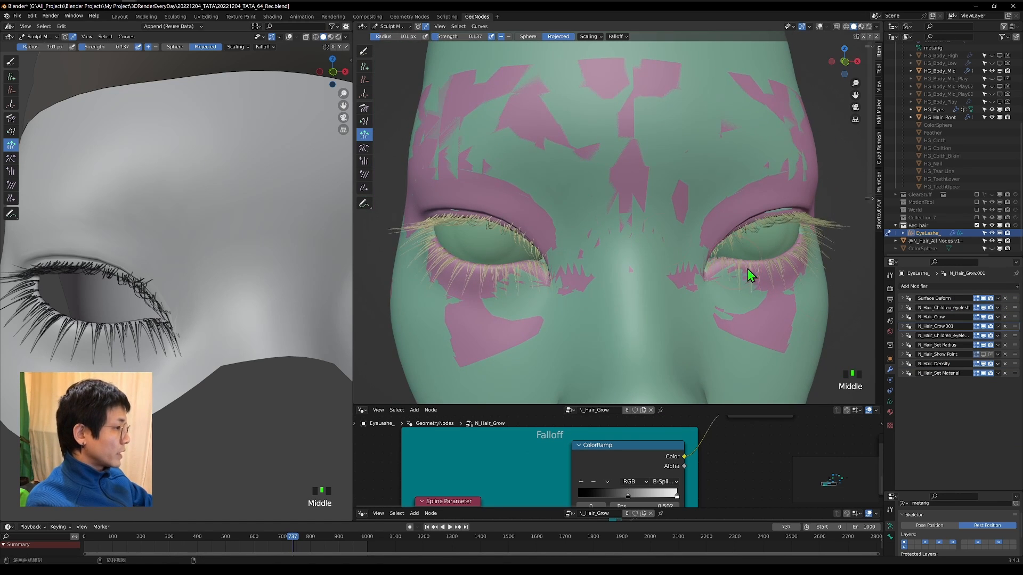
# Apply the five modifiers N_Hair_Children_eyelesh, N_Hair_Grow, N_Hair_Grow.001, N_Hair_Children_eyelesh_2 and N_Hair_Set Radius.
pyautogui.click(998, 308)
pyautogui.click(990, 319)
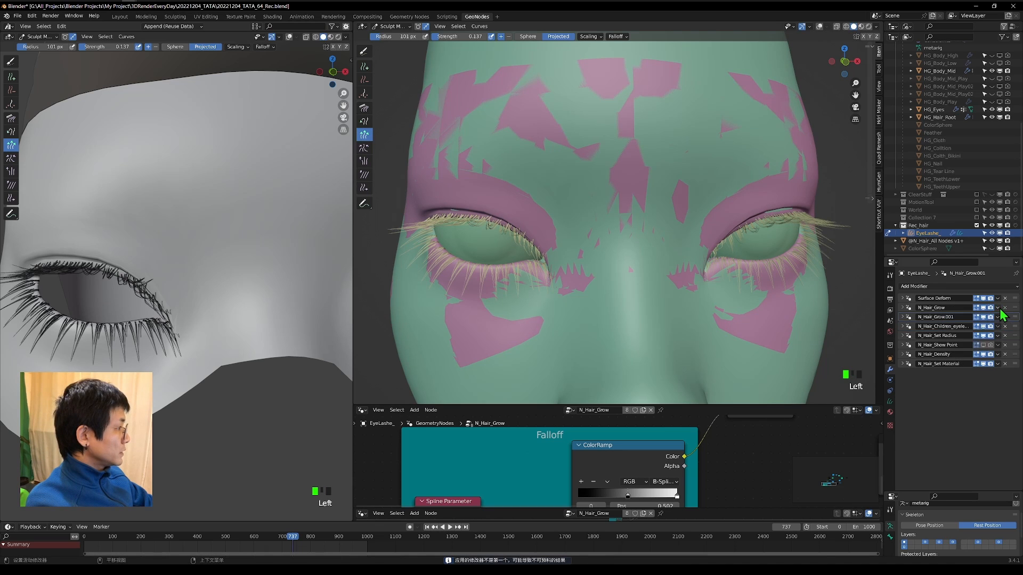
pyautogui.click(998, 308)
pyautogui.click(994, 319)
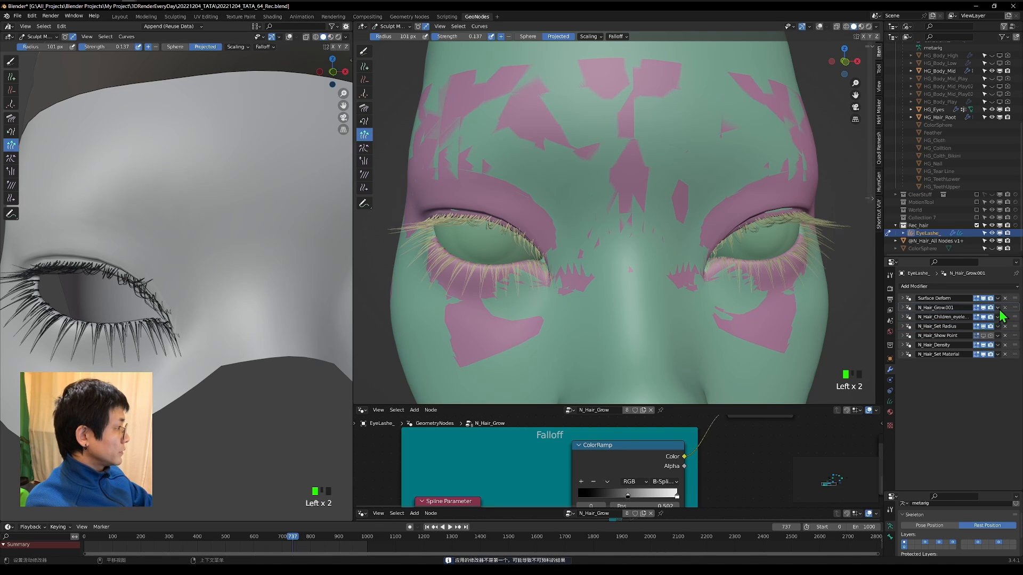
pyautogui.click(998, 308)
pyautogui.click(989, 316)
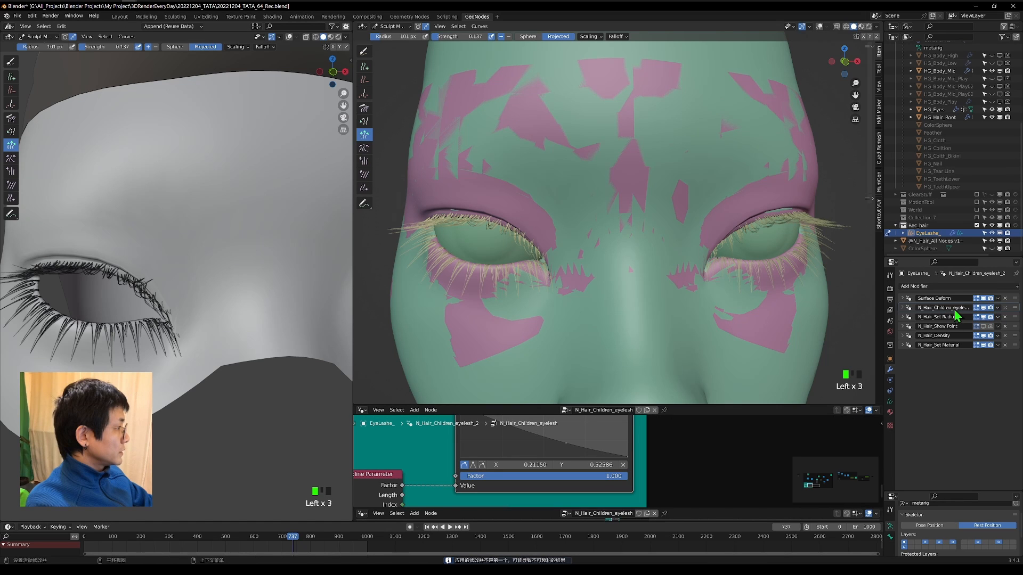
pyautogui.click(998, 308)
pyautogui.click(983, 318)
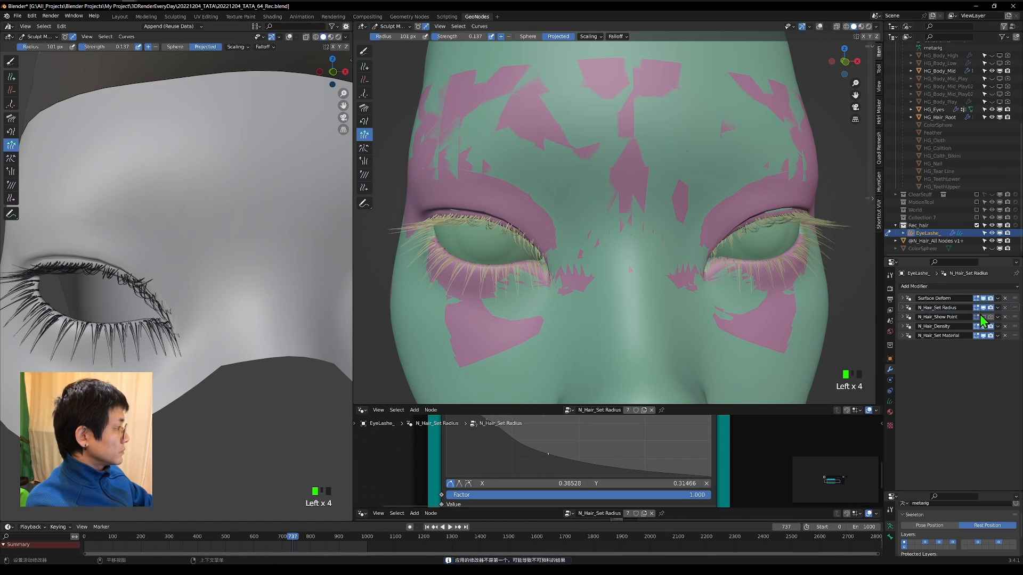
pyautogui.click(997, 308)
pyautogui.click(988, 319)
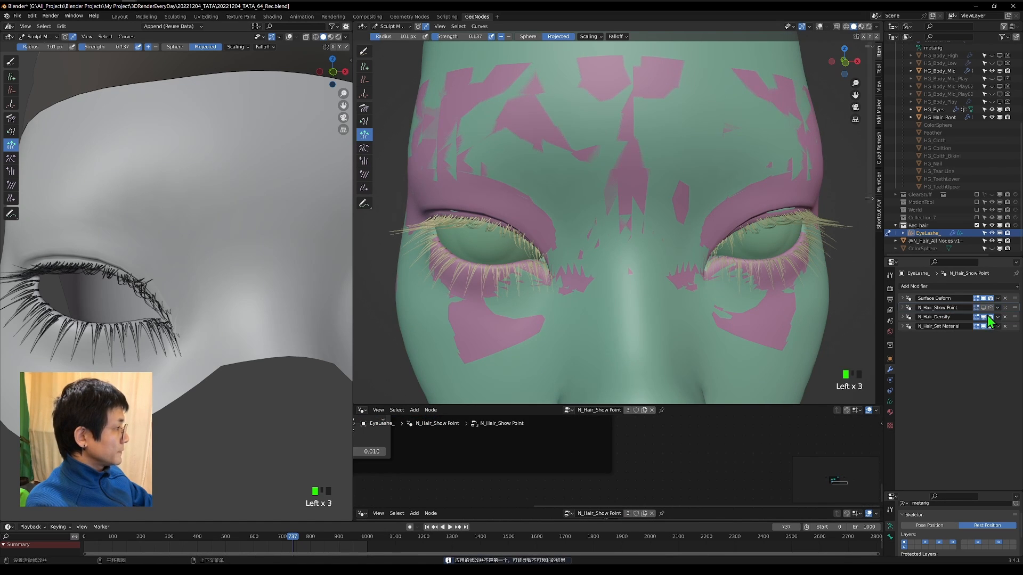
# Shorten the overlong lashes near the eye's inner corner with the Grow/Shrink brush in Subtract mode at 101 px.
pyautogui.moveTo(692, 240); pyautogui.dragTo(596, 316, button='middle')
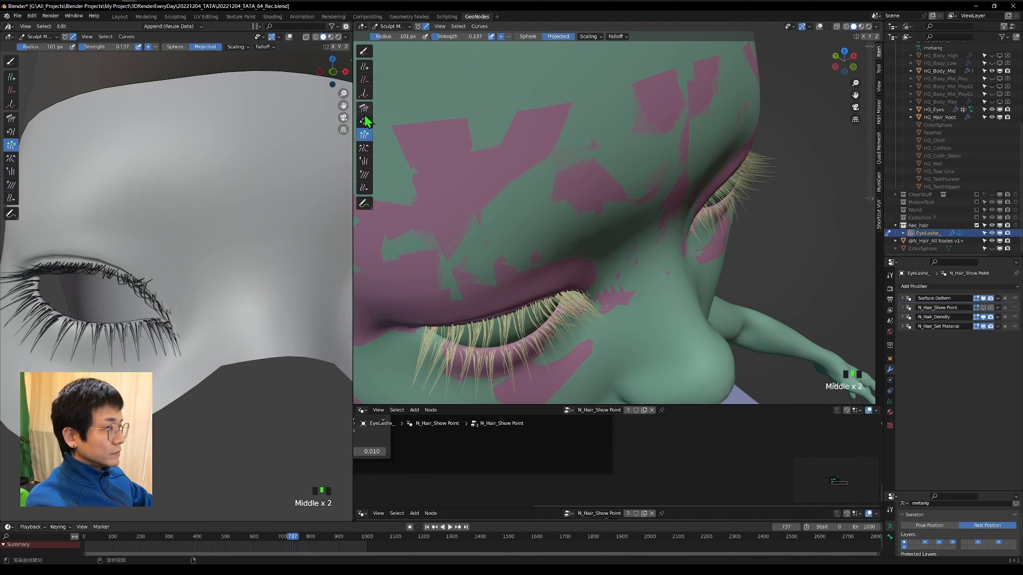
pyautogui.moveTo(368, 122); pyautogui.dragTo(663, 247, button='middle')
pyautogui.scroll(6, 560, 288)
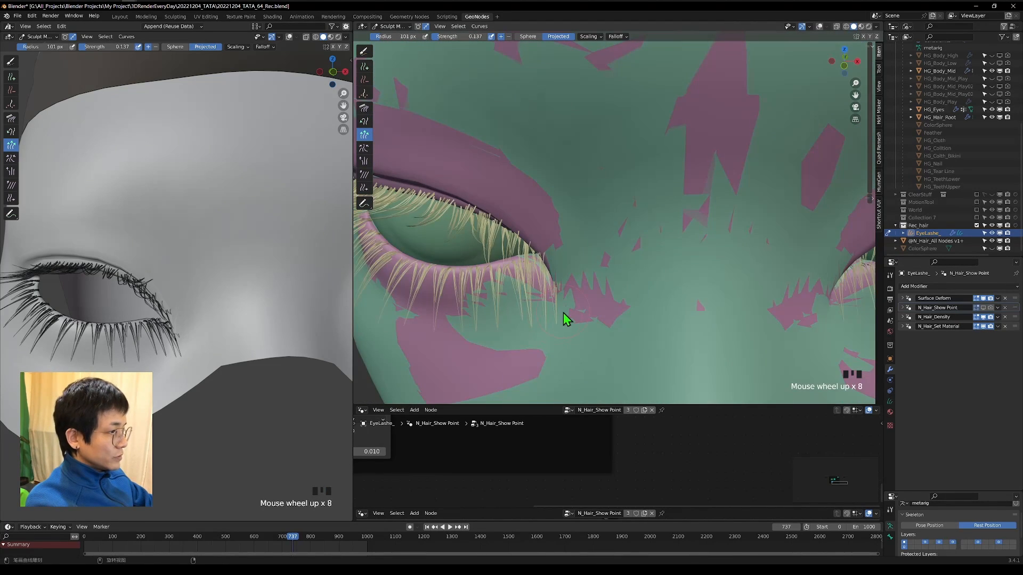
pyautogui.click(366, 80)
pyautogui.click(364, 134)
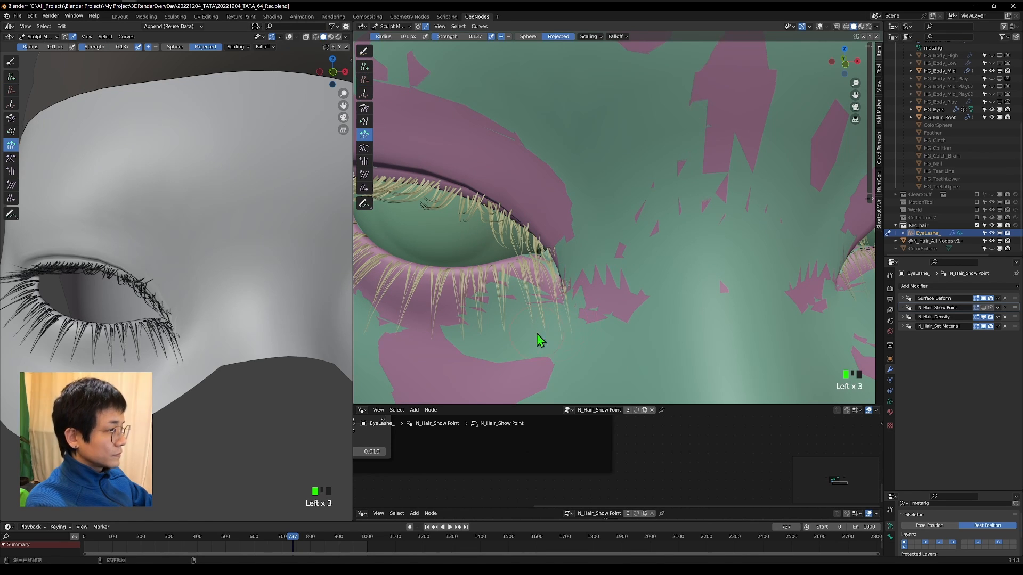
pyautogui.moveTo(558, 341); pyautogui.dragTo(564, 321)
pyautogui.moveTo(572, 292); pyautogui.dragTo(590, 290, button='middle')
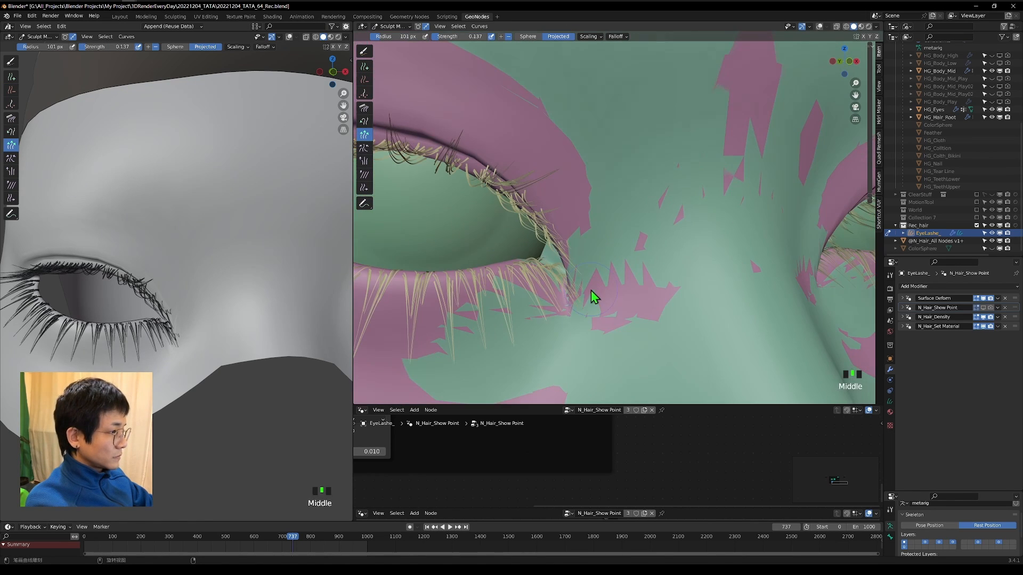
pyautogui.moveTo(462, 346); pyautogui.dragTo(426, 349)
pyautogui.moveTo(597, 266); pyautogui.dragTo(615, 163, button='middle')
pyautogui.scroll(-5, 615, 163)
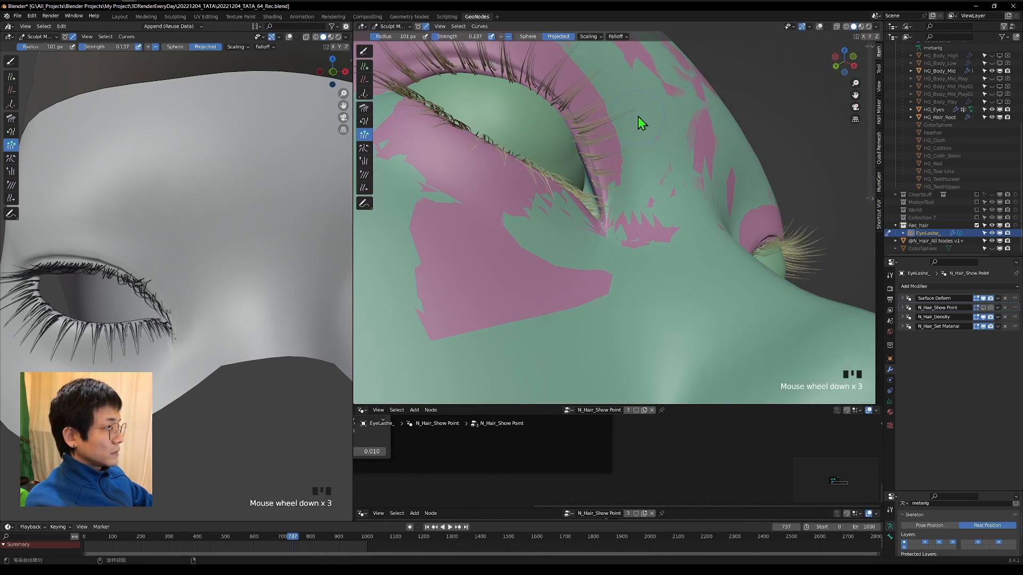
# Continue shortening lashes with the Grow/Shrink brush around the inner corner of the opposite eye.
pyautogui.moveTo(637, 116); pyautogui.dragTo(656, 229, button='middle')
pyautogui.moveTo(698, 256); pyautogui.dragTo(682, 277)
pyautogui.moveTo(696, 291); pyautogui.dragTo(661, 240, button='middle')
pyautogui.moveTo(660, 240); pyautogui.dragTo(644, 222)
pyautogui.moveTo(644, 221); pyautogui.dragTo(612, 213, button='middle')
pyautogui.moveTo(612, 213); pyautogui.dragTo(605, 207)
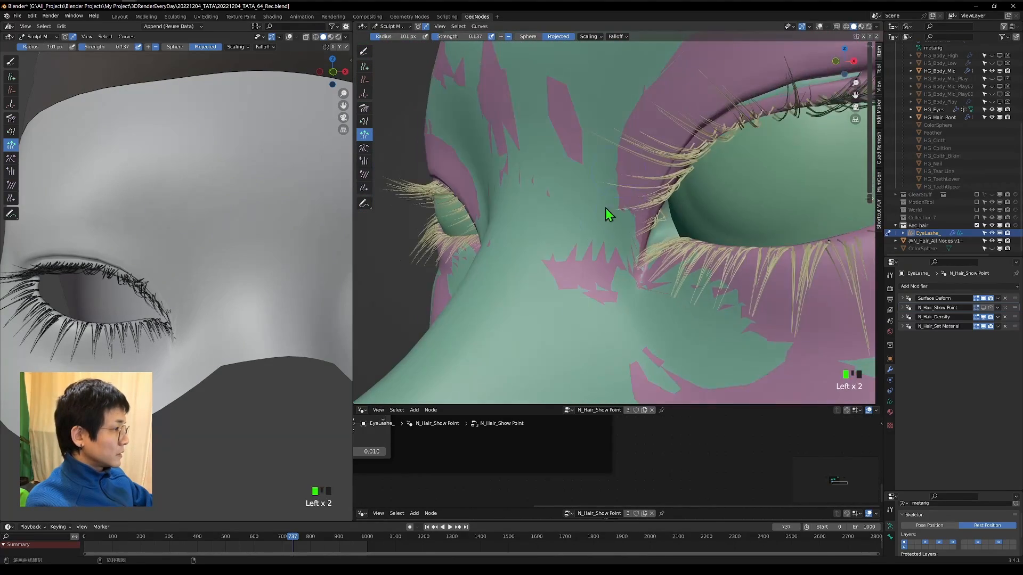
pyautogui.moveTo(605, 208); pyautogui.dragTo(596, 113, button='middle')
# Comb the upper and lower lashes around the inner eye corner with the Comb brush at 101 px and Sphere falloff.
pyautogui.click(364, 109)
pyautogui.moveTo(564, 181); pyautogui.dragTo(501, 187, button='middle')
pyautogui.scroll(2, 554, 210)
pyautogui.moveTo(637, 231); pyautogui.dragTo(622, 240)
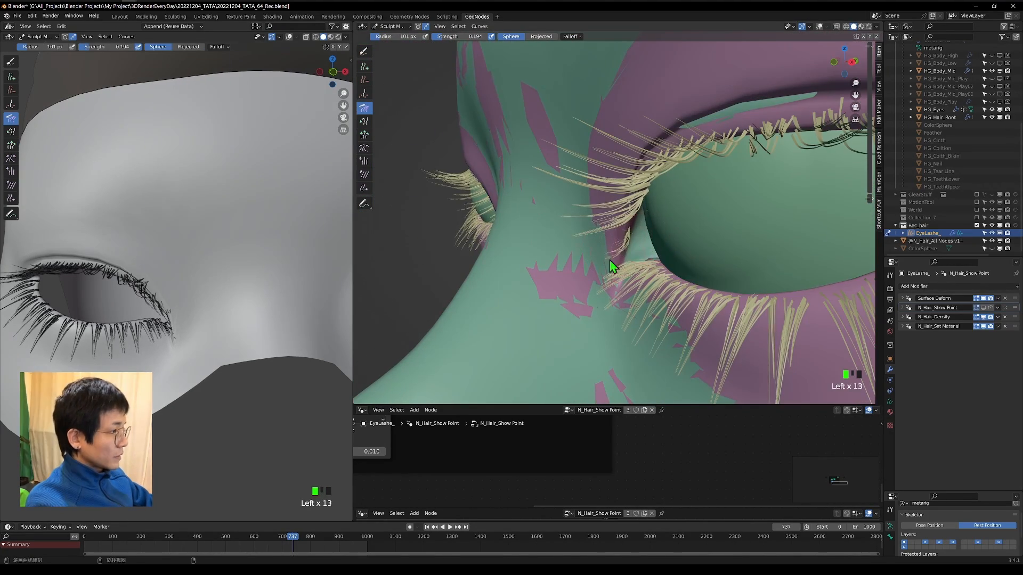
pyautogui.scroll(-5, 666, 242)
pyautogui.scroll(5, 666, 242)
pyautogui.moveTo(610, 260); pyautogui.dragTo(687, 208, button='middle')
pyautogui.moveTo(679, 208); pyautogui.dragTo(667, 200)
pyautogui.moveTo(667, 201); pyautogui.dragTo(639, 207, button='middle')
pyautogui.scroll(-4, 440, 249)
pyautogui.scroll(2, 440, 249)
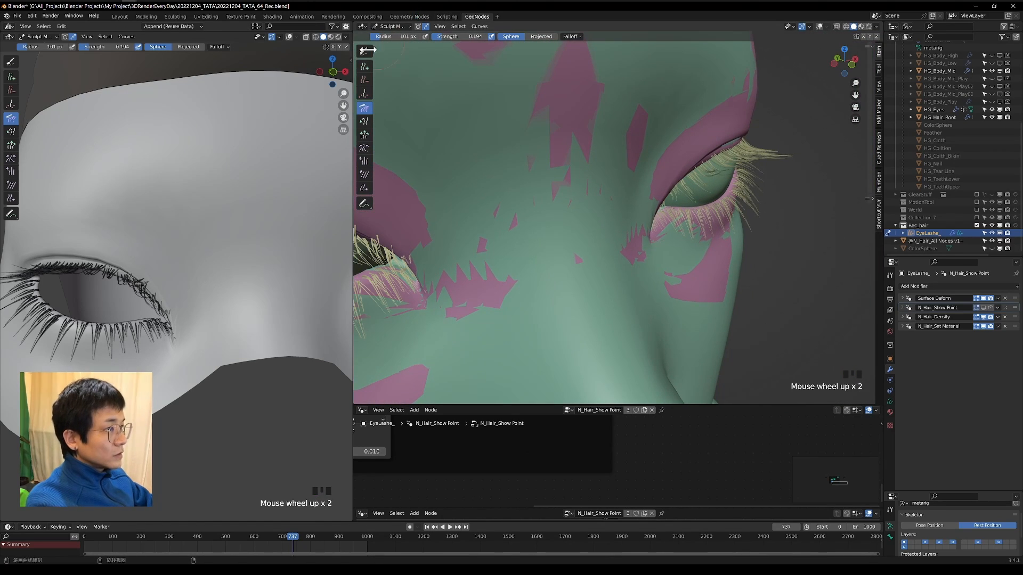
# Delete stray lashes at the eye's inner corner with the Delete brush set to Sphere and a 31 px radius.
pyautogui.click(364, 79)
pyautogui.hotkey('shift', '`')
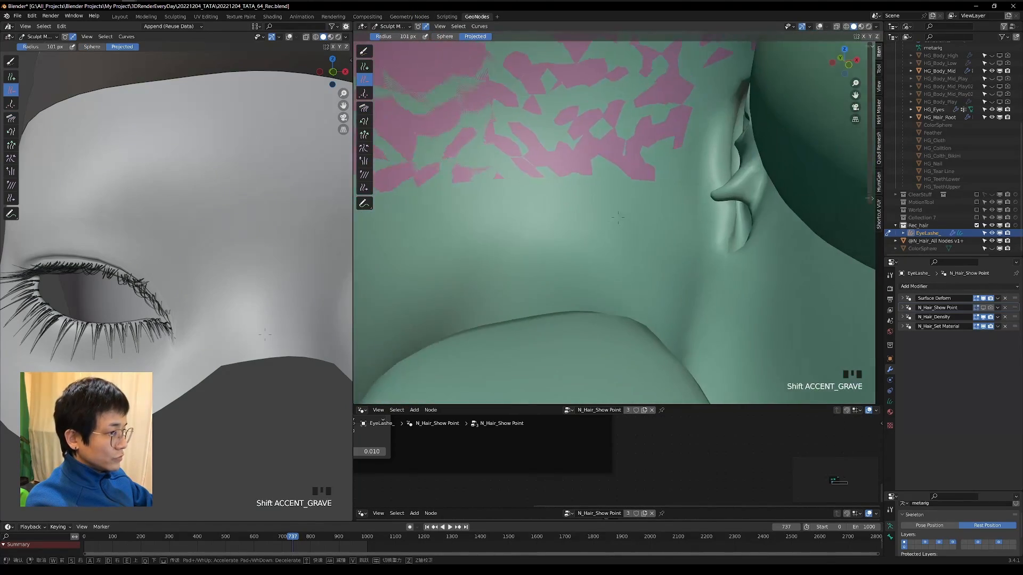
pyautogui.click(450, 276)
pyautogui.scroll(4, 450, 277)
pyautogui.moveTo(682, 239); pyautogui.dragTo(516, 210, button='middle')
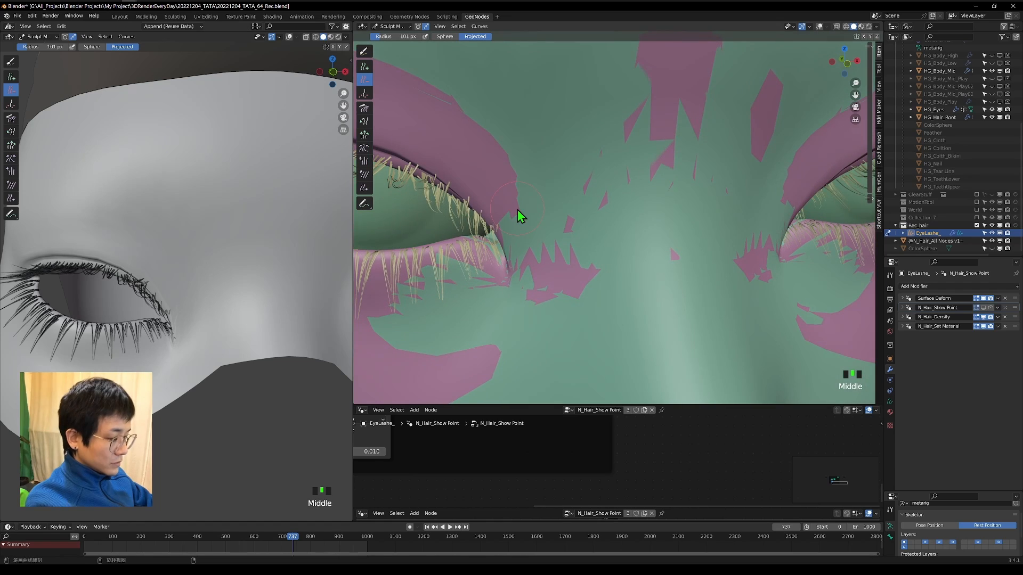
pyautogui.click(501, 211)
pyautogui.hotkey('ctrl', 'z')
pyautogui.press('f')
pyautogui.click(489, 208)
pyautogui.click(445, 36)
pyautogui.click(500, 230)
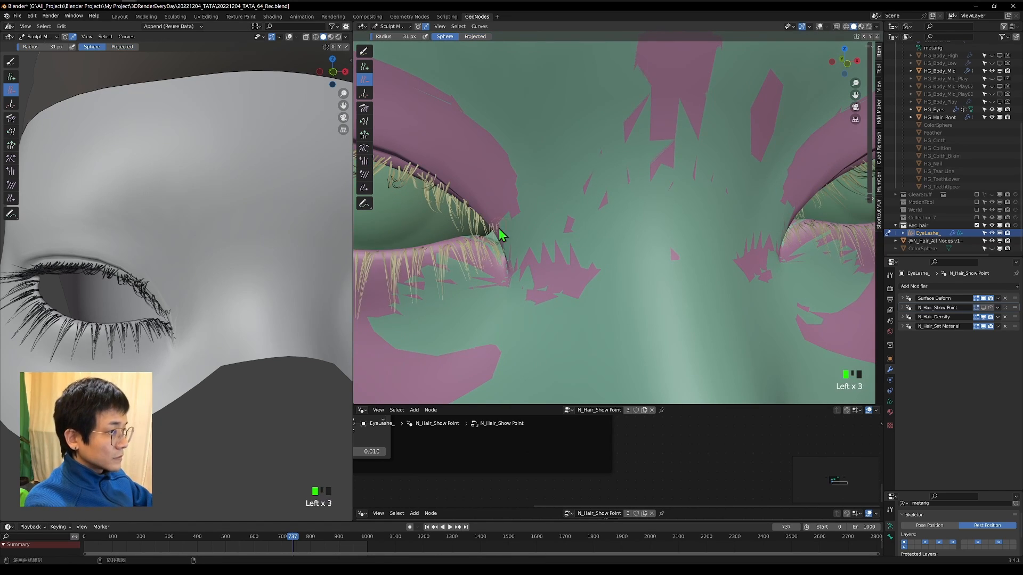
# Comb the remaining inner-corner lashes into place with the Comb brush at 114 px.
pyautogui.scroll(-7, 682, 175)
pyautogui.moveTo(682, 174)
pyautogui.mouseDown(button='middle')
pyautogui.moveTo(514, 216)
pyautogui.moveTo(661, 234)
pyautogui.mouseUp(button='middle')
pyautogui.click(542, 278)
pyautogui.moveTo(543, 278); pyautogui.dragTo(404, 108, button='middle')
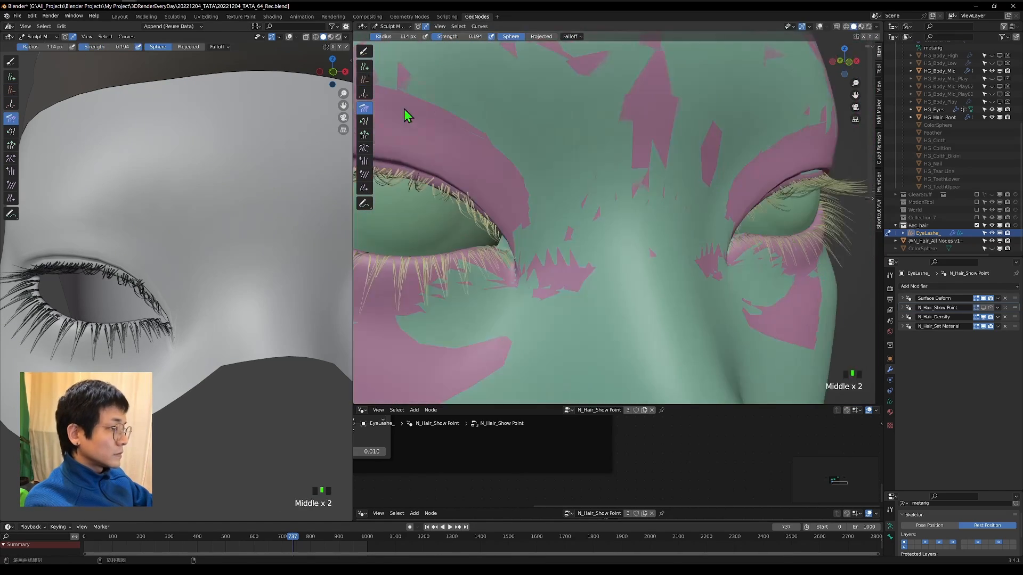
# Reduce the Delete brush radius to 14 px for the inner-corner lashes and turn off N_Hair_Density in the viewport.
pyautogui.press('f')
pyautogui.click(469, 200)
pyautogui.scroll(3, 508, 203)
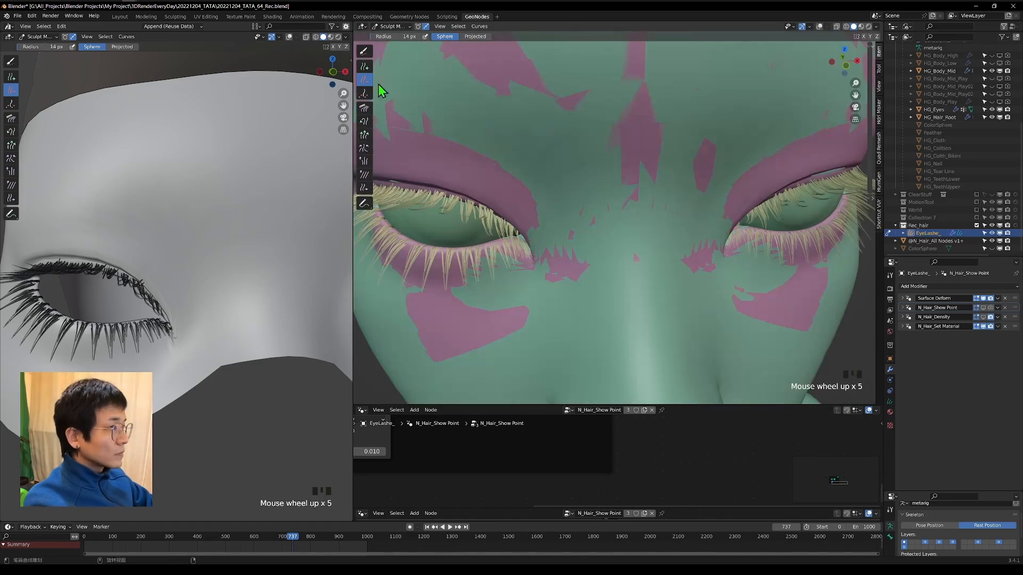
# Adjust the lash lengths around both eyes with the Grow/Shrink brush.
pyautogui.click(364, 161)
pyautogui.click(364, 135)
pyautogui.scroll(2, 513, 271)
pyautogui.click(514, 272)
pyautogui.moveTo(513, 271); pyautogui.dragTo(512, 242, button='middle')
pyautogui.click(760, 226)
pyautogui.moveTo(760, 226)
pyautogui.mouseDown(button='middle')
pyautogui.moveTo(906, 228)
pyautogui.moveTo(866, 242)
pyautogui.mouseUp(button='middle')
pyautogui.moveTo(852, 245); pyautogui.dragTo(730, 328, button='middle')
# Switch to Object Mode and inspect the lashes on the whole face in rendered shading from the front, returning to solid shading.
pyautogui.hotkey('ctrl', 'Tab')
pyautogui.click(858, 27)
pyautogui.moveTo(730, 229)
pyautogui.mouseDown(button='middle')
pyautogui.moveTo(637, 226)
pyautogui.moveTo(696, 261)
pyautogui.moveTo(735, 245)
pyautogui.mouseUp(button='middle')
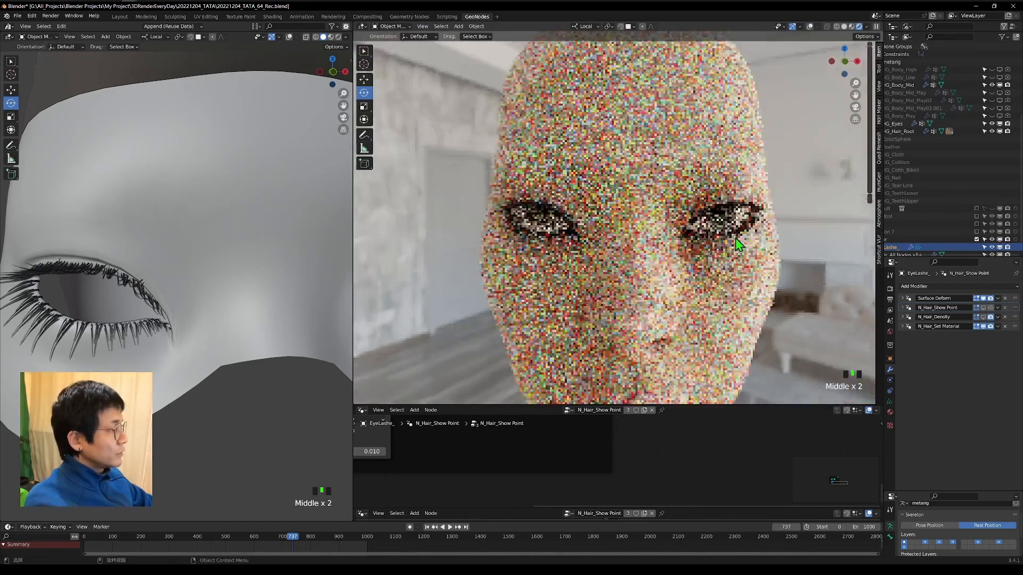
pyautogui.click(844, 63)
pyautogui.scroll(-5, 778, 189)
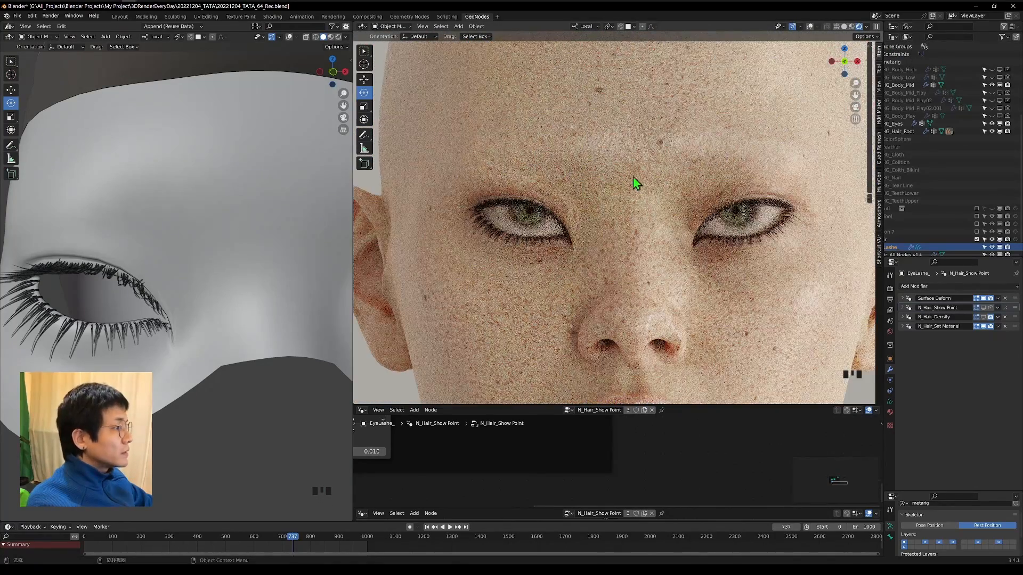
pyautogui.scroll(-5, 633, 177)
pyautogui.click(844, 26)
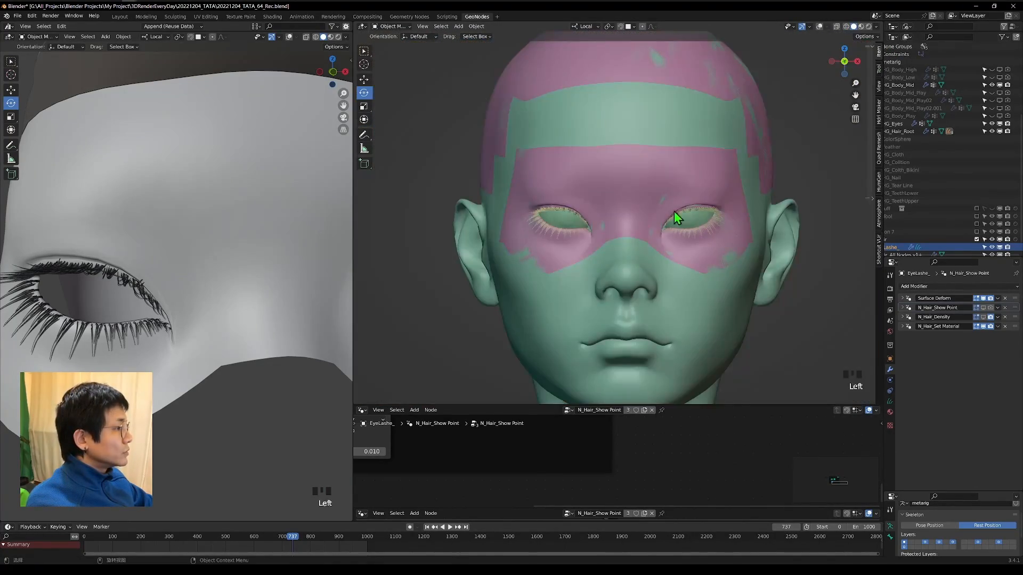
# Move the eye_blink_open_R bone of HG_Rig in Pose Mode to test how the lashes follow the eyelid.
pyautogui.scroll(5, 637, 198)
pyautogui.scroll(-2, 346, 186)
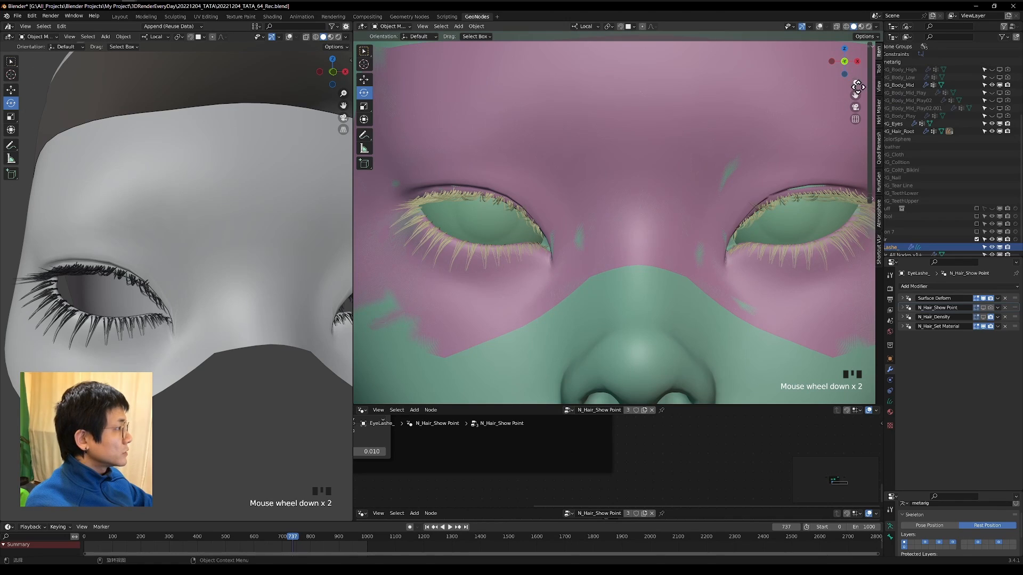
pyautogui.scroll(-1, 960, 109)
pyautogui.scroll(4, 950, 160)
pyautogui.press('g')
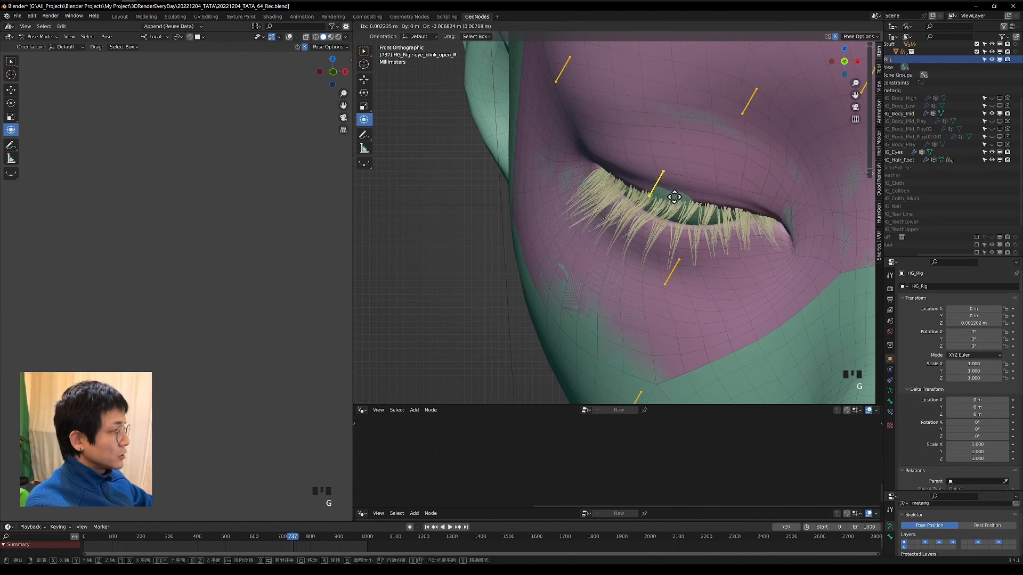
pyautogui.click(678, 131)
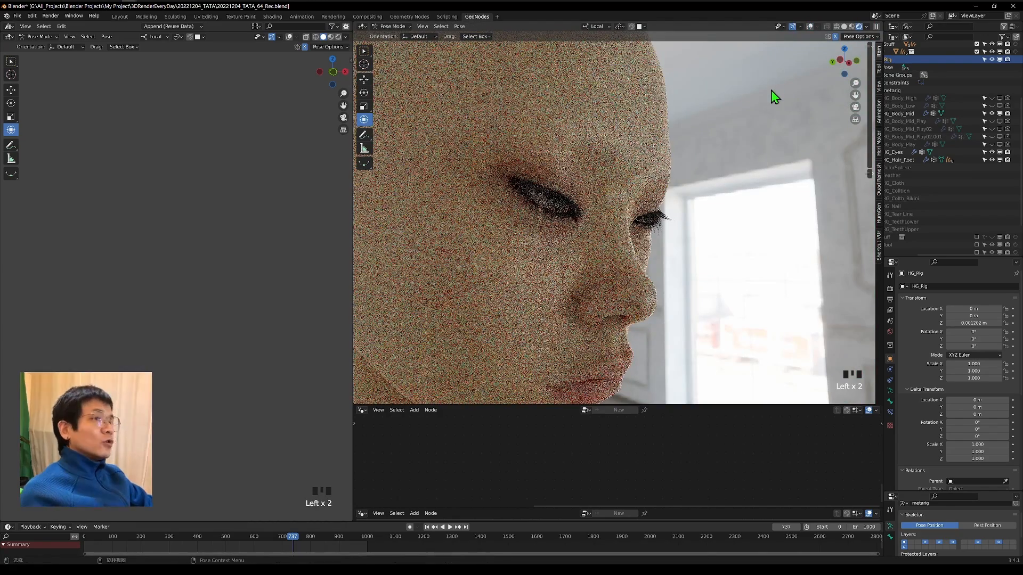
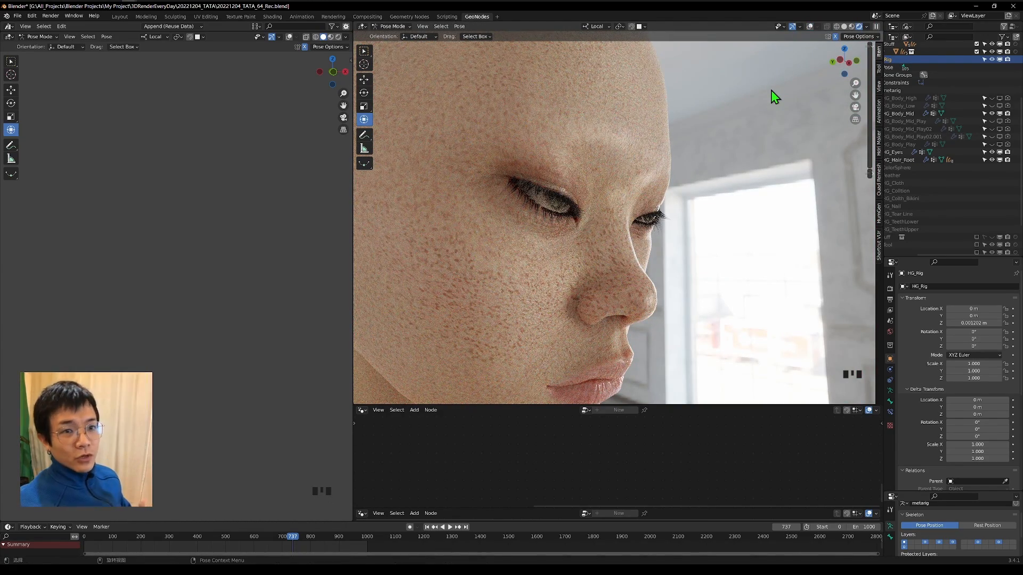
pyautogui.moveTo(771, 91); pyautogui.dragTo(756, 127, button='middle')
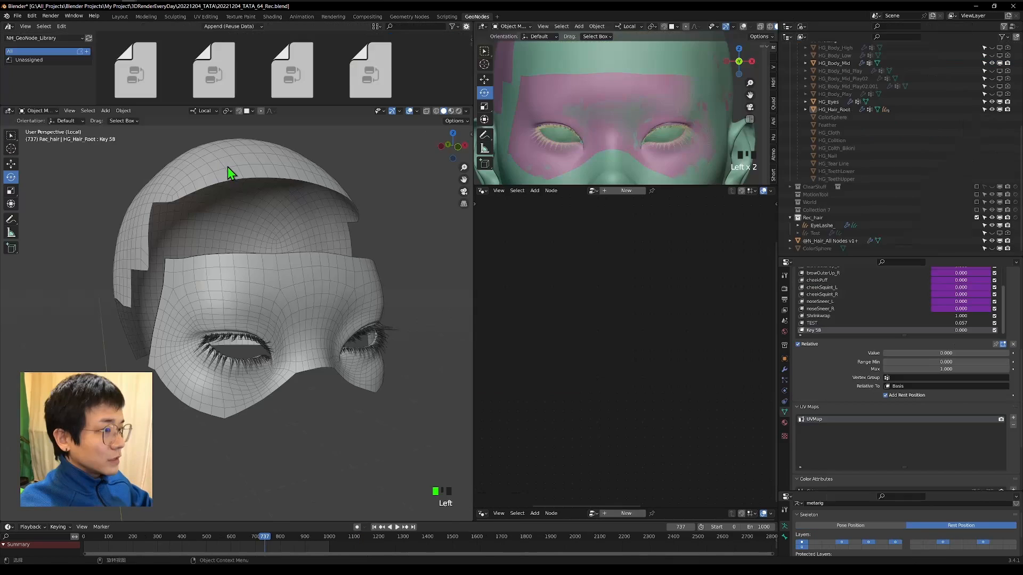
# Add an Empty Hair curves object on HG_Hair_Root and rename it EyeBrow_.
pyautogui.moveTo(212, 187); pyautogui.dragTo(62, 125, button='middle')
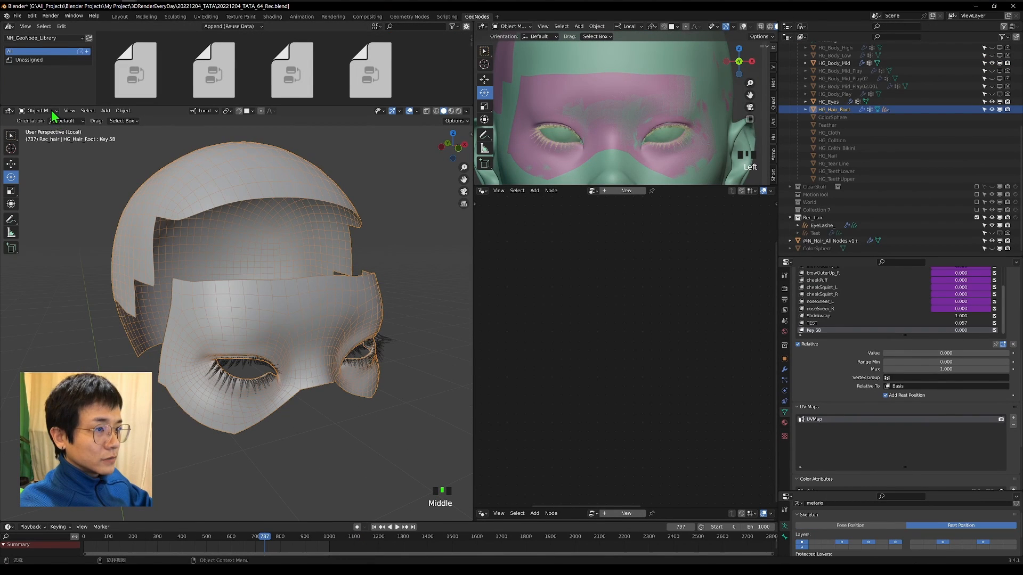
pyautogui.hotkey('shift', 'a')
pyautogui.moveTo(93, 161)
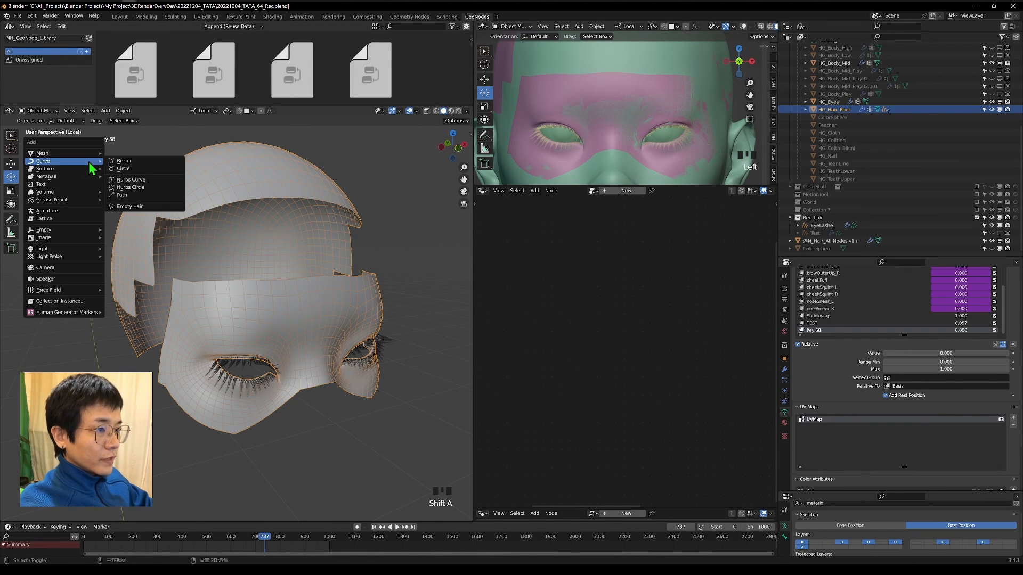
pyautogui.click(130, 209)
pyautogui.doubleClick(838, 217)
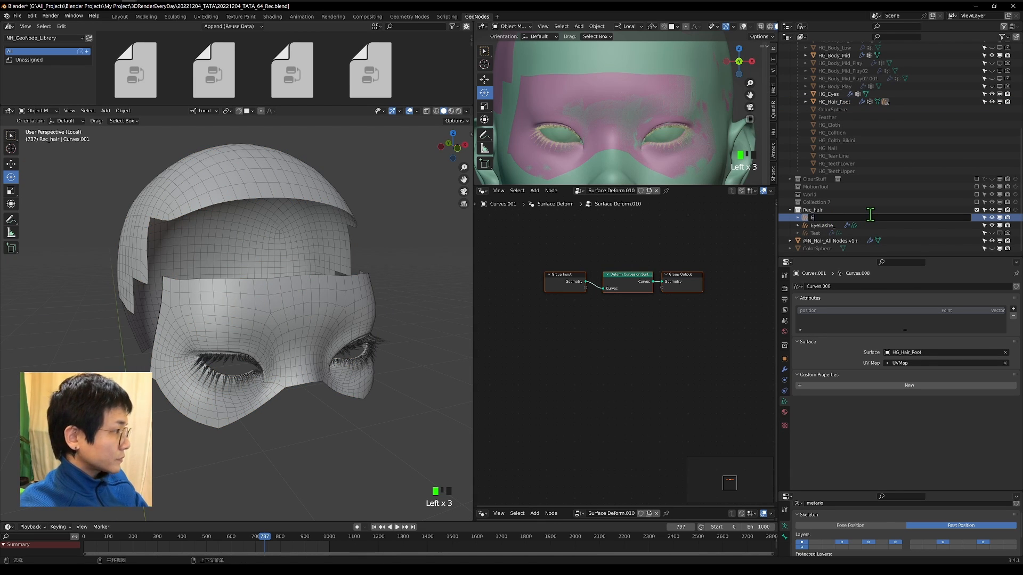
pyautogui.press('Return')
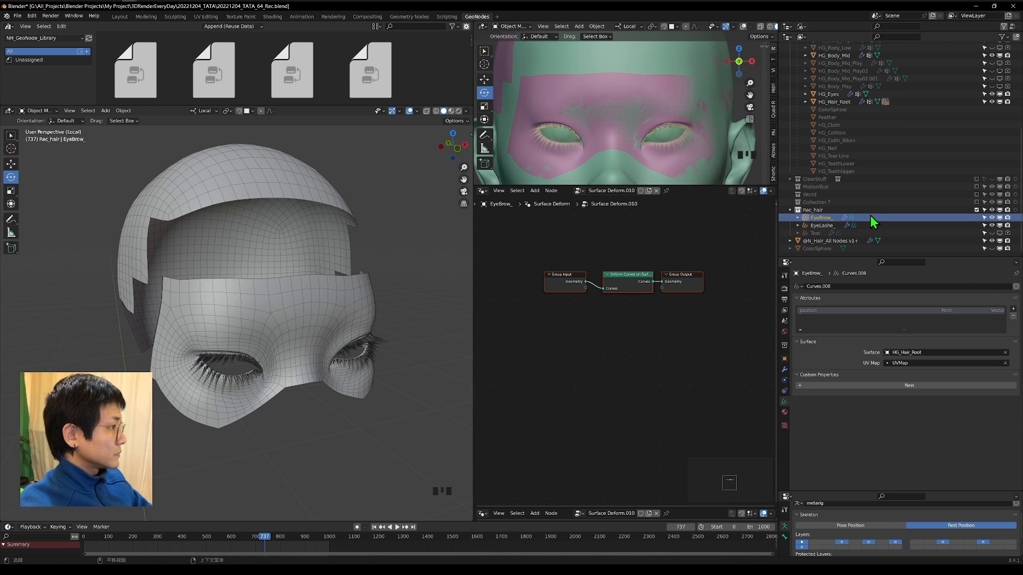
# Put EyeBrow_ in Sculpt Mode and add a Geometry Nodes modifier using N_Hair_Mirror with HG_Hair_Root as Root Object.
pyautogui.click(39, 111)
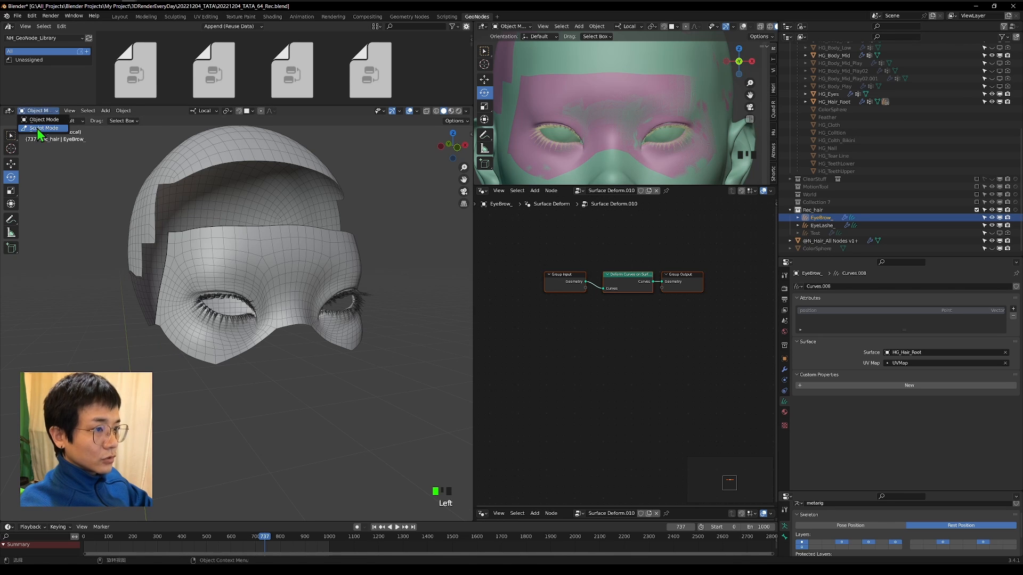
pyautogui.click(39, 129)
pyautogui.press('KP_1')
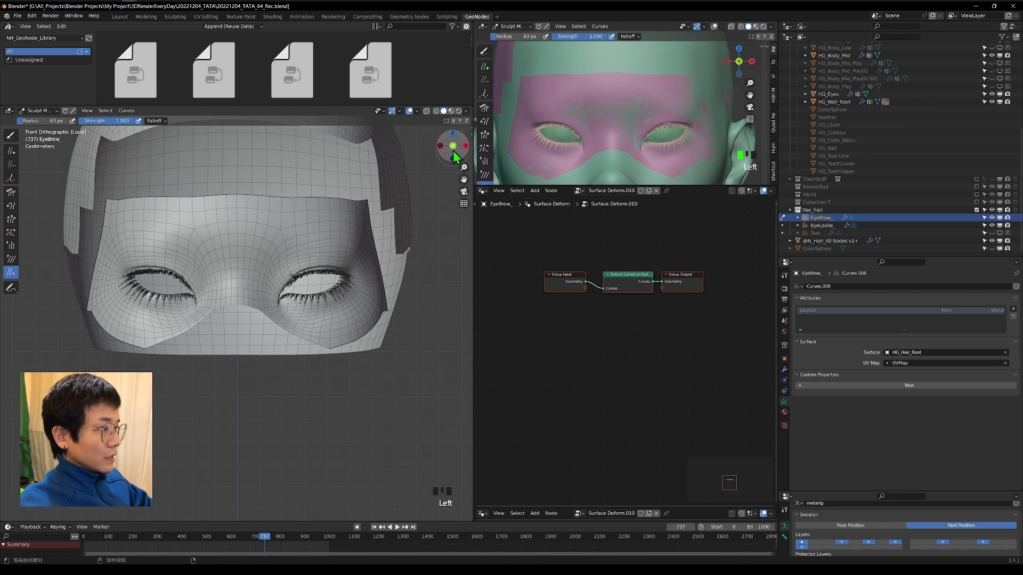
pyautogui.click(784, 369)
pyautogui.click(847, 288)
pyautogui.click(823, 306)
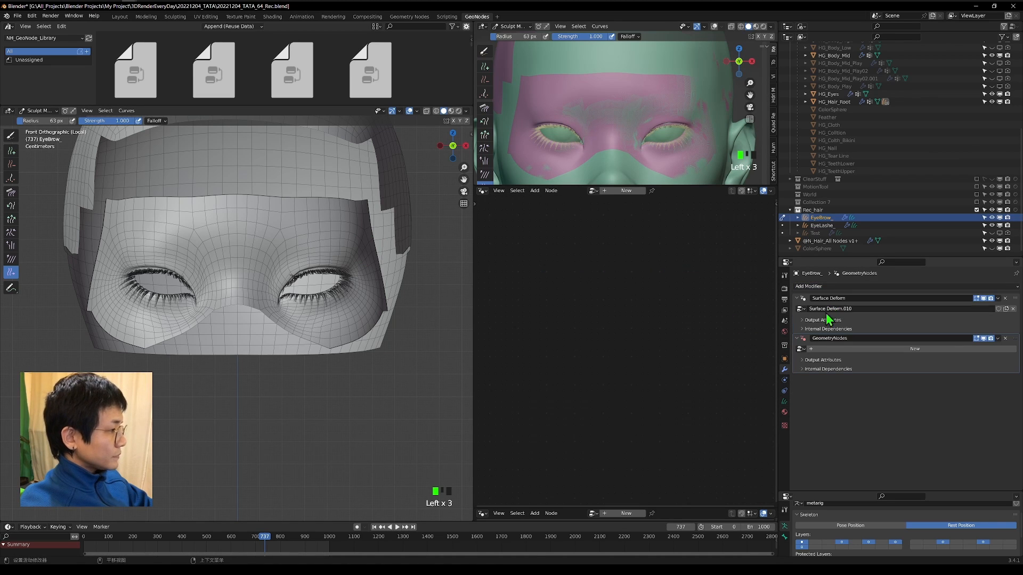
pyautogui.click(801, 349)
pyautogui.write('mirro')
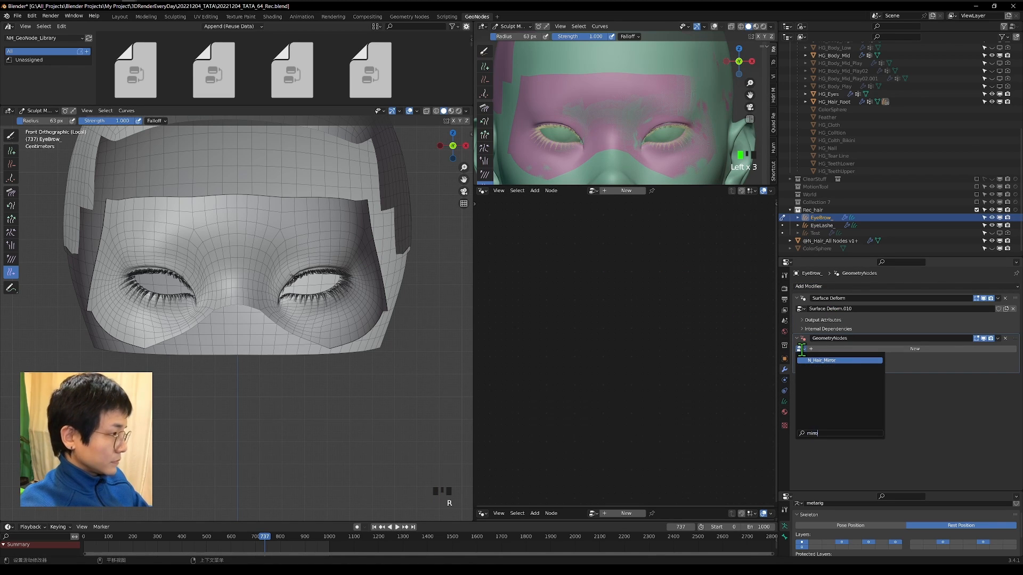
pyautogui.press('Return')
pyautogui.click(906, 358)
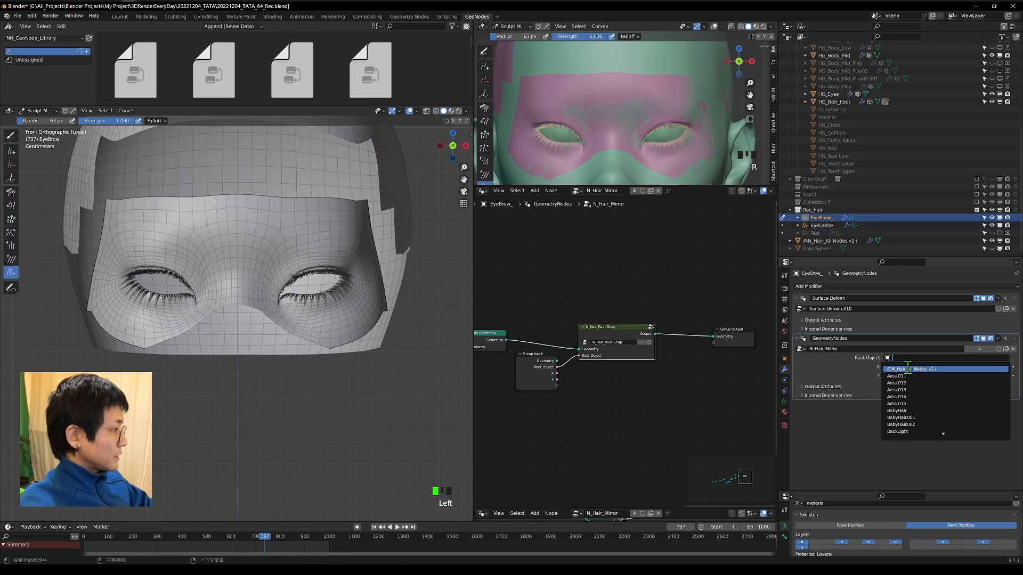
pyautogui.write('roo')
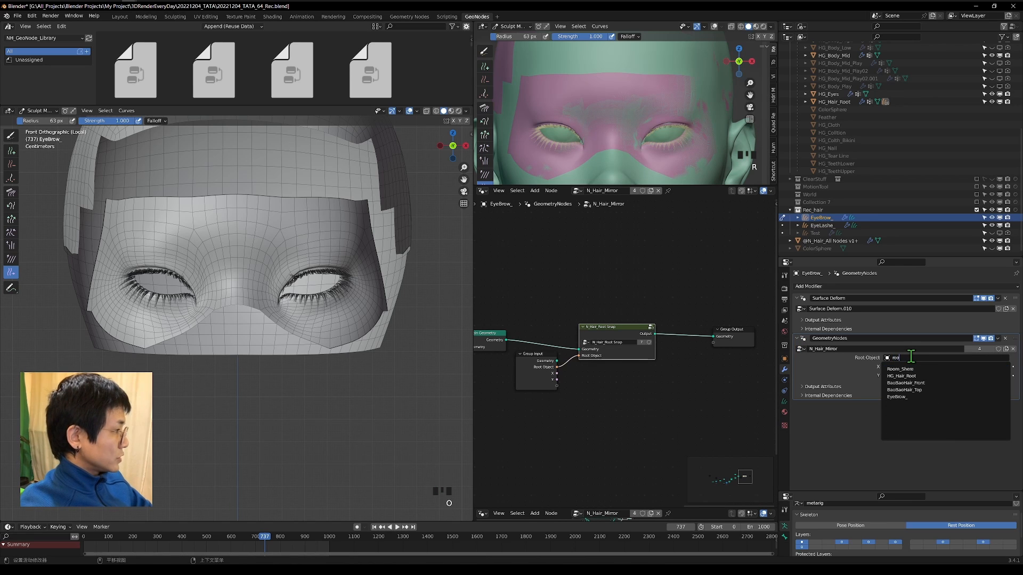
pyautogui.click(901, 376)
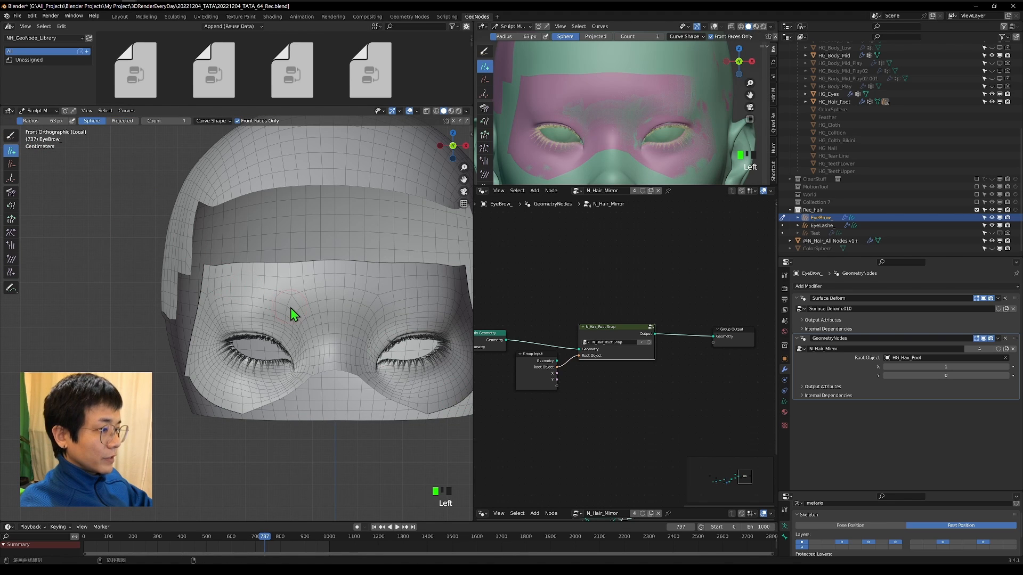
# Add a second Geometry Nodes modifier using N_Hair_Set Radius, with Max 0.1 and Min 0.05.
pyautogui.click(852, 288)
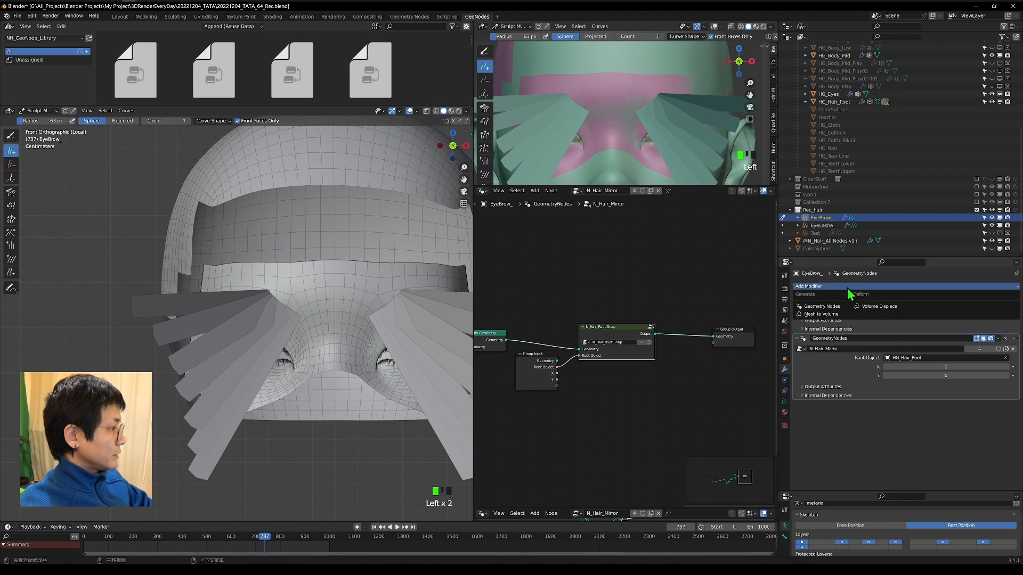
pyautogui.click(823, 312)
pyautogui.click(801, 415)
pyautogui.write('re')
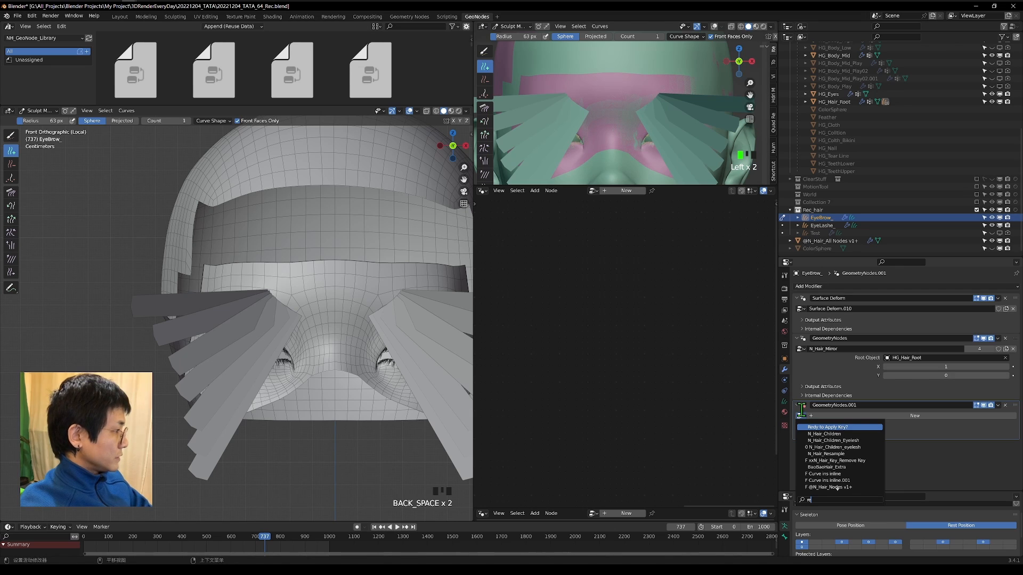
pyautogui.write(' r')
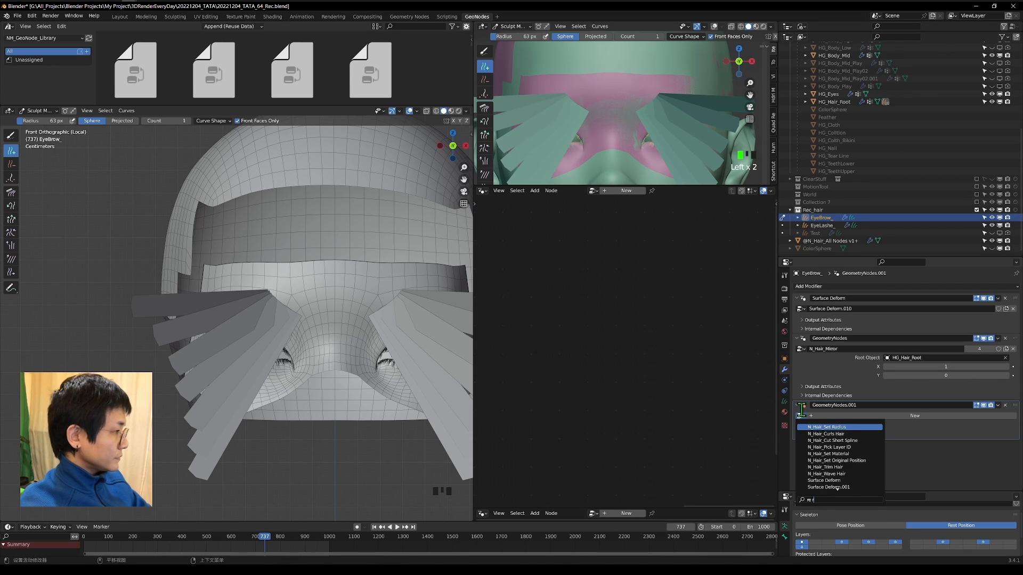
pyautogui.press('Return')
pyautogui.click(936, 433)
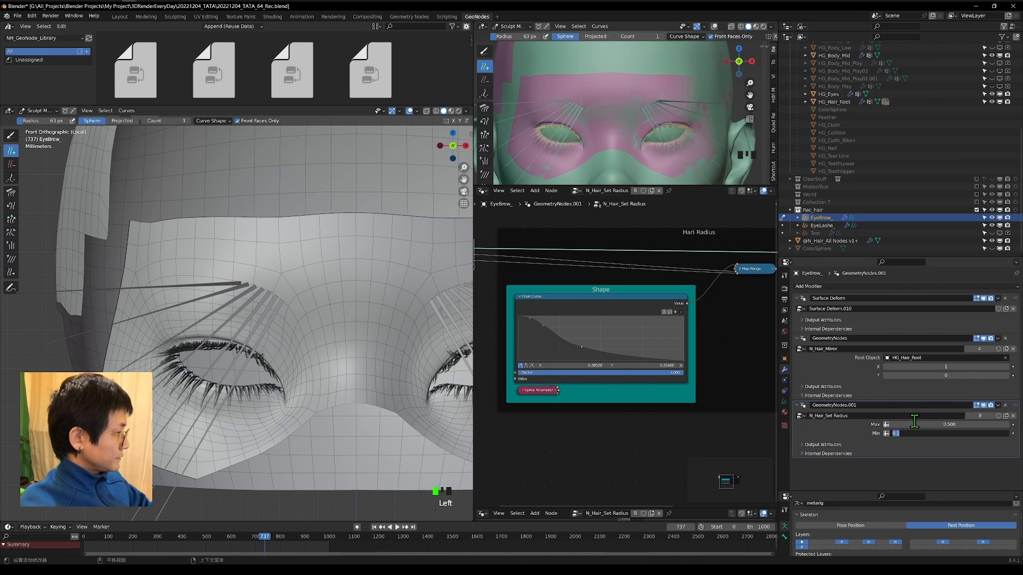
pyautogui.write('0.05')
pyautogui.press('Return')
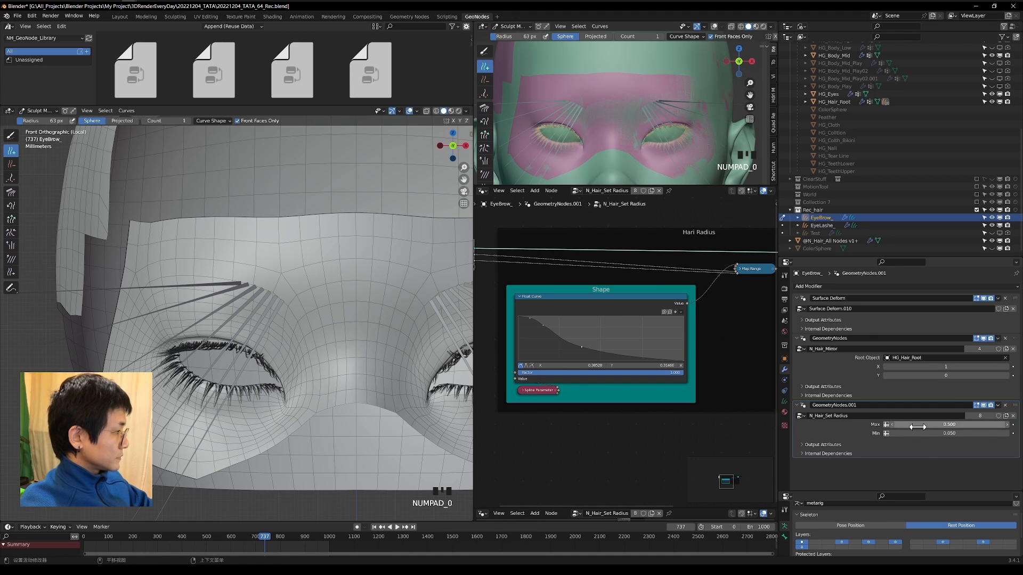
pyautogui.click(917, 427)
pyautogui.press('Return')
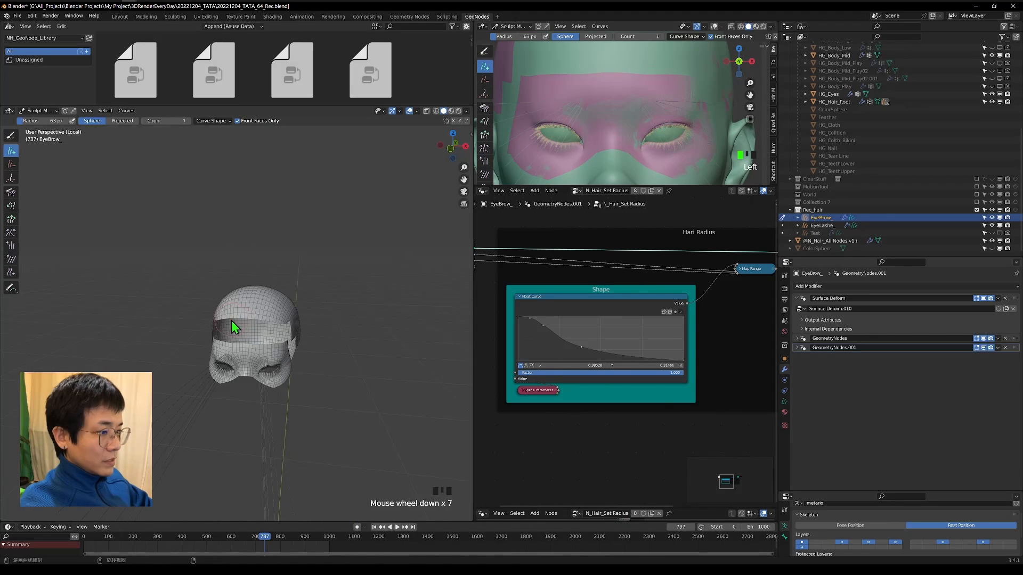
# Shorten the long eyebrow hairs to short strands with the Grow/Shrink brush at a 132 px radius.
pyautogui.keyDown('shift'); pyautogui.moveTo(231, 321); pyautogui.dragTo(254, 267, button='middle'); pyautogui.keyUp('shift')
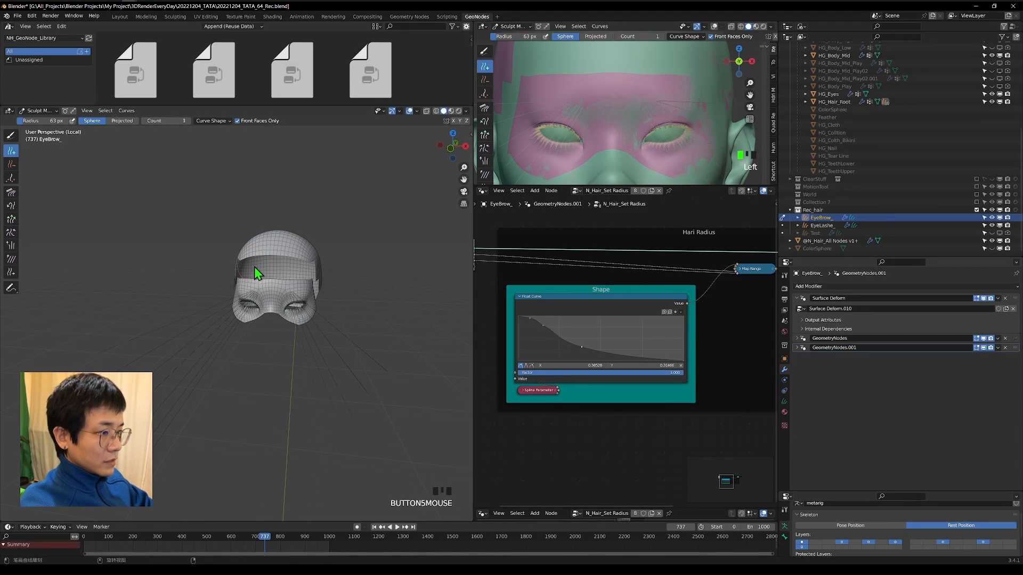
pyautogui.click(12, 219)
pyautogui.moveTo(171, 238)
pyautogui.mouseDown(button='middle')
pyautogui.moveTo(249, 242)
pyautogui.moveTo(267, 256)
pyautogui.mouseUp(button='middle')
pyautogui.moveTo(215, 325)
pyautogui.keyDown('shift'); pyautogui.mouseDown(button='middle')
pyautogui.moveTo(114, 328)
pyautogui.moveTo(71, 344)
pyautogui.mouseUp(button='middle'); pyautogui.keyUp('shift')
pyautogui.moveTo(371, 303)
pyautogui.mouseDown()
pyautogui.moveTo(370, 315)
pyautogui.moveTo(283, 339)
pyautogui.mouseUp()
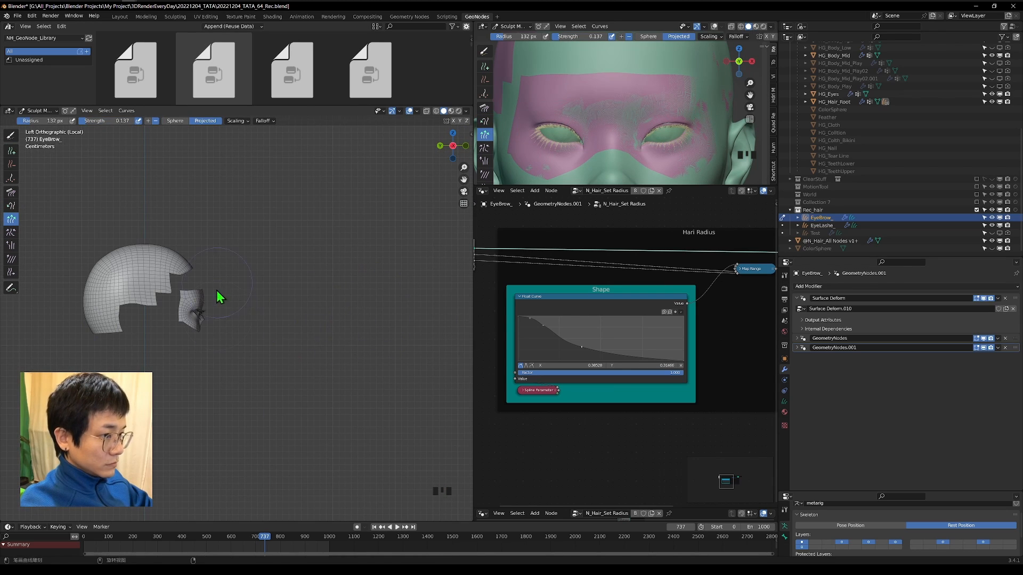
pyautogui.scroll(8, 215, 291)
pyautogui.click(147, 119)
pyautogui.scroll(-3, 213, 298)
pyautogui.scroll(-4, 691, 128)
pyautogui.scroll(4, 661, 119)
pyautogui.moveTo(650, 120); pyautogui.dragTo(714, 128, button='middle')
pyautogui.moveTo(245, 320); pyautogui.dragTo(245, 334, button='middle')
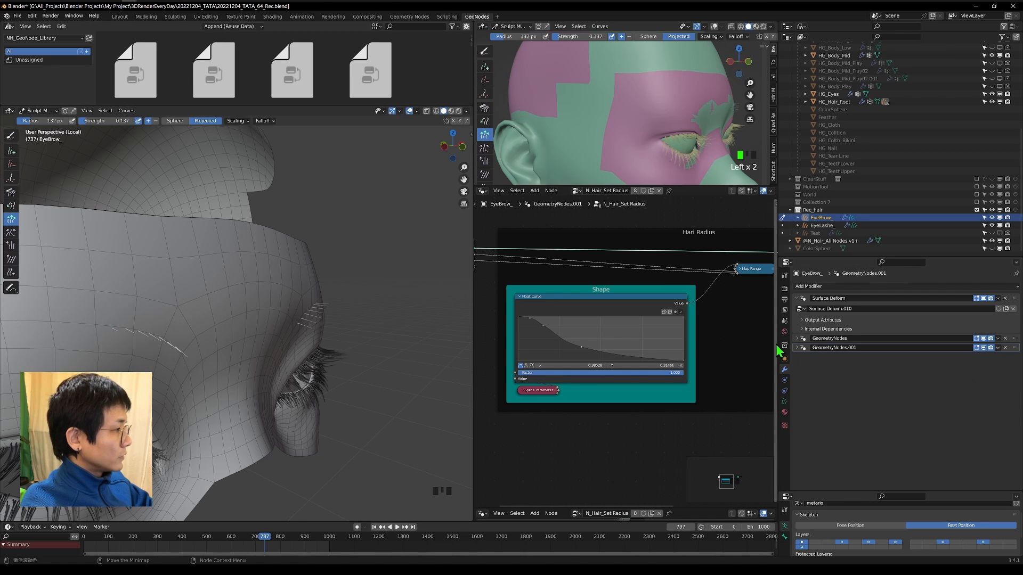
# Check the mirrored brow by toggling the mirror modifier's viewport display, and name the two modifiers N_Hair_Mirror and N_Hair_Set Radius.
pyautogui.click(797, 339)
pyautogui.click(983, 339)
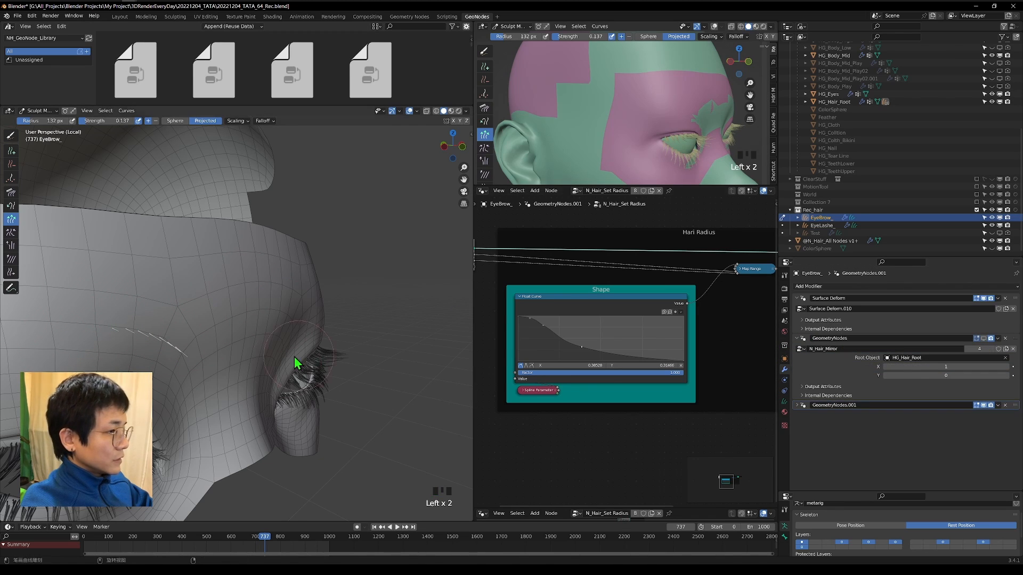
pyautogui.click(983, 339)
pyautogui.doubleClick(841, 349)
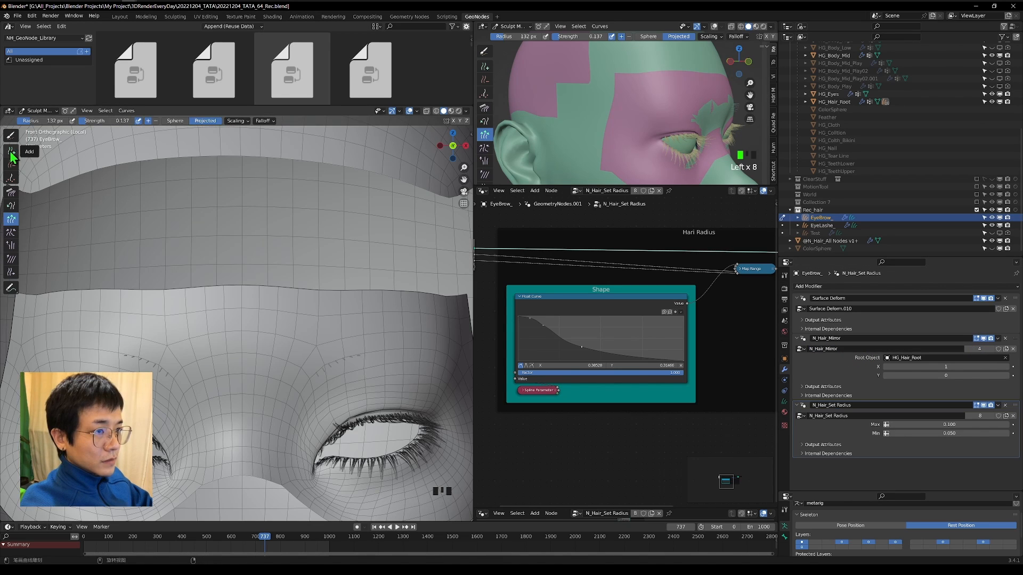
# Extend the row of eyebrow hairs outward above the character's right eye with the Add brush in front view.
pyautogui.click(10, 151)
pyautogui.scroll(3, 384, 258)
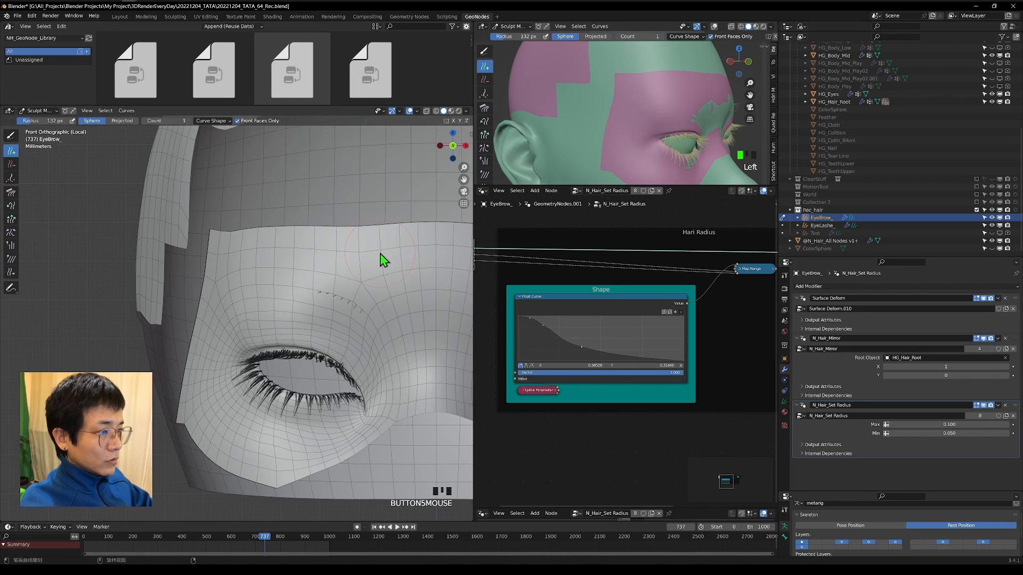
pyautogui.click(345, 284)
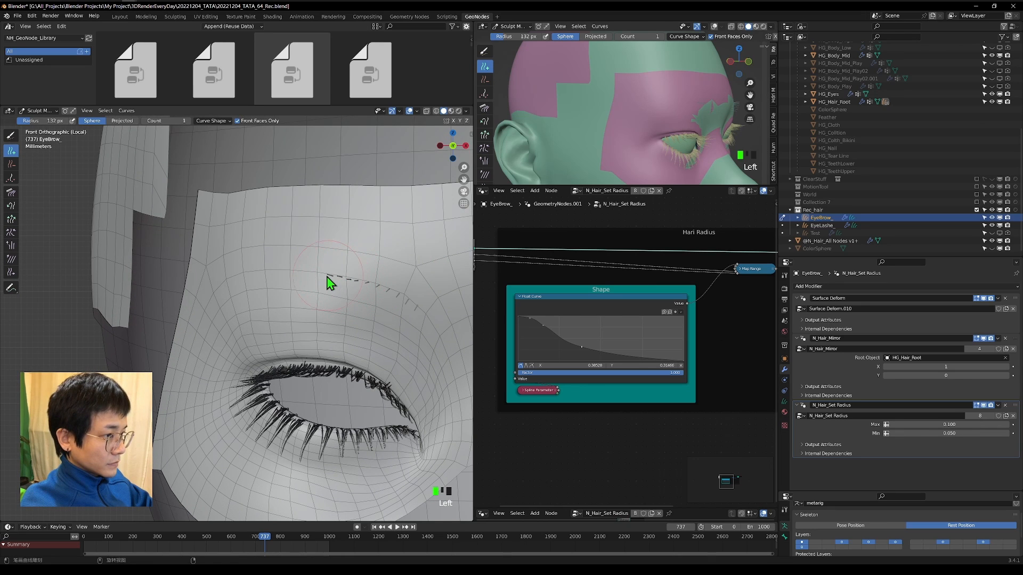
pyautogui.scroll(-3, 280, 277)
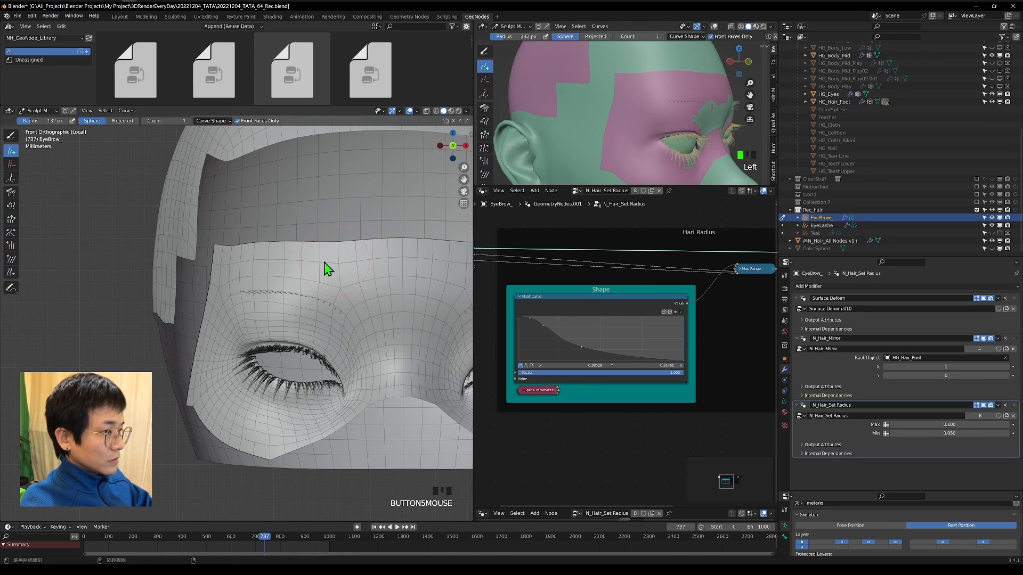
pyautogui.keyDown('shift'); pyautogui.moveTo(323, 263); pyautogui.dragTo(285, 265, button='middle'); pyautogui.keyUp('shift')
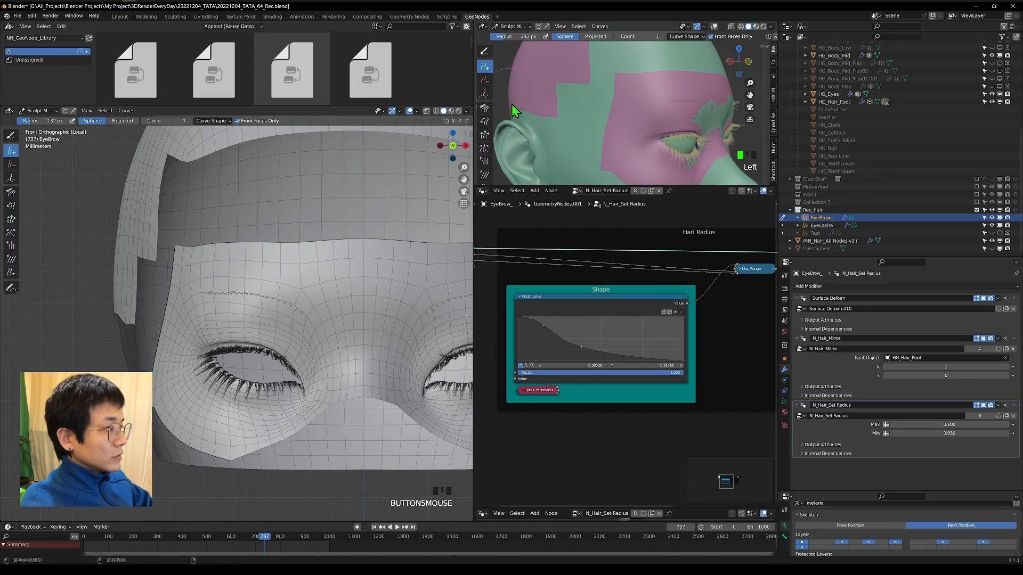
# Inspect the brow area in Material Preview shading, and frame the eyes in the second viewport and enlarge it.
pyautogui.click(451, 111)
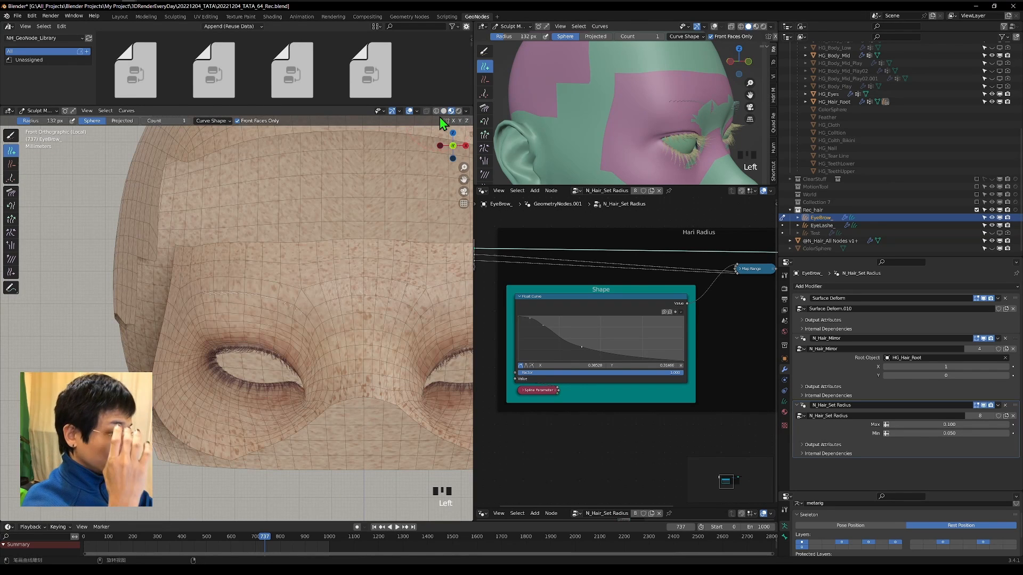
pyautogui.click(741, 62)
pyautogui.moveTo(749, 63); pyautogui.dragTo(783, 62)
pyautogui.scroll(-1, 623, 110)
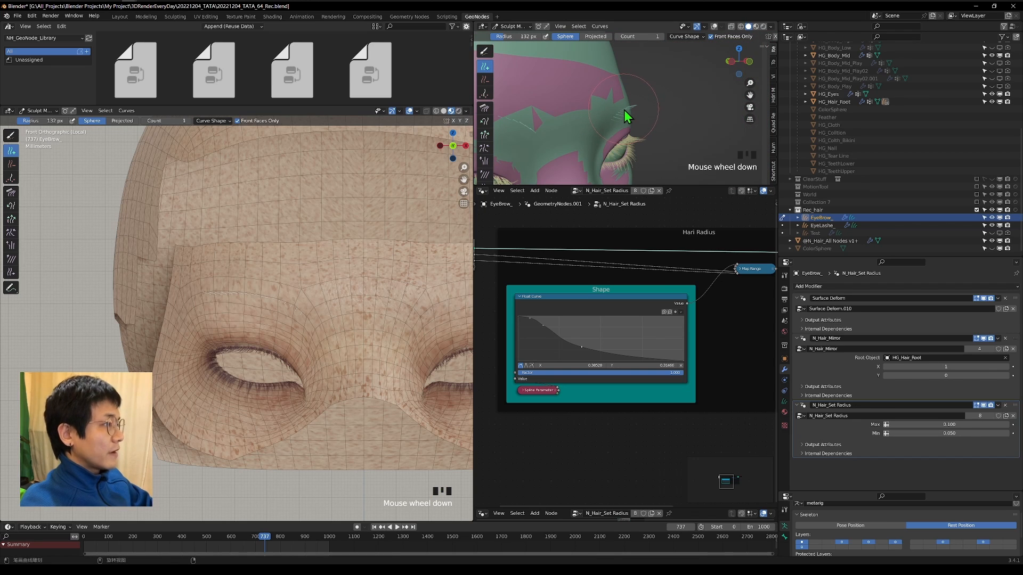
pyautogui.keyDown('shift'); pyautogui.moveTo(577, 97); pyautogui.dragTo(663, 122, button='middle'); pyautogui.keyUp('shift')
pyautogui.scroll(-3, 654, 96)
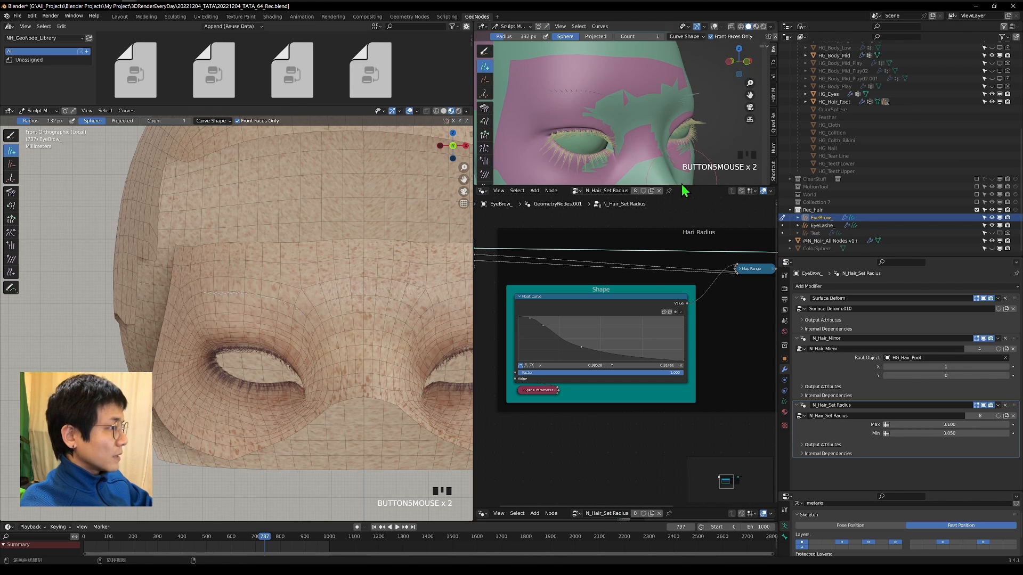
pyautogui.moveTo(685, 188); pyautogui.dragTo(685, 265)
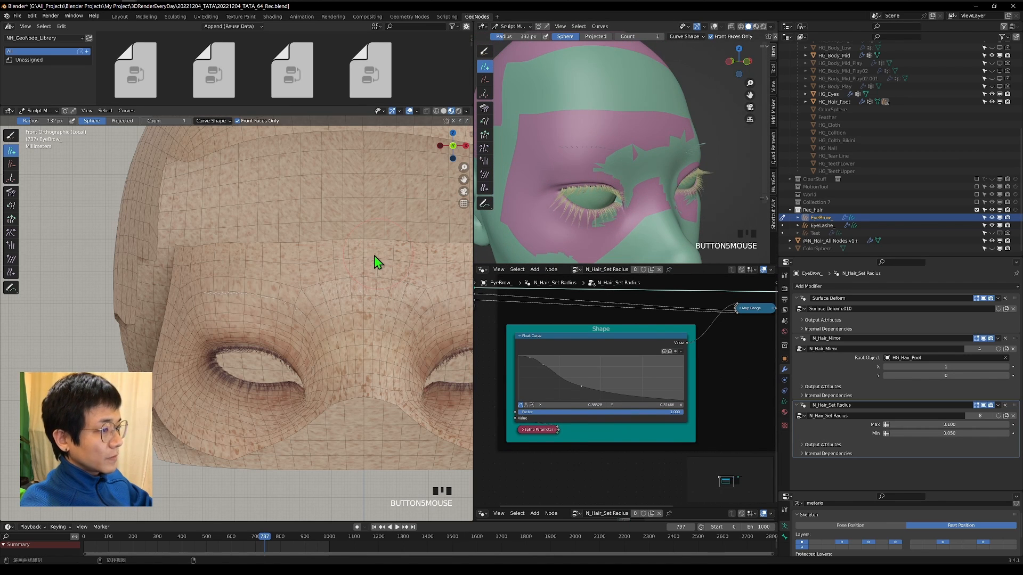
# Set the Comb brush radius to 212 px and comb the hairs of the character's right eyebrow along the brow line.
pyautogui.click(15, 195)
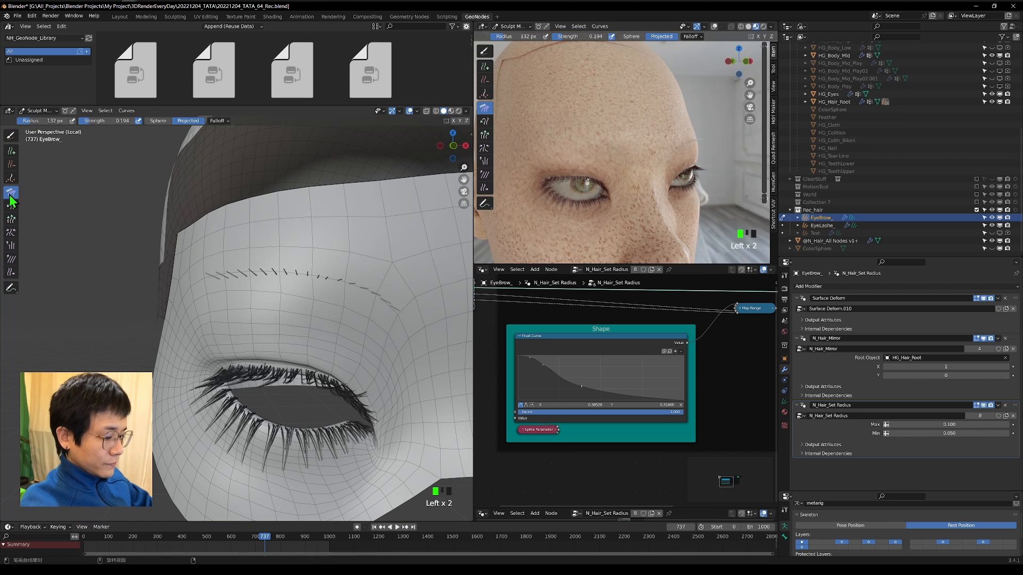
pyautogui.press('f')
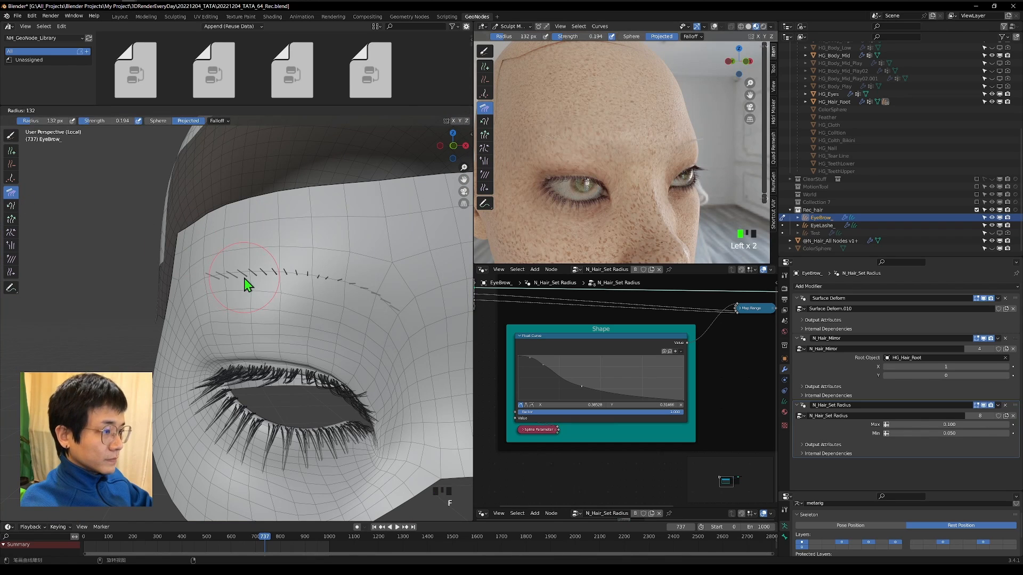
pyautogui.click(266, 280)
pyautogui.moveTo(267, 279); pyautogui.dragTo(383, 297)
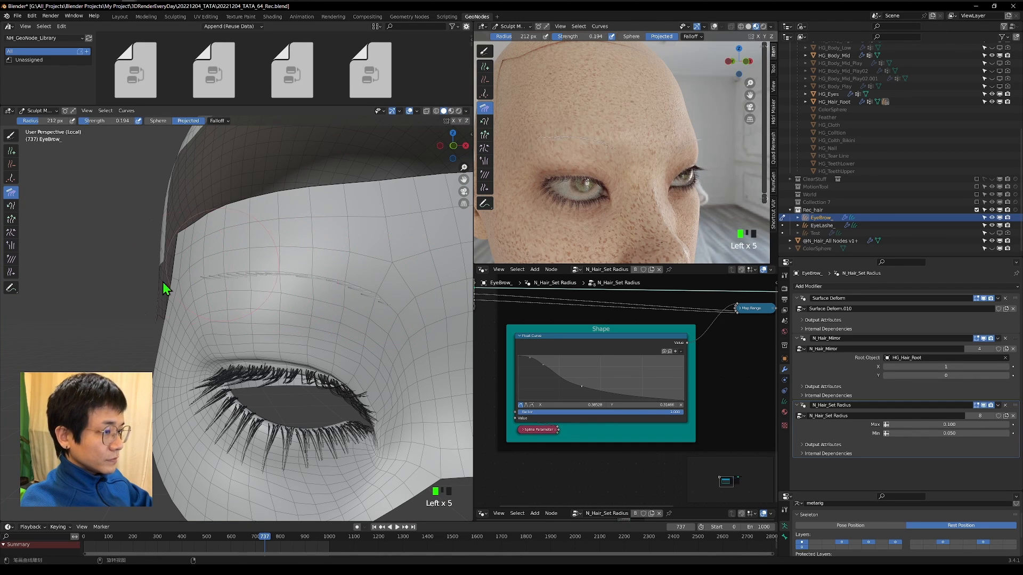
# Reduce the Comb brush radius to 170 px and comb the eyebrow hairs closer to the skin in top view.
pyautogui.press('KP_7')
pyautogui.scroll(3, 304, 401)
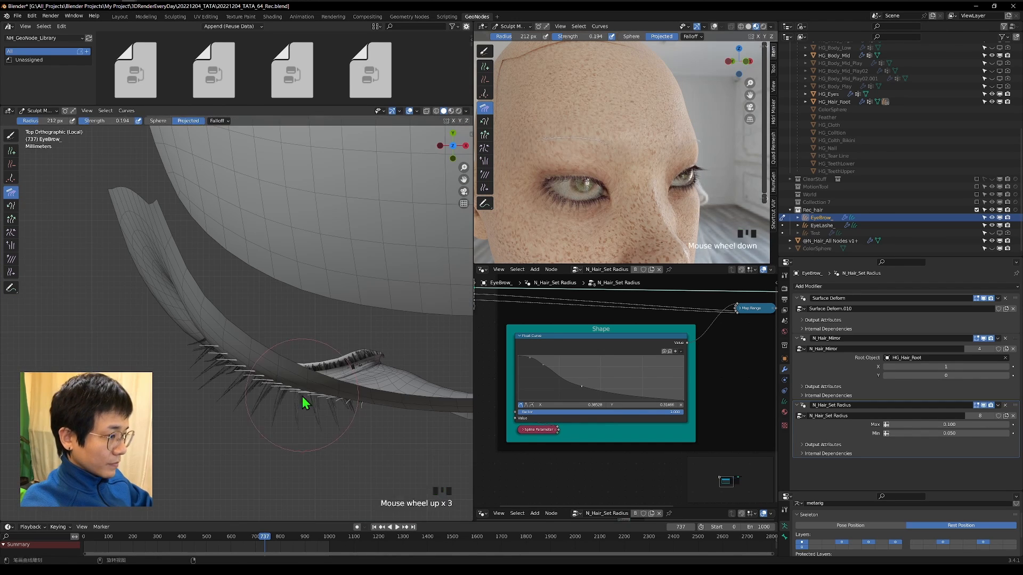
pyautogui.press('f')
pyautogui.click(304, 402)
pyautogui.moveTo(303, 402); pyautogui.dragTo(326, 430)
pyautogui.moveTo(251, 368); pyautogui.dragTo(206, 381)
pyautogui.moveTo(282, 386); pyautogui.dragTo(335, 441)
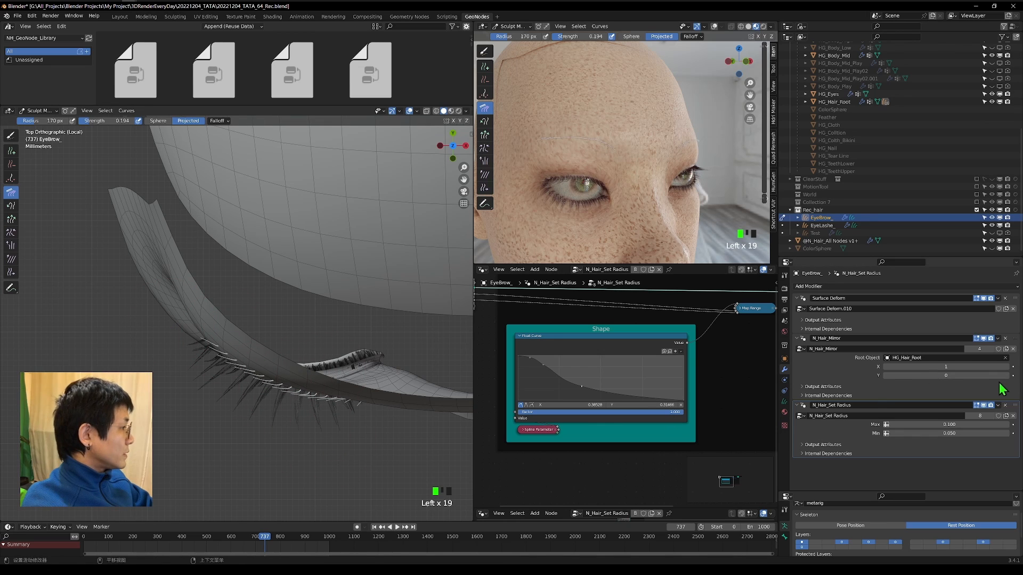
# Collapse the settings of the N_Hair_Set Radius and N_Hair_Mirror modifiers.
pyautogui.click(798, 406)
pyautogui.click(802, 339)
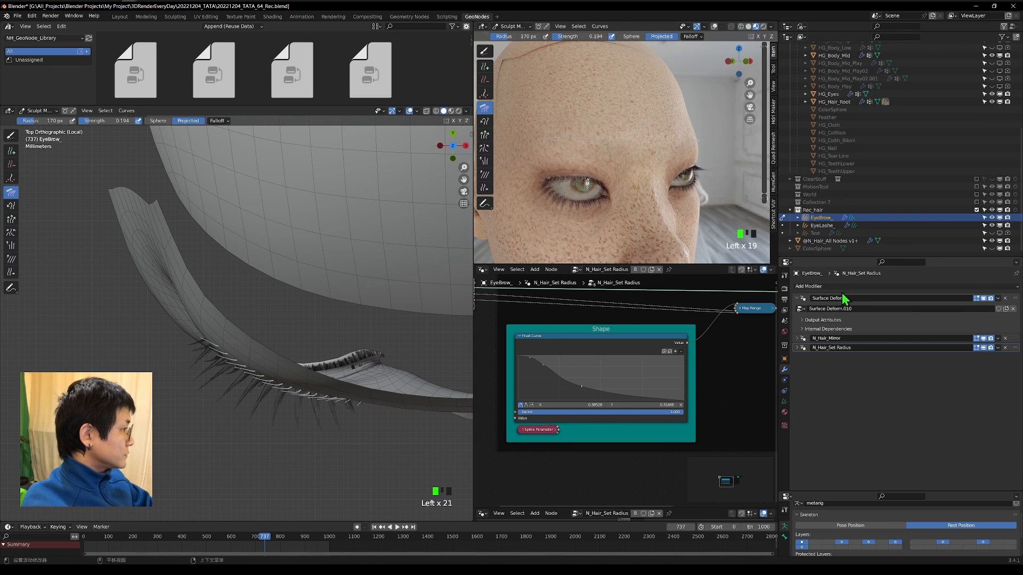
# Add a Geometry Nodes modifier to the EyeBrow_ curves and assign it the N_Hair_Set Material node group.
pyautogui.click(846, 287)
pyautogui.click(824, 306)
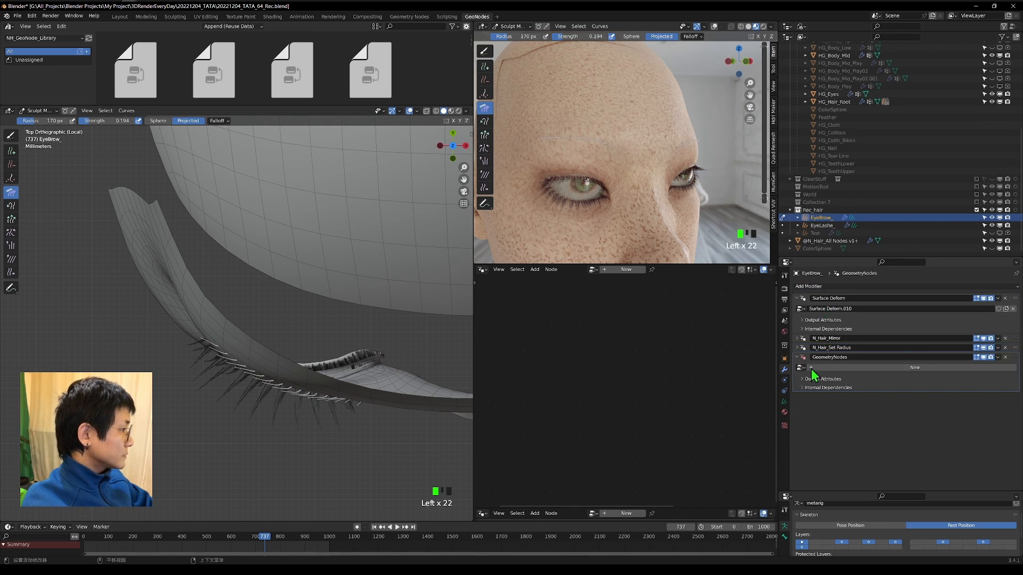
pyautogui.click(800, 368)
pyautogui.write('s')
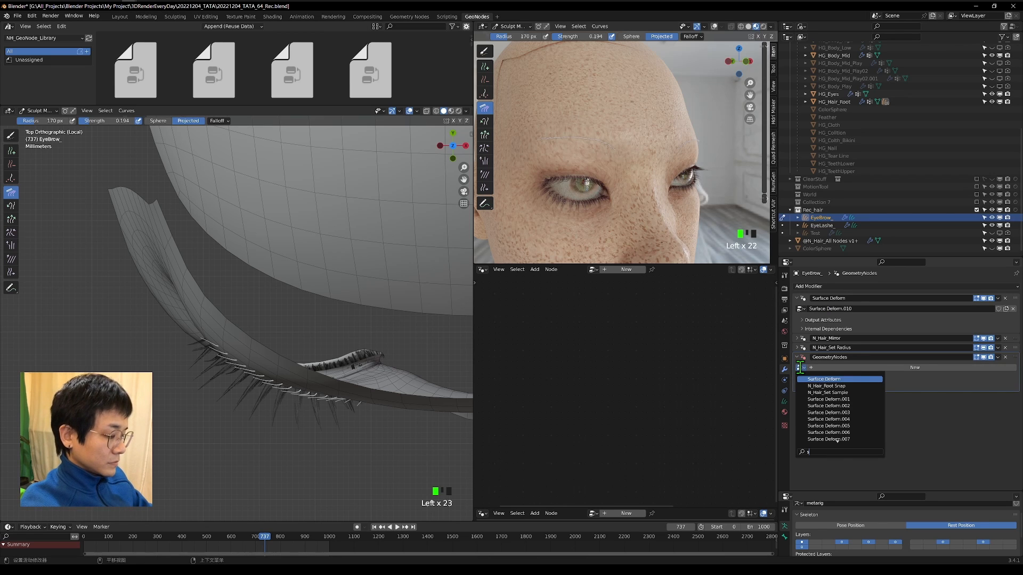
pyautogui.write('et m')
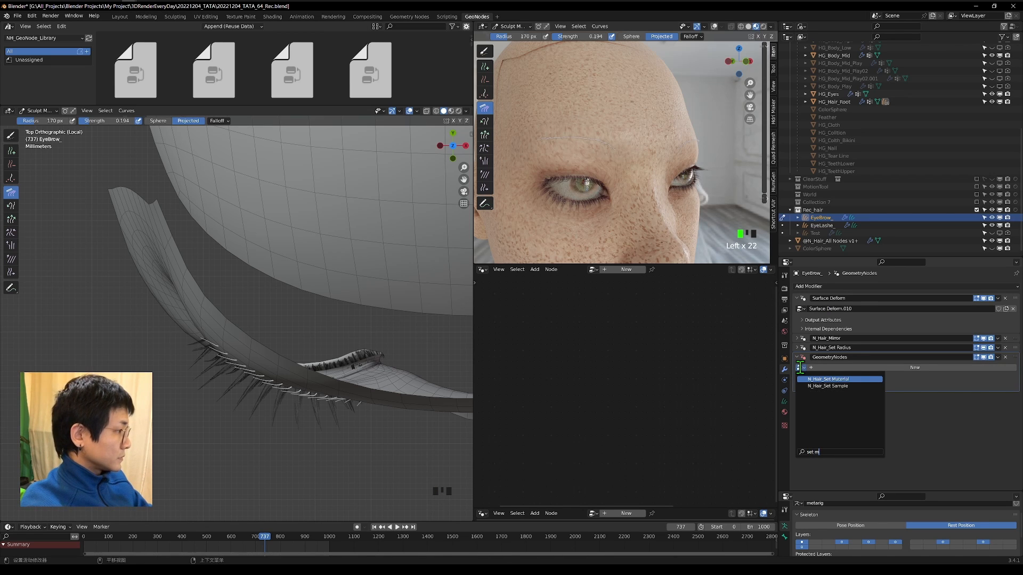
pyautogui.press('Return')
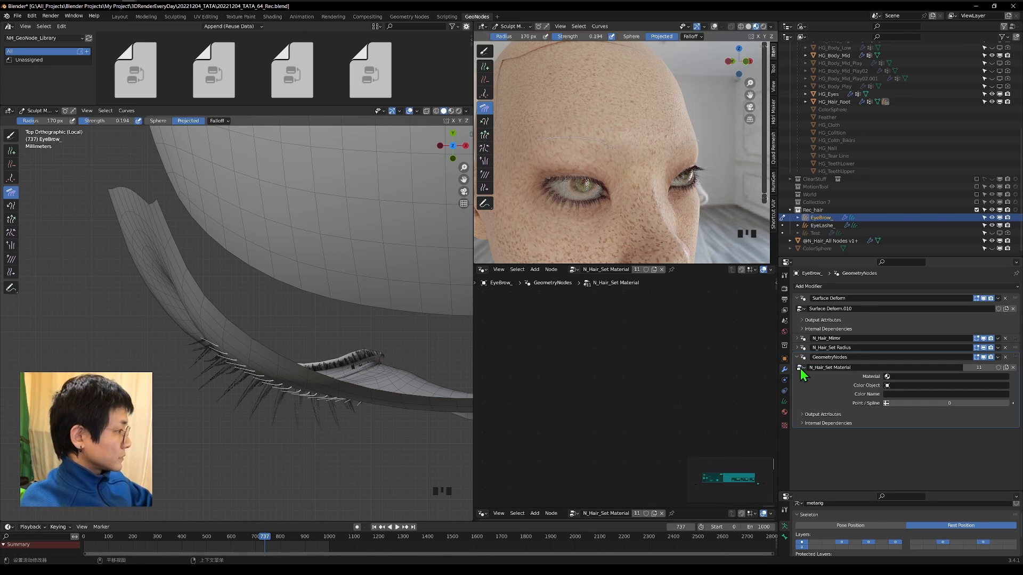
# Set the Material of the N_Hair_Set Material modifier to HG_Hair_Face.
pyautogui.click(958, 382)
pyautogui.press('Down')
pyautogui.press('Down')
pyautogui.press('Down')
pyautogui.press('Down')
pyautogui.press('Return')
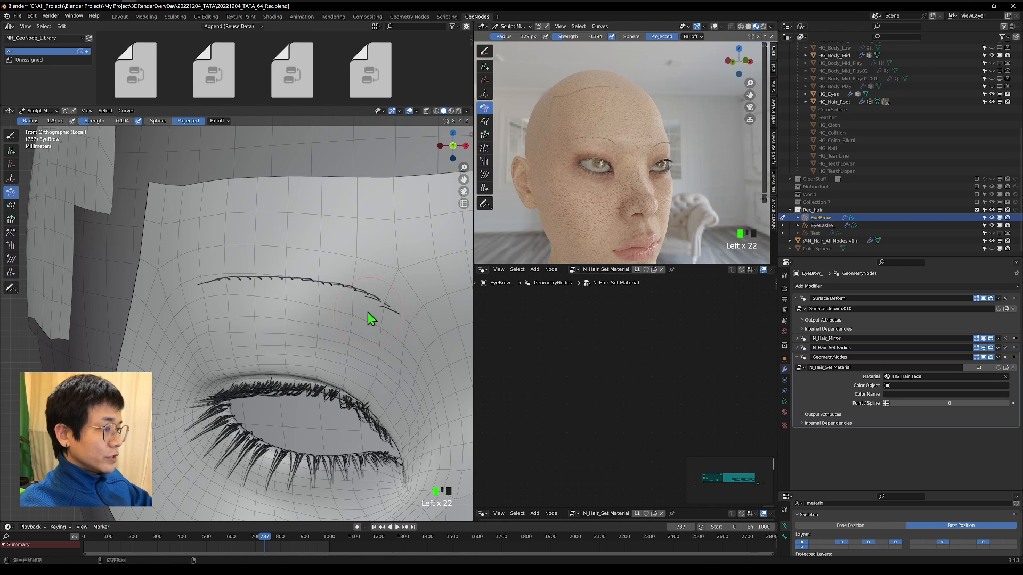
# Comb the inner and outer ends of the character's right eyebrow with the Comb brush at a 129 px radius.
pyautogui.moveTo(366, 309); pyautogui.dragTo(382, 306)
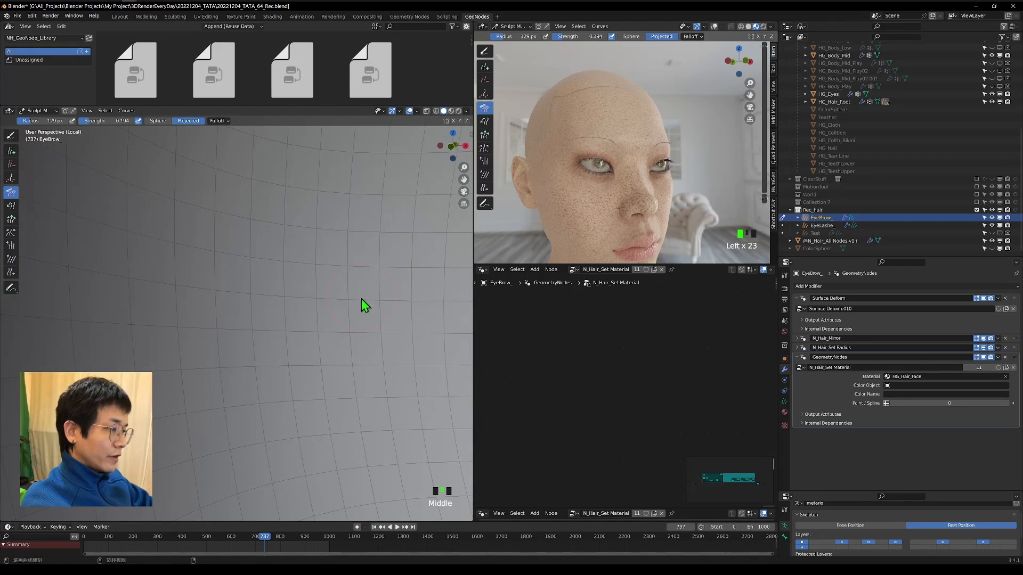
pyautogui.scroll(-6, 256, 307)
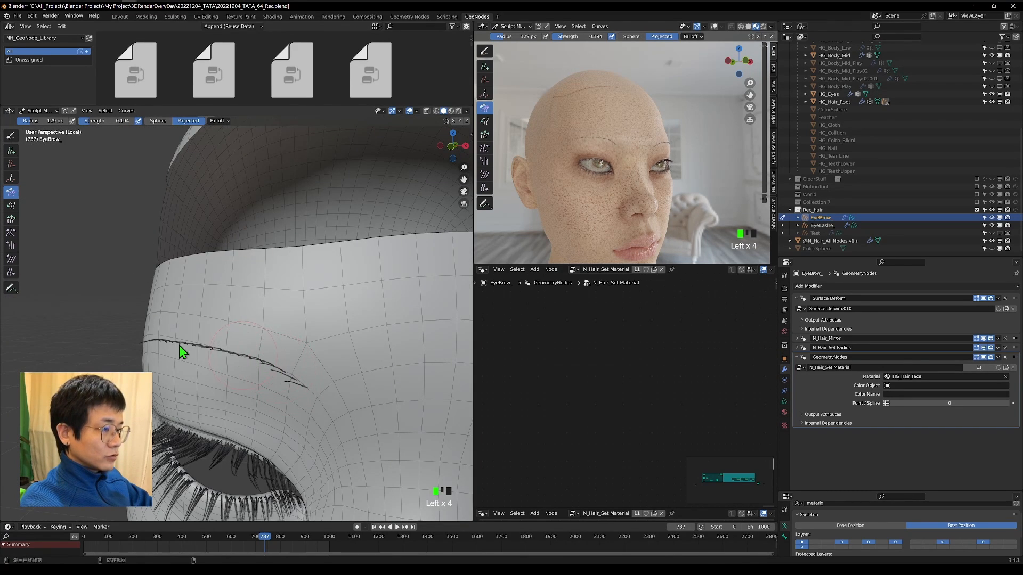
pyautogui.moveTo(179, 345); pyautogui.dragTo(234, 384, button='middle')
pyautogui.scroll(-4, 181, 345)
pyautogui.moveTo(261, 402); pyautogui.dragTo(248, 408)
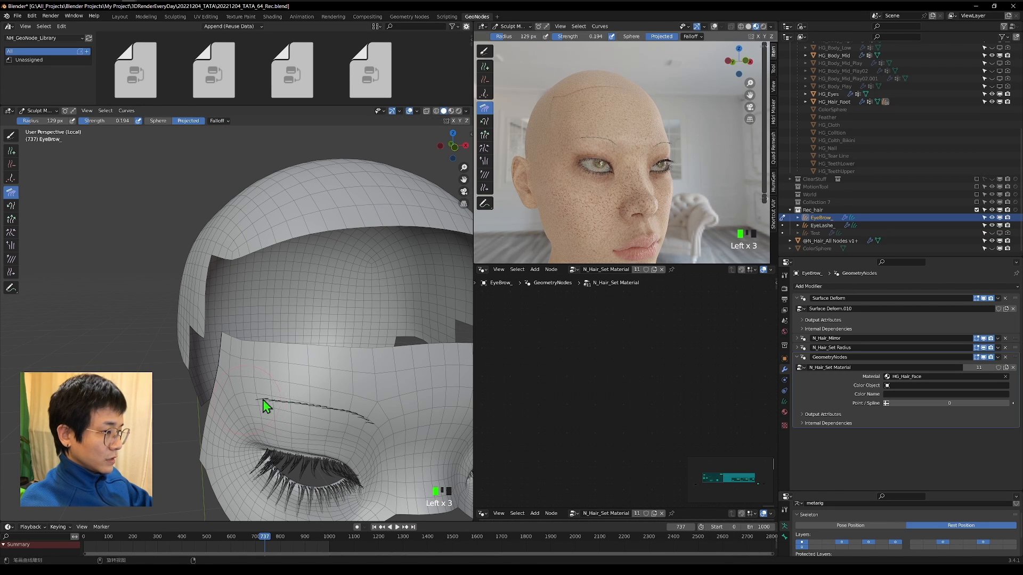
# Add another Geometry Nodes modifier to the eyebrow curves and assign it the N_Hair_Children node group.
pyautogui.click(453, 147)
pyautogui.click(810, 286)
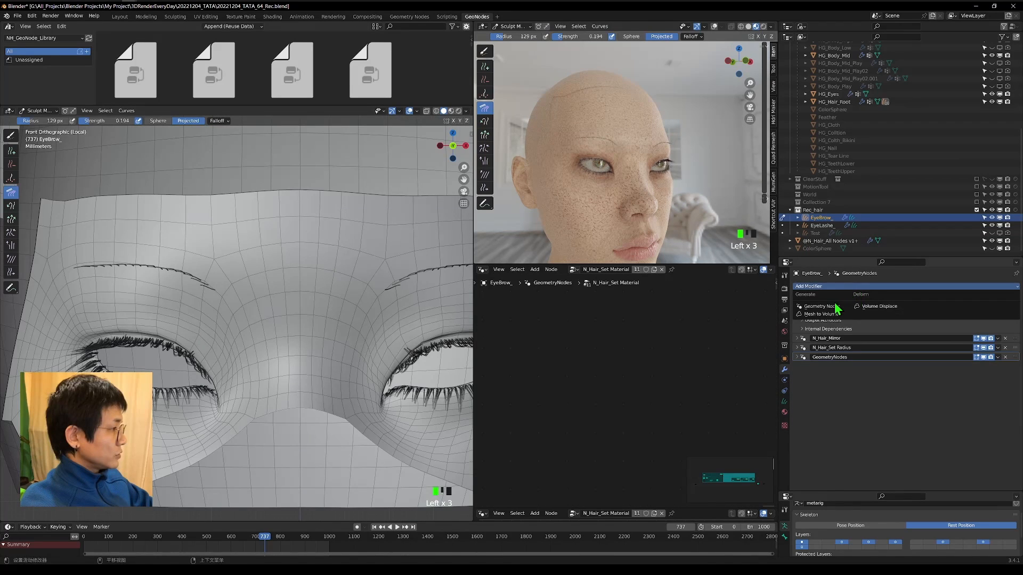
pyautogui.click(820, 306)
pyautogui.click(800, 377)
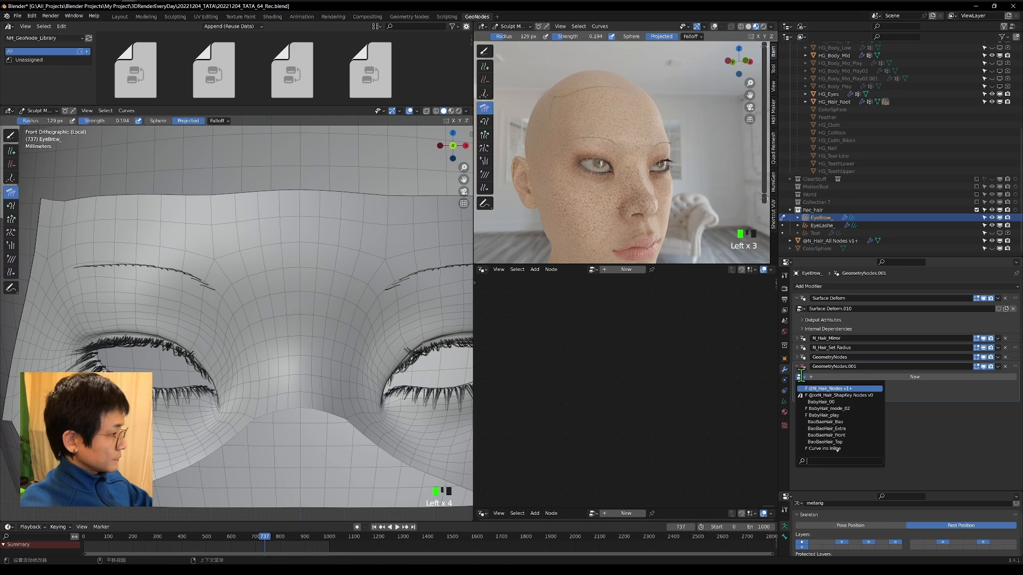
pyautogui.write('ch')
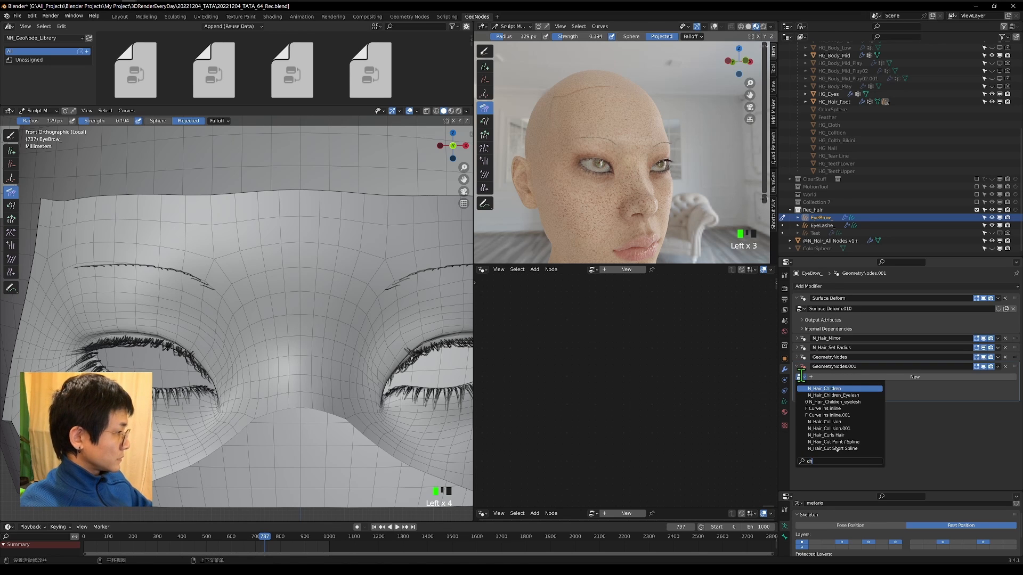
pyautogui.press('Return')
pyautogui.scroll(-1, 404, 405)
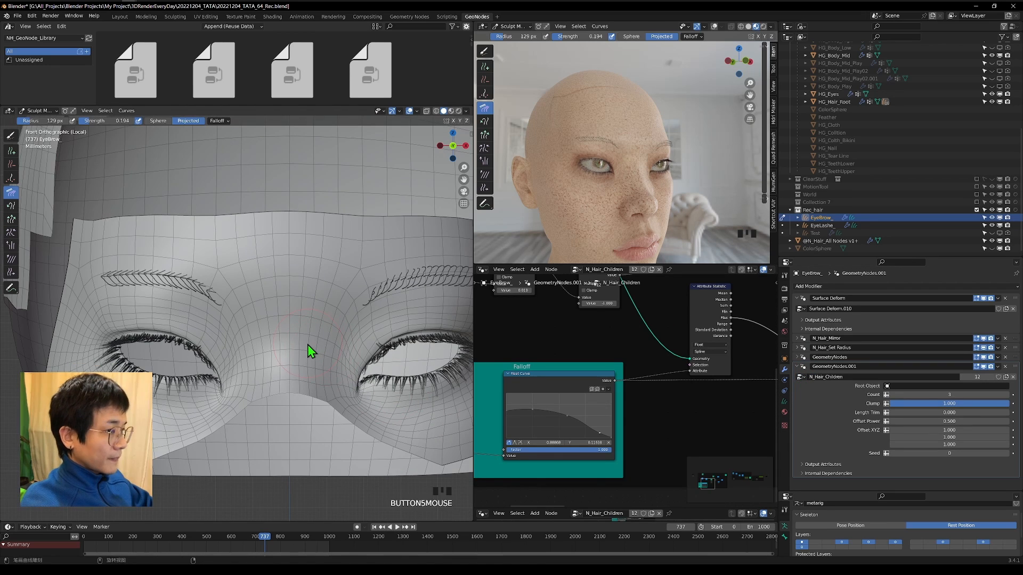
# Set the Root Object of the N_Hair_Children modifier to HG_Hair_Root.
pyautogui.click(899, 386)
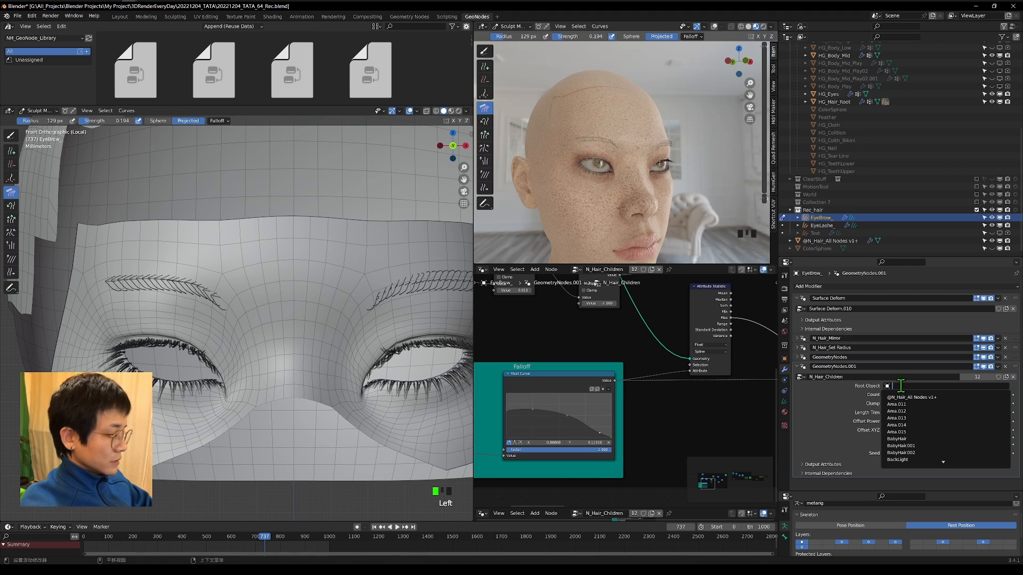
pyautogui.write('roo')
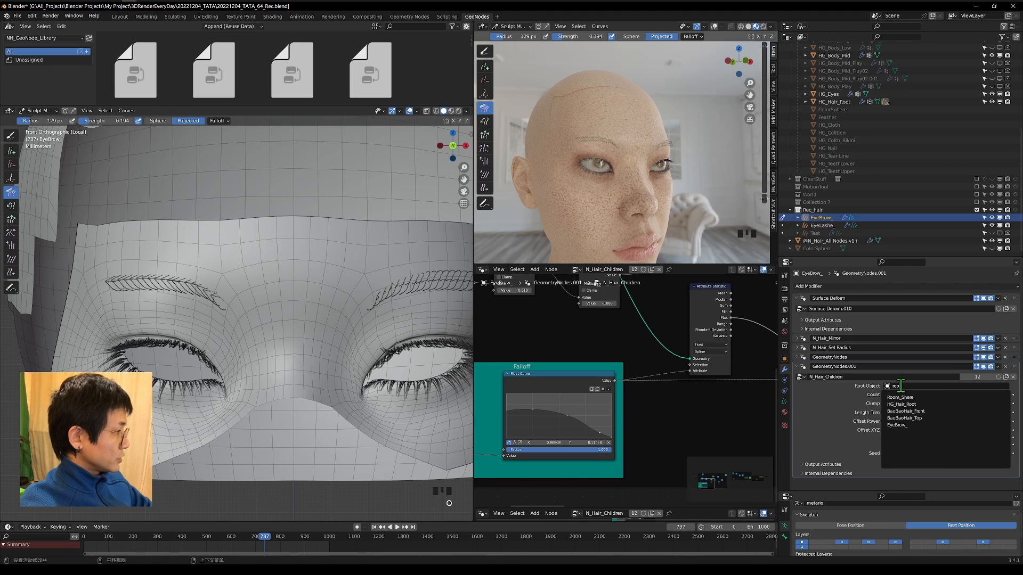
pyautogui.press('Down')
pyautogui.click(901, 388)
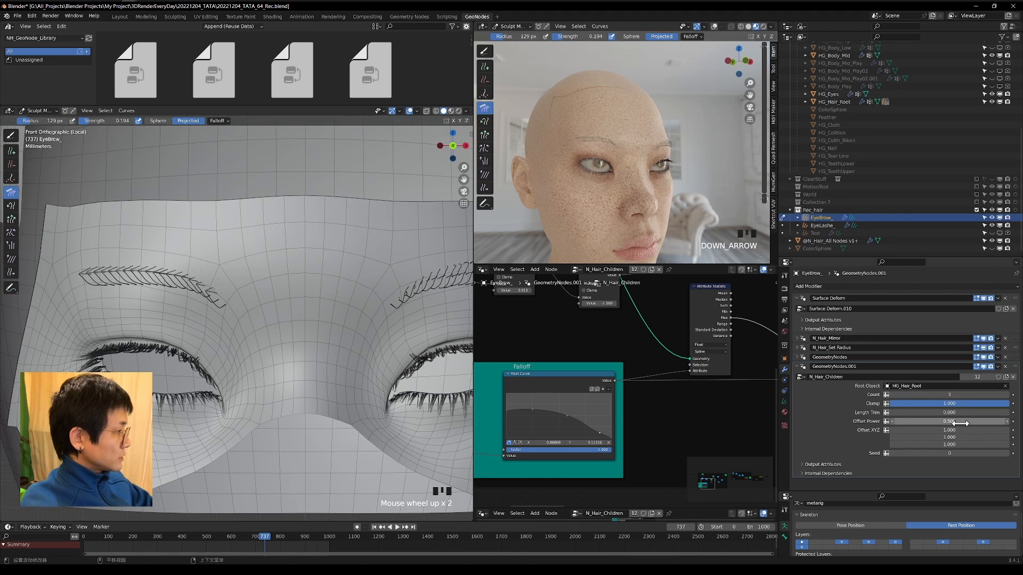
# Set the child hairs' Count to 20, Offset Power to 0.090, Y offset to 0.100 and Z offset to 2.250.
pyautogui.moveTo(949, 422); pyautogui.dragTo(980, 393)
pyautogui.moveTo(952, 444); pyautogui.dragTo(1003, 445)
pyautogui.scroll(3, 347, 331)
pyautogui.keyDown('shift'); pyautogui.moveTo(216, 295); pyautogui.dragTo(293, 314, button='middle'); pyautogui.keyUp('shift')
pyautogui.scroll(2, 250, 333)
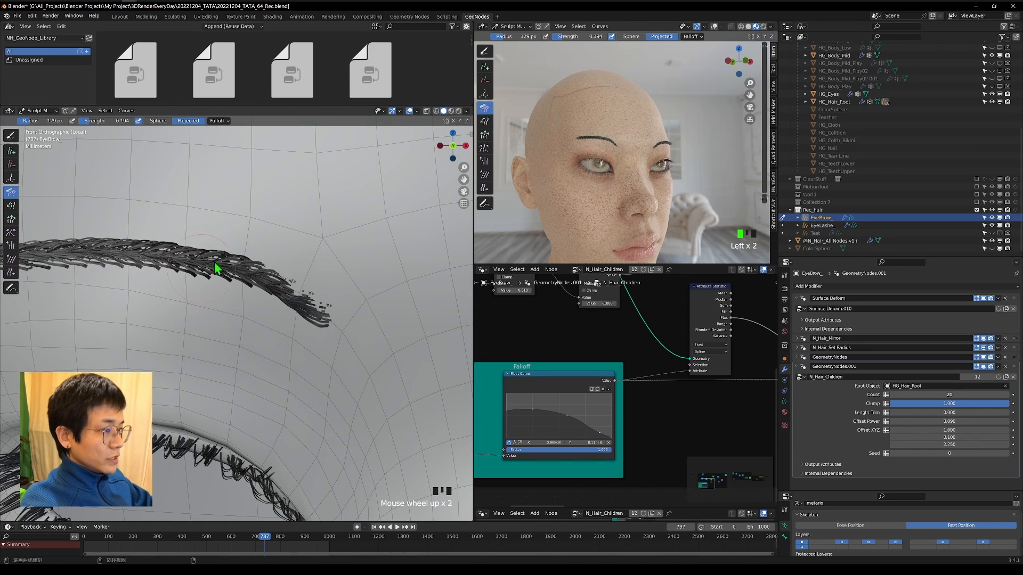
pyautogui.scroll(-3, 286, 336)
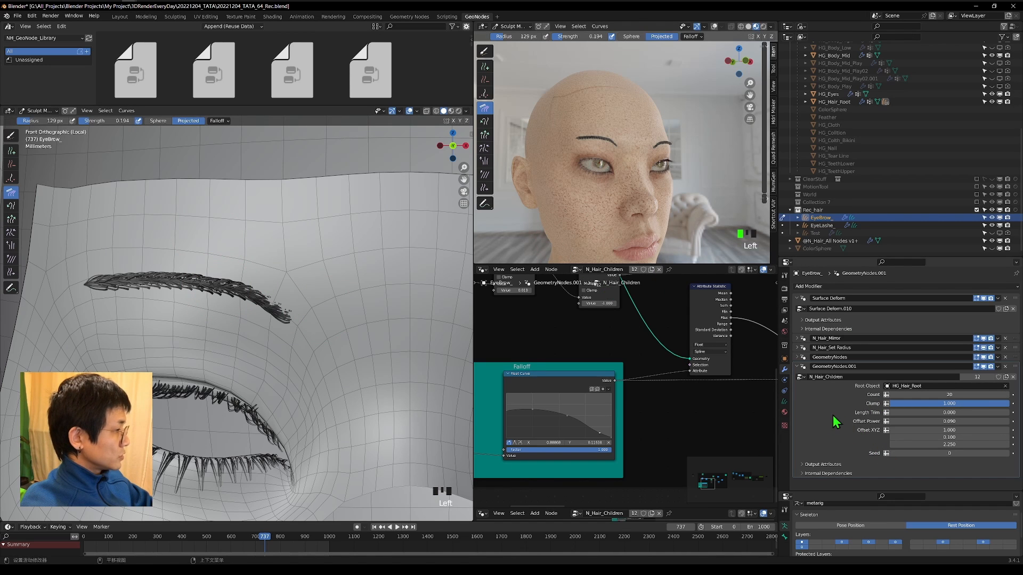
pyautogui.hotkey('ctrl', 'z')
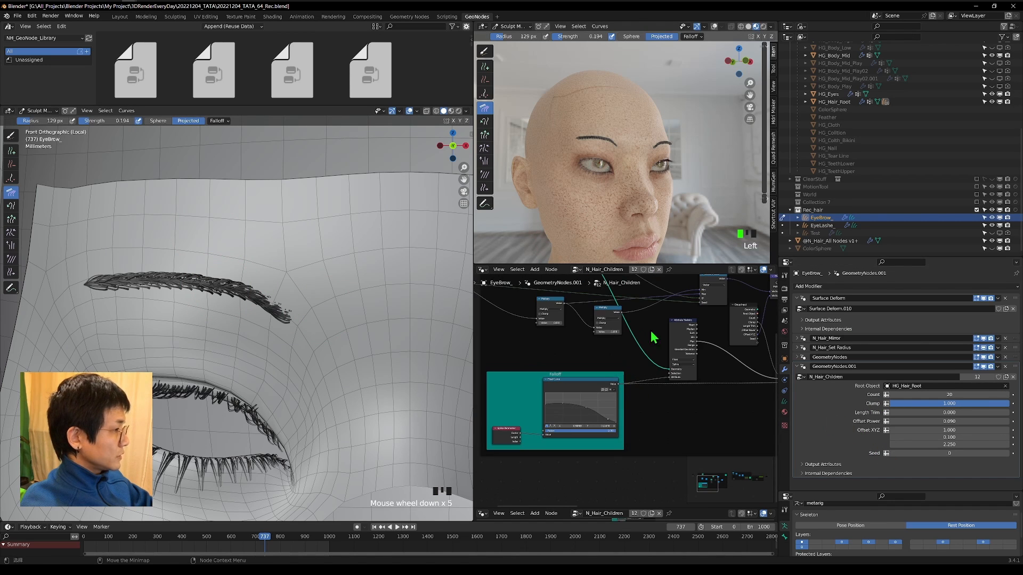
# Make the N_Hair_Children node group single-user and rename the copy N_Hair_Children_EyeBrow.
pyautogui.click(985, 378)
pyautogui.doubleClick(848, 376)
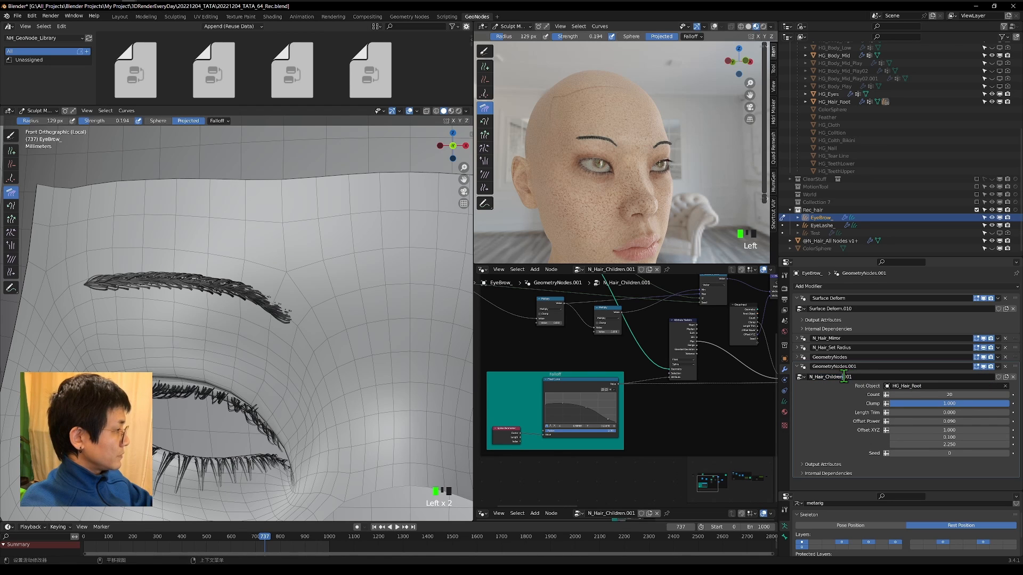
pyautogui.moveTo(844, 377); pyautogui.dragTo(916, 380)
pyautogui.write('_EyeBr')
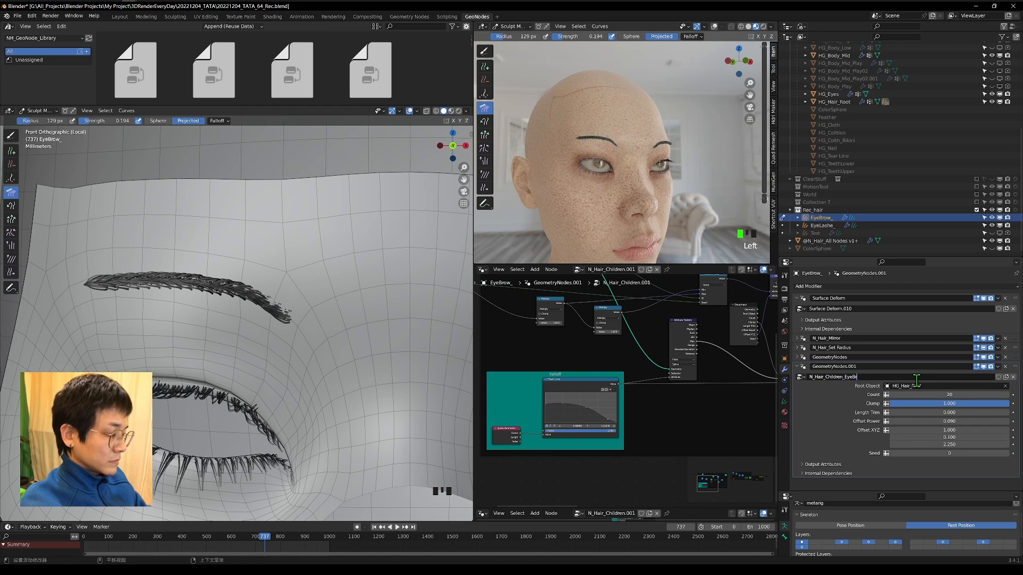
pyautogui.write('ow')
pyautogui.press('Return')
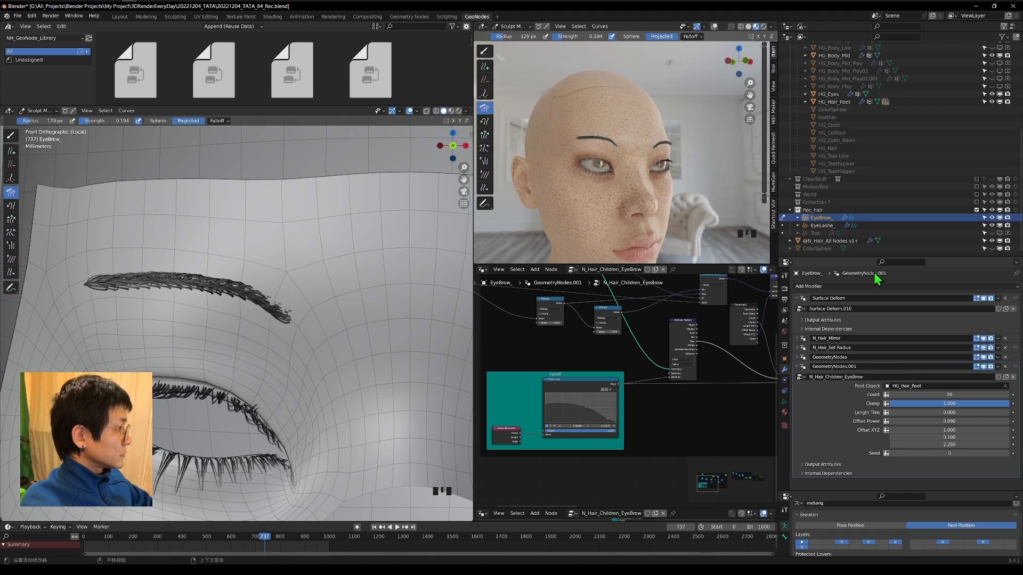
# Reshape the Float Curve in the Falloff frame into a concave slope descending from root to tip.
pyautogui.scroll(3, 548, 424)
pyautogui.moveTo(548, 424); pyautogui.dragTo(640, 400, button='middle')
pyautogui.scroll(2, 213, 341)
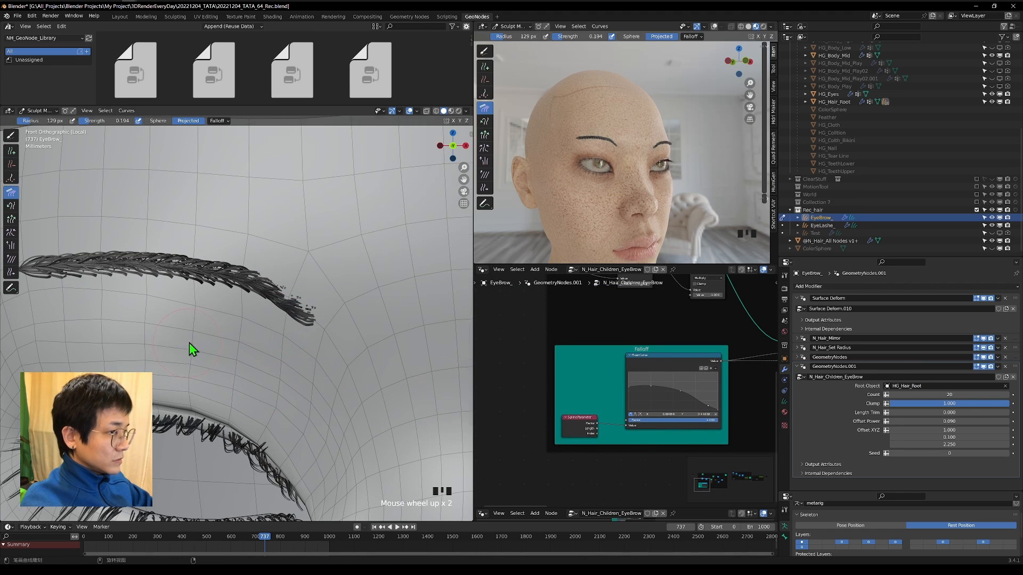
pyautogui.scroll(-2, 240, 337)
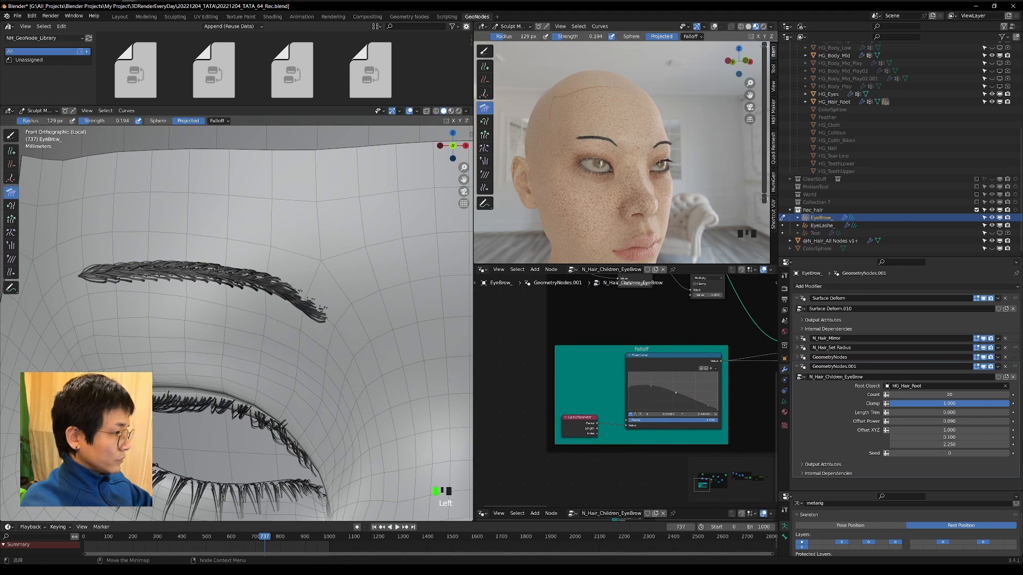
pyautogui.moveTo(676, 393); pyautogui.dragTo(708, 408)
pyautogui.click(687, 401)
pyautogui.click(716, 414)
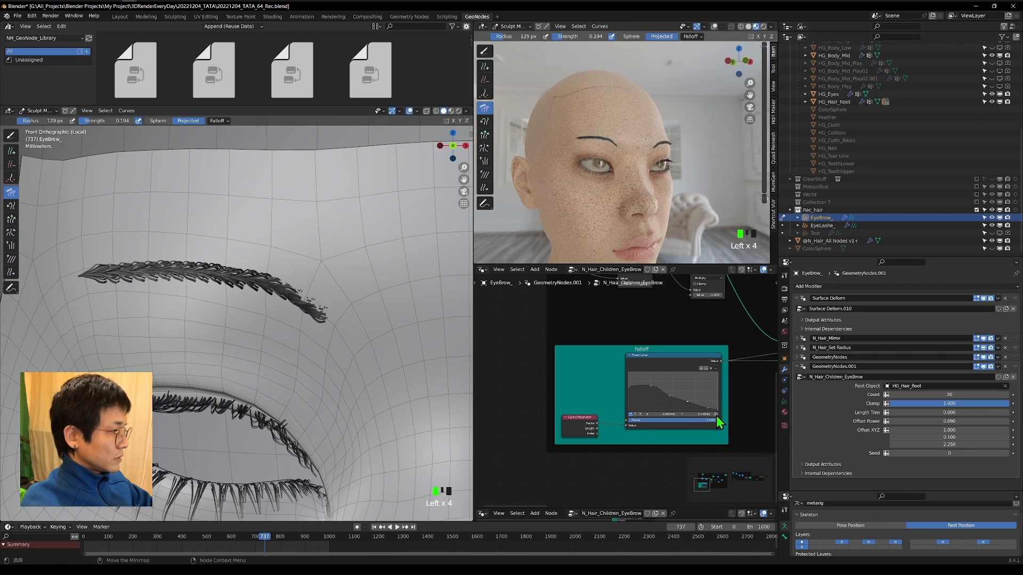
pyautogui.moveTo(650, 385); pyautogui.dragTo(651, 395)
pyautogui.moveTo(670, 395); pyautogui.dragTo(629, 381)
pyautogui.click(708, 408)
pyautogui.moveTo(651, 395); pyautogui.dragTo(690, 407)
# Set the Comb brush radius to 201 px and comb the eyebrow hairs from the nose side outward in an angled view.
pyautogui.moveTo(210, 298); pyautogui.dragTo(299, 392, button='middle')
pyautogui.hotkey('shift', '`')
pyautogui.press('w')
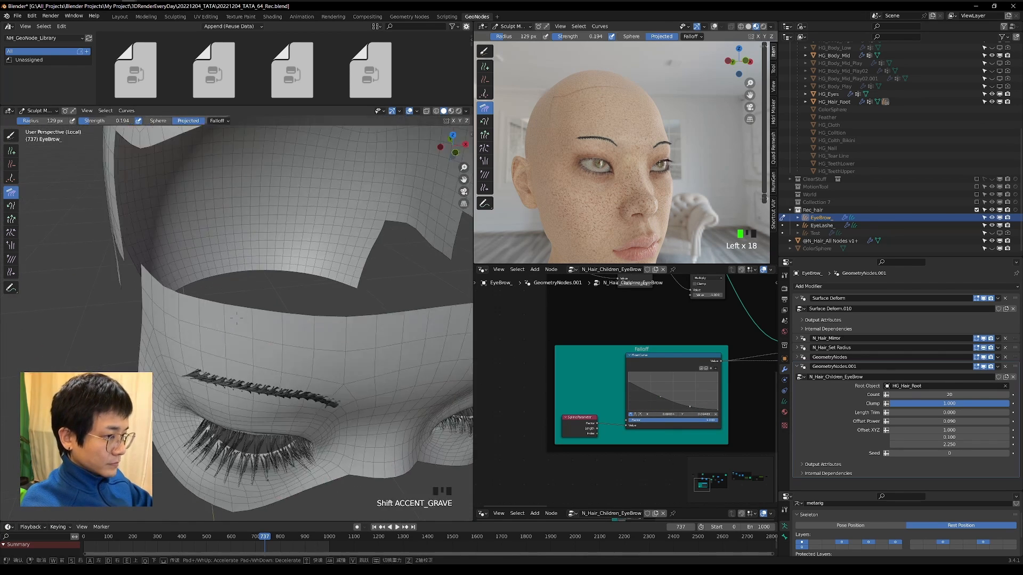
pyautogui.click(236, 318)
pyautogui.press('f')
pyautogui.click(327, 414)
pyautogui.moveTo(327, 414); pyautogui.dragTo(184, 400)
pyautogui.moveTo(379, 457); pyautogui.dragTo(186, 394)
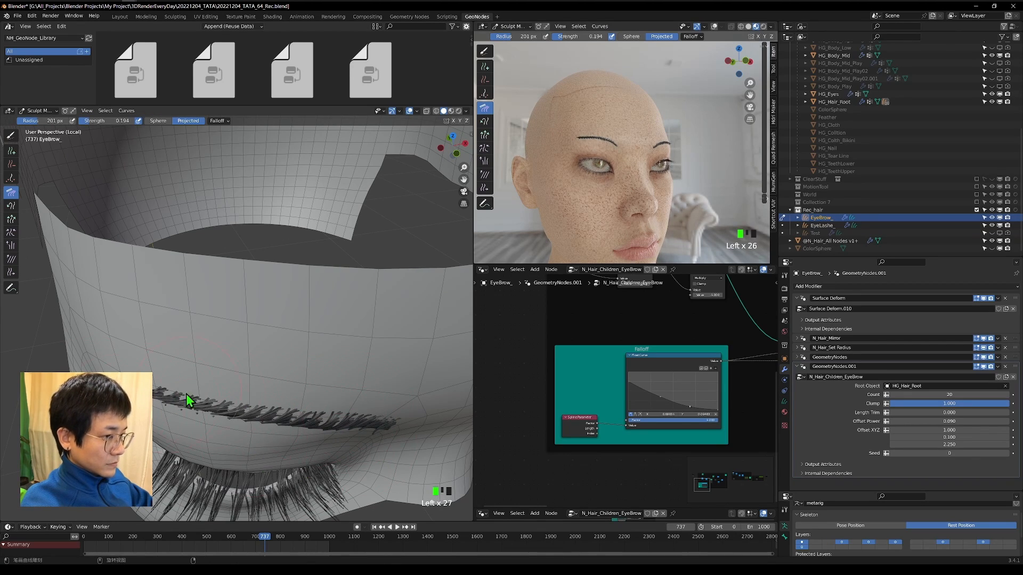
# Comb the hairs along the character's right eyebrow in front view with the 201 px Comb brush.
pyautogui.press('KP_1')
pyautogui.scroll(5, 349, 498)
pyautogui.press('KP_Decimal')
pyautogui.scroll(-1, 269, 388)
pyautogui.scroll(-1, 269, 388)
pyautogui.moveTo(104, 364)
pyautogui.mouseDown()
pyautogui.moveTo(289, 366)
pyautogui.moveTo(330, 386)
pyautogui.mouseUp()
pyautogui.moveTo(114, 367); pyautogui.dragTo(367, 410)
pyautogui.scroll(-1, 121, 364)
pyautogui.scroll(1, 121, 364)
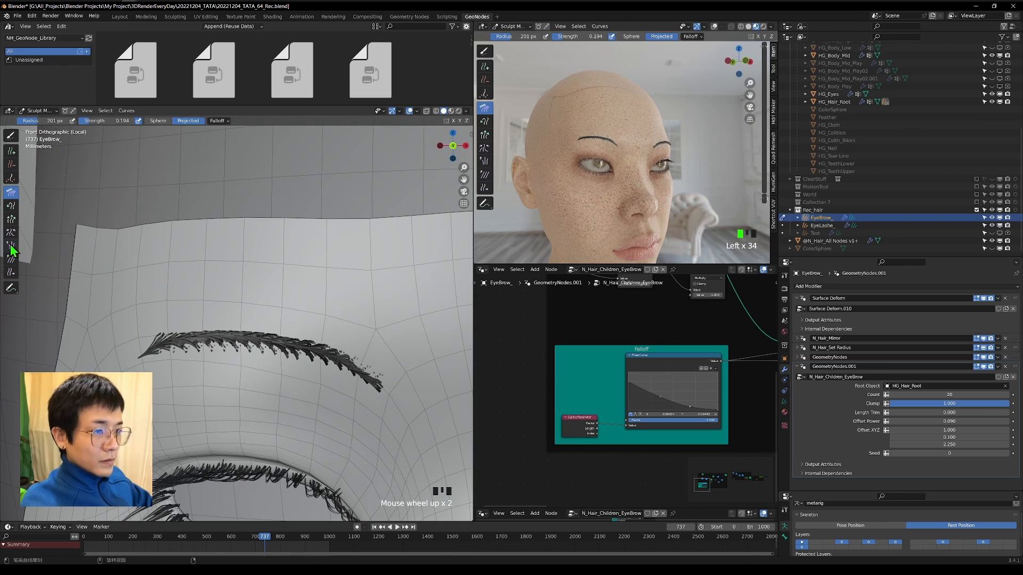
# Slide the hair roots at the outer end of the right eyebrow with the Slide brush, and reduce its radius to 212 px.
pyautogui.scroll(3, 692, 132)
pyautogui.press('KP_1')
pyautogui.scroll(1, 167, 383)
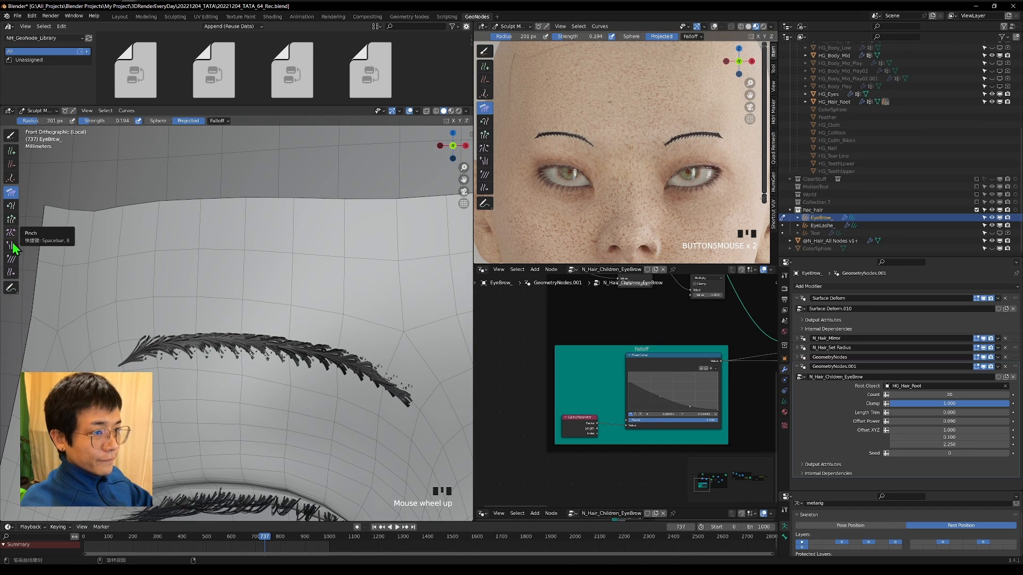
pyautogui.click(11, 273)
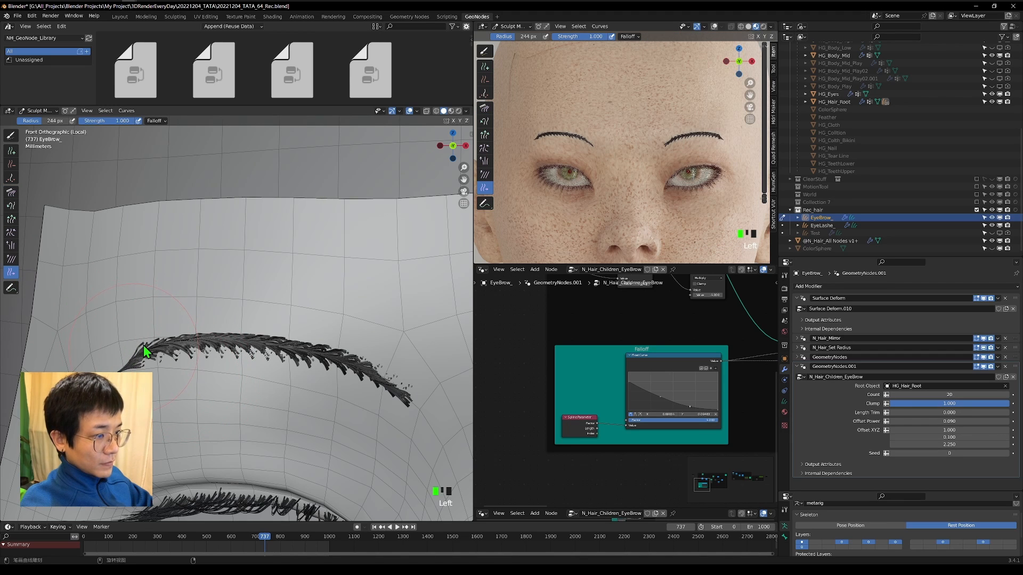
pyautogui.moveTo(155, 341); pyautogui.dragTo(183, 340)
pyautogui.moveTo(183, 341); pyautogui.dragTo(209, 343)
pyautogui.press('f')
pyautogui.click(125, 337)
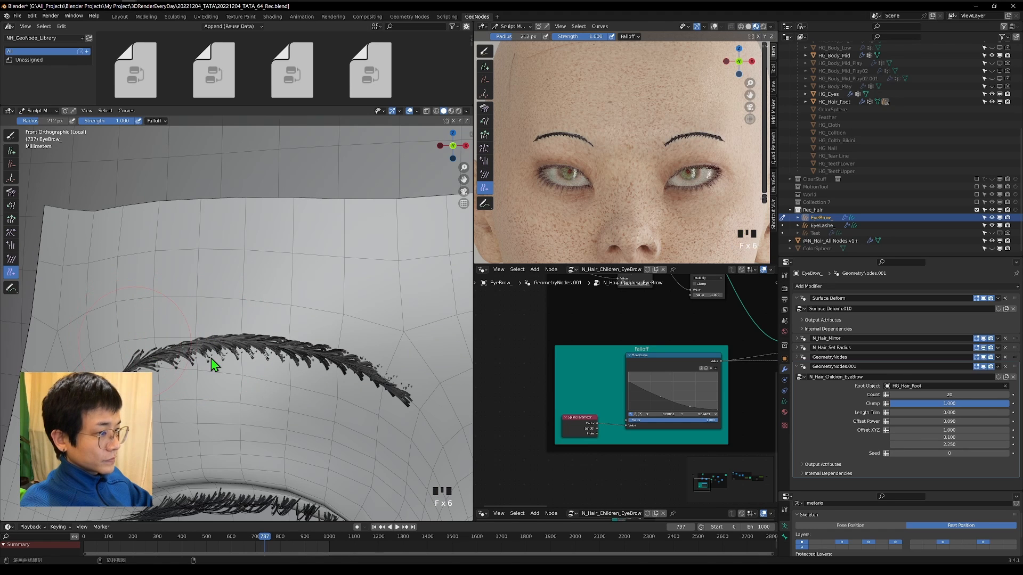
# Slide the hair roots near the inner end of the eyebrow in the shaded viewport with a 94 px Slide brush.
pyautogui.scroll(2, 327, 367)
pyautogui.moveTo(628, 151); pyautogui.dragTo(631, 151)
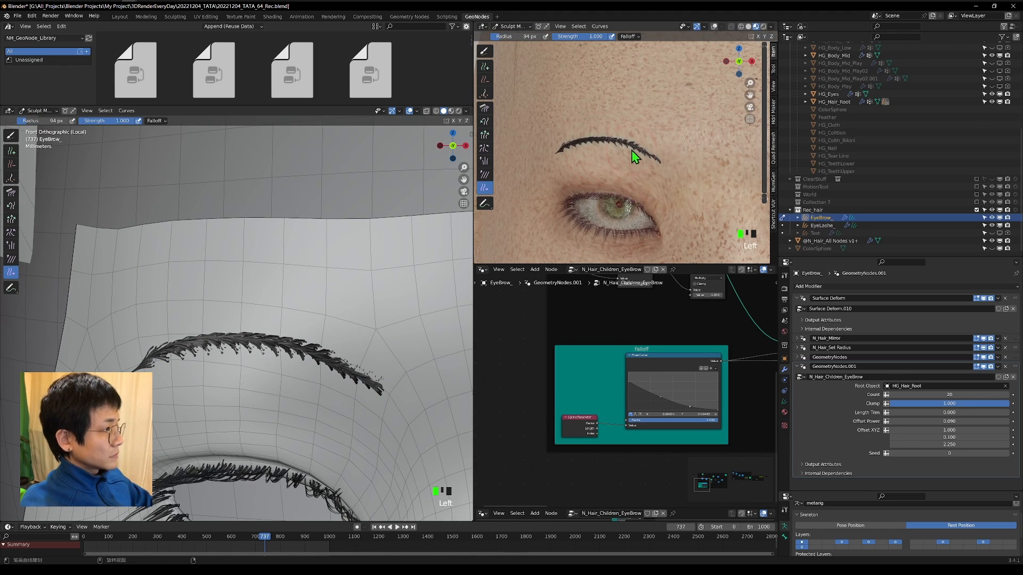
pyautogui.moveTo(631, 150); pyautogui.dragTo(634, 149)
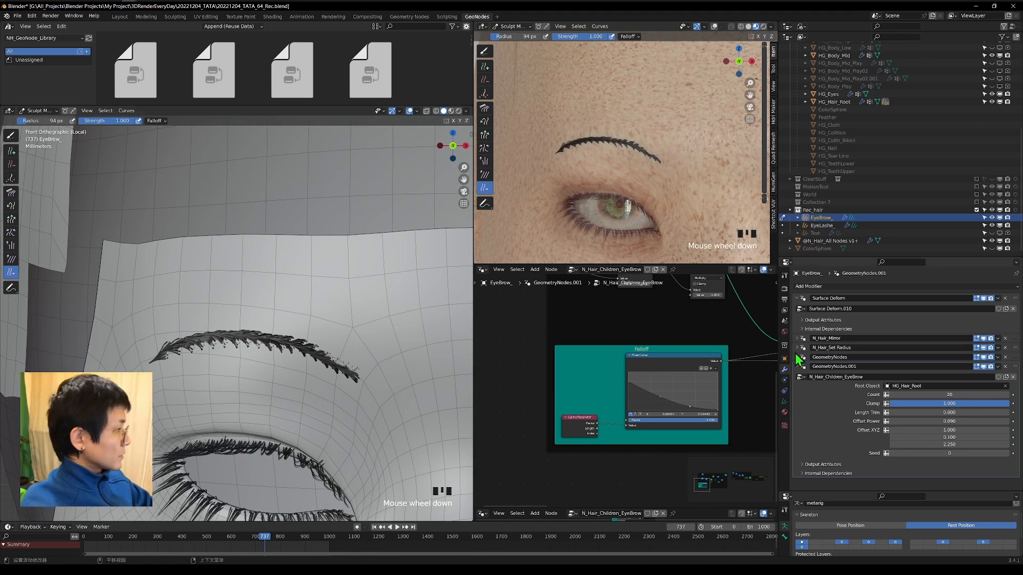
# Adjust the N_Hair_Set Radius values and name the last two modifiers N_Hair_Set Material and N_Hair_Children_EyeBrow.
pyautogui.click(797, 348)
pyautogui.click(908, 367)
pyautogui.doubleClick(906, 377)
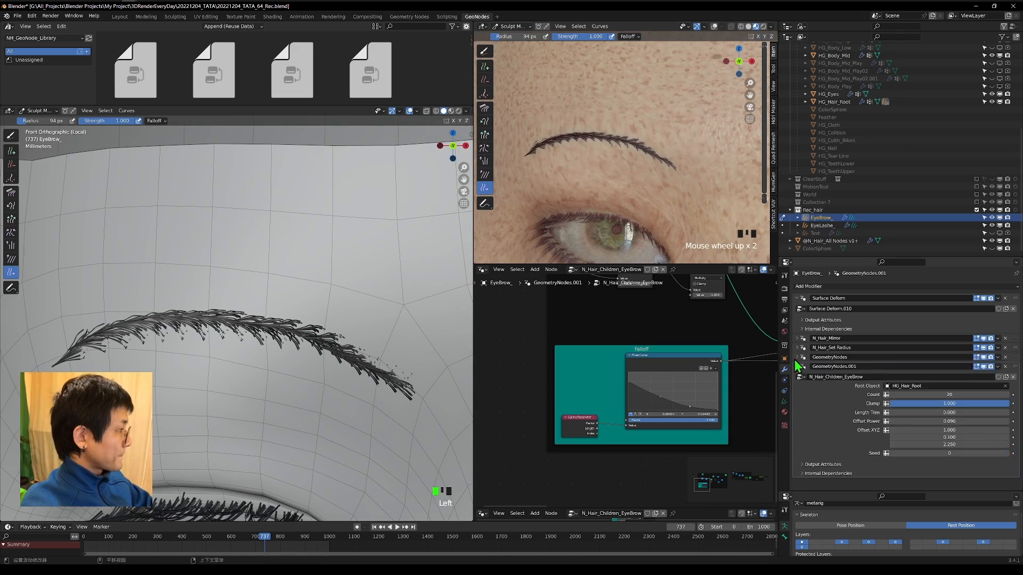
pyautogui.click(798, 341)
pyautogui.click(797, 339)
pyautogui.click(797, 357)
pyautogui.click(797, 367)
# Set the child hairs' Count to 10 and Seed to 1 in the N_Hair_Children_EyeBrow modifier.
pyautogui.doubleClick(950, 395)
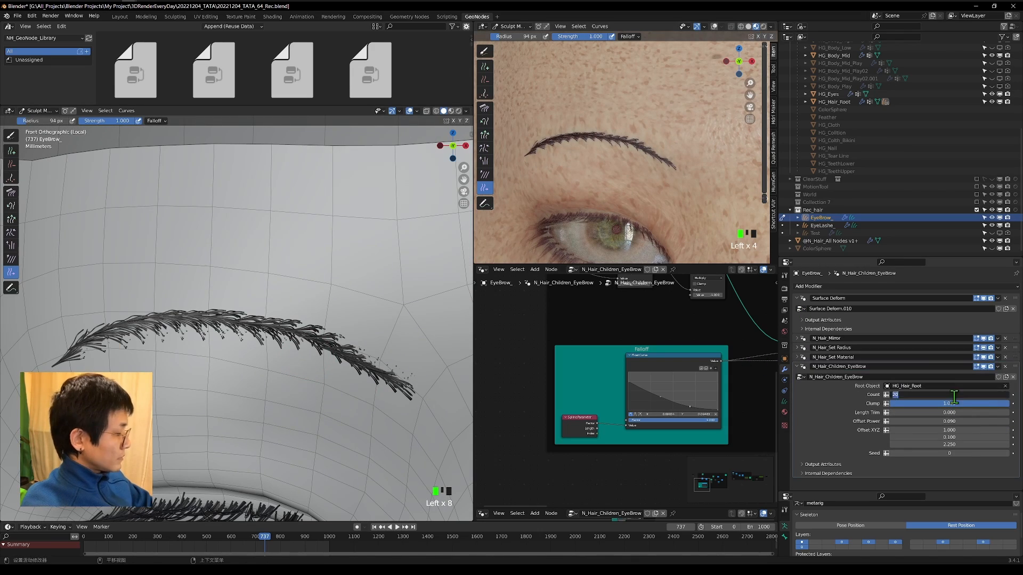
pyautogui.write('10')
pyautogui.click(1006, 453)
# Set the Comb brush radius to 153 px and comb the inner half of the character's right eyebrow.
pyautogui.click(11, 193)
pyautogui.scroll(-2, 232, 362)
pyautogui.press('`')
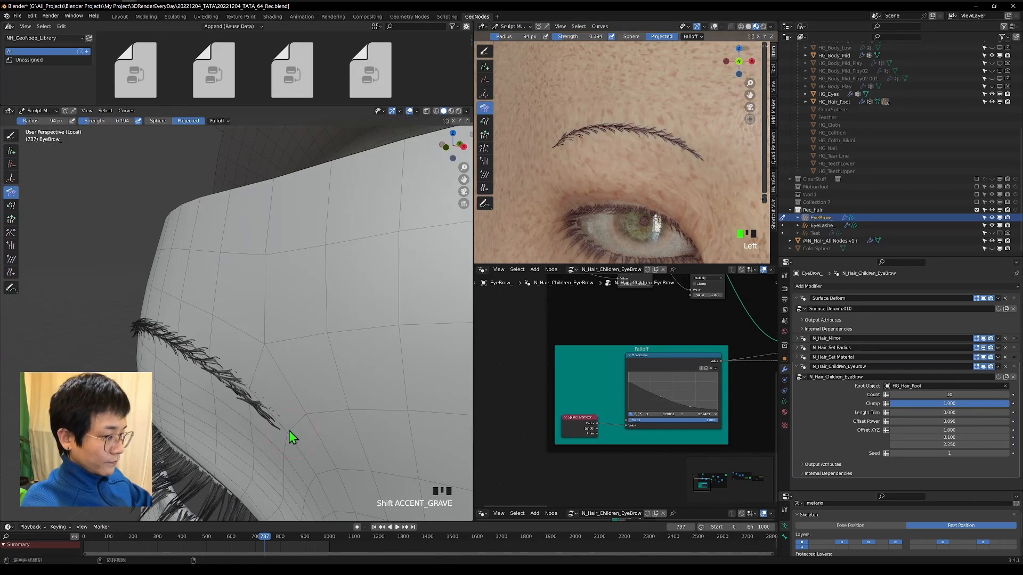
pyautogui.press('f')
pyautogui.moveTo(288, 430); pyautogui.dragTo(258, 395)
pyautogui.click(445, 147)
pyautogui.scroll(10, 356, 290)
pyautogui.scroll(8, 227, 374)
pyautogui.moveTo(356, 290)
pyautogui.keyDown('shift'); pyautogui.mouseDown(button='middle')
pyautogui.moveTo(227, 374)
pyautogui.moveTo(287, 384)
pyautogui.moveTo(281, 367)
pyautogui.mouseUp(button='middle'); pyautogui.keyUp('shift')
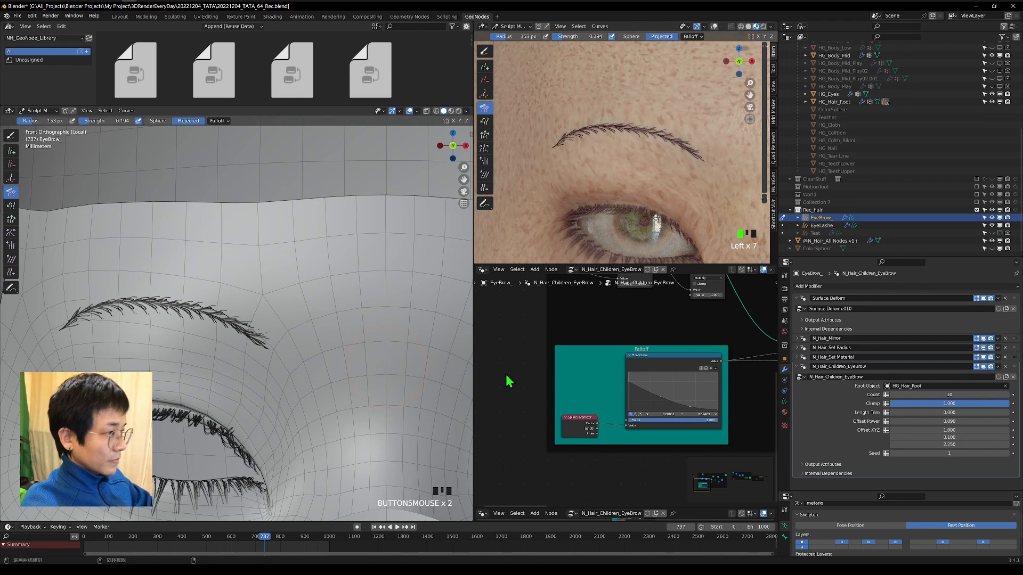
# Duplicate the N_Hair_Children_EyeBrow modifier and move the copy above the original in the modifier stack.
pyautogui.click(797, 366)
pyautogui.click(998, 367)
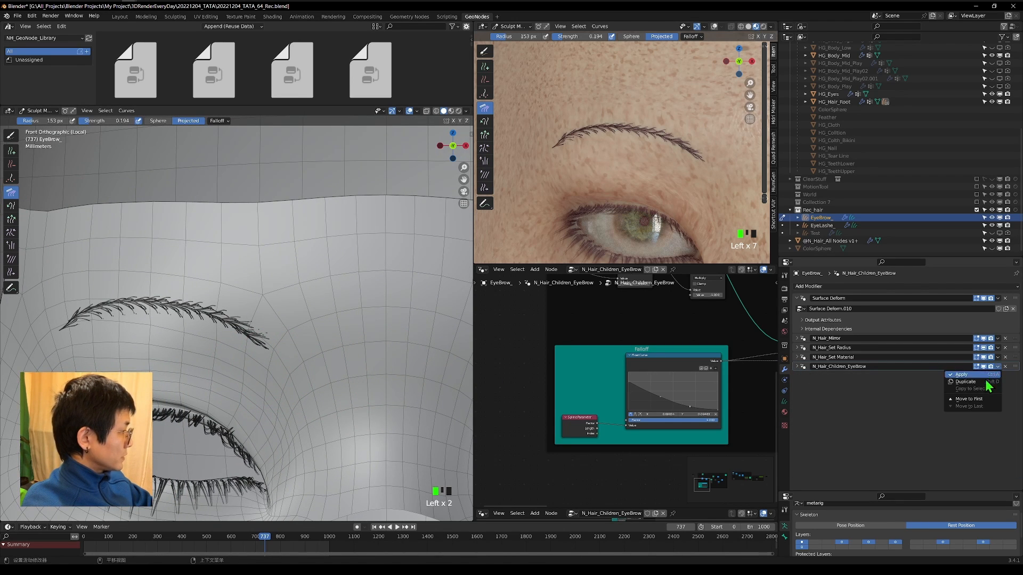
pyautogui.click(982, 382)
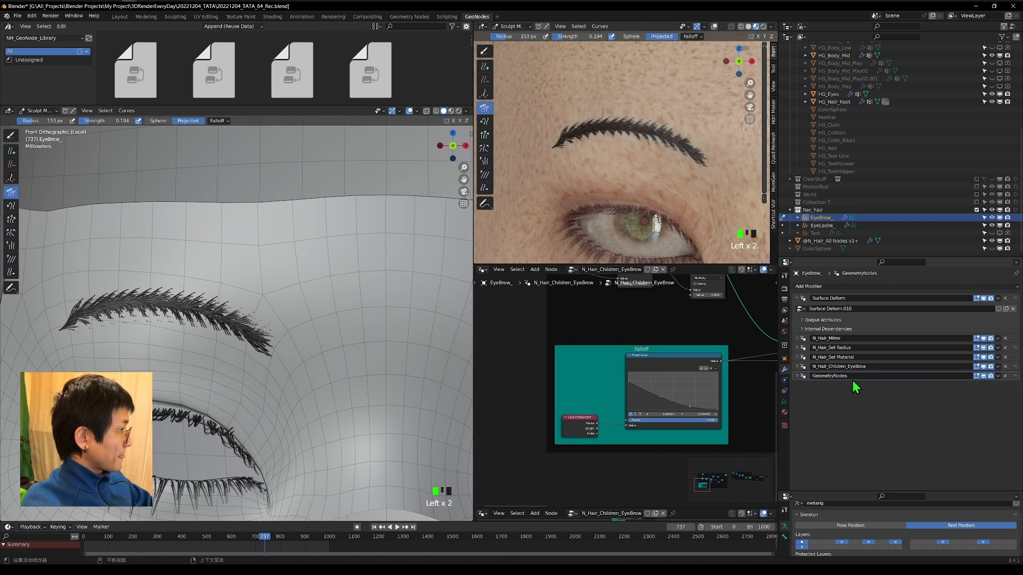
pyautogui.moveTo(1015, 376); pyautogui.dragTo(831, 372)
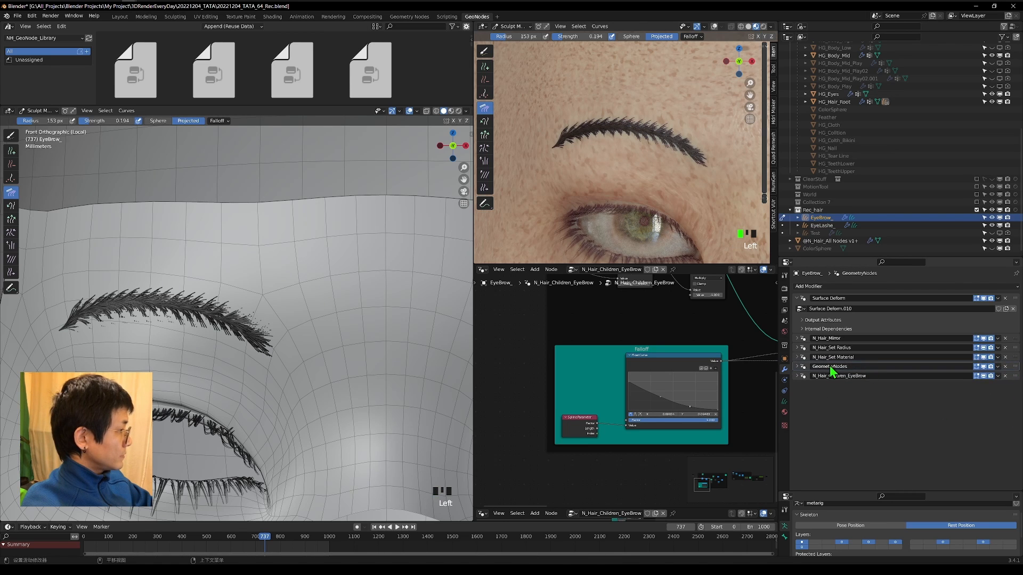
# Set the duplicated child-hair modifier to Count 3, Clamp about 0.27, Offset Z 1.770 and Seed 37, and adjust its Offset Y.
pyautogui.click(797, 366)
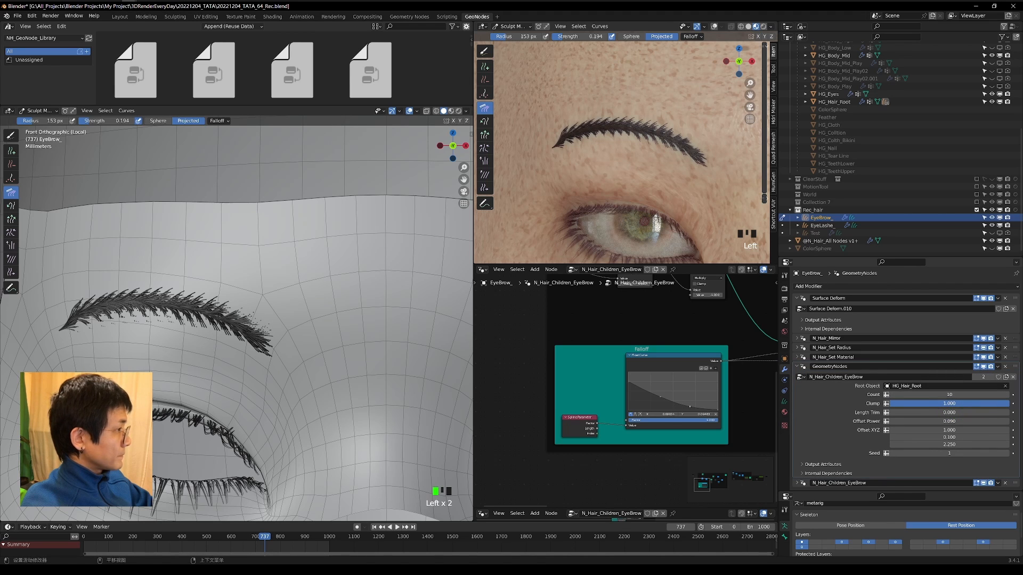
pyautogui.moveTo(980, 404); pyautogui.dragTo(895, 403)
pyautogui.moveTo(949, 454)
pyautogui.mouseDown()
pyautogui.moveTo(985, 454)
pyautogui.moveTo(900, 437)
pyautogui.moveTo(959, 438)
pyautogui.mouseUp()
pyautogui.click(797, 366)
pyautogui.click(797, 367)
pyautogui.moveTo(949, 444); pyautogui.dragTo(924, 445)
pyautogui.click(892, 395)
pyautogui.click(892, 395)
pyautogui.click(892, 395)
pyautogui.click(892, 395)
pyautogui.click(892, 396)
pyautogui.click(1007, 395)
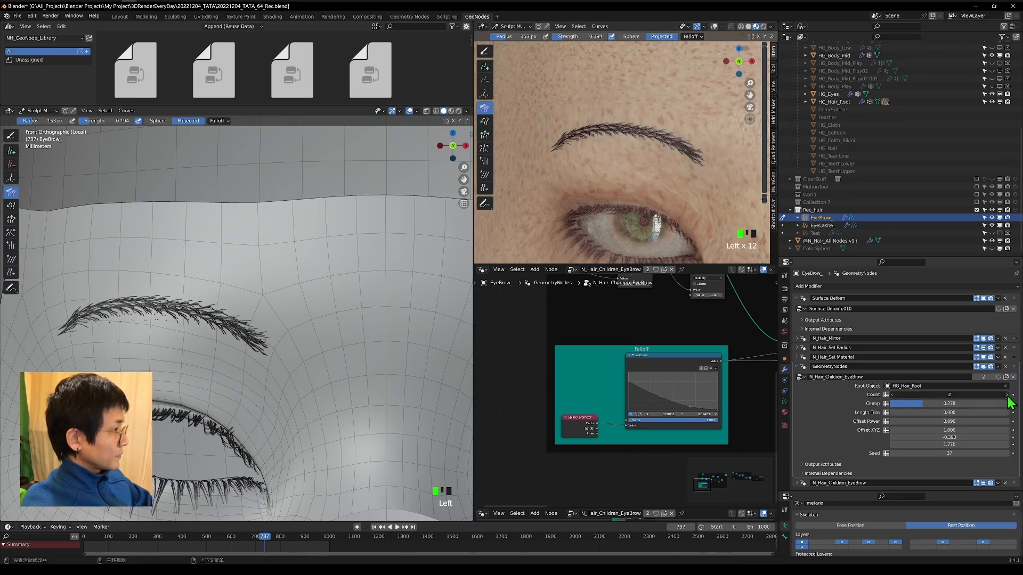
pyautogui.click(1006, 396)
# Slide the hair roots along the upper edge of the character's right eyebrow with a 153 px Slide brush.
pyautogui.scroll(-4, 235, 319)
pyautogui.scroll(-2, 667, 190)
pyautogui.scroll(5, 667, 191)
pyautogui.scroll(4, 159, 346)
pyautogui.click(11, 272)
pyautogui.moveTo(128, 287)
pyautogui.mouseDown()
pyautogui.moveTo(100, 302)
pyautogui.moveTo(112, 285)
pyautogui.mouseUp()
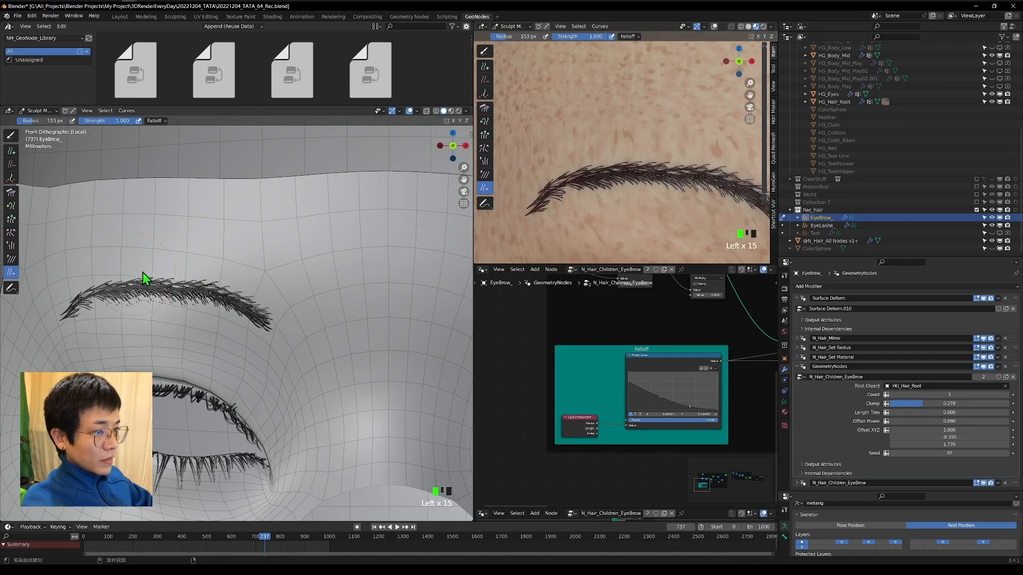
# Comb the eyebrow hairs from an angled side view with the 153 px Comb brush.
pyautogui.scroll(-4, 160, 299)
pyautogui.scroll(-6, 639, 160)
pyautogui.scroll(4, 206, 301)
pyautogui.moveTo(206, 301); pyautogui.dragTo(107, 277)
pyautogui.scroll(-2, 639, 160)
pyautogui.moveTo(178, 319); pyautogui.dragTo(264, 337, button='middle')
pyautogui.scroll(-6, 264, 337)
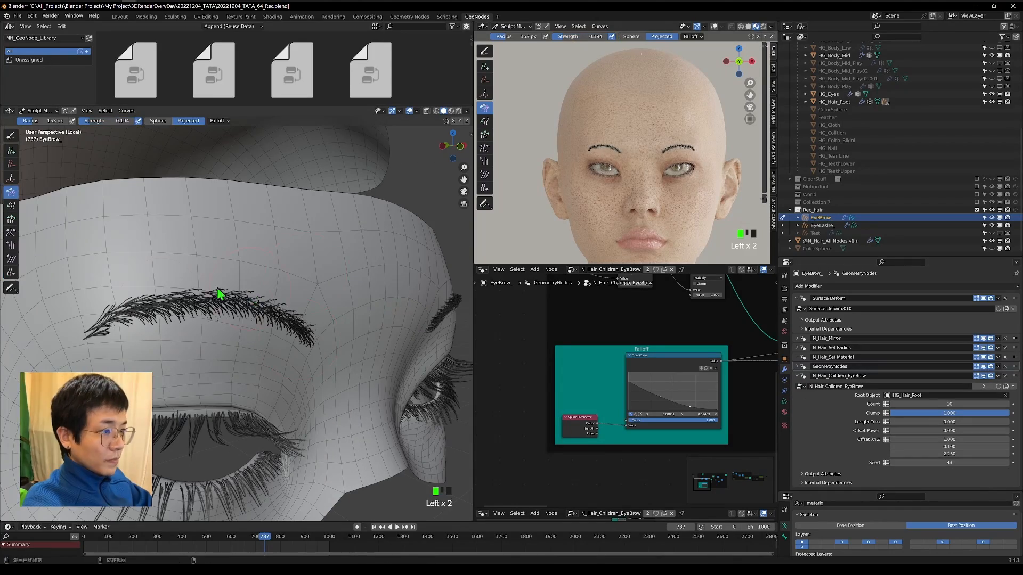
pyautogui.moveTo(221, 297); pyautogui.dragTo(256, 372, button='middle')
pyautogui.scroll(3, 392, 399)
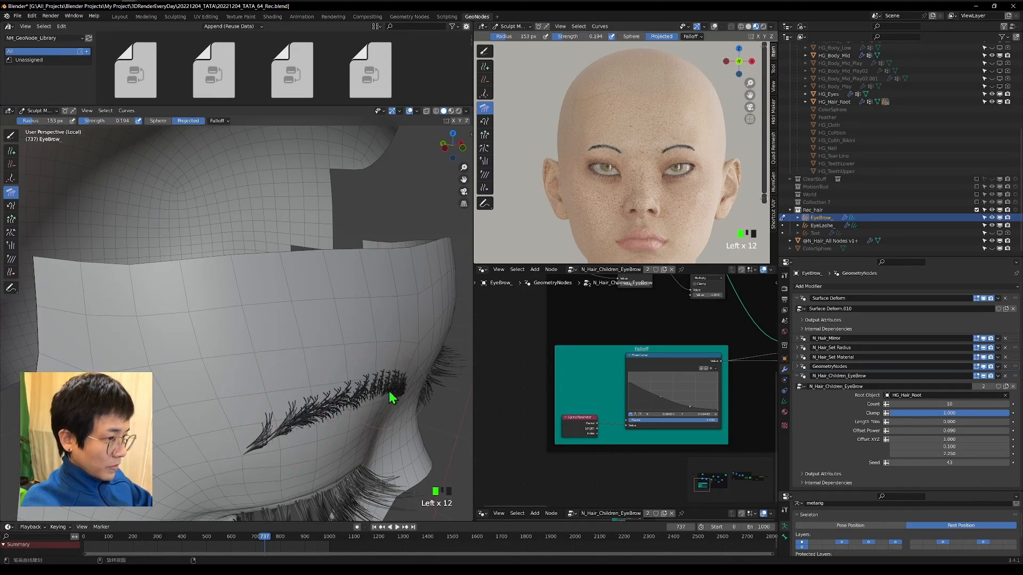
pyautogui.moveTo(390, 393); pyautogui.dragTo(267, 392, button='middle')
pyautogui.moveTo(207, 234); pyautogui.dragTo(144, 261)
pyautogui.scroll(12, 618, 149)
pyautogui.scroll(-4, 618, 149)
# Toggle the N_Hair_Children_EyeBrow modifier's viewport display off and on to compare the eyebrow's density.
pyautogui.click(797, 376)
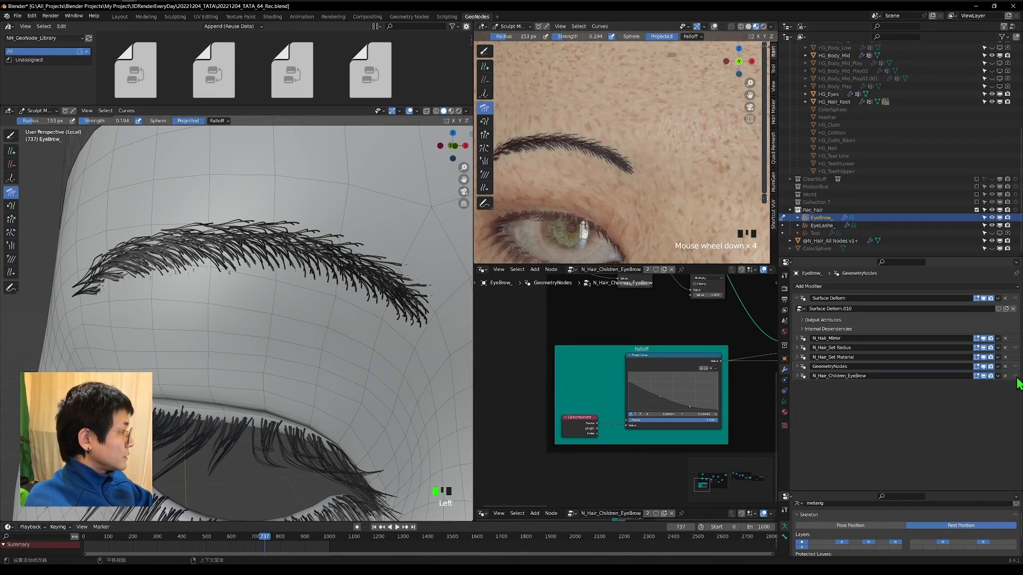
pyautogui.click(984, 375)
pyautogui.click(984, 375)
pyautogui.click(985, 375)
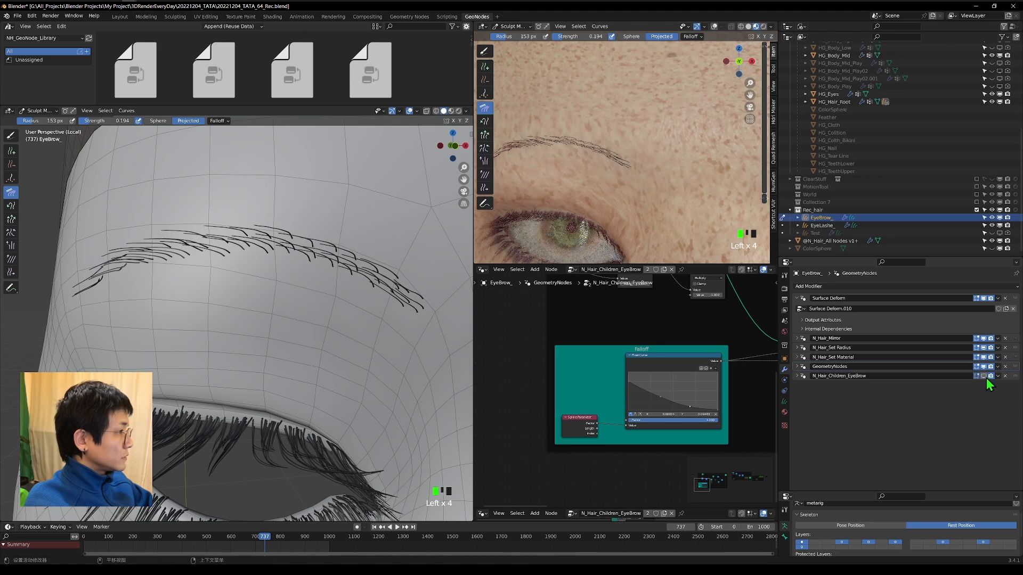
pyautogui.click(986, 378)
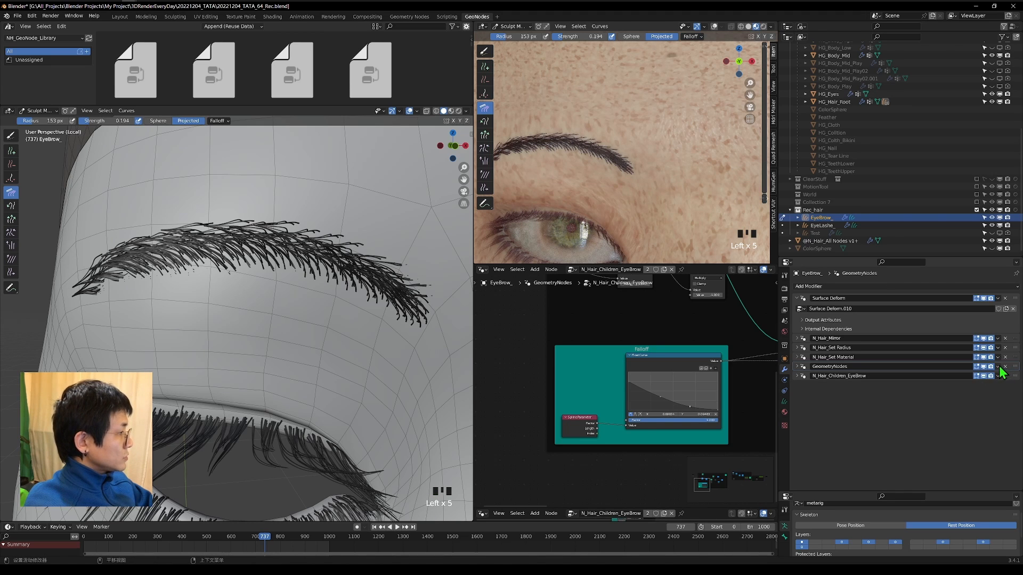
# Apply both child-hair modifiers, GeometryNodes and N_Hair_Children_EyeBrow, to the eyebrow curves.
pyautogui.click(998, 367)
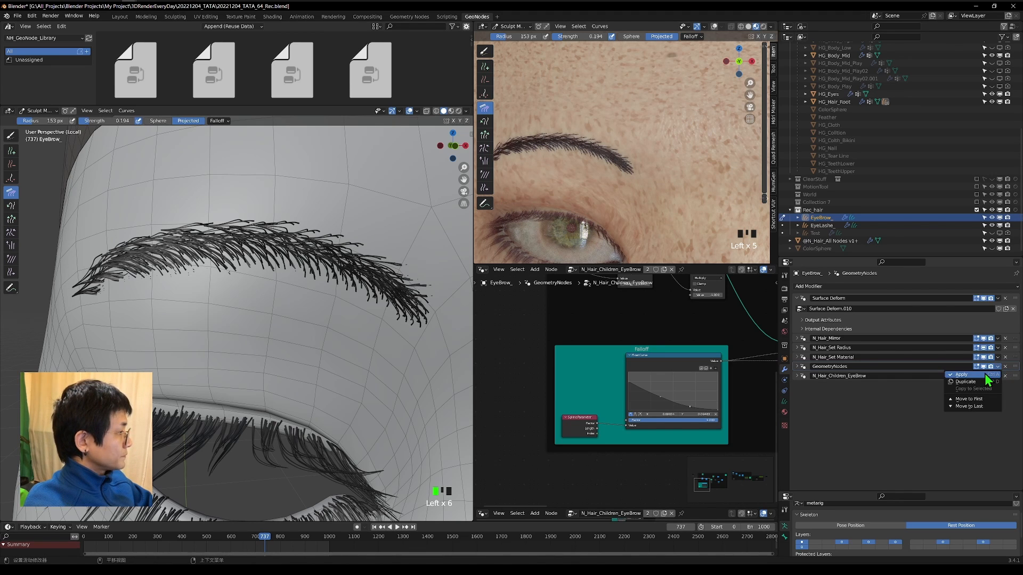
pyautogui.click(984, 374)
pyautogui.click(998, 367)
pyautogui.click(960, 374)
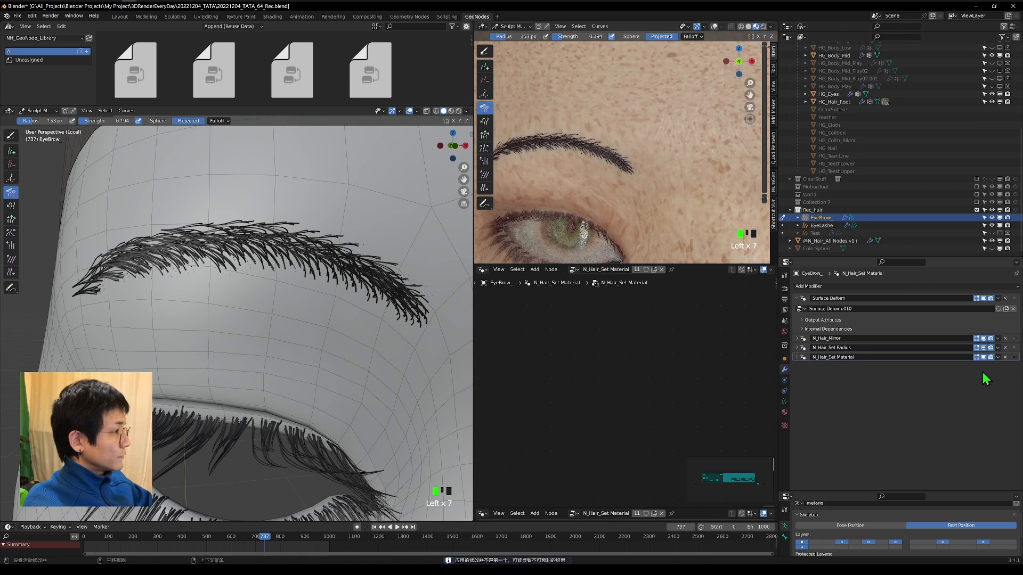
# Comb the applied eyebrow hairs along the brow, enlarging the Comb brush to 197 px and up to 238 px.
pyautogui.press('KP_1')
pyautogui.scroll(-3, 647, 162)
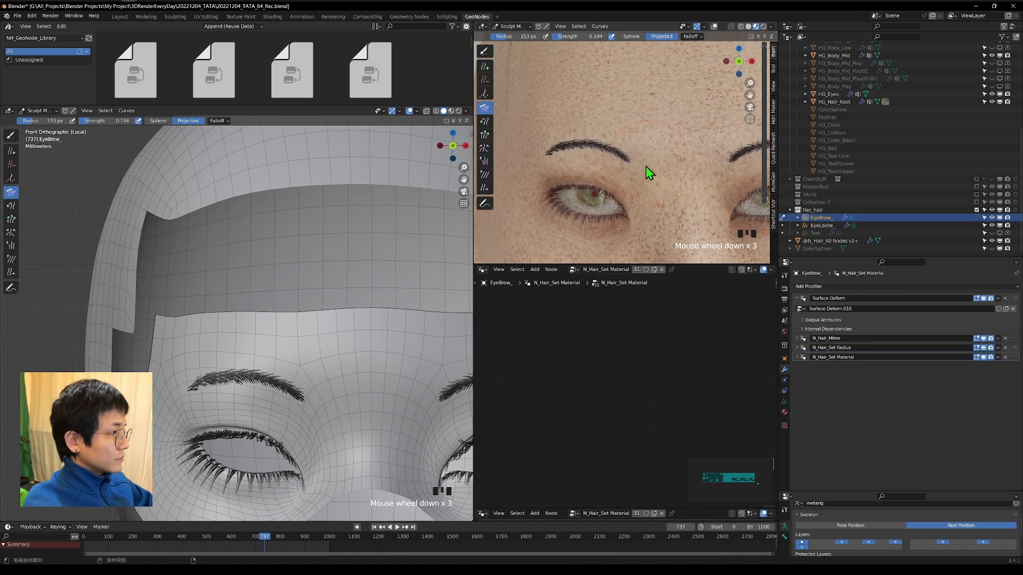
pyautogui.scroll(2, 225, 322)
pyautogui.moveTo(300, 317); pyautogui.dragTo(274, 324)
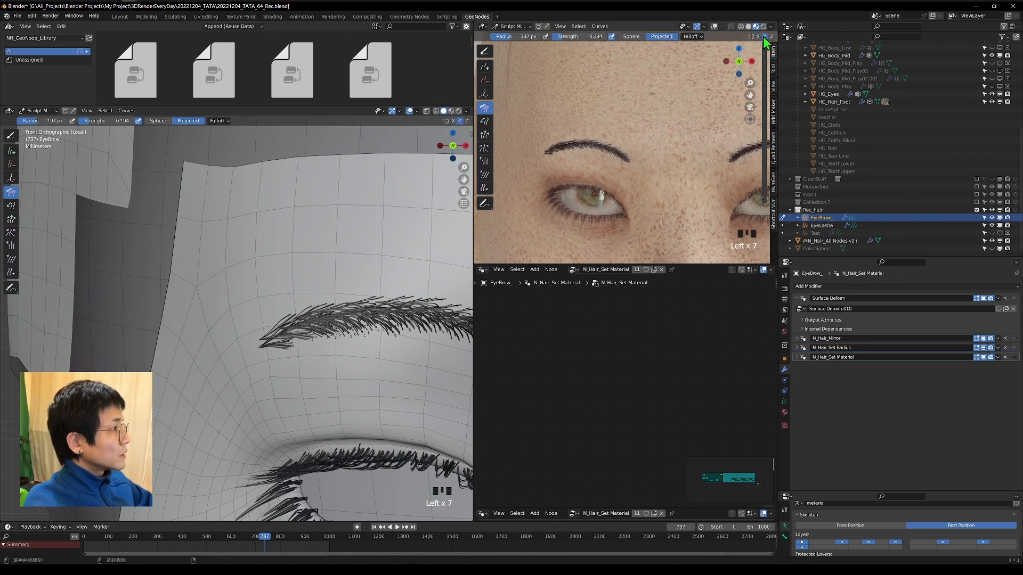
pyautogui.moveTo(413, 314); pyautogui.dragTo(385, 334)
pyautogui.scroll(-19, 291, 279)
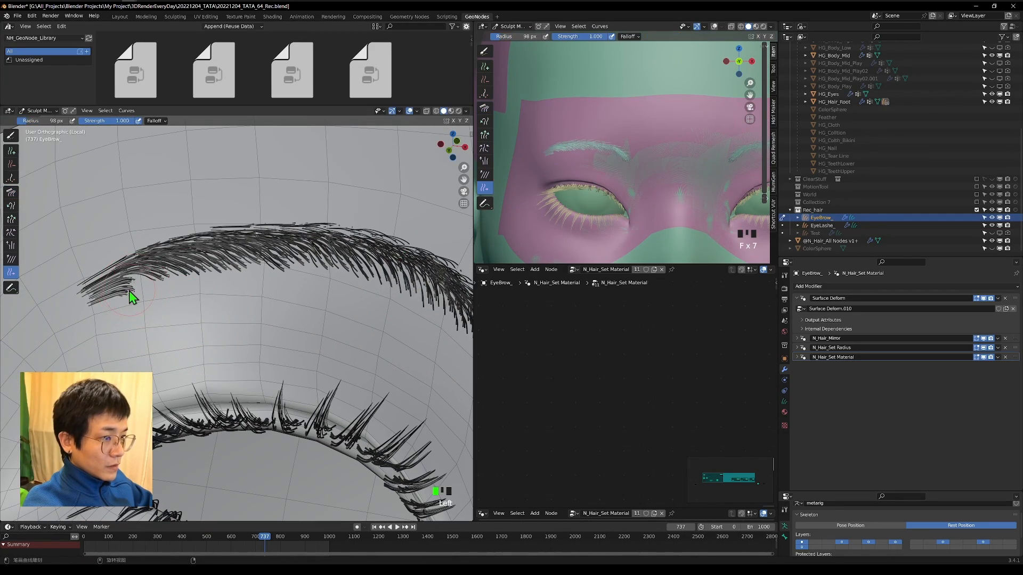
# Slide stray hair roots along the eyebrow's outer lower edge and upper edge with a Slide brush reduced to 32 px.
pyautogui.moveTo(129, 291); pyautogui.dragTo(135, 289)
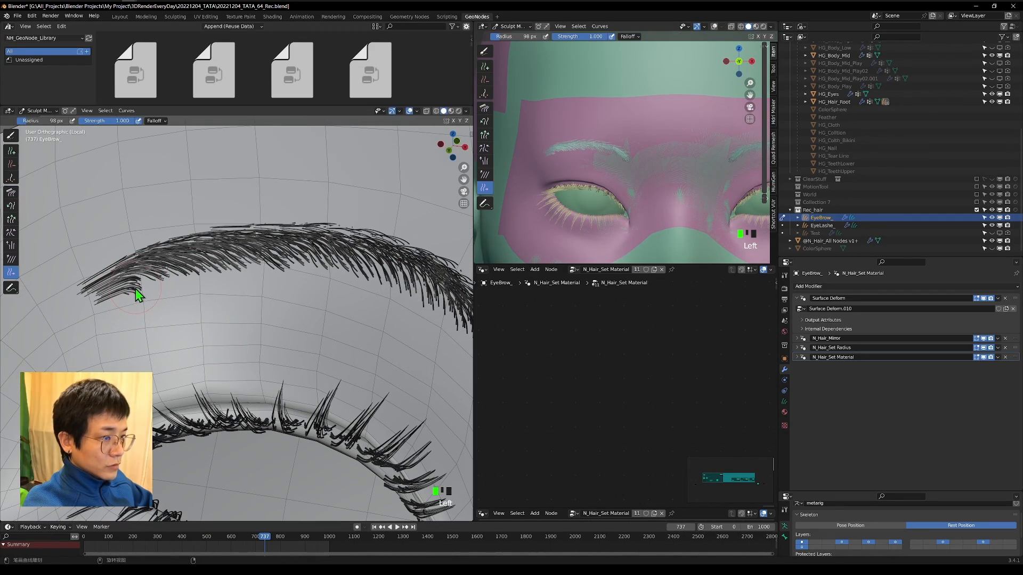
pyautogui.press('f')
pyautogui.click(126, 293)
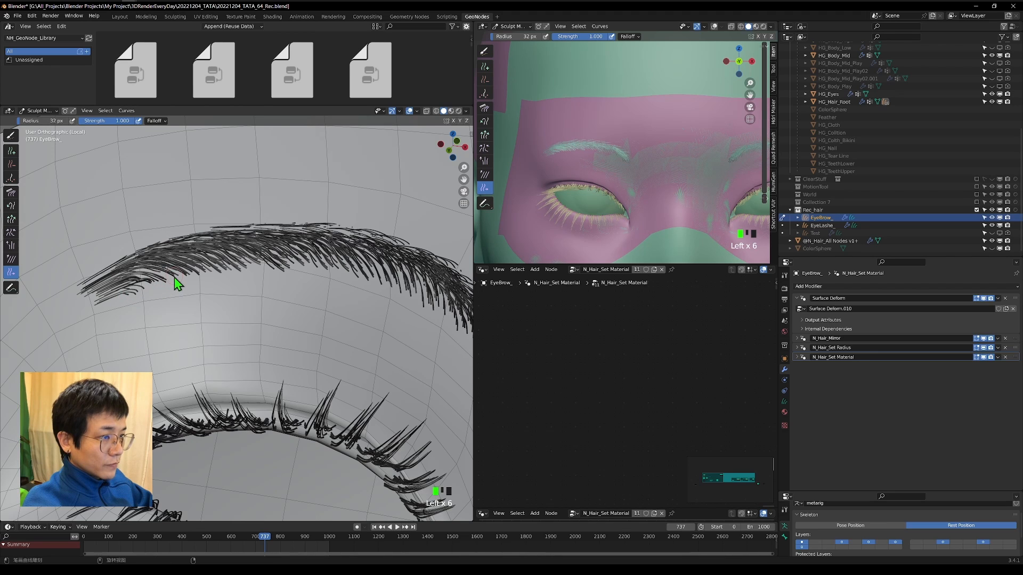
pyautogui.moveTo(280, 273); pyautogui.dragTo(288, 266)
pyautogui.moveTo(305, 252); pyautogui.dragTo(313, 244)
pyautogui.moveTo(330, 230); pyautogui.dragTo(336, 225)
pyautogui.moveTo(346, 268)
pyautogui.mouseDown()
pyautogui.moveTo(450, 312)
pyautogui.moveTo(459, 331)
pyautogui.mouseUp()
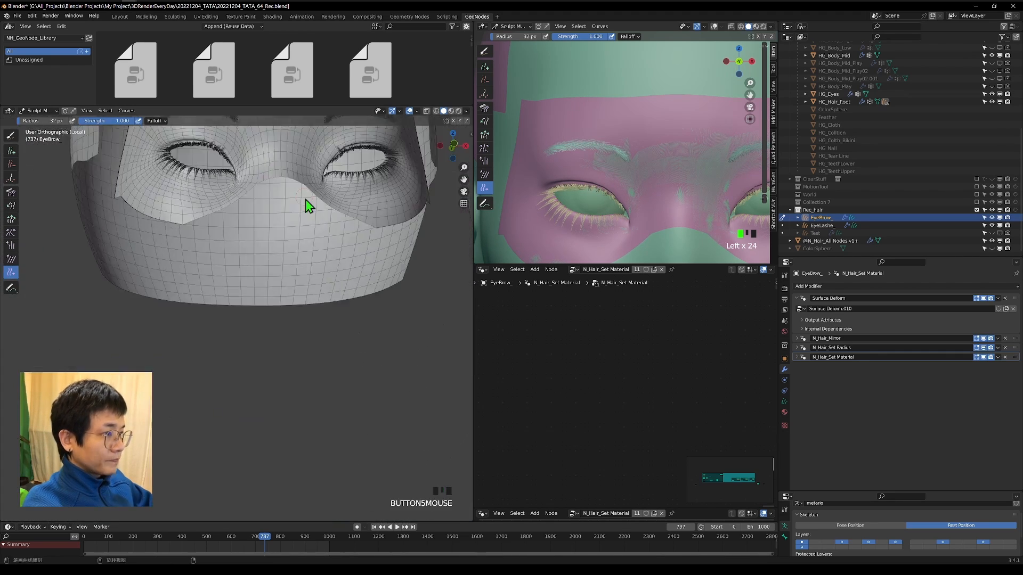
# Slide the hair roots at the eyebrow's outer end and along its middle with an 83 px Slide brush.
pyautogui.moveTo(278, 298)
pyautogui.mouseDown()
pyautogui.moveTo(286, 273)
pyautogui.moveTo(250, 250)
pyautogui.mouseUp()
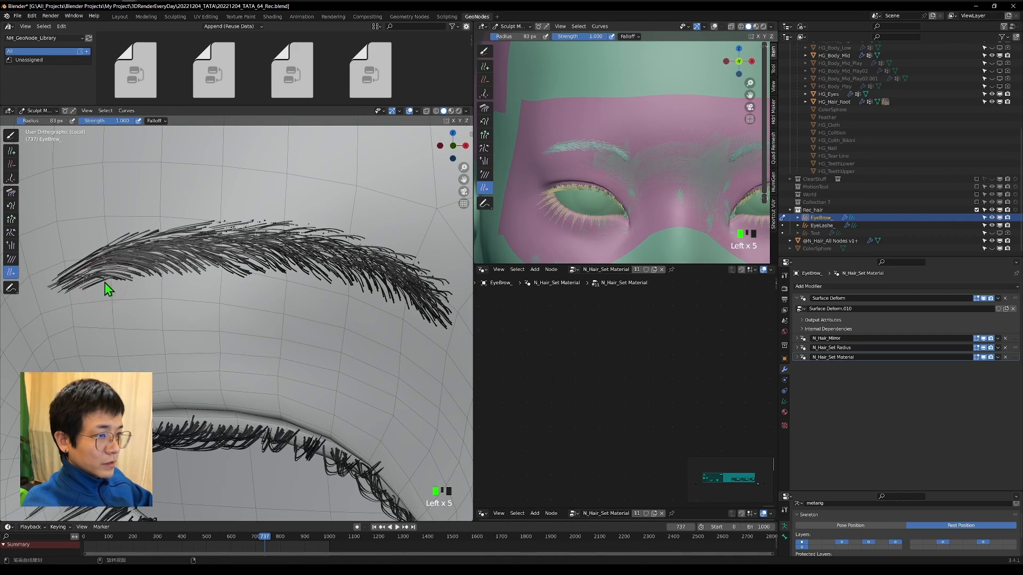
pyautogui.moveTo(104, 282); pyautogui.dragTo(134, 280)
pyautogui.keyDown('shift'); pyautogui.moveTo(413, 278); pyautogui.dragTo(276, 273, button='middle'); pyautogui.keyUp('shift')
pyautogui.moveTo(214, 234); pyautogui.dragTo(134, 227)
pyautogui.scroll(-2, 181, 221)
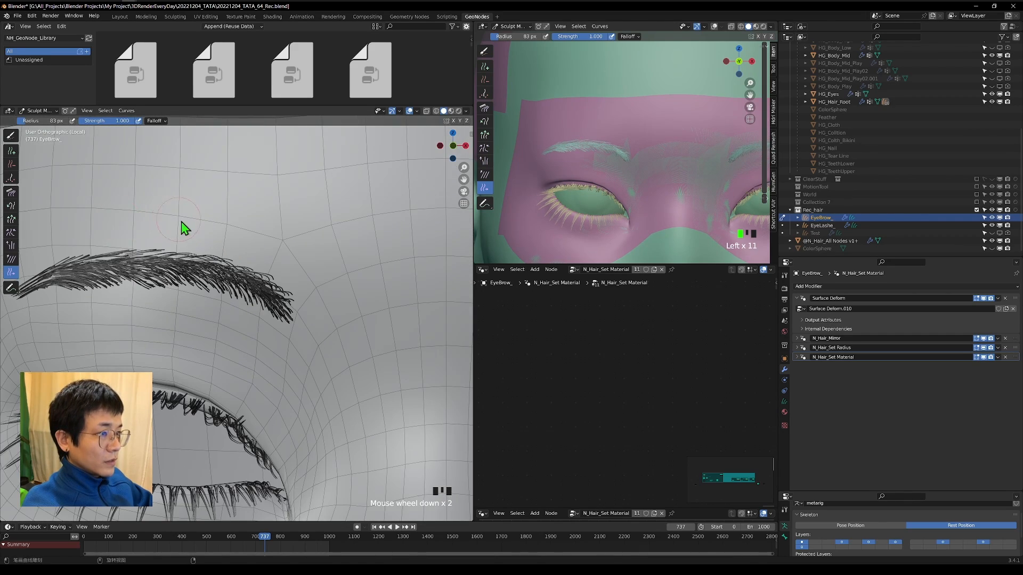
pyautogui.moveTo(245, 277)
pyautogui.keyDown('shift'); pyautogui.mouseDown(button='middle')
pyautogui.moveTo(304, 297)
pyautogui.moveTo(256, 282)
pyautogui.moveTo(282, 296)
pyautogui.moveTo(354, 304)
pyautogui.mouseUp(button='middle'); pyautogui.keyUp('shift')
# Even out the eyebrow's inner upper edge and middle lower edge by sliding hair roots with the 83 px brush.
pyautogui.scroll(3, 283, 296)
pyautogui.moveTo(266, 282)
pyautogui.mouseDown()
pyautogui.moveTo(152, 273)
pyautogui.moveTo(187, 266)
pyautogui.mouseUp()
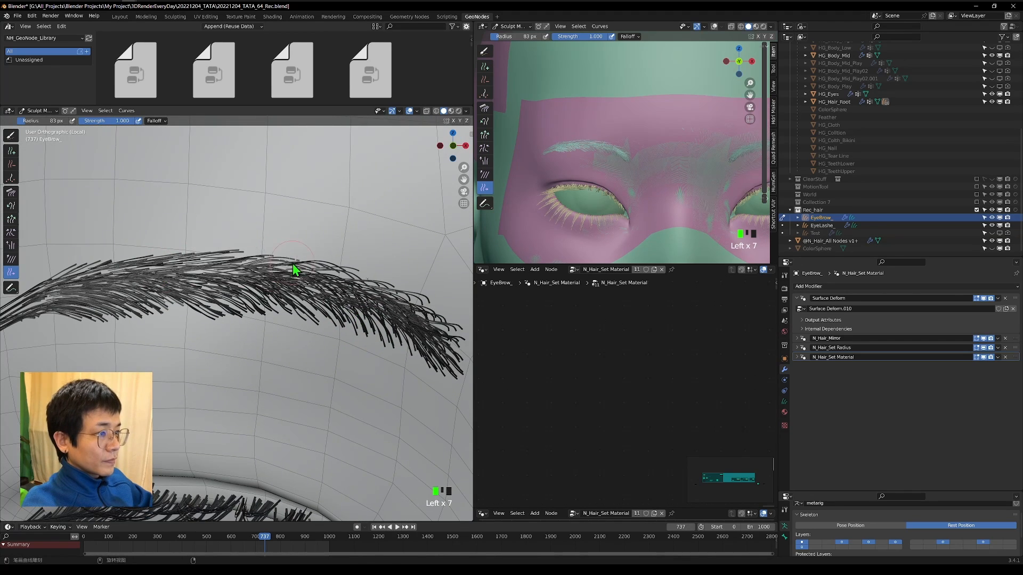
pyautogui.moveTo(293, 263); pyautogui.dragTo(314, 272)
pyautogui.moveTo(396, 293); pyautogui.dragTo(453, 322)
pyautogui.moveTo(456, 322)
pyautogui.keyDown('shift'); pyautogui.mouseDown(button='middle')
pyautogui.moveTo(367, 315)
pyautogui.moveTo(414, 349)
pyautogui.moveTo(462, 347)
pyautogui.mouseUp(button='middle'); pyautogui.keyUp('shift')
pyautogui.scroll(-1, 367, 315)
pyautogui.moveTo(307, 293); pyautogui.dragTo(363, 311)
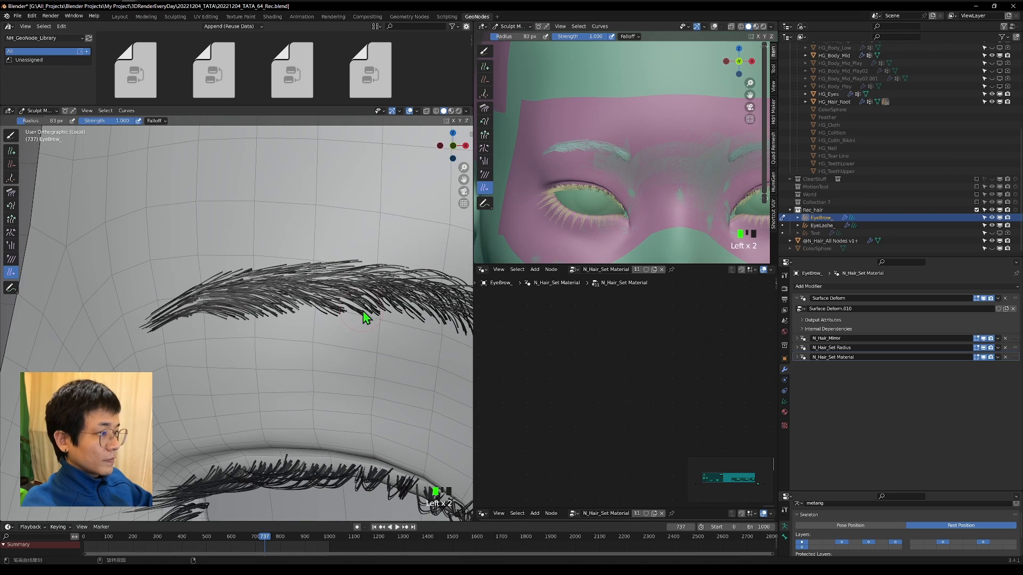
# Pinch the eyebrow hairs from the middle to both ends with a 76 px Pinch brush at strength 1.000.
pyautogui.click(11, 232)
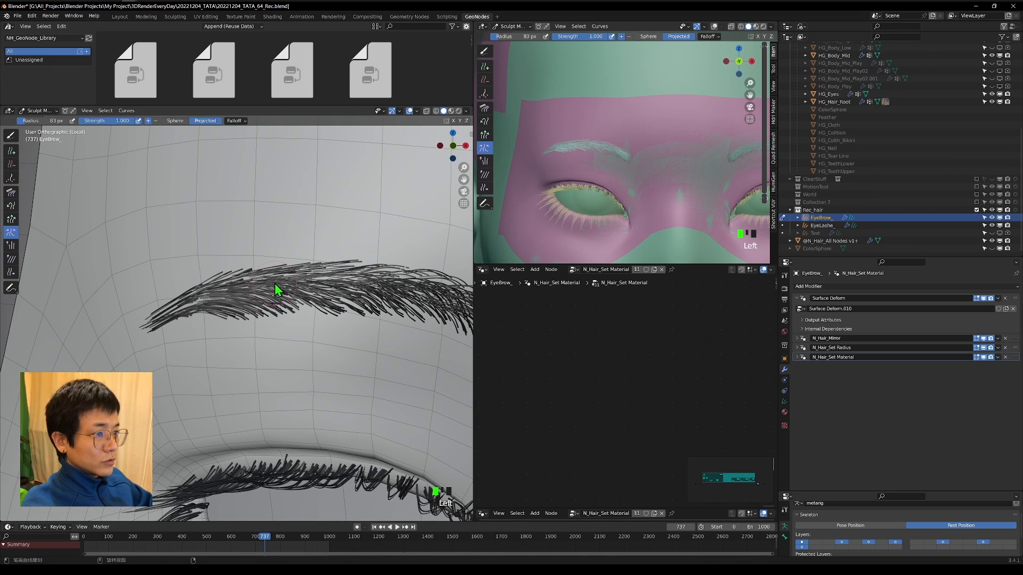
pyautogui.press('f')
pyautogui.press('f')
pyautogui.click(239, 286)
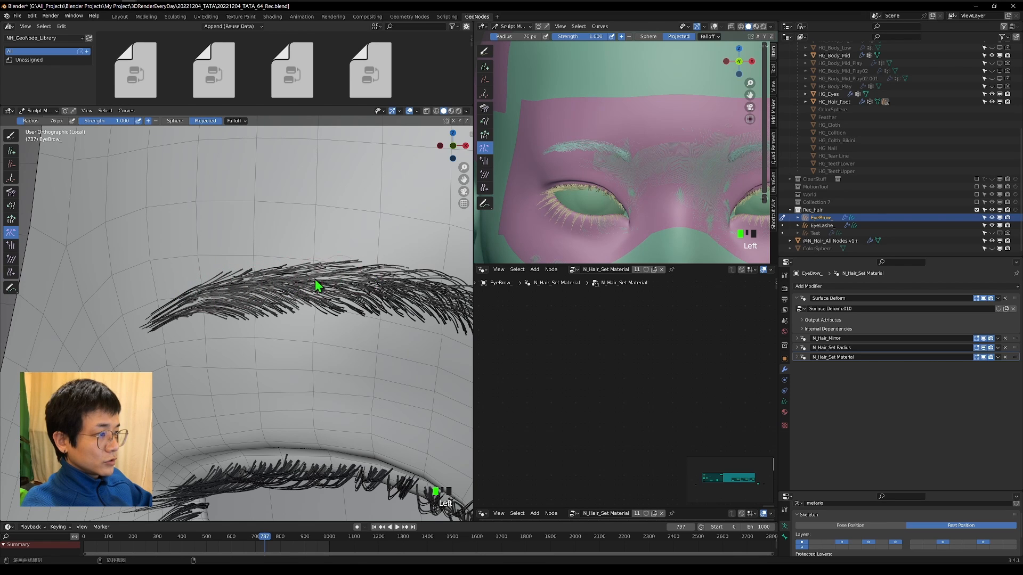
pyautogui.keyDown('shift'); pyautogui.moveTo(300, 299); pyautogui.dragTo(276, 290, button='middle'); pyautogui.keyUp('shift')
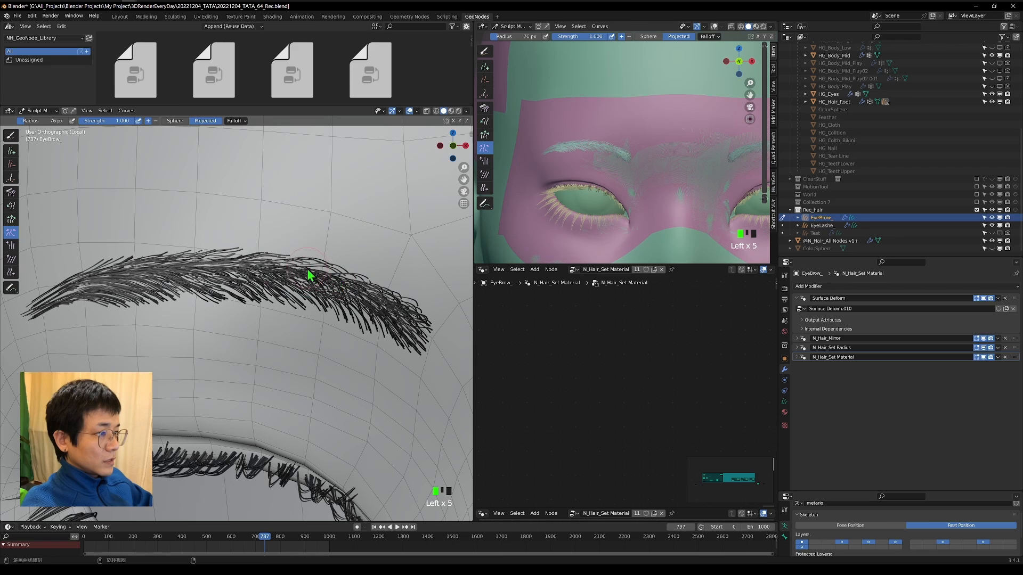
pyautogui.moveTo(307, 274); pyautogui.dragTo(355, 278)
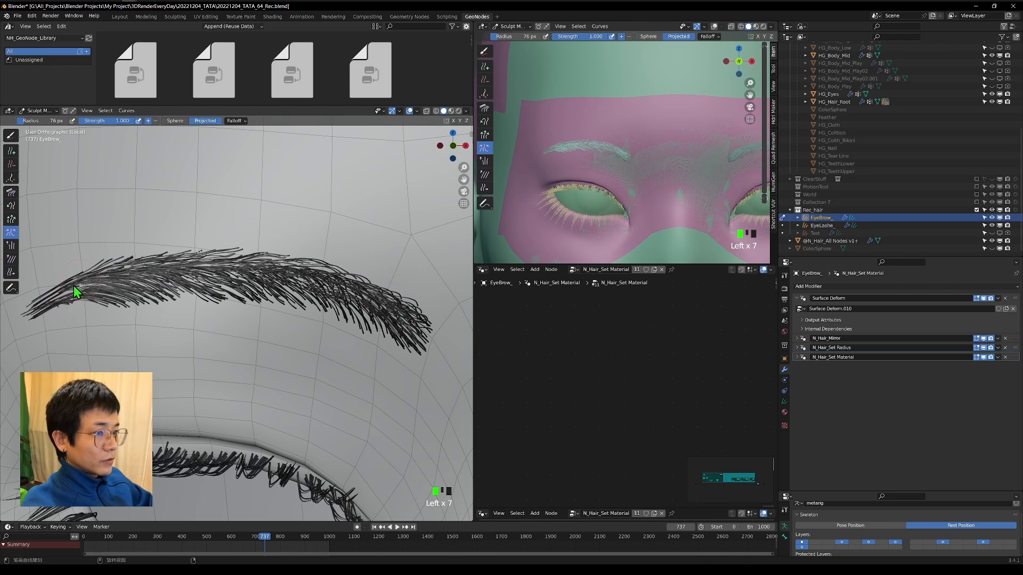
pyautogui.moveTo(74, 287); pyautogui.dragTo(61, 294)
pyautogui.keyDown('shift'); pyautogui.moveTo(61, 294); pyautogui.dragTo(229, 305, button='middle'); pyautogui.keyUp('shift')
# Slide the hair roots along the lower edge of the eyebrow's outer tail.
pyautogui.scroll(2, 229, 305)
pyautogui.click(11, 272)
pyautogui.moveTo(222, 312); pyautogui.dragTo(246, 304)
# Try to comb the eyebrow's outer end from a side view with a 79 px Comb brush.
pyautogui.click(10, 192)
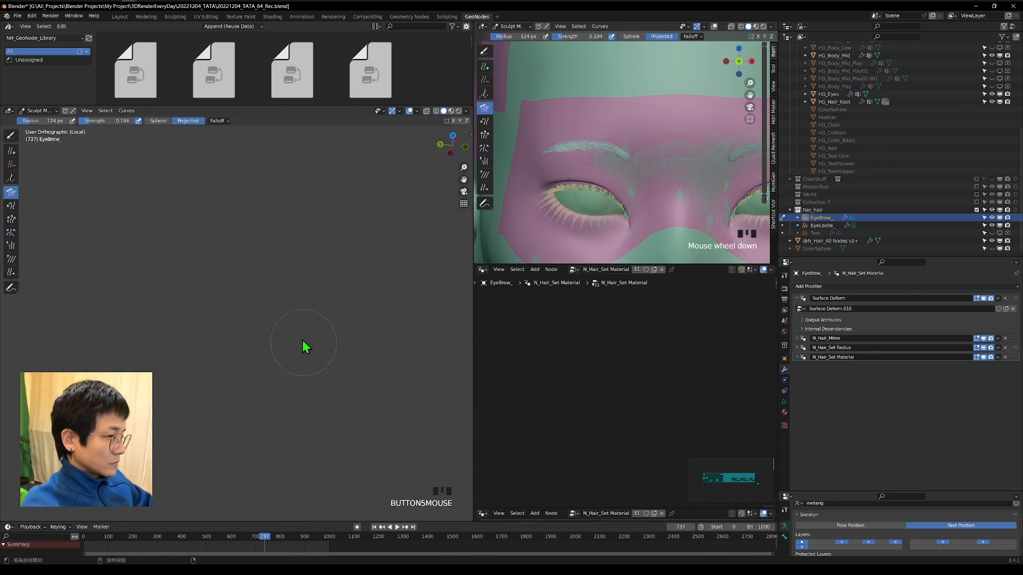
pyautogui.moveTo(302, 341); pyautogui.dragTo(173, 439, button='middle')
pyautogui.moveTo(173, 440); pyautogui.dragTo(166, 449)
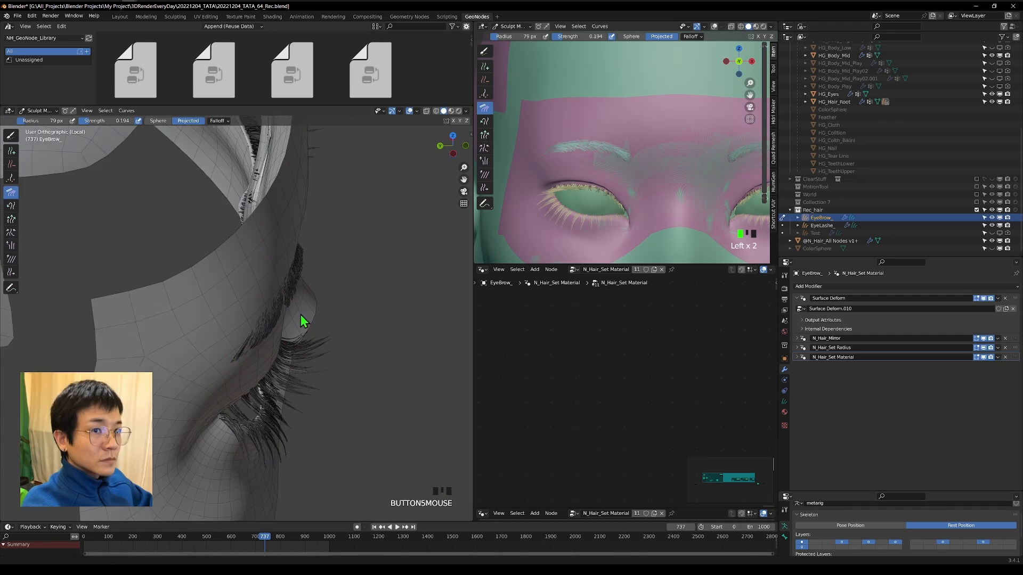
pyautogui.scroll(3, 233, 355)
pyautogui.moveTo(242, 356); pyautogui.dragTo(263, 332)
pyautogui.hotkey('ctrl', 'z')
pyautogui.hotkey('ctrl', 'z')
pyautogui.hotkey('ctrl', 'z')
pyautogui.hotkey('ctrl', 'z')
pyautogui.hotkey('ctrl', 'z')
pyautogui.hotkey('ctrl', 'z')
pyautogui.hotkey('ctrl', 'z')
pyautogui.hotkey('ctrl', 'z')
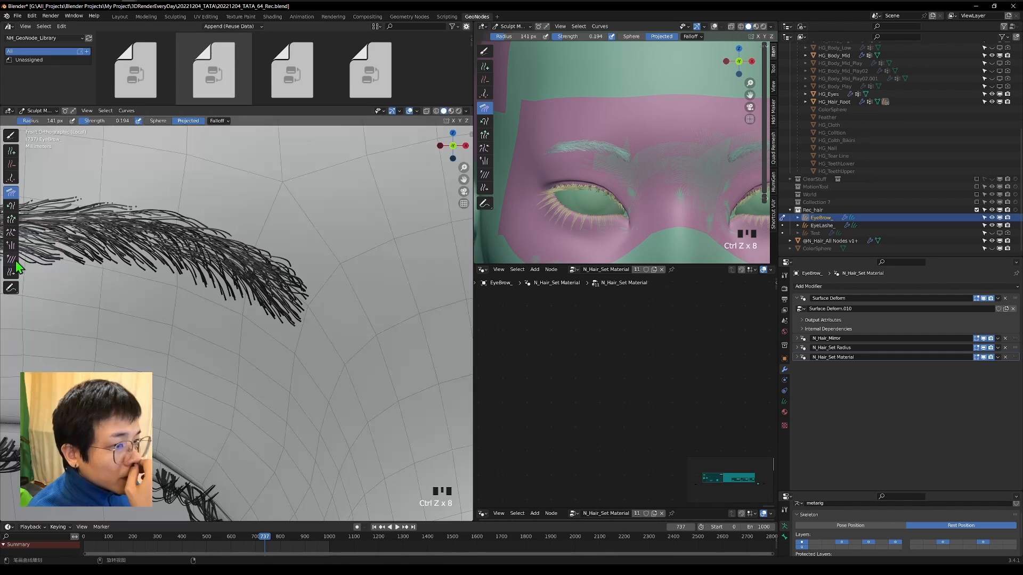
# Slide the hair roots at the eyebrow's inner end outward with a 141 px Slide brush.
pyautogui.click(10, 259)
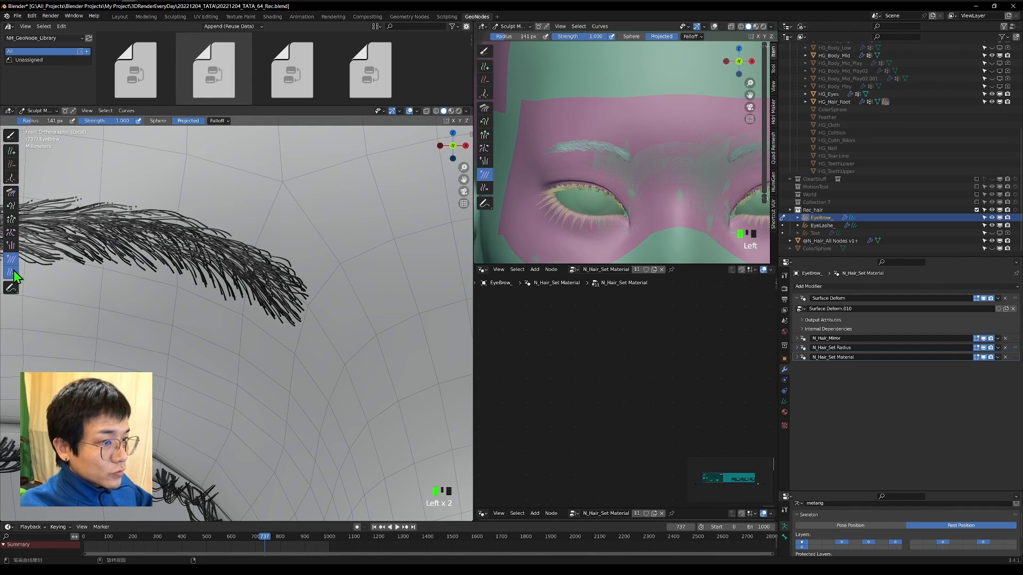
pyautogui.click(11, 272)
pyautogui.moveTo(305, 301); pyautogui.dragTo(327, 331)
pyautogui.scroll(1, 320, 314)
pyautogui.moveTo(277, 234)
pyautogui.mouseDown()
pyautogui.moveTo(320, 258)
pyautogui.moveTo(323, 295)
pyautogui.mouseUp()
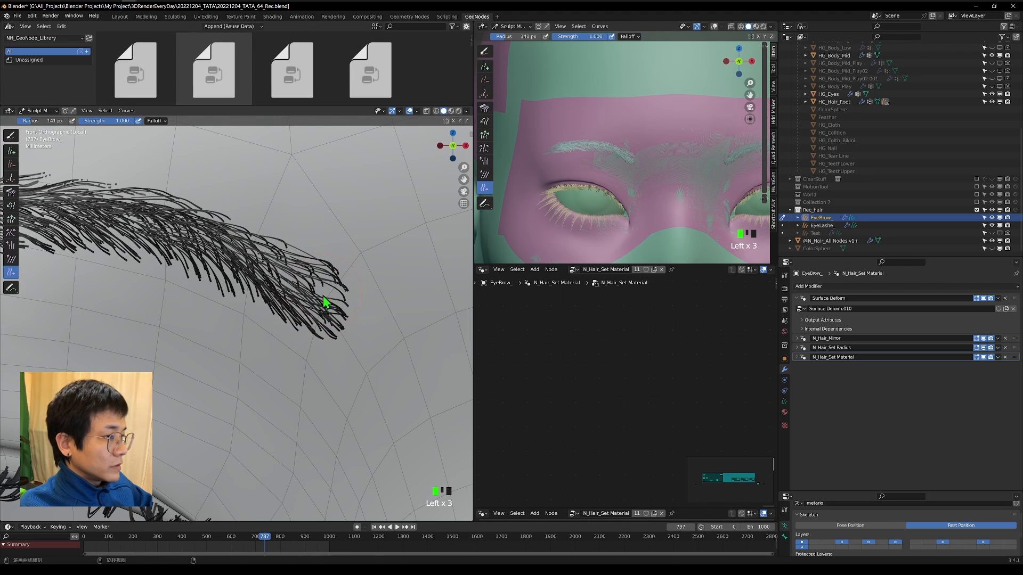
# Puff the hairs at the eyebrow's inner end with a 141 px Puff brush at strength 0.142.
pyautogui.click(10, 245)
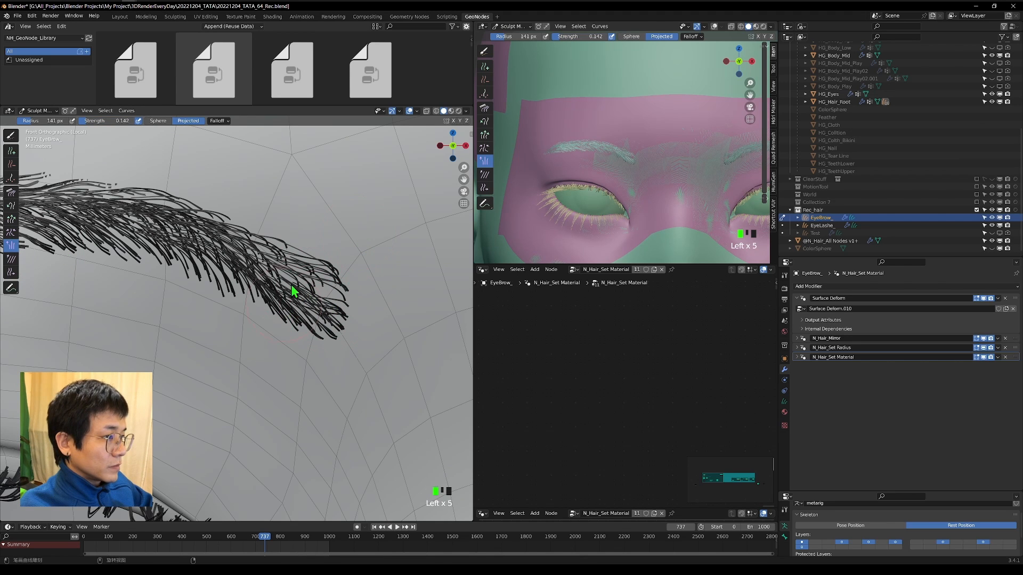
pyautogui.scroll(-5, 321, 311)
pyautogui.moveTo(321, 311)
pyautogui.mouseDown(button='middle')
pyautogui.moveTo(288, 276)
pyautogui.moveTo(329, 313)
pyautogui.mouseUp(button='middle')
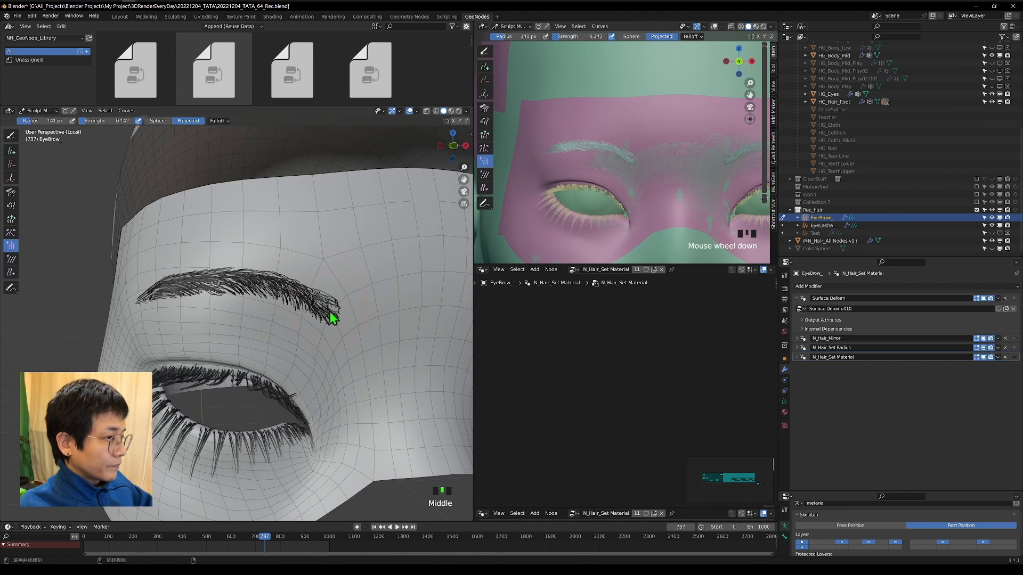
# Set the Comb brush radius to 126 px and comb the eyebrow's upper edge from the inner end toward the tail.
pyautogui.scroll(2, 353, 299)
pyautogui.click(10, 192)
pyautogui.press('f')
pyautogui.click(381, 276)
pyautogui.moveTo(346, 251)
pyautogui.mouseDown()
pyautogui.moveTo(322, 230)
pyautogui.moveTo(223, 229)
pyautogui.mouseUp()
pyautogui.moveTo(213, 234); pyautogui.dragTo(155, 243)
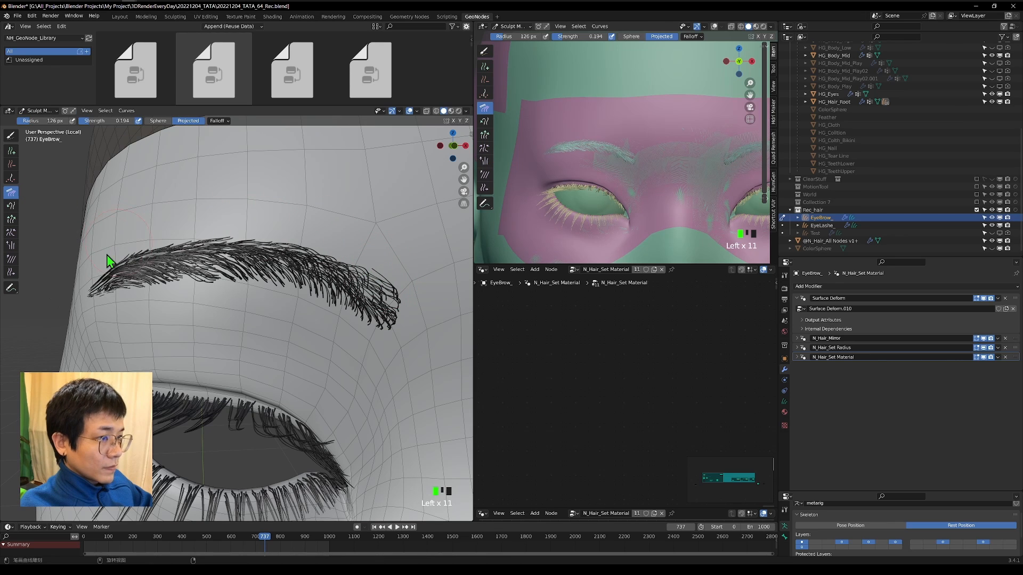
# Comb the hairs at the eyebrow's middle, inner end and tail side with the 126 px Comb brush at strength 0.194.
pyautogui.moveTo(241, 281)
pyautogui.mouseDown()
pyautogui.moveTo(205, 277)
pyautogui.moveTo(255, 273)
pyautogui.mouseUp()
pyautogui.moveTo(341, 282); pyautogui.dragTo(368, 290)
pyautogui.moveTo(341, 256); pyautogui.dragTo(293, 241)
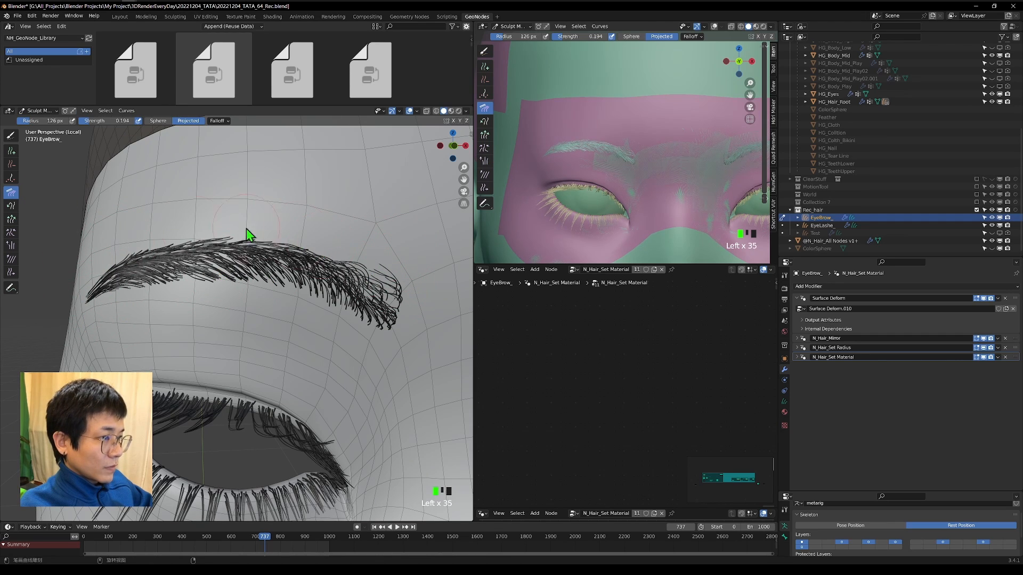
pyautogui.moveTo(207, 243); pyautogui.dragTo(149, 258)
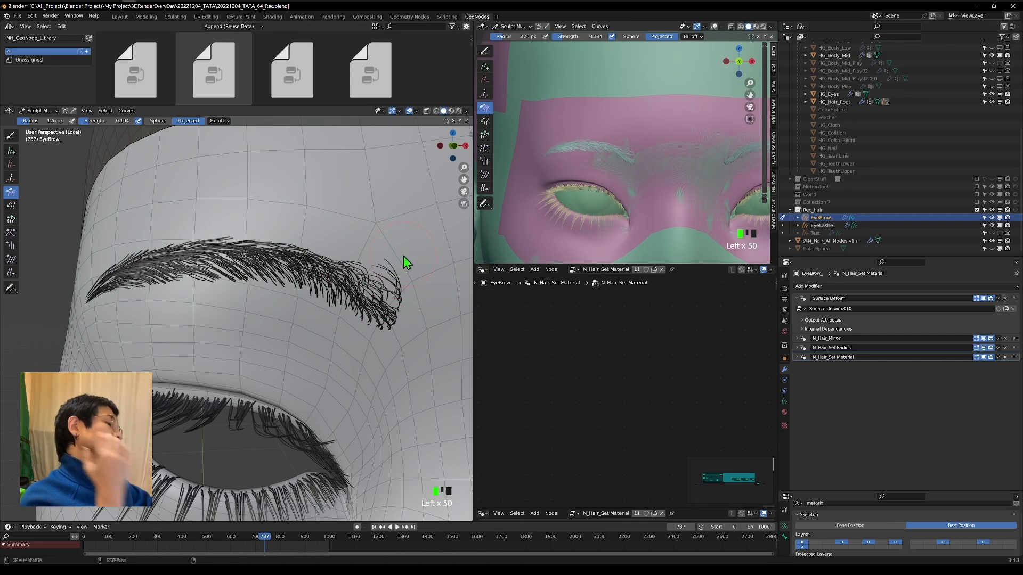
# Add a Geometry Nodes modifier to the eyebrow and assign the N_Hair_Resample node group to it.
pyautogui.click(811, 287)
pyautogui.click(810, 307)
pyautogui.click(801, 377)
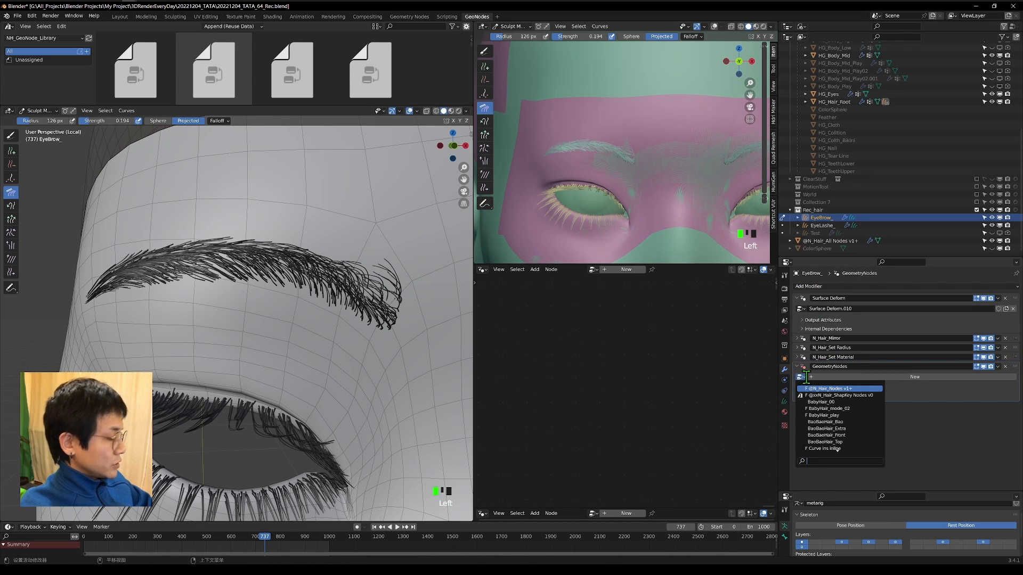
pyautogui.write('re')
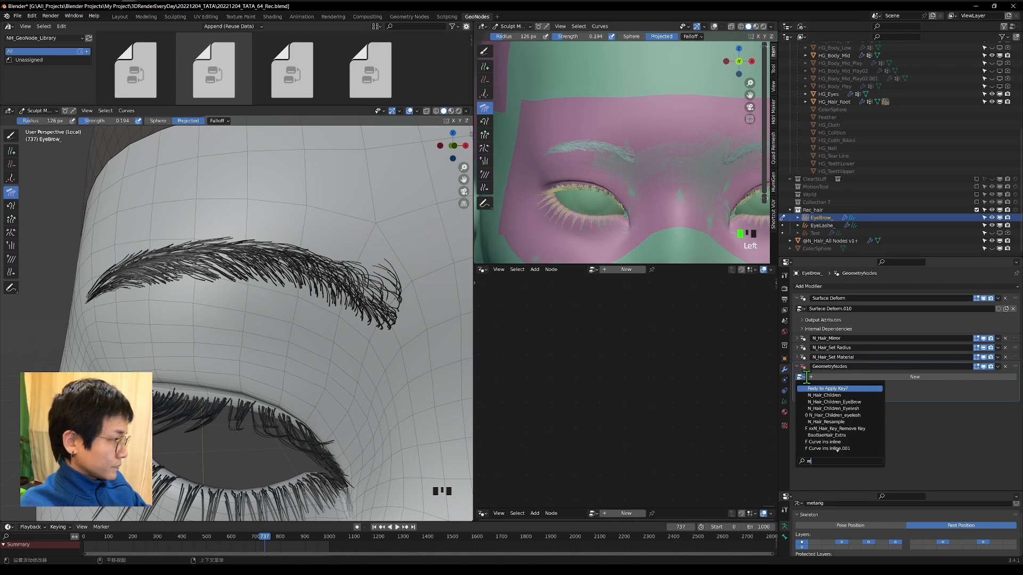
pyautogui.write('am')
pyautogui.press('Return')
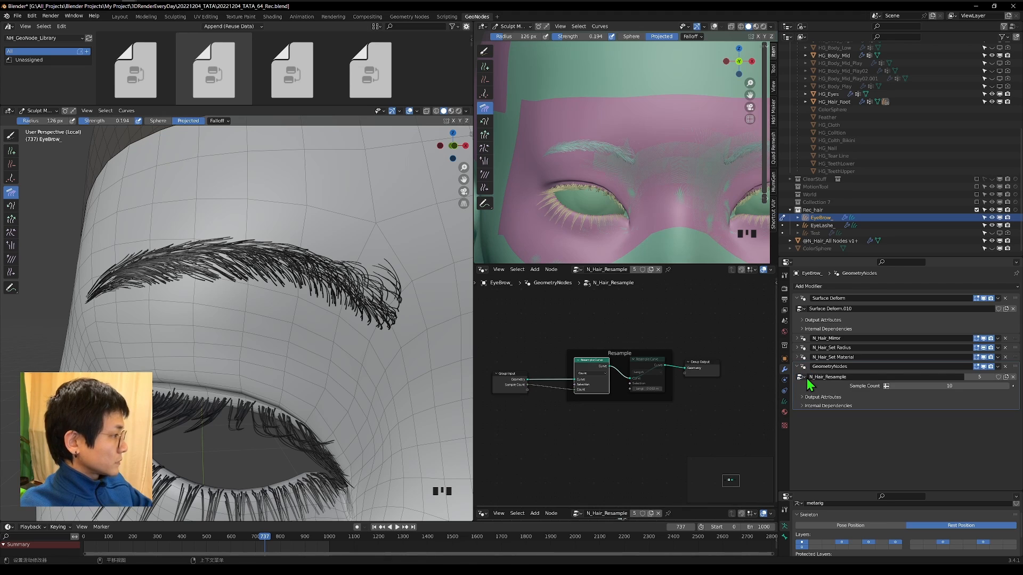
# Set the resample modifier's Sample Count to 5 and apply the modifier.
pyautogui.click(938, 385)
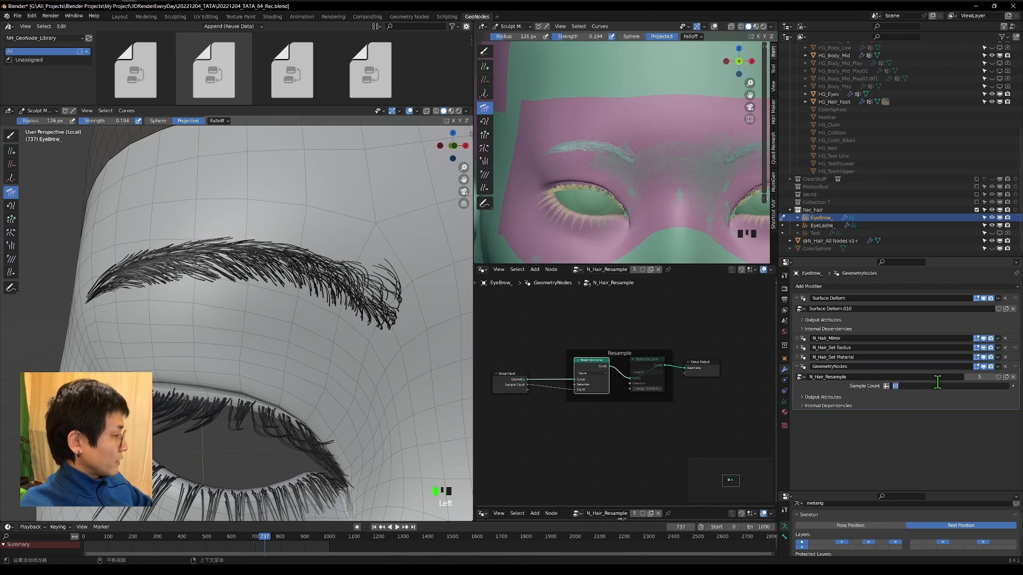
pyautogui.write('5')
pyautogui.press('Return')
pyautogui.click(998, 367)
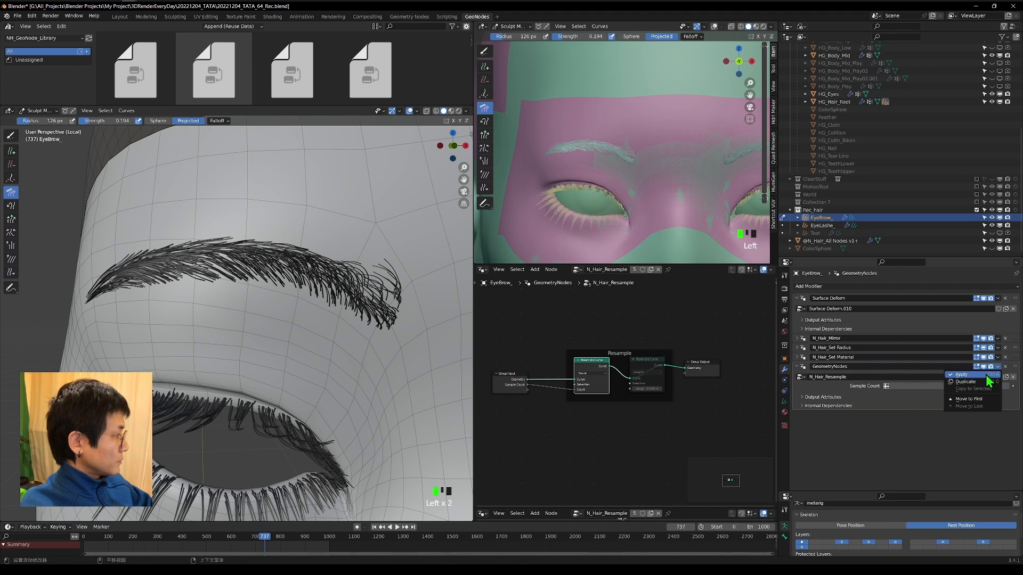
pyautogui.click(980, 377)
# Shorten the stray hairs at the eyebrow's inner end with a 126 px Grow/Shrink brush in shrink mode at strength 0.137.
pyautogui.scroll(-2, 327, 242)
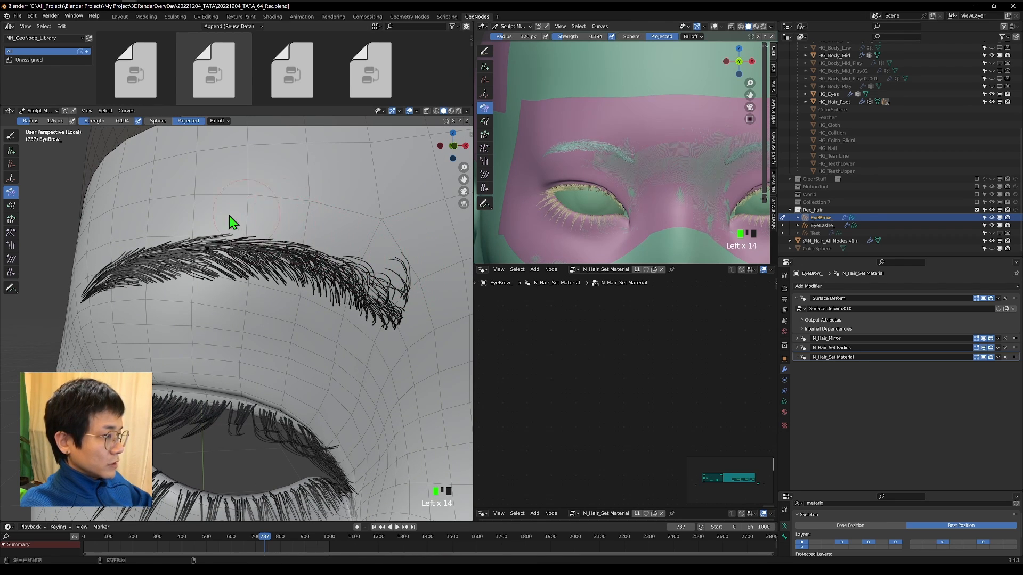
pyautogui.keyDown('shift'); pyautogui.moveTo(360, 243); pyautogui.dragTo(328, 248, button='middle'); pyautogui.keyUp('shift')
pyautogui.click(13, 221)
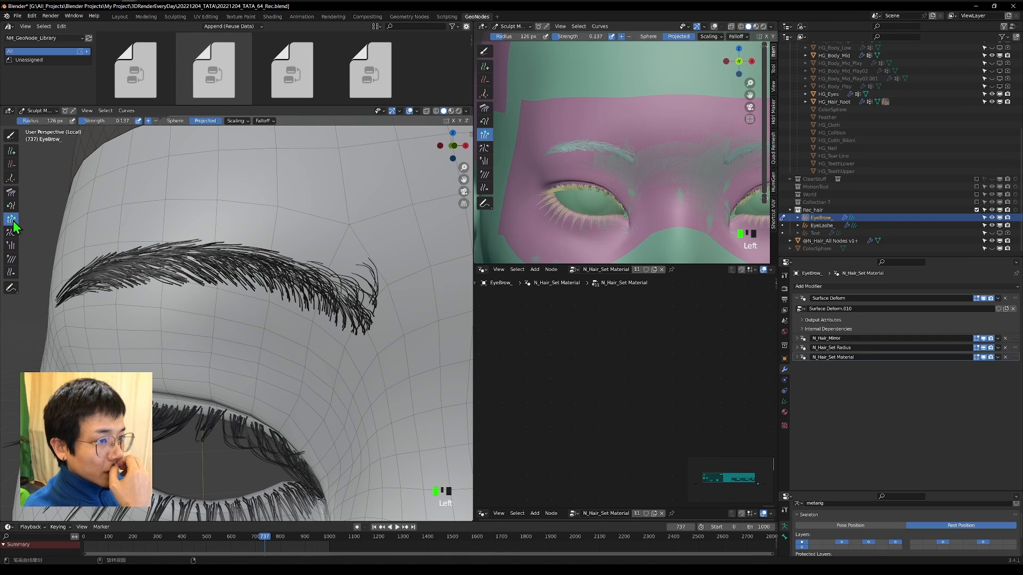
pyautogui.click(155, 121)
pyautogui.click(381, 263)
pyautogui.click(382, 263)
pyautogui.click(382, 264)
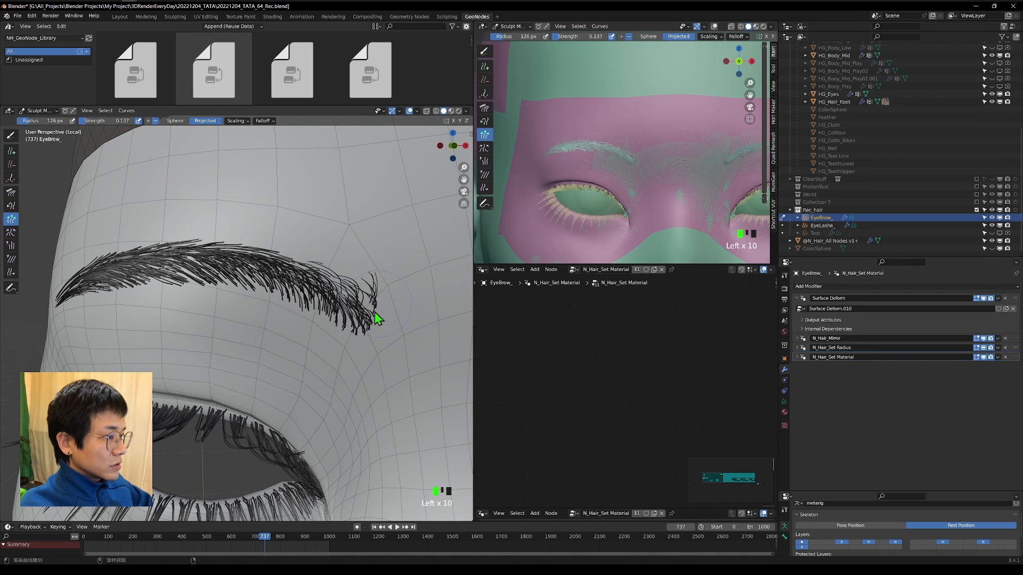
pyautogui.click(298, 269)
pyautogui.keyDown('shift'); pyautogui.moveTo(122, 281); pyautogui.dragTo(157, 283, button='middle'); pyautogui.keyUp('shift')
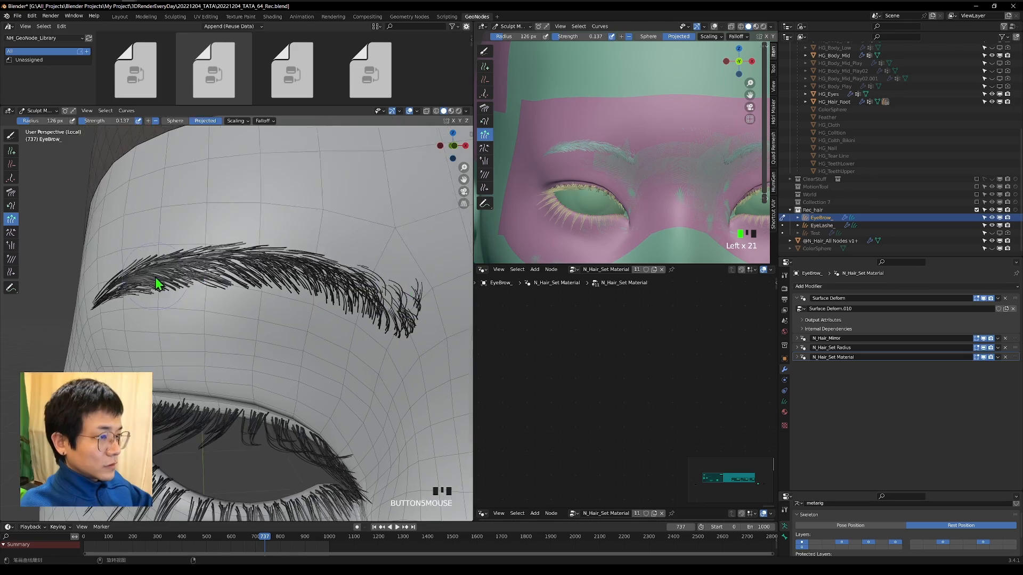
# Adjust the hair lengths toward the eyebrow's tail with a 76 px Grow/Shrink brush.
pyautogui.scroll(5, 181, 283)
pyautogui.scroll(-3, 203, 283)
pyautogui.moveTo(276, 331); pyautogui.dragTo(367, 353)
pyautogui.scroll(-2, 319, 336)
pyautogui.click(270, 324)
pyautogui.moveTo(269, 324); pyautogui.dragTo(398, 347)
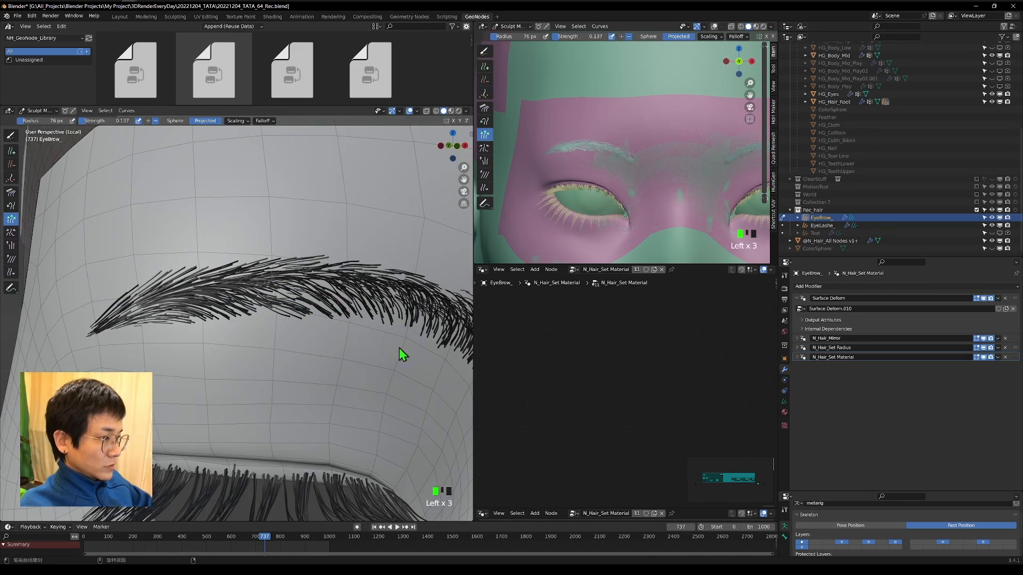
pyautogui.keyDown('shift'); pyautogui.moveTo(399, 347); pyautogui.dragTo(322, 332, button='middle'); pyautogui.keyUp('shift')
pyautogui.keyDown('shift'); pyautogui.moveTo(127, 312); pyautogui.dragTo(250, 339, button='middle'); pyautogui.keyUp('shift')
# Set the Grow/Shrink brush radius to 46 px and adjust the hair lengths along the upper edge near the inner end.
pyautogui.press('f')
pyautogui.click(149, 122)
pyautogui.click(325, 295)
pyautogui.keyDown('shift'); pyautogui.moveTo(458, 298); pyautogui.dragTo(256, 293, button='middle'); pyautogui.keyUp('shift')
pyautogui.click(303, 297)
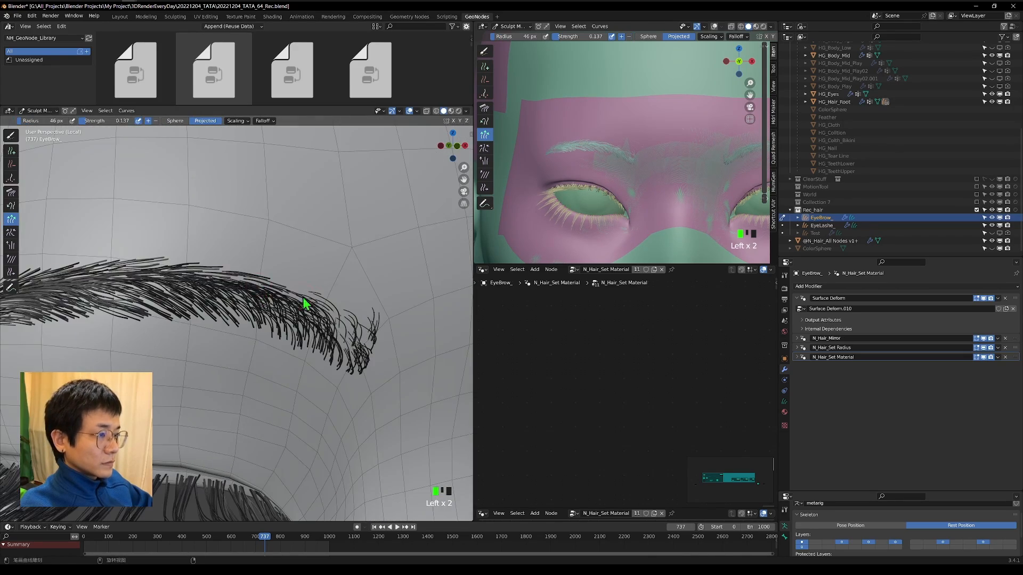
# Slide the hair roots on the upper edge near the eyebrow's tail with a 64 px Slide brush at strength 1.000.
pyautogui.keyDown('shift'); pyautogui.moveTo(69, 256); pyautogui.dragTo(235, 268, button='middle'); pyautogui.keyUp('shift')
pyautogui.click(11, 273)
pyautogui.press('f')
pyautogui.click(196, 278)
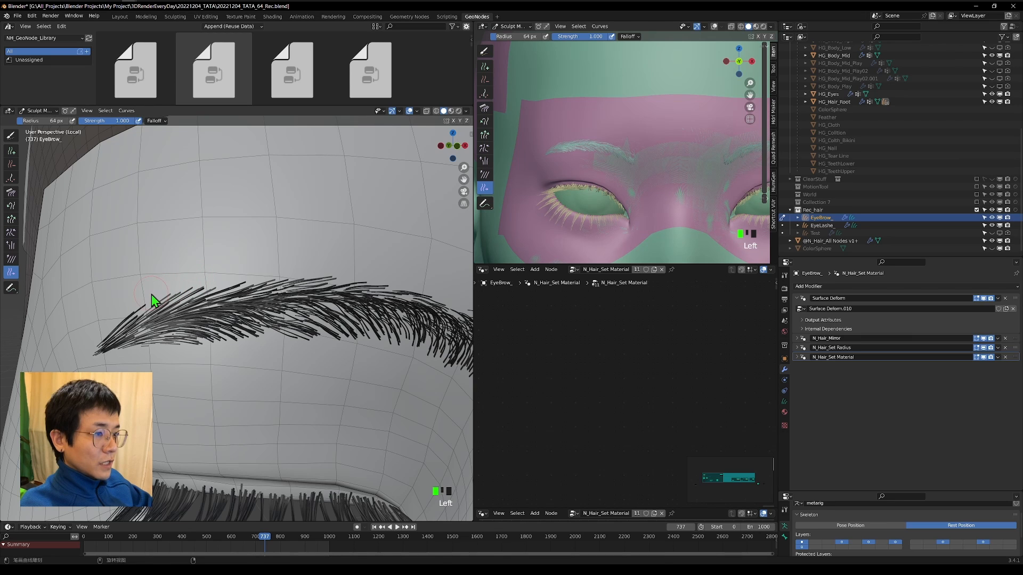
pyautogui.moveTo(151, 294); pyautogui.dragTo(147, 300)
# Enlarge the Slide brush to 120 px and shift the hair roots along the eyebrow's upper edge.
pyautogui.click(245, 271)
pyautogui.press('f')
pyautogui.click(256, 284)
pyautogui.moveTo(256, 285); pyautogui.dragTo(275, 300)
pyautogui.moveTo(280, 296)
pyautogui.mouseDown()
pyautogui.moveTo(244, 311)
pyautogui.moveTo(258, 313)
pyautogui.mouseUp()
pyautogui.scroll(2, 242, 313)
pyautogui.scroll(-4, 261, 303)
pyautogui.moveTo(261, 298); pyautogui.dragTo(284, 261, button='middle')
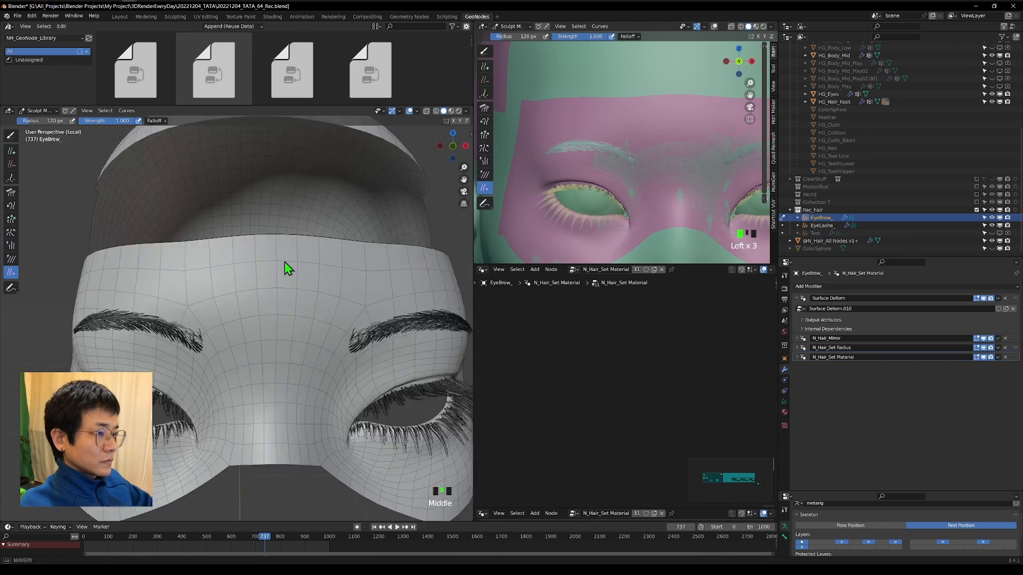
# Reposition the eyebrow hair roots from the front view with the 120 px Slide brush.
pyautogui.click(456, 143)
pyautogui.scroll(3, 293, 287)
pyautogui.scroll(4, 242, 306)
pyautogui.moveTo(225, 288); pyautogui.dragTo(238, 279)
pyautogui.moveTo(246, 281); pyautogui.dragTo(263, 275)
pyautogui.moveTo(287, 275); pyautogui.dragTo(330, 268)
pyautogui.keyDown('shift'); pyautogui.moveTo(447, 281); pyautogui.dragTo(283, 294, button='middle'); pyautogui.keyUp('shift')
# Switch the second 3D viewport to rendered shading and frame the whole head to check the eyebrows.
pyautogui.click(772, 37)
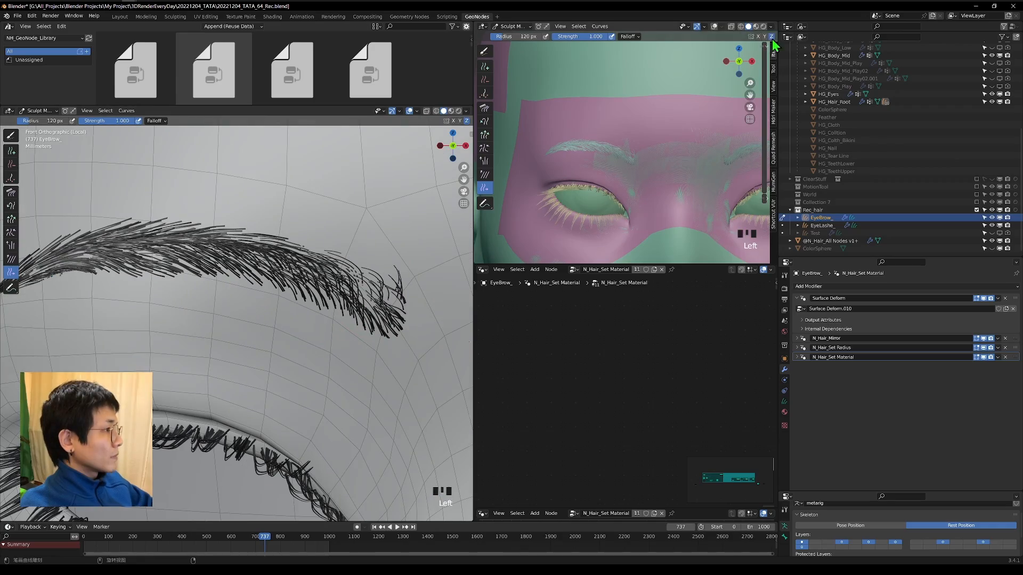
pyautogui.click(765, 27)
pyautogui.moveTo(593, 199); pyautogui.dragTo(634, 201, button='middle')
pyautogui.scroll(-3, 560, 205)
pyautogui.scroll(-2, 255, 277)
pyautogui.moveTo(256, 277); pyautogui.dragTo(277, 266, button='middle')
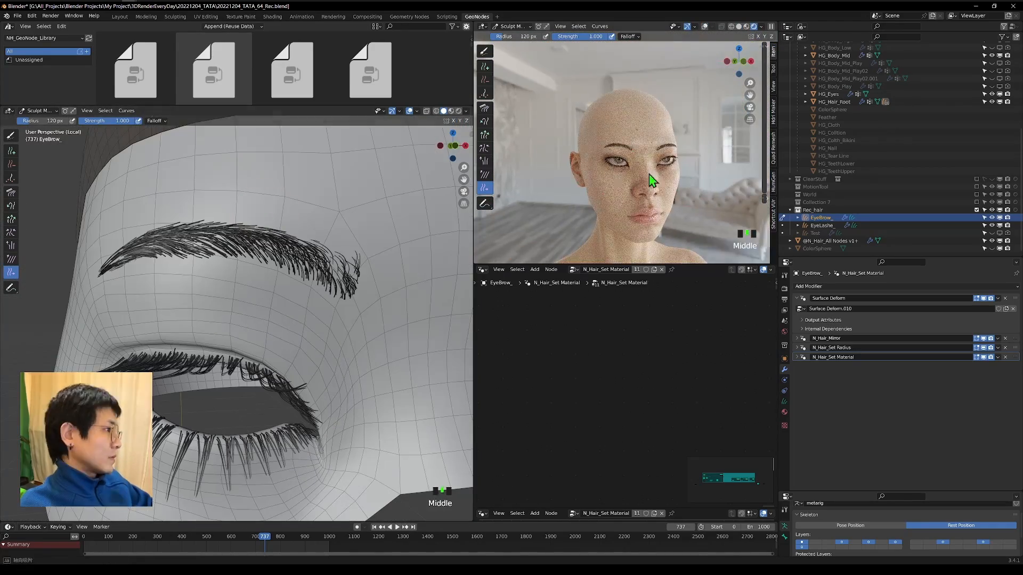
pyautogui.moveTo(650, 177); pyautogui.dragTo(620, 184, button='middle')
# Set the Slide brush radius to 241 px and slide the hair roots across the eyebrow's tail half and middle.
pyautogui.press('f')
pyautogui.click(217, 261)
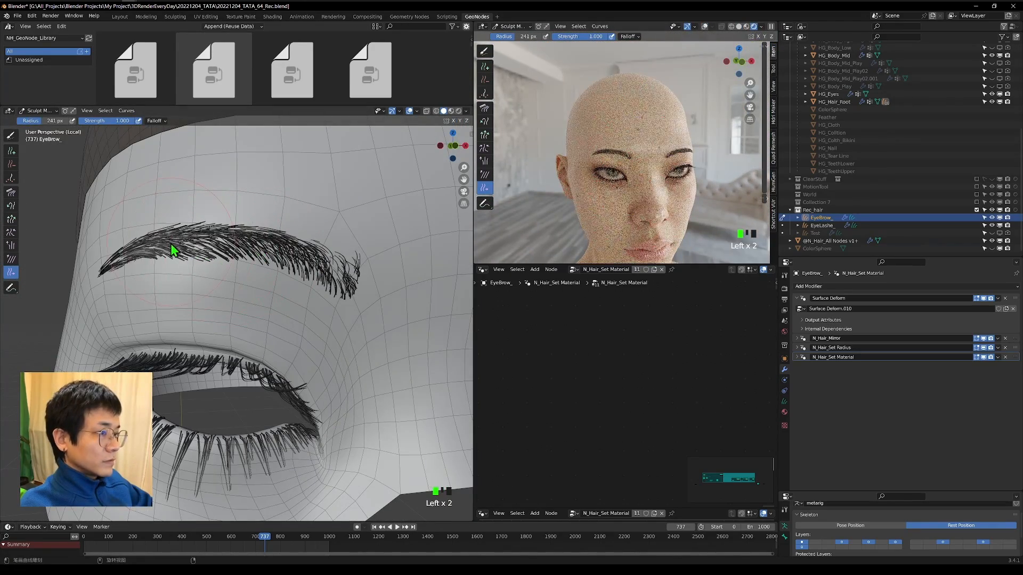
pyautogui.moveTo(171, 243); pyautogui.dragTo(245, 253)
# Slide the hair roots at the eyebrow's inner end with the Slide brush at 178 px, followed by 100 px.
pyautogui.press('f')
pyautogui.click(344, 271)
pyautogui.scroll(2, 349, 269)
pyautogui.moveTo(361, 257); pyautogui.dragTo(370, 244)
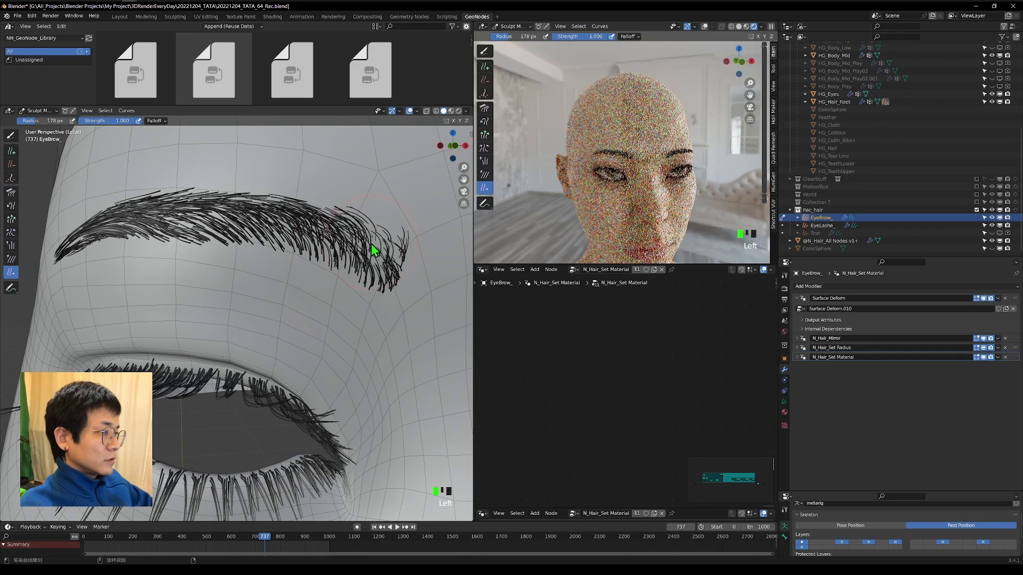
pyautogui.press('f')
pyautogui.click(364, 251)
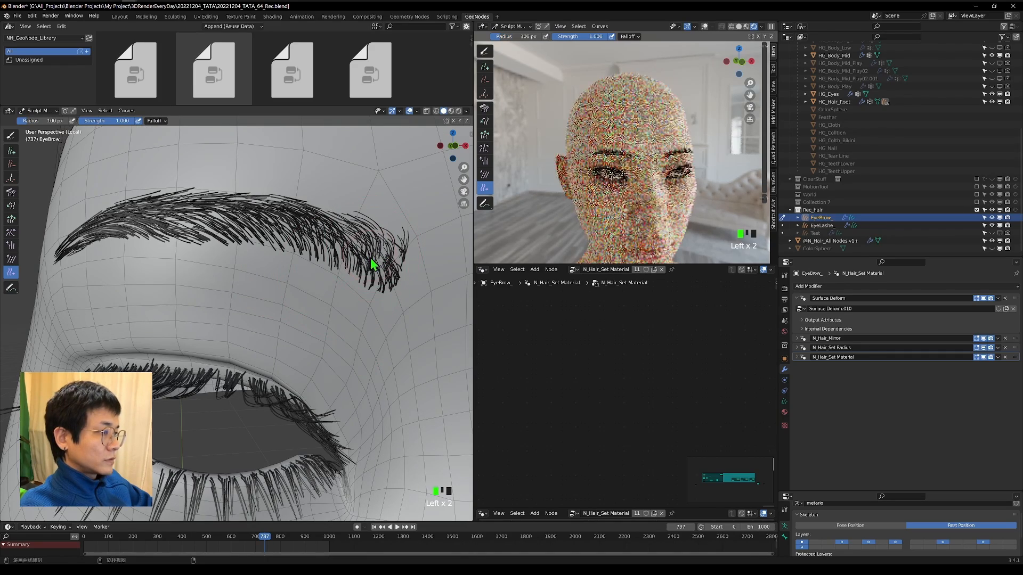
# Set the Slide brush radius to 162 px and slide the hair roots around the eyebrow's tail.
pyautogui.scroll(-3, 320, 270)
pyautogui.moveTo(296, 255); pyautogui.dragTo(341, 239, button='middle')
pyautogui.moveTo(603, 187)
pyautogui.mouseDown(button='middle')
pyautogui.moveTo(570, 181)
pyautogui.moveTo(605, 183)
pyautogui.mouseUp(button='middle')
pyautogui.press('f')
pyautogui.click(239, 281)
pyautogui.keyDown('shift'); pyautogui.moveTo(201, 273); pyautogui.dragTo(237, 297, button='middle'); pyautogui.keyUp('shift')
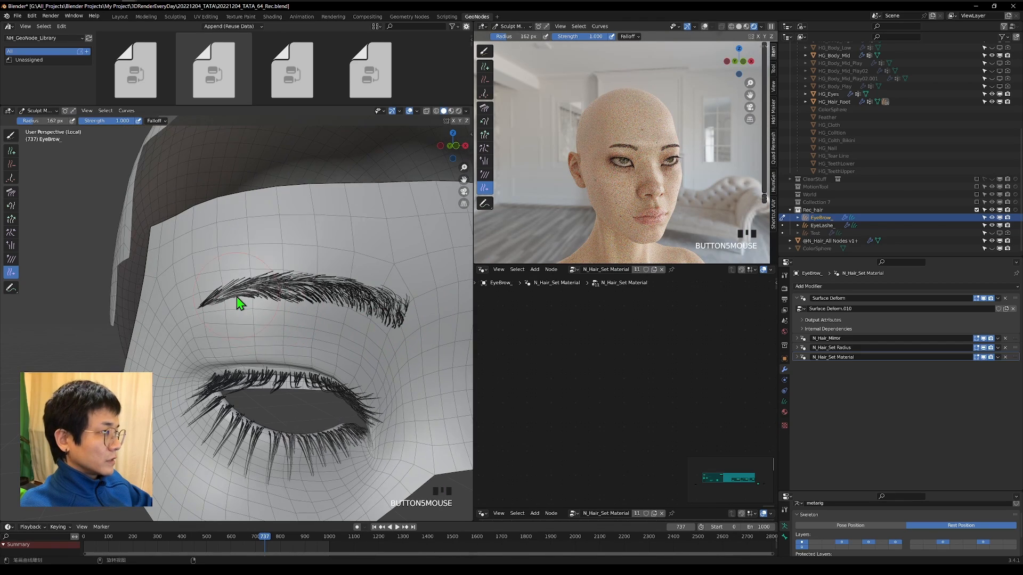
# Refine the root positions from the tail to the arch from a side angle with the Slide brush at 134 px.
pyautogui.scroll(3, 237, 296)
pyautogui.moveTo(207, 296); pyautogui.dragTo(282, 271)
pyautogui.scroll(-3, 282, 271)
pyautogui.moveTo(282, 272); pyautogui.dragTo(294, 274, button='middle')
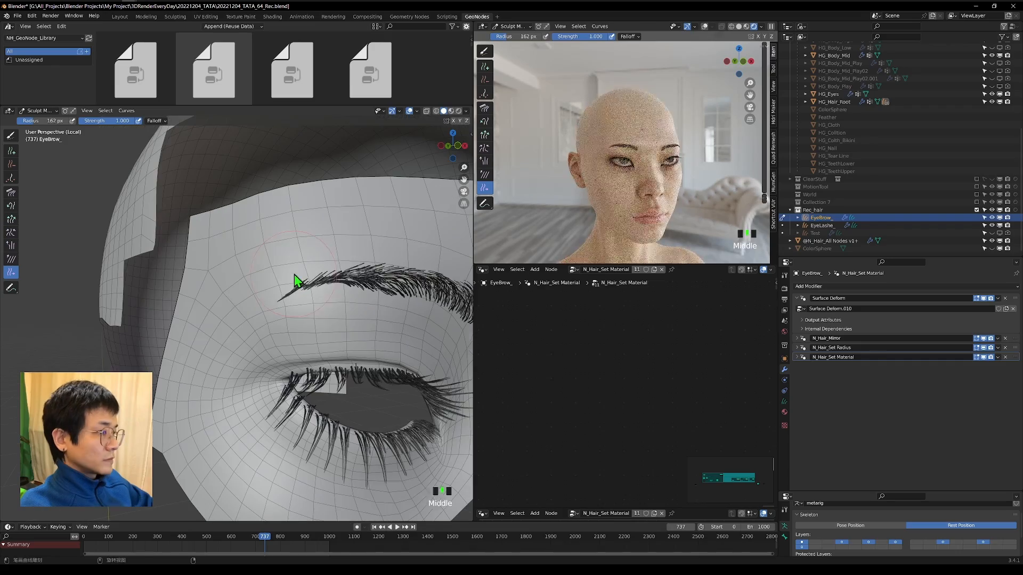
pyautogui.press('f')
pyautogui.click(276, 283)
pyautogui.moveTo(287, 293); pyautogui.dragTo(341, 283)
pyautogui.scroll(2, 341, 283)
pyautogui.moveTo(367, 293)
pyautogui.mouseDown(button='middle')
pyautogui.moveTo(348, 301)
pyautogui.moveTo(330, 280)
pyautogui.mouseUp(button='middle')
# Comb the hairs around the eyebrow's arch with the 134 px Comb brush at strength 0.194.
pyautogui.click(11, 193)
pyautogui.moveTo(298, 274)
pyautogui.mouseDown()
pyautogui.moveTo(261, 279)
pyautogui.moveTo(269, 292)
pyautogui.moveTo(306, 270)
pyautogui.mouseUp()
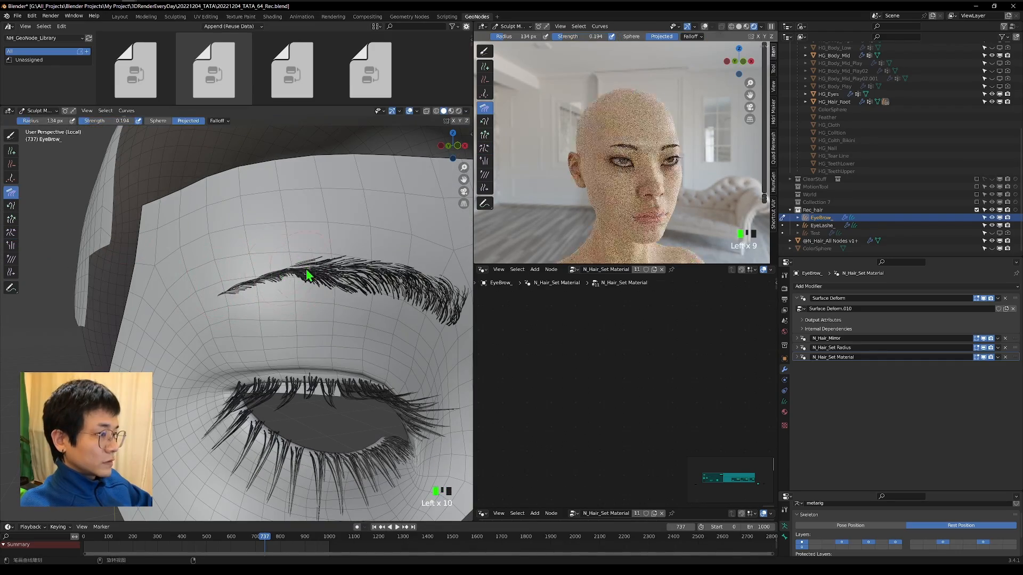
pyautogui.scroll(1, 306, 271)
pyautogui.keyDown('shift'); pyautogui.moveTo(273, 302); pyautogui.dragTo(249, 333, button='middle'); pyautogui.keyUp('shift')
# Add single hairs along the lower edge near the eyebrow's tail with a 36 px Add brush, Count 1.
pyautogui.scroll(3, 248, 333)
pyautogui.click(13, 151)
pyautogui.press('f')
pyautogui.click(330, 305)
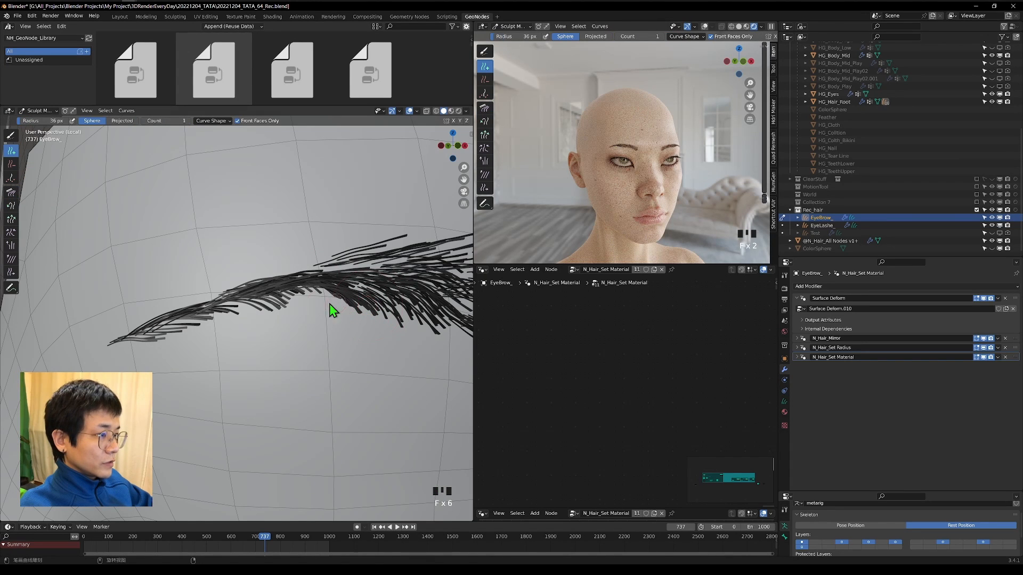
pyautogui.click(314, 308)
pyautogui.click(258, 305)
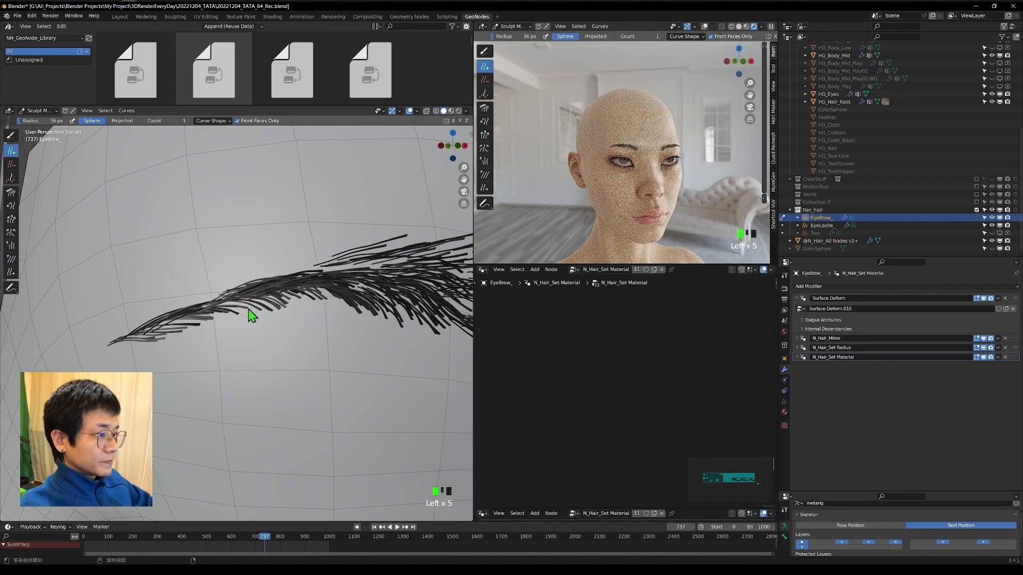
pyautogui.click(248, 309)
# Add single hairs along the upper edge between the eyebrow's arch and tail with the 36 px Add brush.
pyautogui.click(308, 269)
pyautogui.click(328, 255)
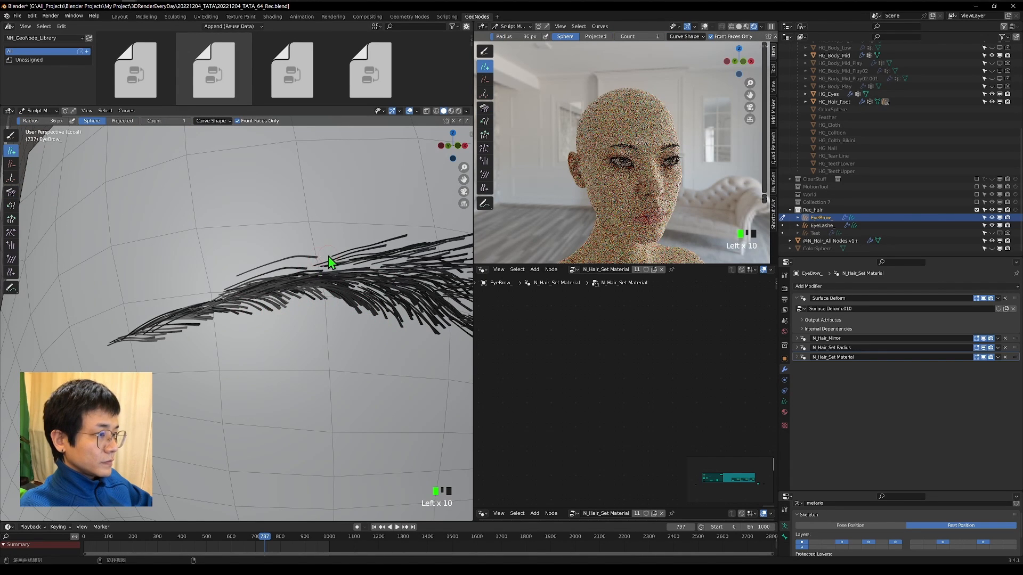
pyautogui.click(294, 273)
pyautogui.click(222, 290)
pyautogui.click(221, 293)
pyautogui.click(214, 300)
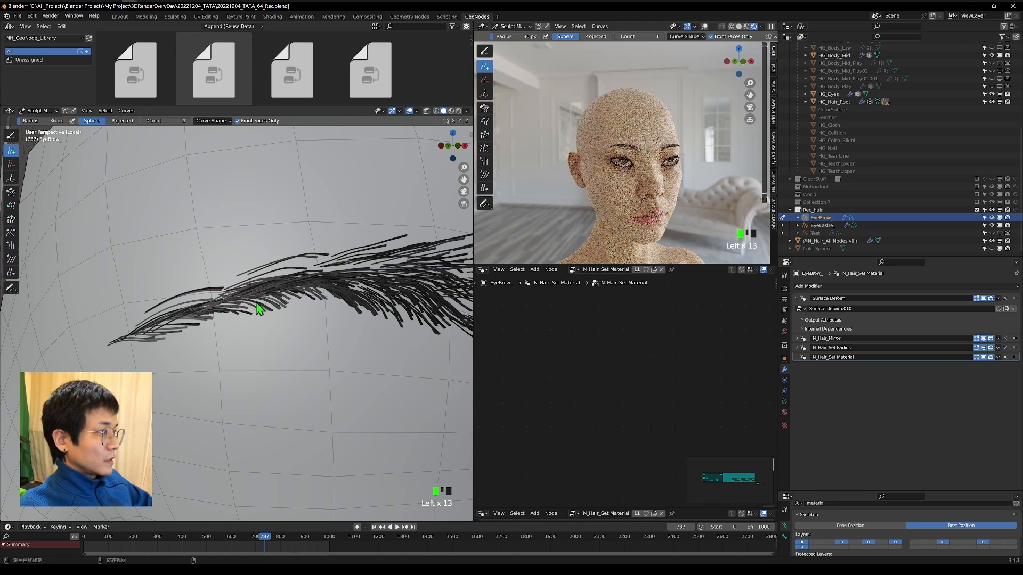
# Add single hairs along the lower edge and at the inner end of the eyebrow with the 36 px Add brush.
pyautogui.keyDown('shift'); pyautogui.moveTo(289, 302); pyautogui.dragTo(225, 307, button='middle'); pyautogui.keyUp('shift')
pyautogui.click(391, 340)
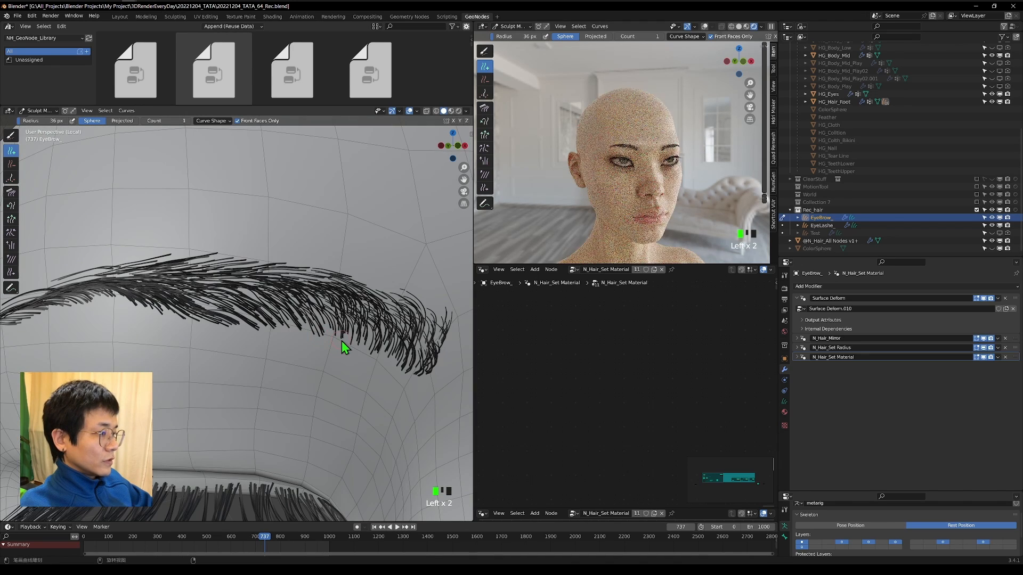
pyautogui.click(445, 356)
pyautogui.click(449, 346)
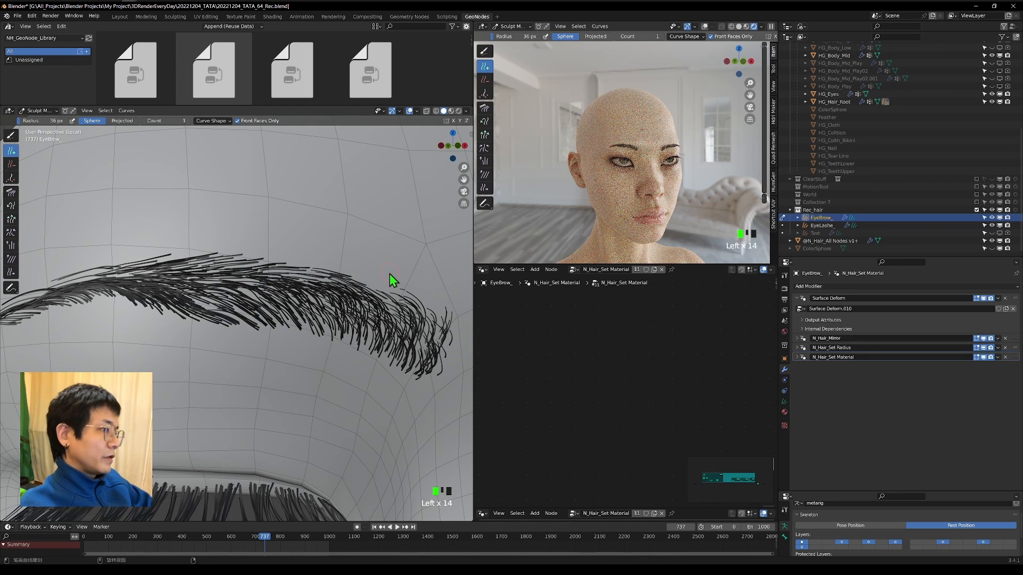
# Switch to the Comb brush at 134 px and comb the newly added hairs at the eyebrow's tail.
pyautogui.scroll(-3, 277, 299)
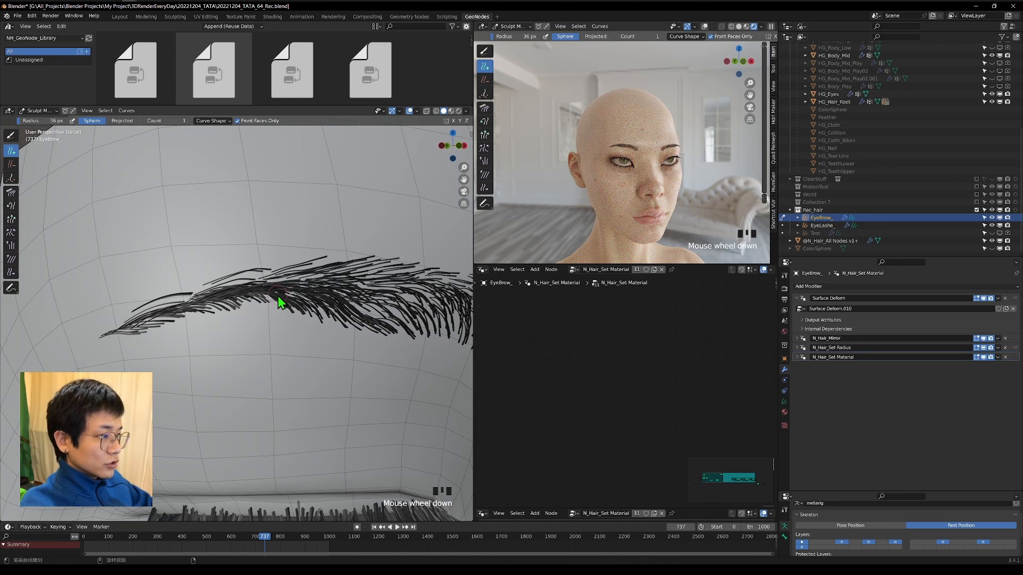
pyautogui.moveTo(343, 324); pyautogui.dragTo(251, 319, button='middle')
pyautogui.scroll(-1, 245, 318)
pyautogui.press('c')
pyautogui.press('f')
pyautogui.click(266, 300)
pyautogui.moveTo(341, 304)
pyautogui.mouseDown(button='middle')
pyautogui.moveTo(299, 299)
pyautogui.moveTo(330, 293)
pyautogui.mouseUp(button='middle')
pyautogui.scroll(-4, 330, 292)
pyautogui.scroll(5, 302, 258)
pyautogui.moveTo(303, 258); pyautogui.dragTo(300, 270)
pyautogui.click(300, 270)
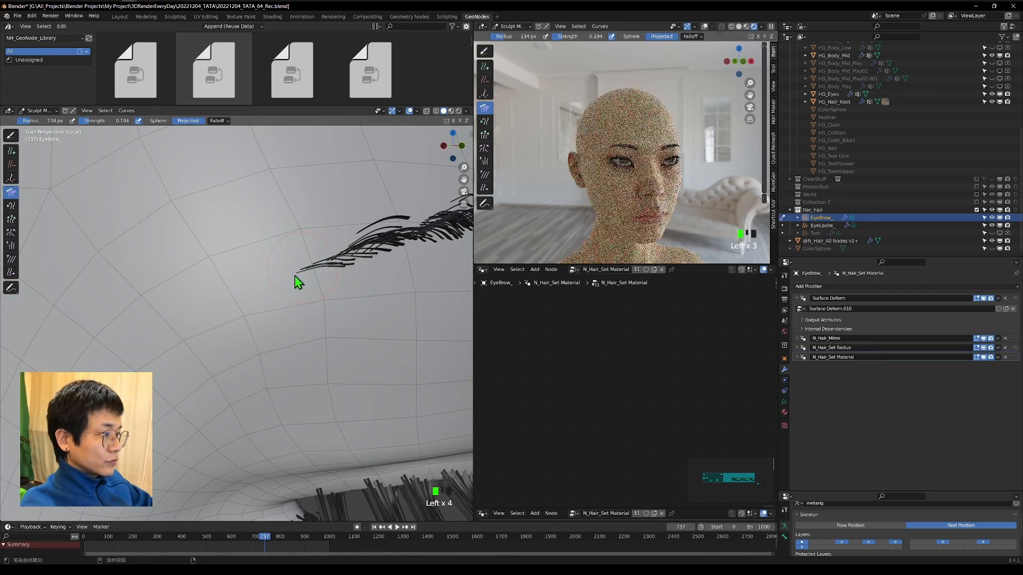
# Comb the eyebrow's tail hairs closer to the brow surface, viewed from above the forehead.
pyautogui.scroll(-5, 288, 332)
pyautogui.moveTo(288, 332); pyautogui.dragTo(333, 339, button='middle')
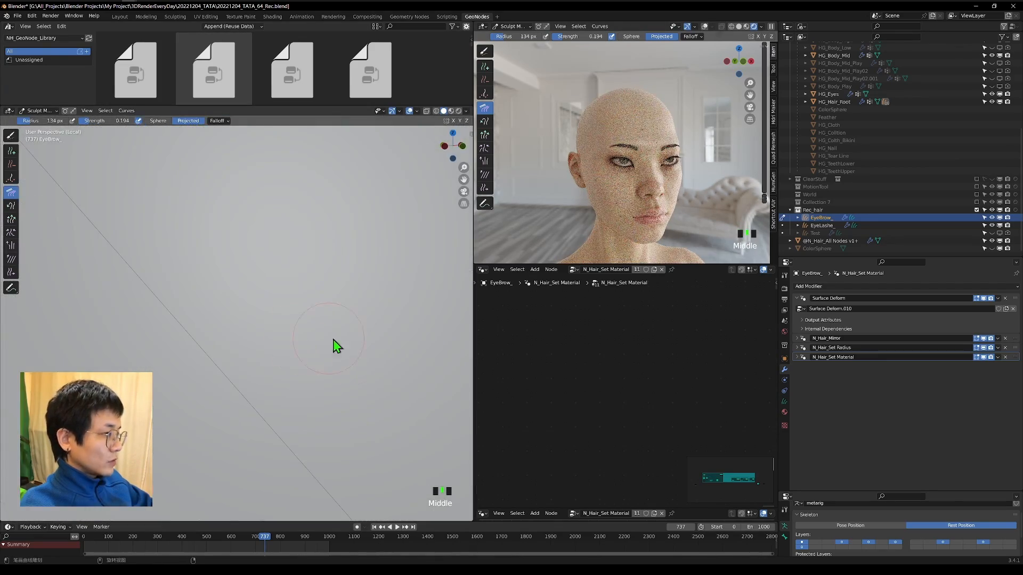
pyautogui.scroll(-2, 288, 329)
pyautogui.hotkey('shift', '`')
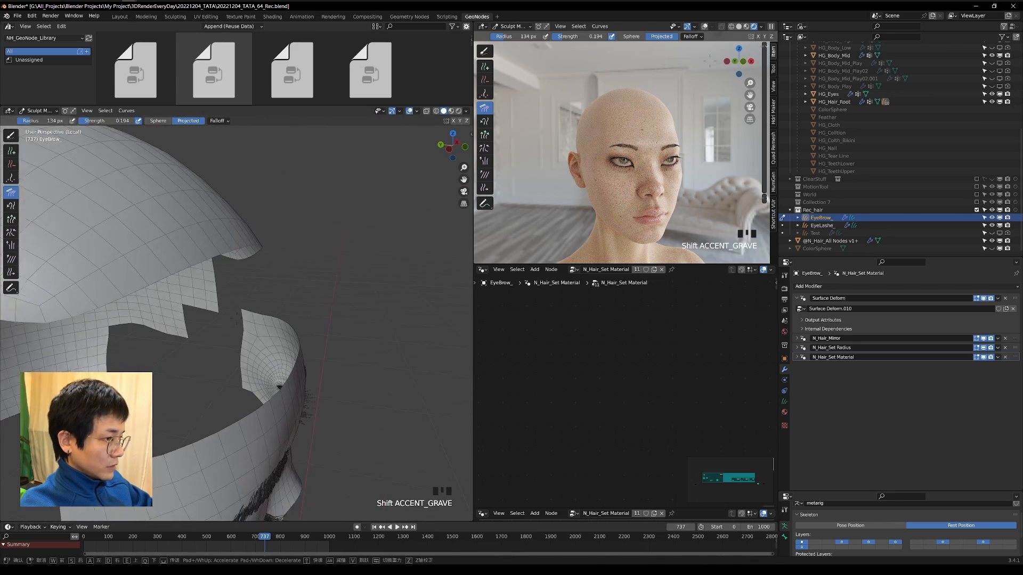
pyautogui.click(315, 297)
pyautogui.click(269, 317)
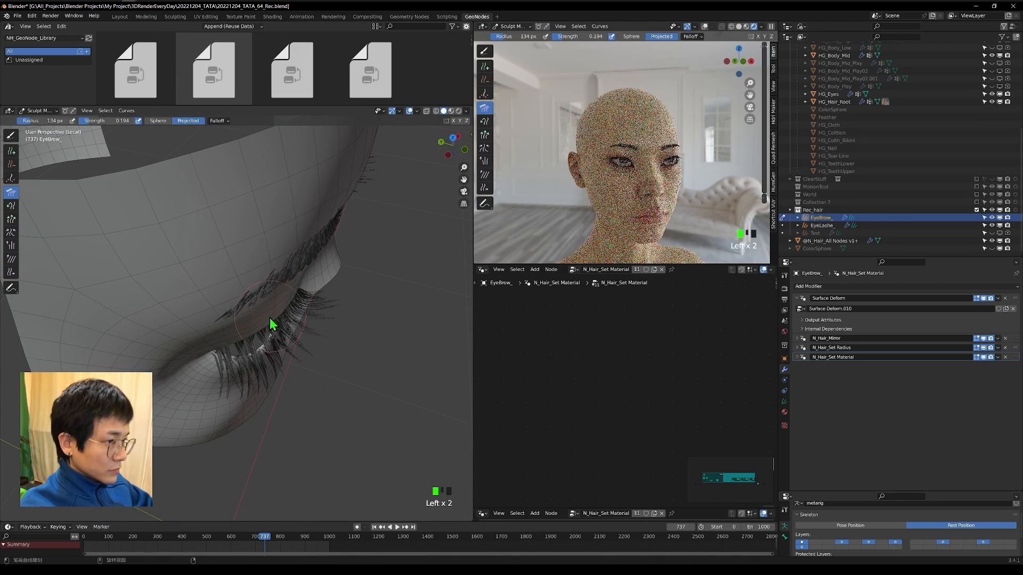
pyautogui.hotkey('shift', '`')
pyautogui.press('w')
pyautogui.click(266, 319)
pyautogui.moveTo(254, 330); pyautogui.dragTo(205, 376)
pyautogui.moveTo(190, 381); pyautogui.dragTo(159, 411)
# Comb the eyebrow hairs between the tail and the middle from above with the 134 px Comb brush.
pyautogui.moveTo(228, 318); pyautogui.dragTo(247, 296)
pyautogui.moveTo(224, 323); pyautogui.dragTo(250, 296)
pyautogui.moveTo(235, 314)
pyautogui.mouseDown()
pyautogui.moveTo(255, 292)
pyautogui.moveTo(246, 299)
pyautogui.mouseUp()
pyautogui.moveTo(157, 391); pyautogui.dragTo(184, 358)
pyautogui.moveTo(163, 391); pyautogui.dragTo(221, 325)
# Shorten the hairs at the eyebrow's tail with a 134 px Grow/Shrink brush in shrink mode at strength 0.137.
pyautogui.click(11, 219)
pyautogui.click(156, 121)
pyautogui.moveTo(154, 410)
pyautogui.mouseDown()
pyautogui.moveTo(175, 405)
pyautogui.moveTo(175, 420)
pyautogui.mouseUp()
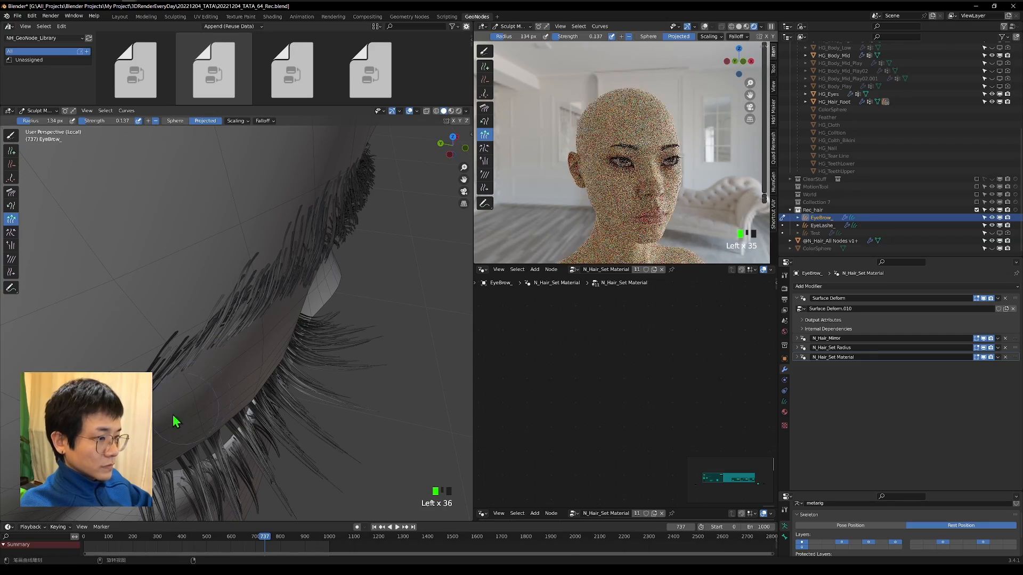
# Remove stray hairs along the eyebrow's edges with the Delete brush, using radii of 98 px and 6 px.
pyautogui.moveTo(308, 312); pyautogui.dragTo(305, 306)
pyautogui.moveTo(306, 306); pyautogui.dragTo(250, 437, button='middle')
pyautogui.press('f')
pyautogui.click(239, 443)
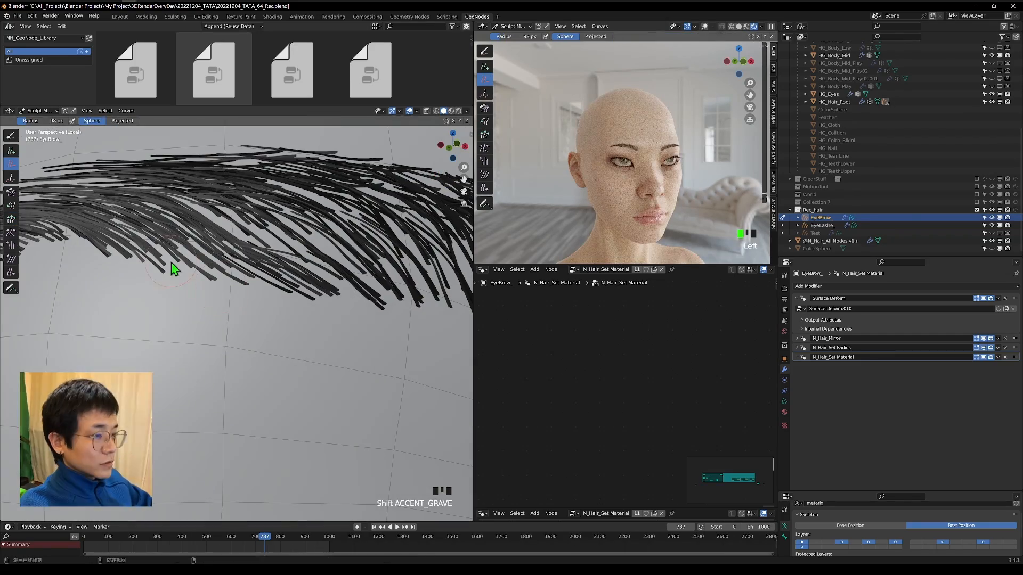
pyautogui.click(164, 257)
pyautogui.click(247, 261)
pyautogui.moveTo(329, 291); pyautogui.dragTo(369, 251, button='middle')
pyautogui.click(368, 250)
pyautogui.click(320, 204)
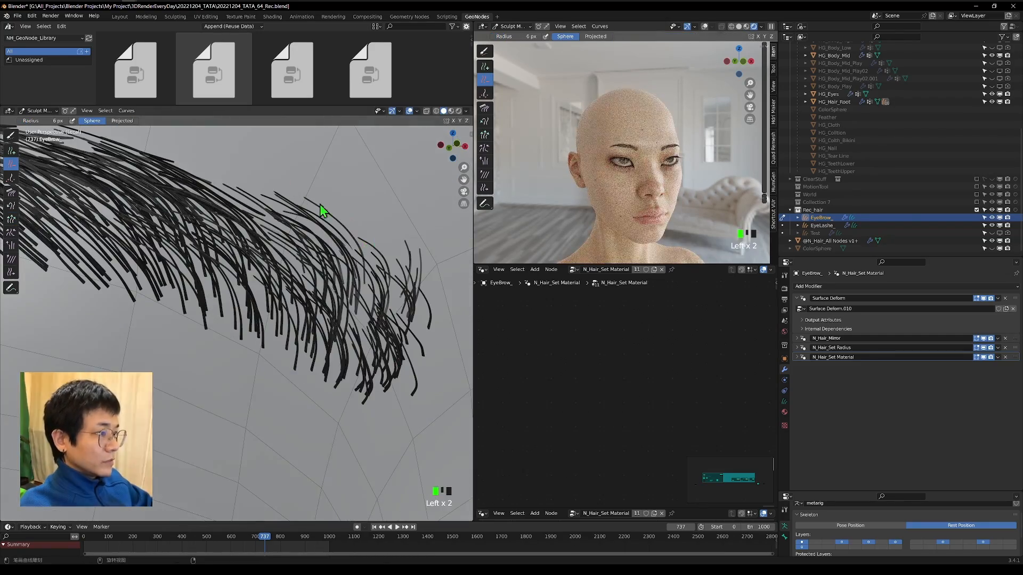
# Shorten the hairs at the eyebrow's inner end with a 48 px Grow/Shrink brush at strength 0.137.
pyautogui.click(10, 219)
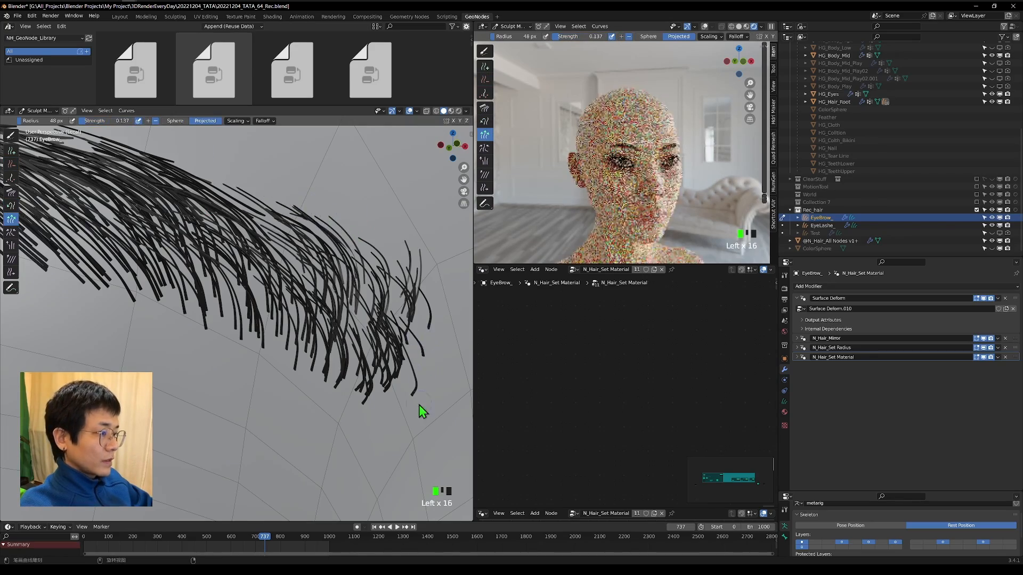
pyautogui.scroll(-1, 418, 405)
pyautogui.scroll(1, 314, 337)
pyautogui.scroll(-8, 314, 337)
pyautogui.moveTo(305, 337)
pyautogui.mouseDown(button='middle')
pyautogui.moveTo(318, 338)
pyautogui.moveTo(294, 337)
pyautogui.mouseUp(button='middle')
pyautogui.keyDown('shift'); pyautogui.moveTo(173, 317); pyautogui.dragTo(287, 343, button='middle'); pyautogui.keyUp('shift')
pyautogui.scroll(1, 289, 344)
pyautogui.scroll(-1, 289, 344)
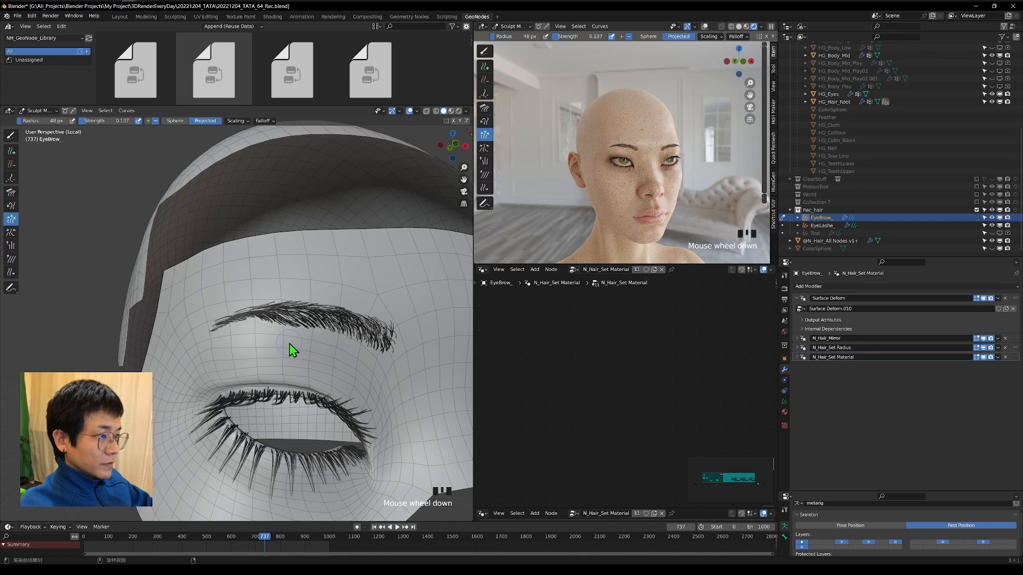
# Shorten the hairs along the upper edge of the eyebrow's outer half with the 48 px Grow/Shrink brush.
pyautogui.hotkey('shift', '`')
pyautogui.press('w')
pyautogui.click(290, 343)
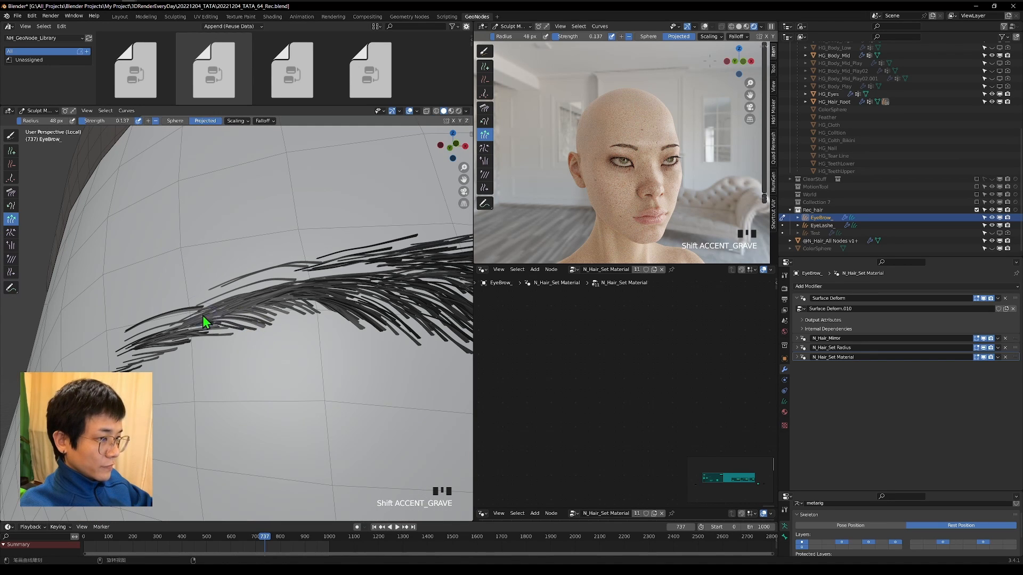
pyautogui.moveTo(203, 313); pyautogui.dragTo(210, 290)
pyautogui.moveTo(210, 290); pyautogui.dragTo(211, 291)
pyautogui.click(226, 278)
pyautogui.click(324, 250)
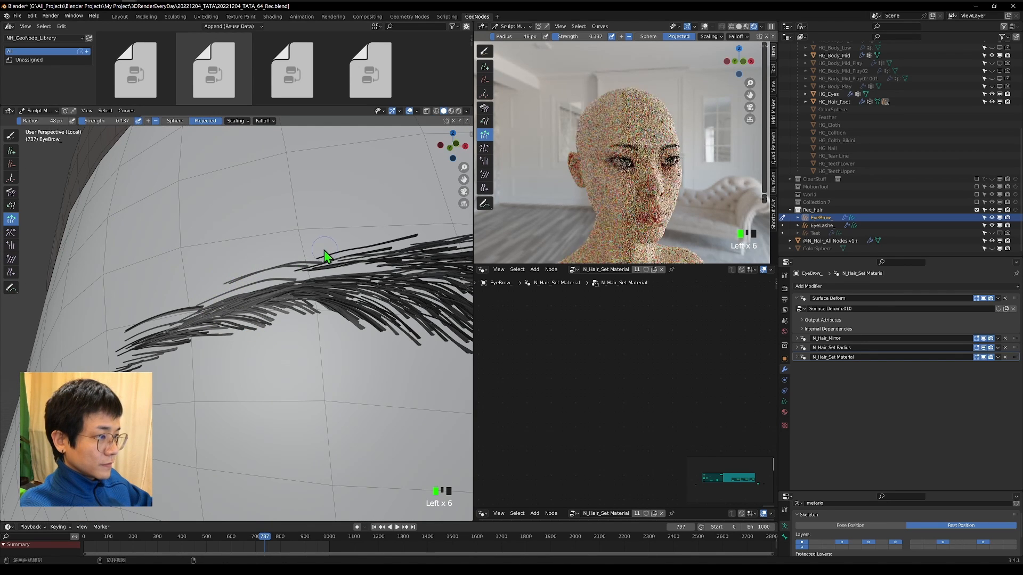
pyautogui.click(363, 238)
pyautogui.click(137, 318)
# Add single hairs along the upper edge of the eyebrow's outer half and delete stray ones along its lower edge with 48 px brushes.
pyautogui.click(11, 151)
pyautogui.click(302, 274)
pyautogui.click(359, 273)
pyautogui.click(366, 338)
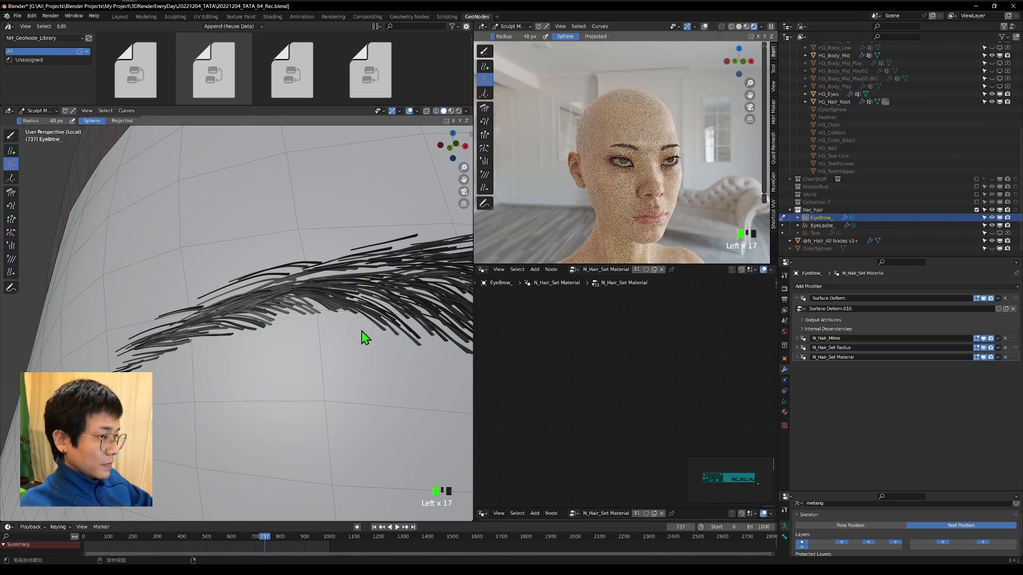
pyautogui.click(351, 329)
pyautogui.click(382, 339)
# Add single hairs at the eyebrow's inner end and comb them into the direction of the surrounding hairs.
pyautogui.press('KP_Decimal')
pyautogui.scroll(5, 240, 356)
pyautogui.click(254, 423)
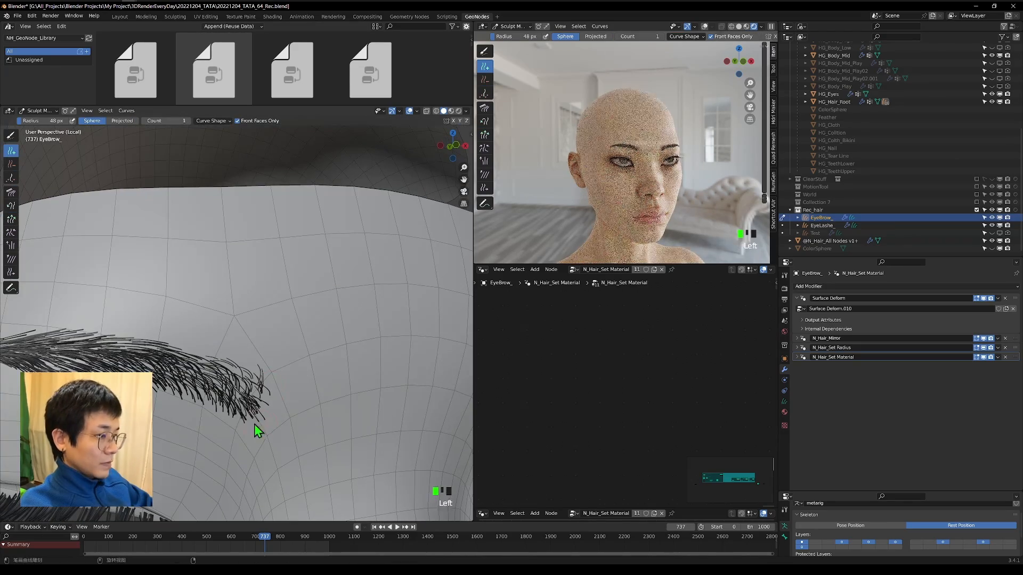
pyautogui.click(277, 395)
pyautogui.click(11, 193)
pyautogui.moveTo(271, 385)
pyautogui.mouseDown()
pyautogui.moveTo(261, 400)
pyautogui.moveTo(282, 407)
pyautogui.mouseUp()
# Delete the stray hairs sticking out at the eyebrow's inner end.
pyautogui.click(11, 272)
pyautogui.click(11, 164)
pyautogui.moveTo(287, 380); pyautogui.dragTo(273, 379, button='middle')
# Slide the eyebrow hairs across the brow with the Slide brush at 80 px and strength 1.000.
pyautogui.press('KP_Decimal')
pyautogui.scroll(5, 627, 133)
pyautogui.click(11, 272)
pyautogui.scroll(5, 181, 314)
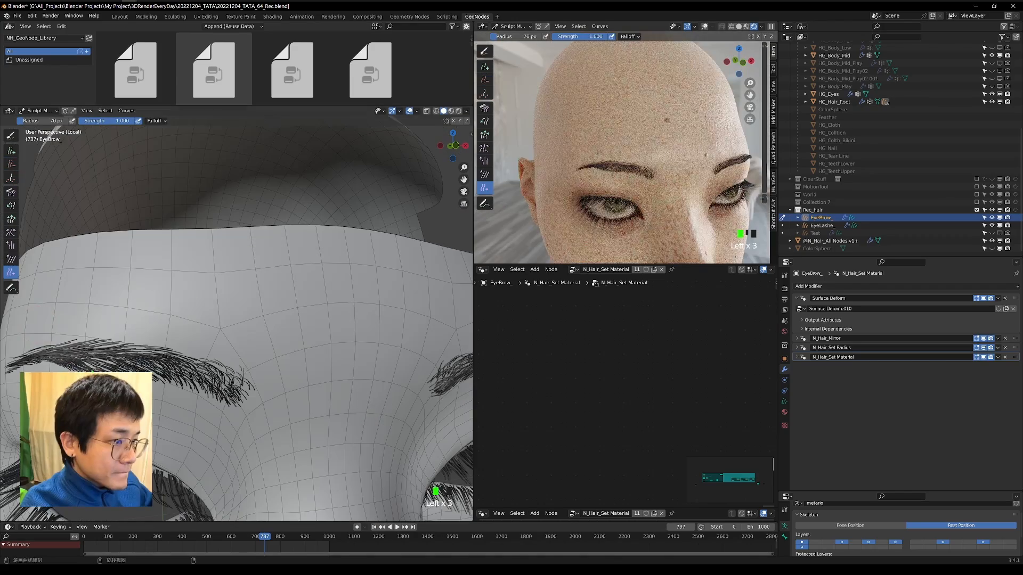
pyautogui.moveTo(96, 392); pyautogui.dragTo(168, 394)
pyautogui.scroll(-2, 213, 368)
pyautogui.moveTo(229, 360); pyautogui.dragTo(247, 358, button='middle')
pyautogui.press('f')
pyautogui.click(232, 358)
pyautogui.moveTo(184, 362); pyautogui.dragTo(167, 358)
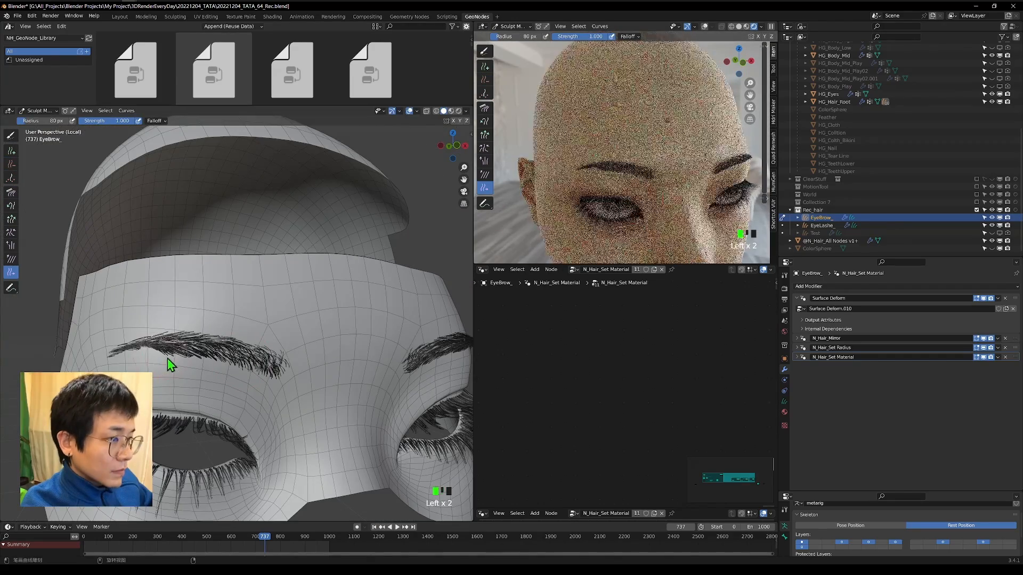
# Slide the hairs along the middle of the eyebrow's lower edge, checking the shape in the rendered view.
pyautogui.scroll(-4, 633, 155)
pyautogui.moveTo(639, 154); pyautogui.dragTo(615, 155, button='middle')
pyautogui.moveTo(197, 357); pyautogui.dragTo(207, 360, button='middle')
pyautogui.moveTo(184, 372); pyautogui.dragTo(193, 365)
pyautogui.moveTo(192, 373); pyautogui.dragTo(235, 361)
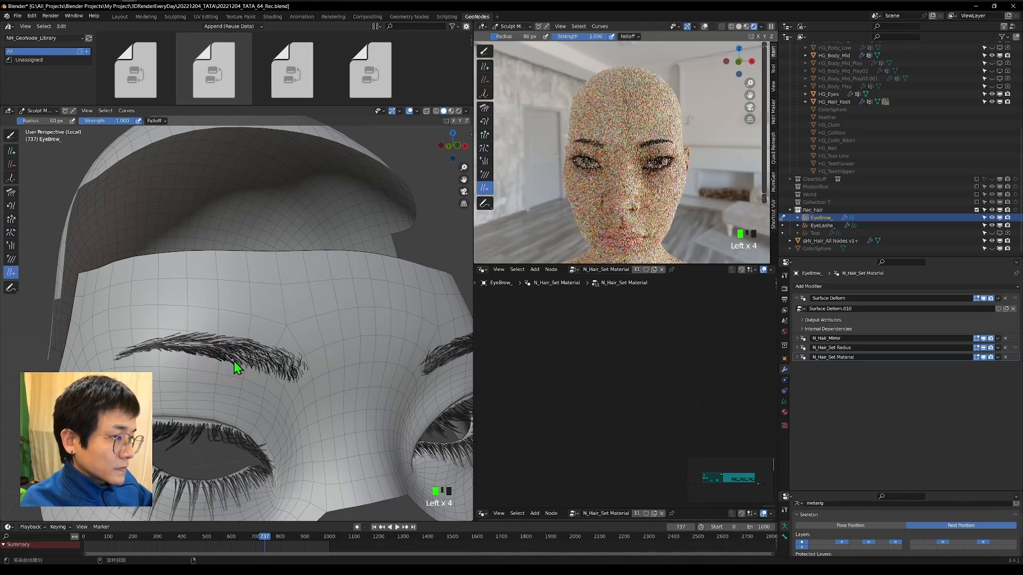
pyautogui.moveTo(630, 251); pyautogui.dragTo(659, 251, button='middle')
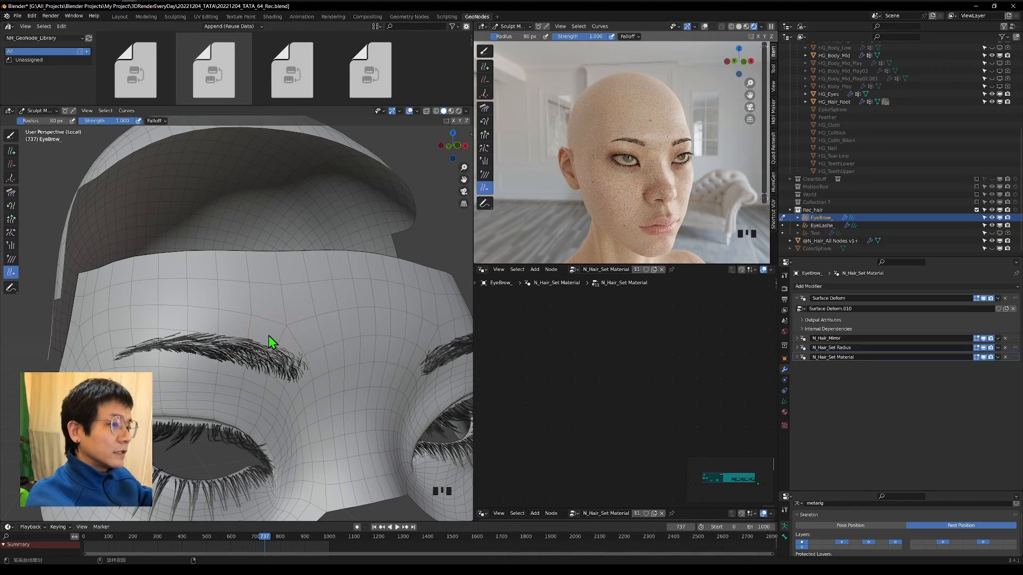
pyautogui.keyDown('shift'); pyautogui.moveTo(254, 428); pyautogui.dragTo(271, 321, button='middle'); pyautogui.keyUp('shift')
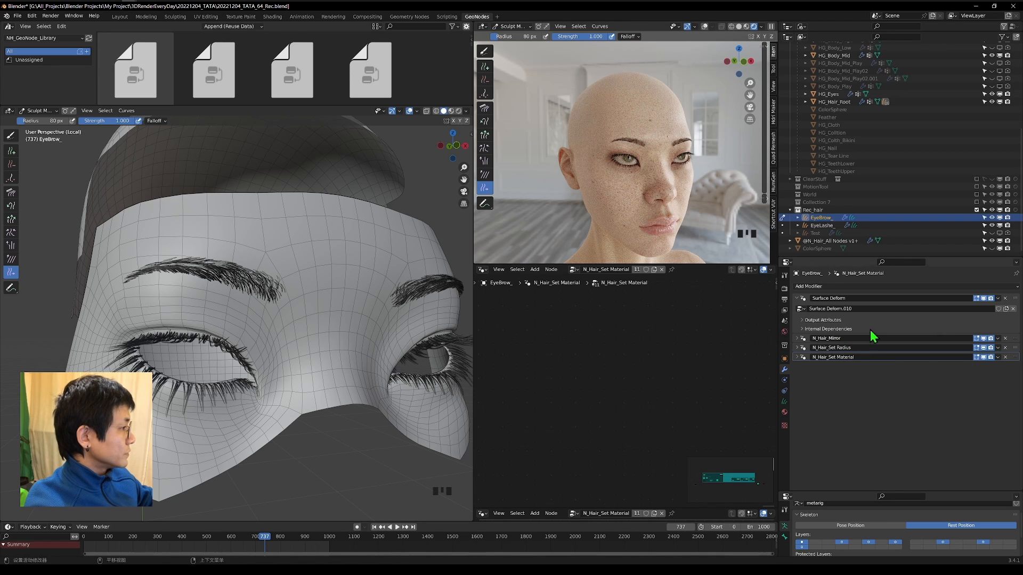
# Apply the N_Hair_Mirror and N_Hair_Set Radius modifiers on the eyebrow.
pyautogui.click(997, 338)
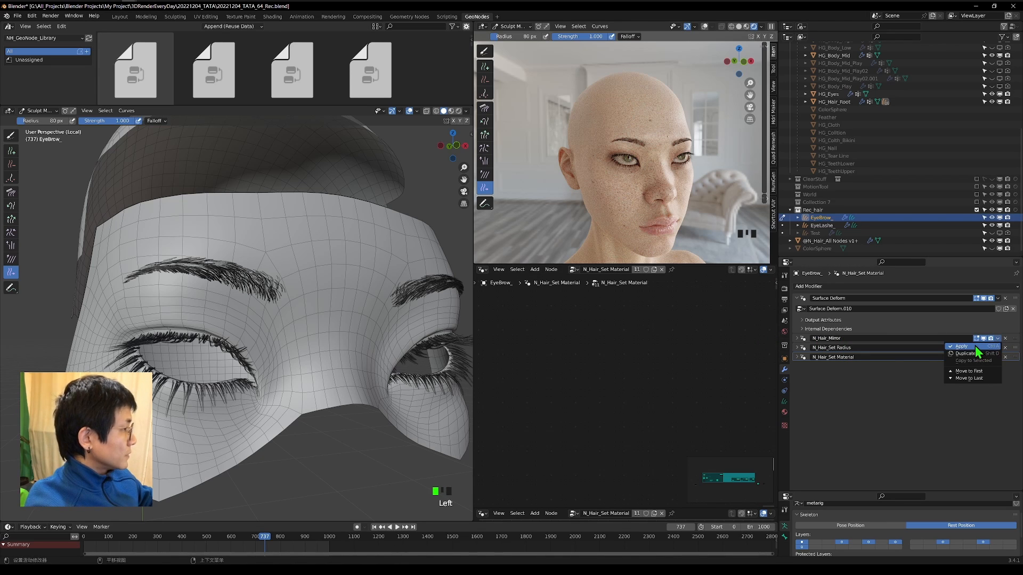
pyautogui.click(974, 346)
pyautogui.hotkey('shift', '`')
pyautogui.click(291, 264)
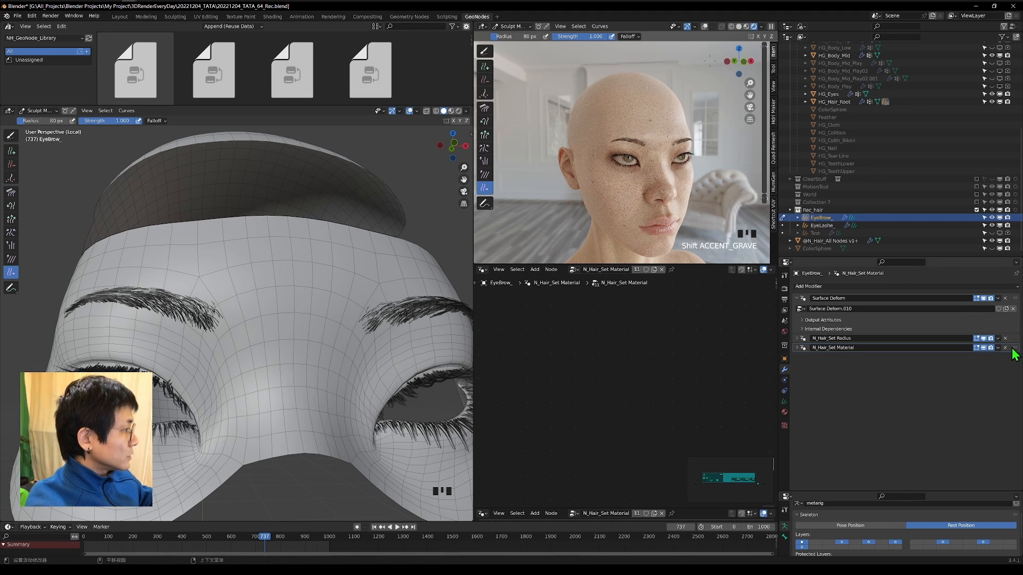
pyautogui.click(997, 339)
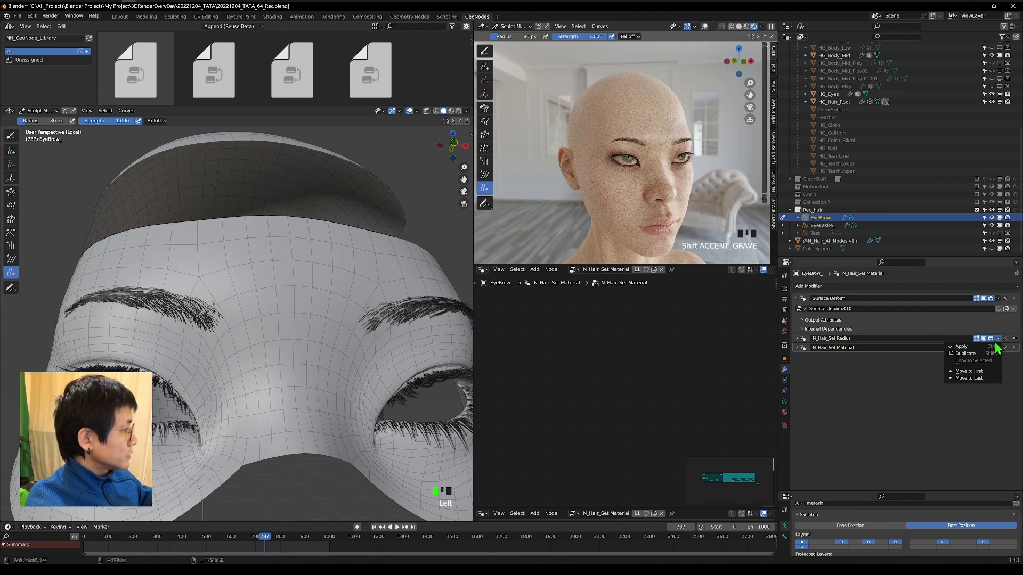
pyautogui.click(975, 347)
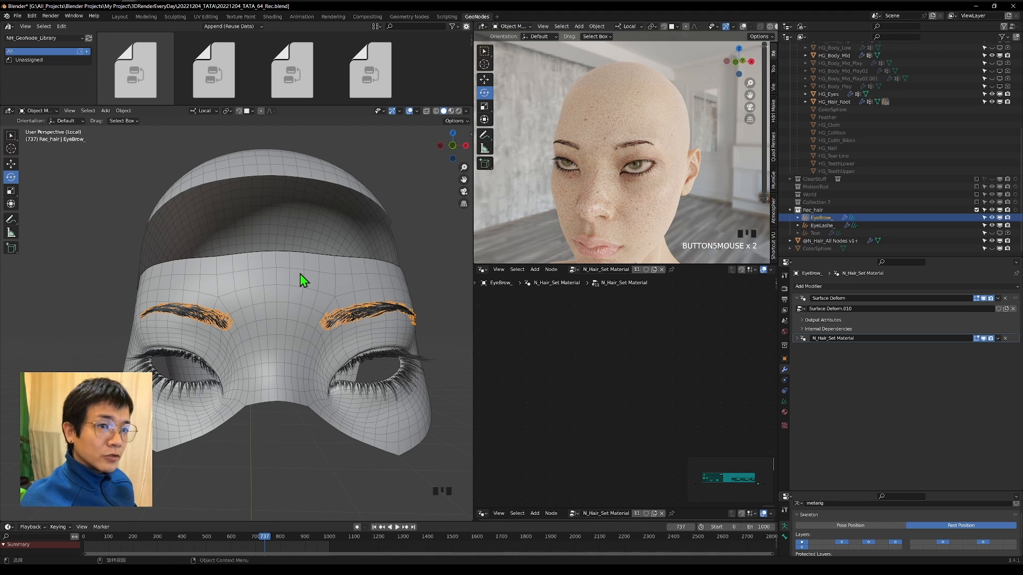
# Examine both eyebrows in Object Mode on the hair root mesh and in the rendered view of the face.
pyautogui.moveTo(299, 274); pyautogui.dragTo(269, 381, button='middle')
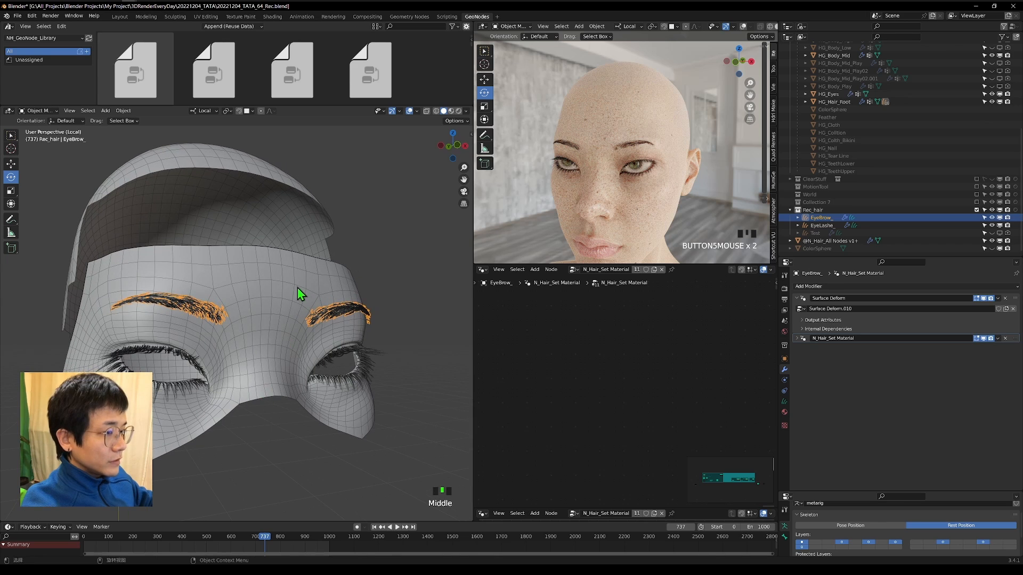
pyautogui.click(400, 265)
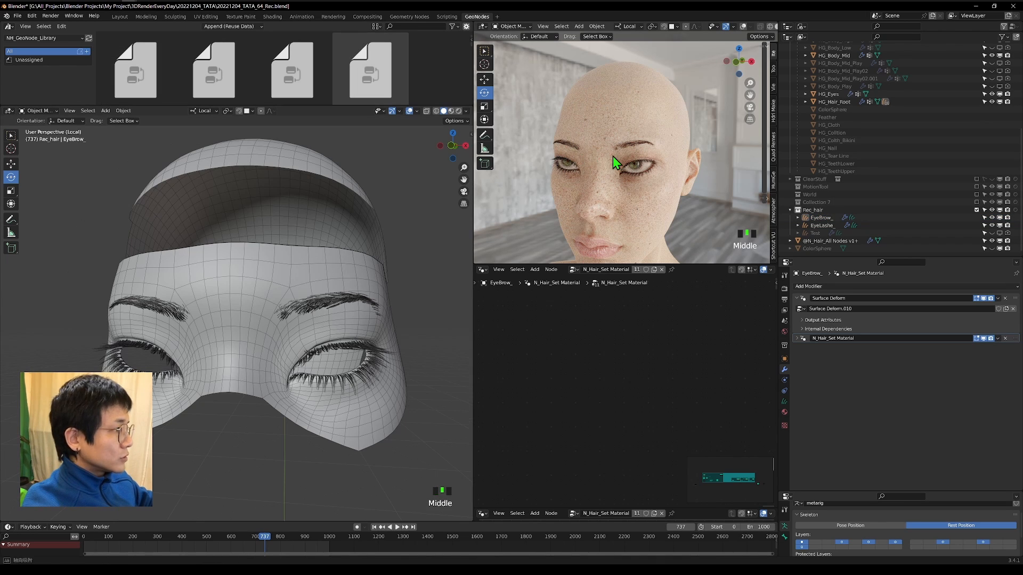
pyautogui.moveTo(612, 155); pyautogui.dragTo(656, 157, button='middle')
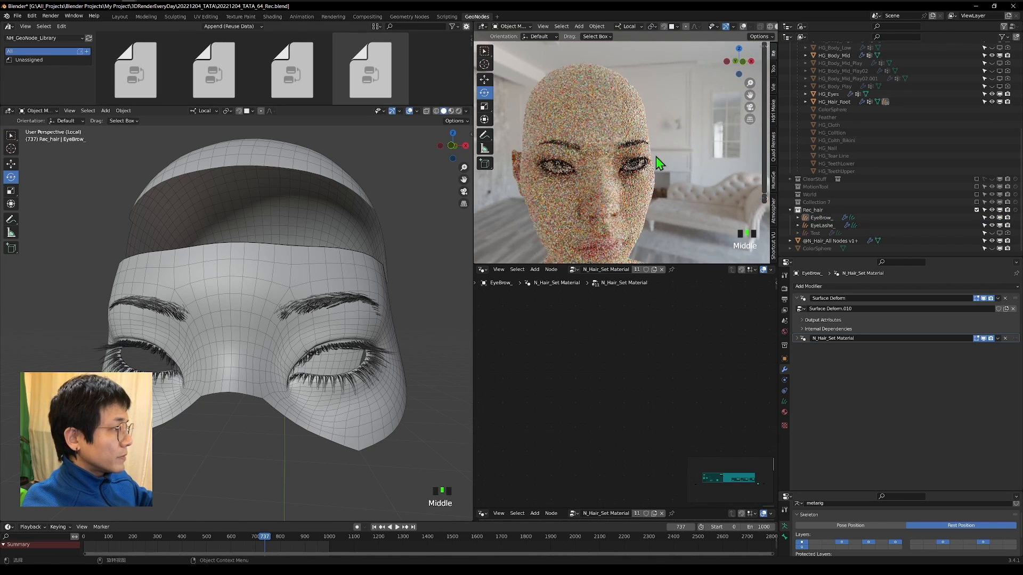
pyautogui.scroll(2, 655, 160)
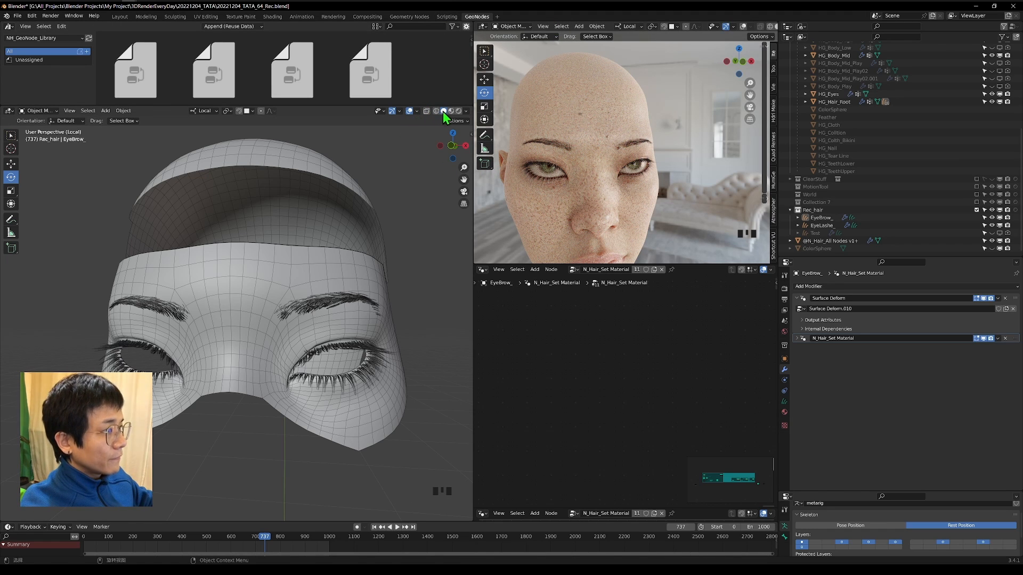
pyautogui.click(426, 111)
pyautogui.click(426, 111)
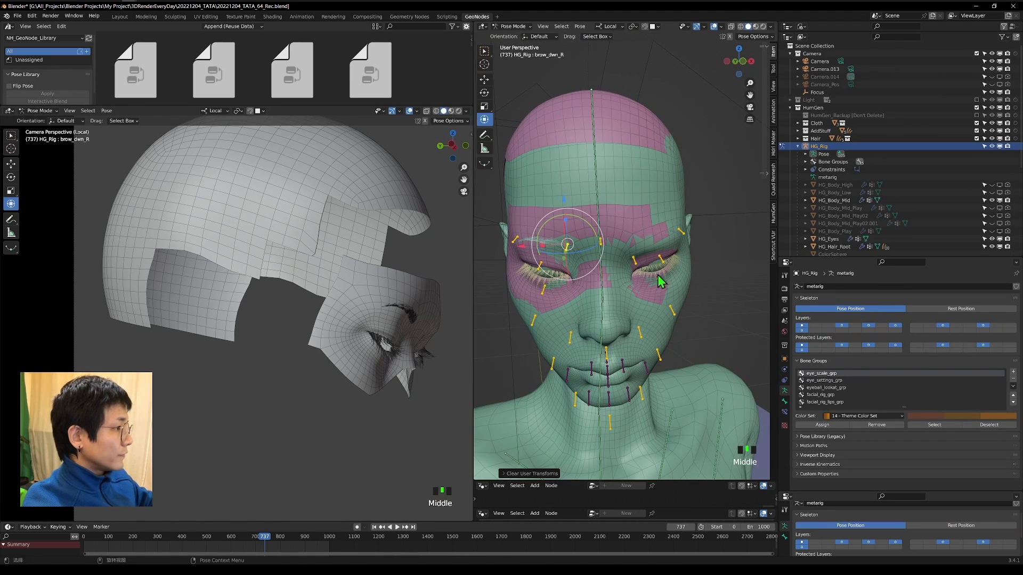
# Put HG_Rig in Pose Mode and move its brow_dwn_R bone to test how the mirrored eyebrow hairs follow.
pyautogui.moveTo(658, 276); pyautogui.dragTo(687, 271, button='middle')
pyautogui.moveTo(381, 320); pyautogui.dragTo(247, 317, button='middle')
pyautogui.scroll(2, 246, 315)
pyautogui.scroll(3, 246, 315)
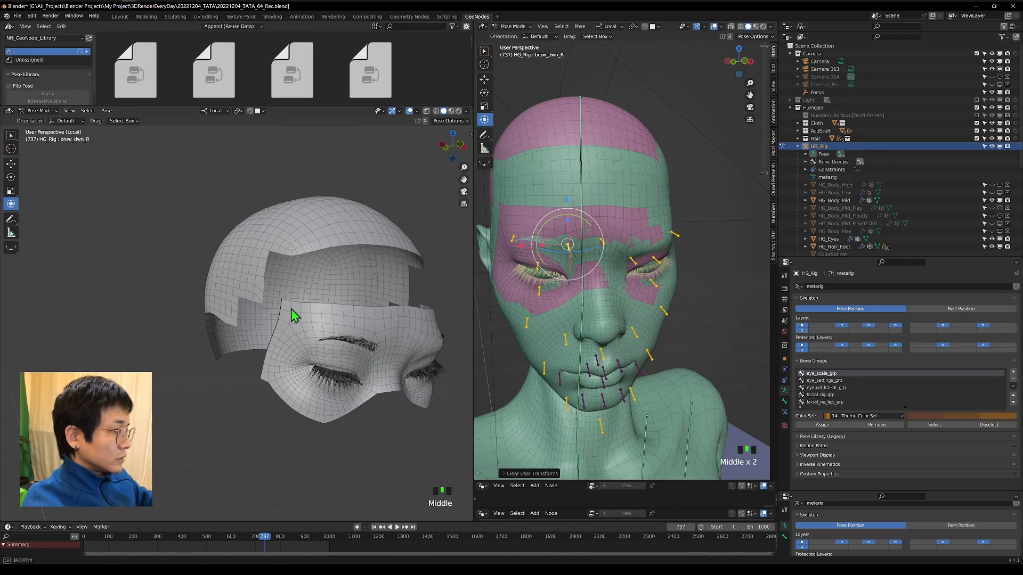
pyautogui.press('g')
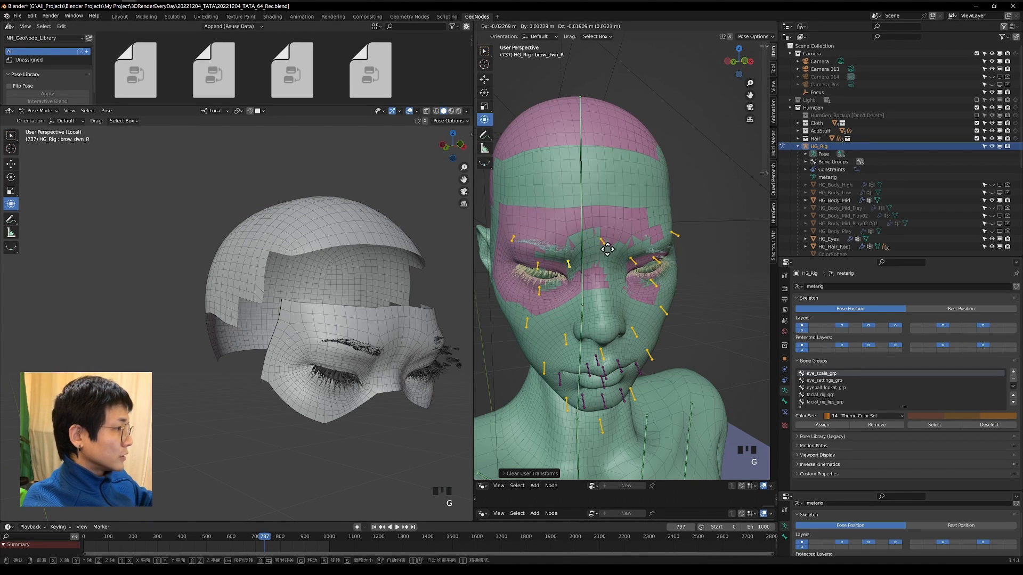
pyautogui.click(581, 240)
pyautogui.moveTo(581, 240); pyautogui.dragTo(648, 209, button='middle')
pyautogui.scroll(5, 649, 210)
pyautogui.scroll(-2, 650, 209)
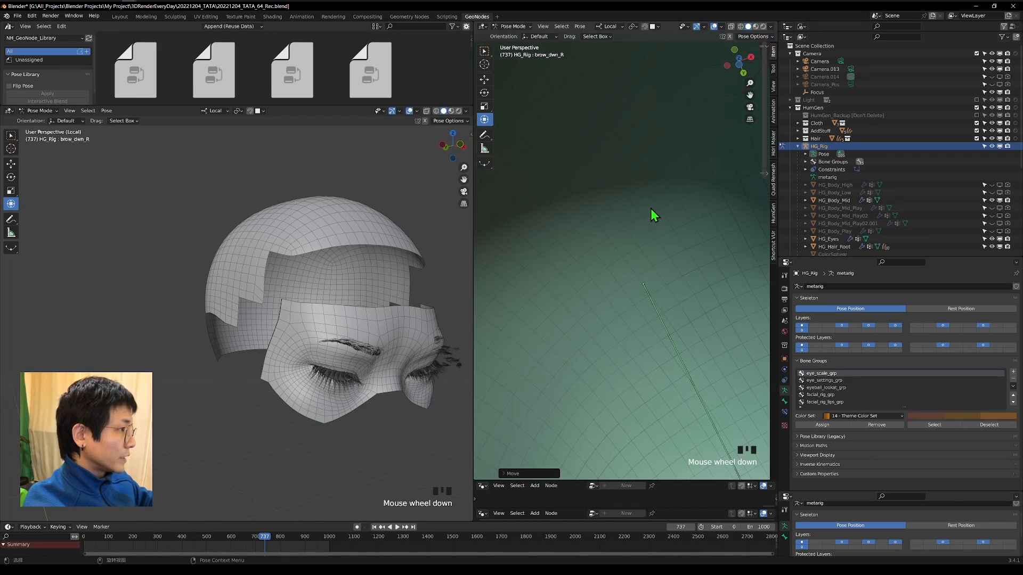
pyautogui.moveTo(654, 71); pyautogui.dragTo(689, 302, button='middle')
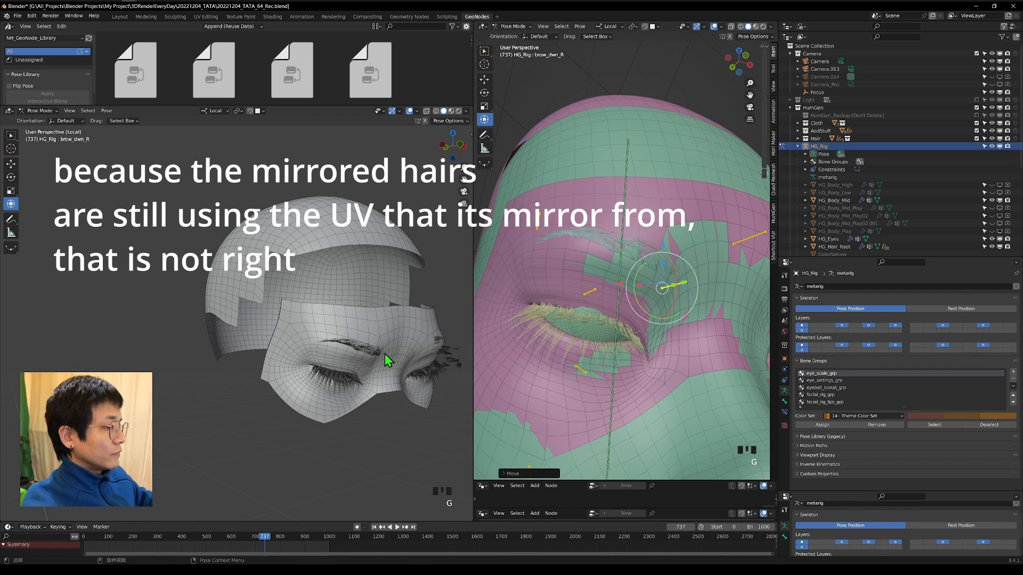
# Return HG_Rig to Rest Position.
pyautogui.scroll(3, 650, 197)
pyautogui.keyDown('shift'); pyautogui.moveTo(648, 193); pyautogui.dragTo(659, 308, button='middle'); pyautogui.keyUp('shift')
pyautogui.scroll(2, 667, 353)
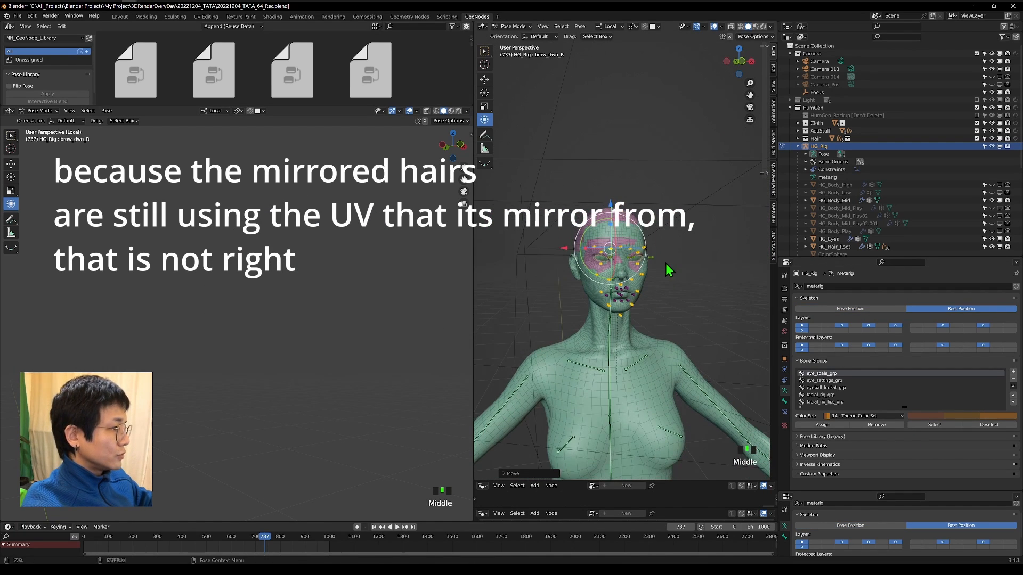
pyautogui.scroll(5, 665, 264)
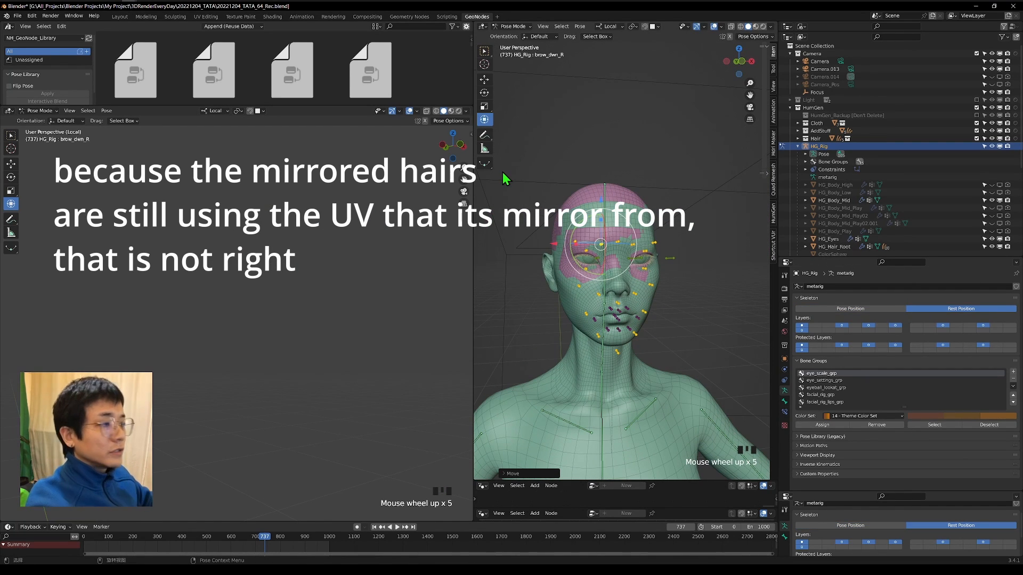
# Select EyeBrow_ with HG_Hair_Root as the active object and parent it using Object (Attach Curves to Surface).
pyautogui.scroll(7, 639, 184)
pyautogui.moveTo(637, 186)
pyautogui.mouseDown(button='middle')
pyautogui.moveTo(617, 201)
pyautogui.moveTo(629, 205)
pyautogui.mouseUp(button='middle')
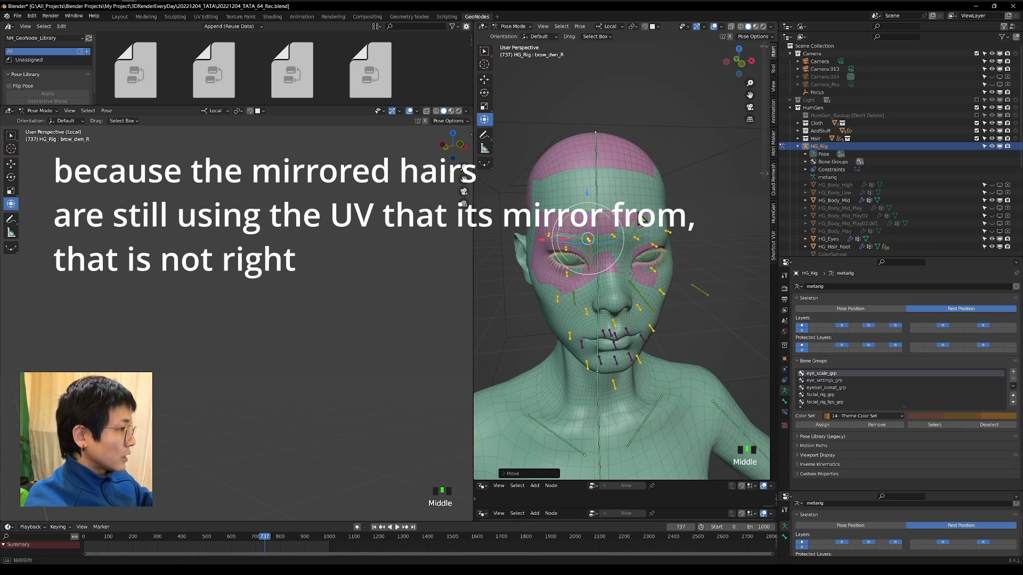
pyautogui.scroll(4, 566, 129)
pyautogui.click(579, 237)
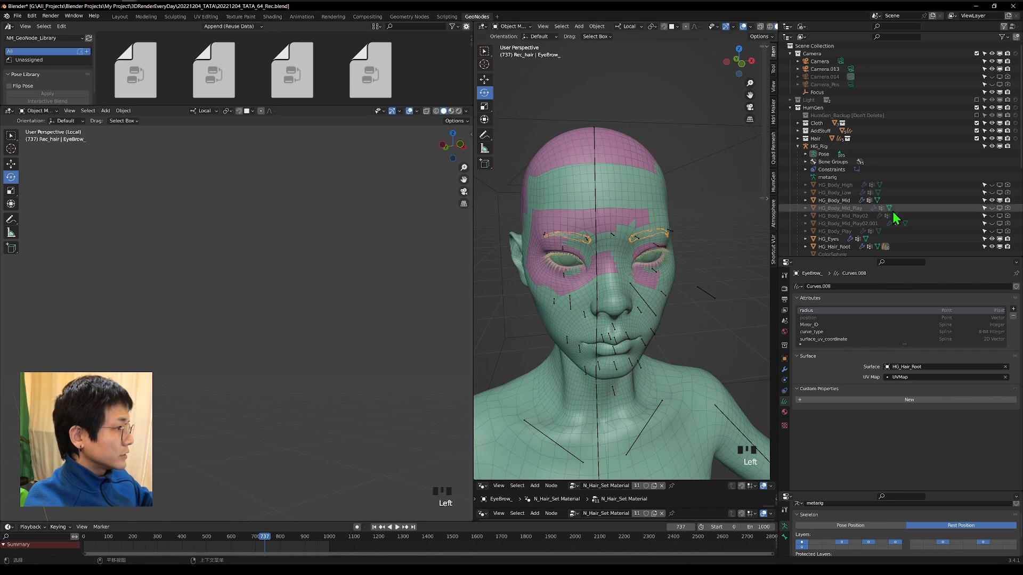
pyautogui.scroll(-7, 868, 170)
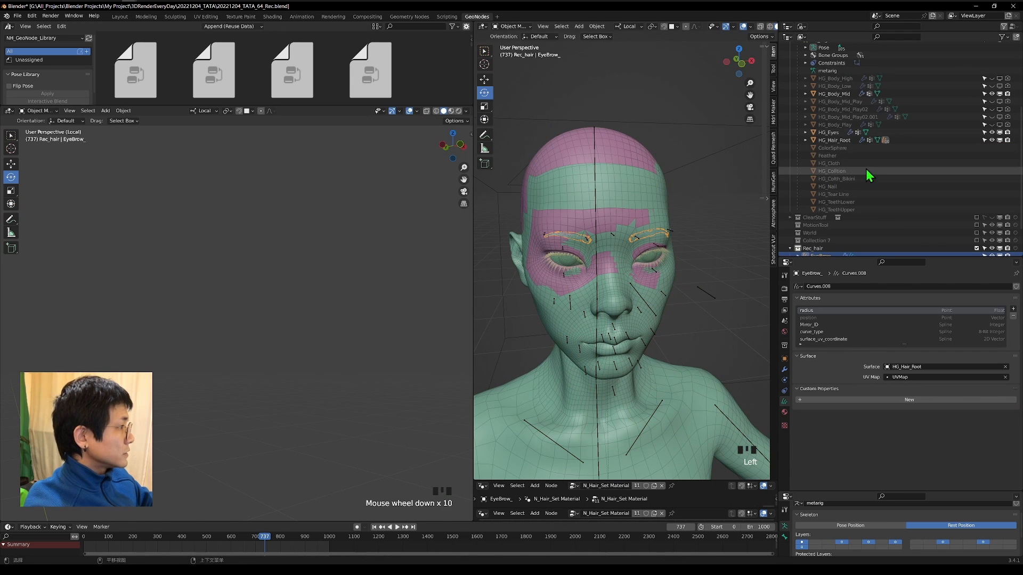
pyautogui.keyDown('ctrl'); pyautogui.click(846, 142); pyautogui.keyUp('ctrl')
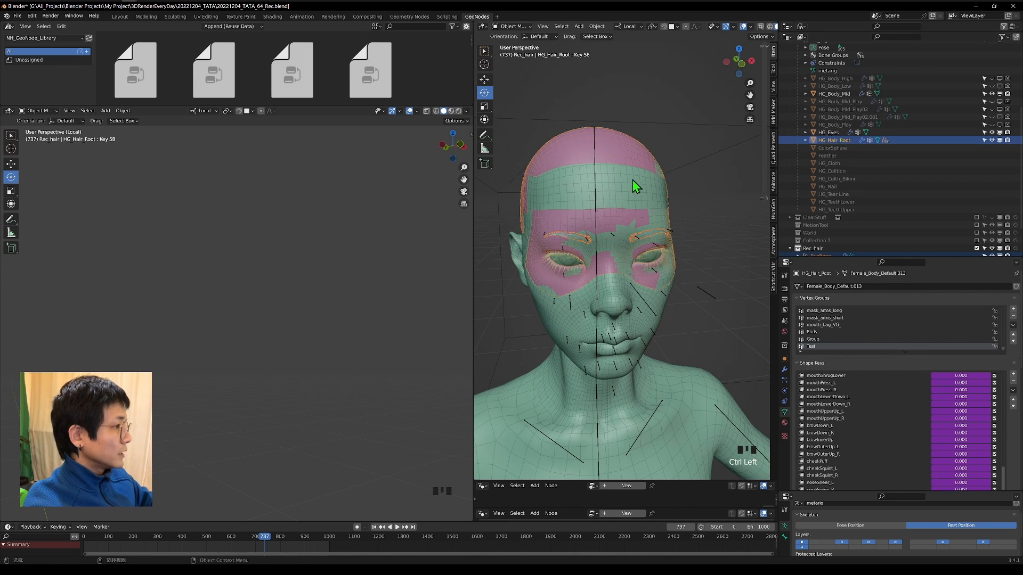
pyautogui.moveTo(633, 181); pyautogui.dragTo(682, 179, button='middle')
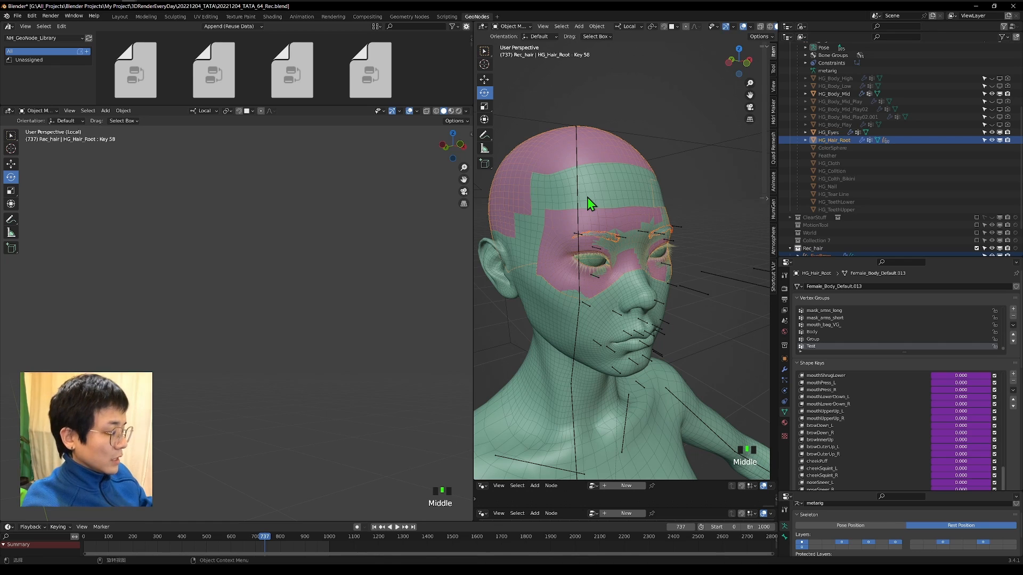
pyautogui.hotkey('ctrl', 'p')
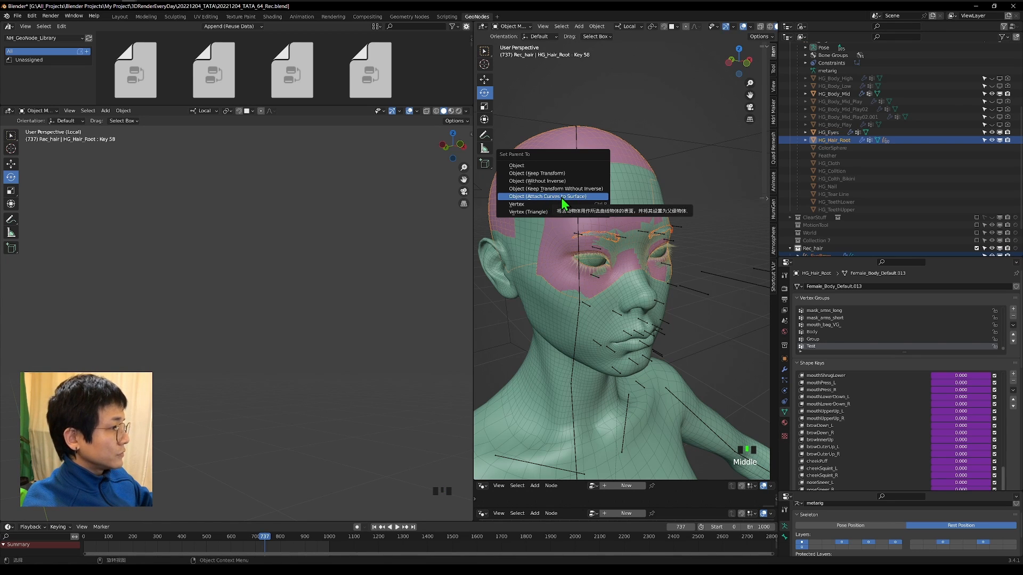
pyautogui.scroll(7, 621, 240)
pyautogui.hotkey('shift', '`')
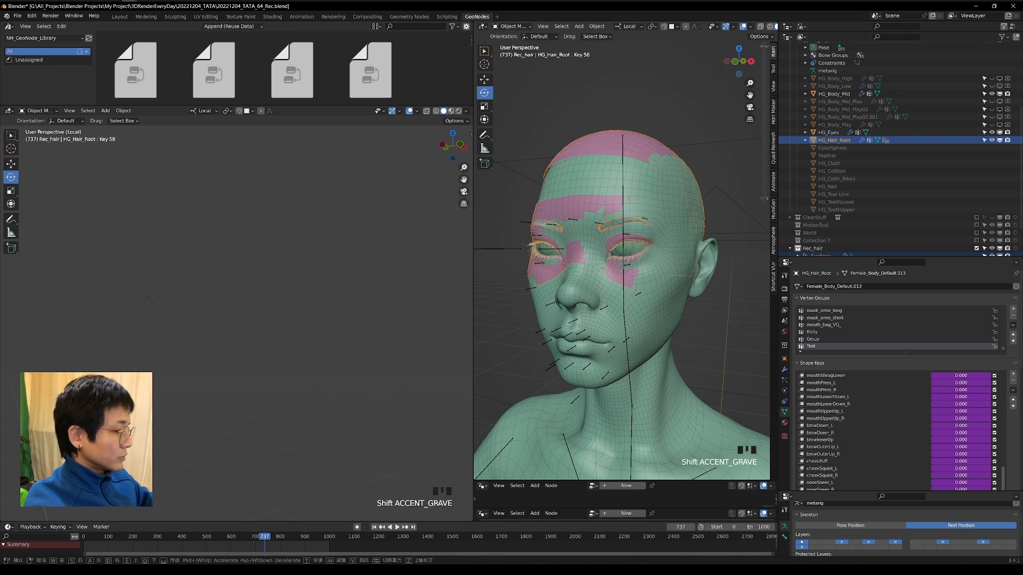
pyautogui.press('w')
pyautogui.click(761, 232)
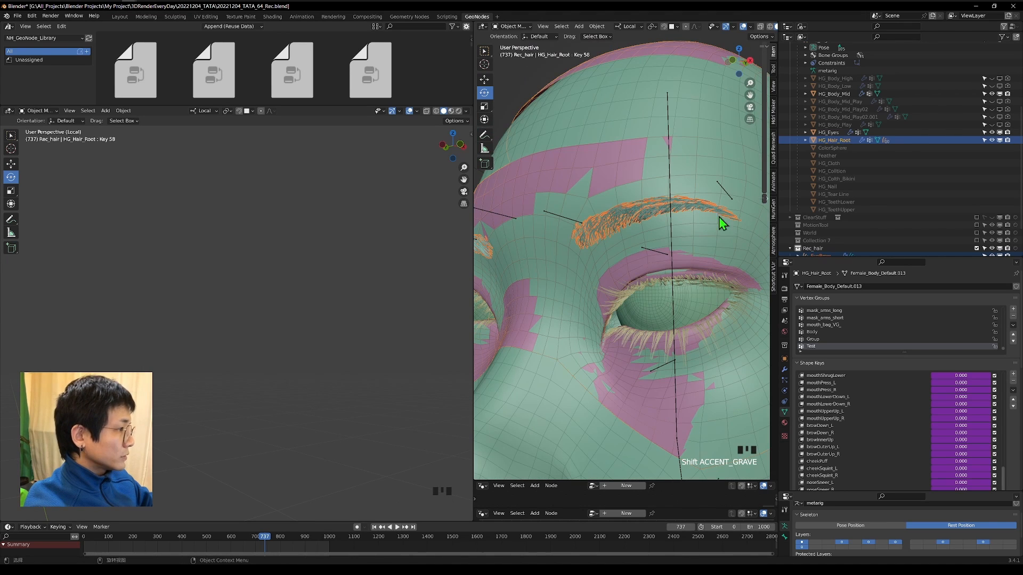
# Switch HG_Rig back to Pose Position and show the face from the front in the shaded view.
pyautogui.scroll(-5, 587, 236)
pyautogui.moveTo(607, 229); pyautogui.dragTo(644, 235, button='middle')
pyautogui.click(895, 526)
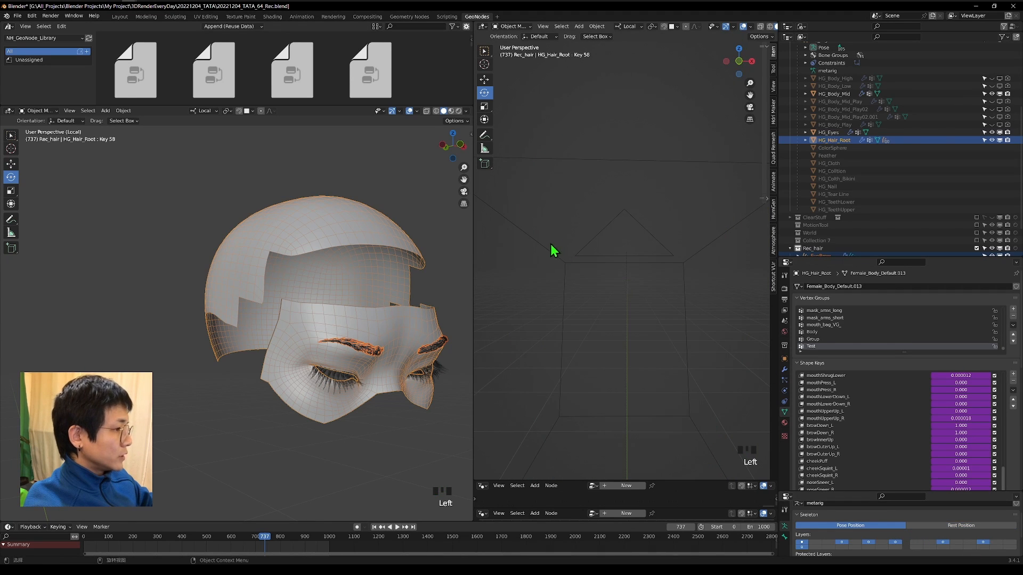
pyautogui.scroll(-1, 633, 192)
pyautogui.click(749, 107)
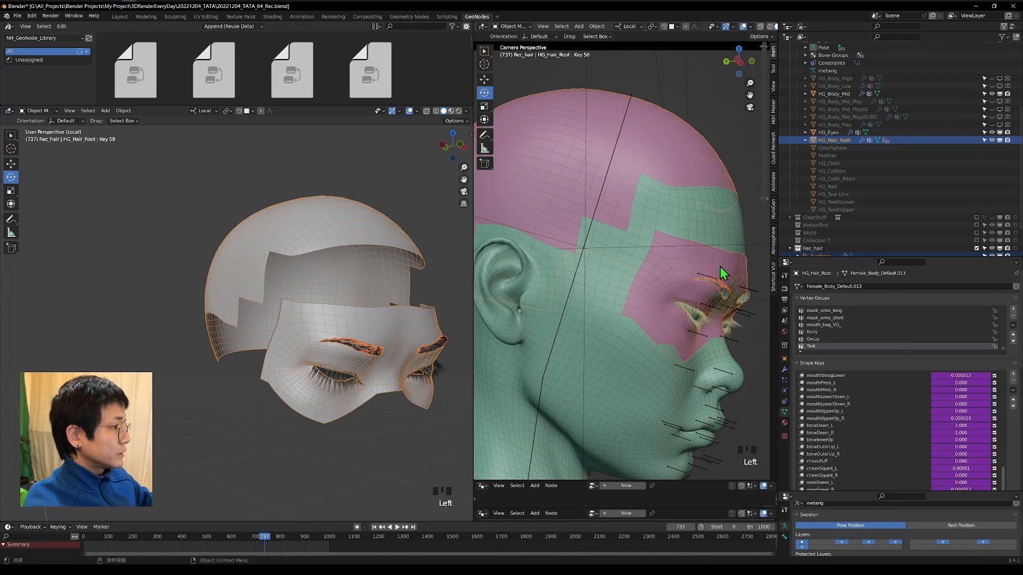
pyautogui.scroll(6, 610, 259)
pyautogui.moveTo(720, 266); pyautogui.dragTo(632, 254, button='middle')
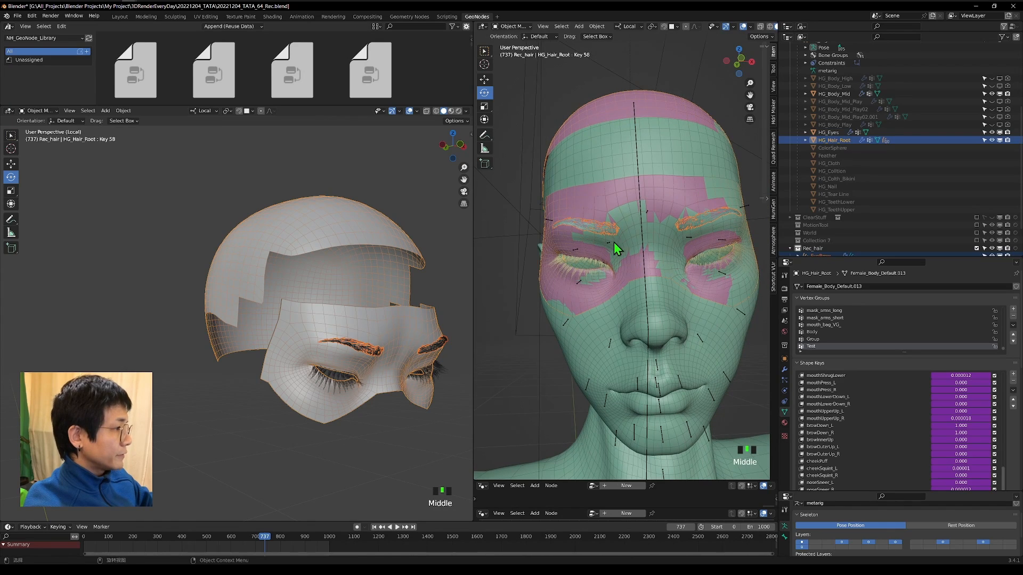
# Try moving HG_Rig's brow_dwn_R bone to test how the reattached eyebrow hairs follow.
pyautogui.click(612, 244)
pyautogui.press('g')
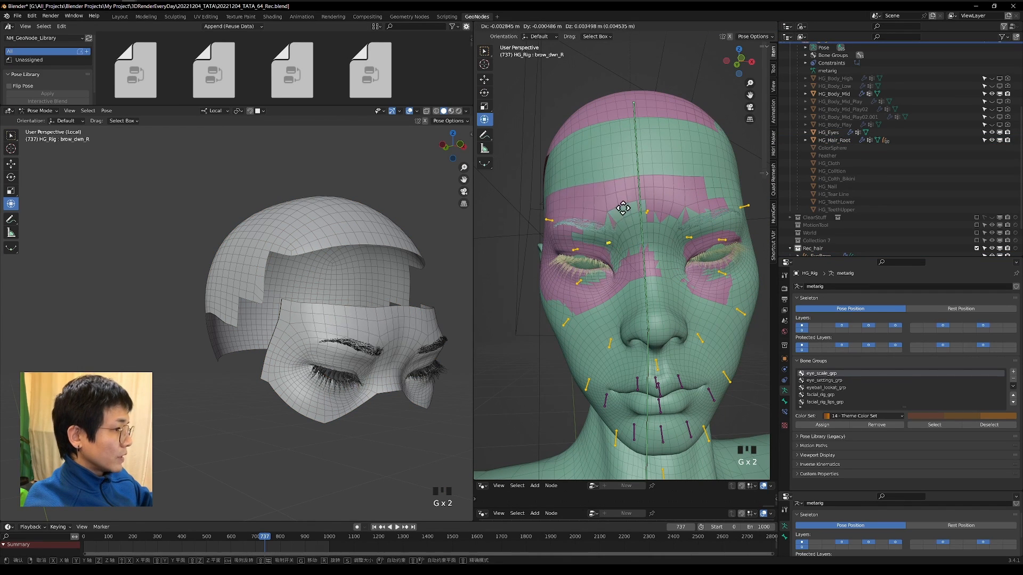
pyautogui.press('g')
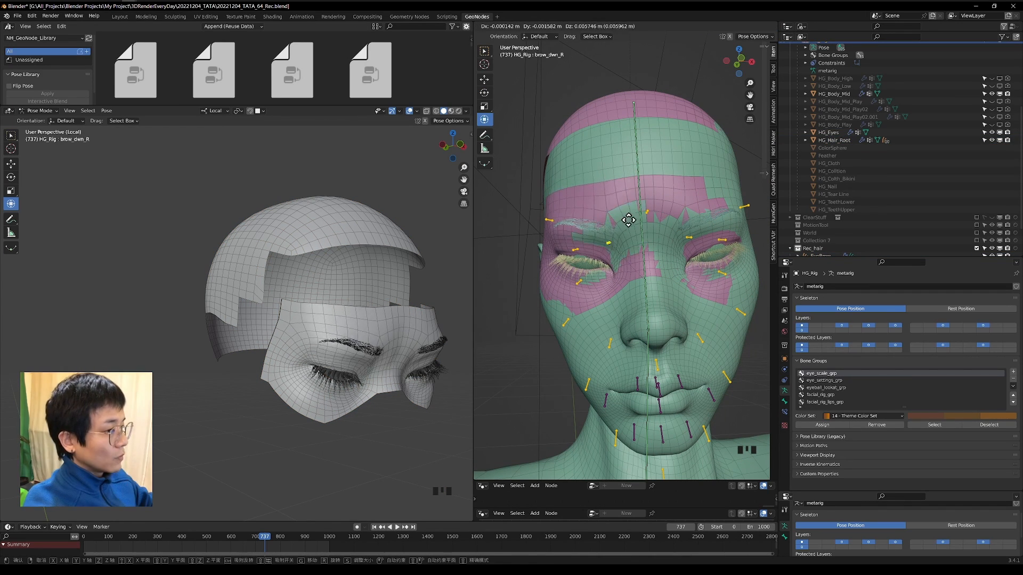
pyautogui.rightClick(626, 247)
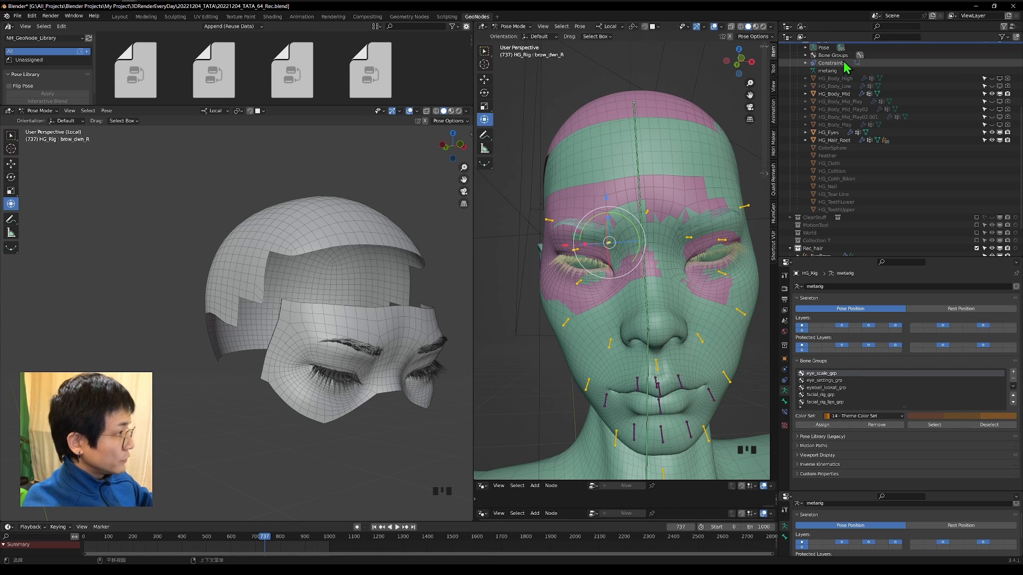
# Enable X-axis mirroring for the pose and move the brow_dwn_L bone upward to raise both inner brows together.
pyautogui.click(730, 37)
pyautogui.click(686, 237)
pyautogui.press('f')
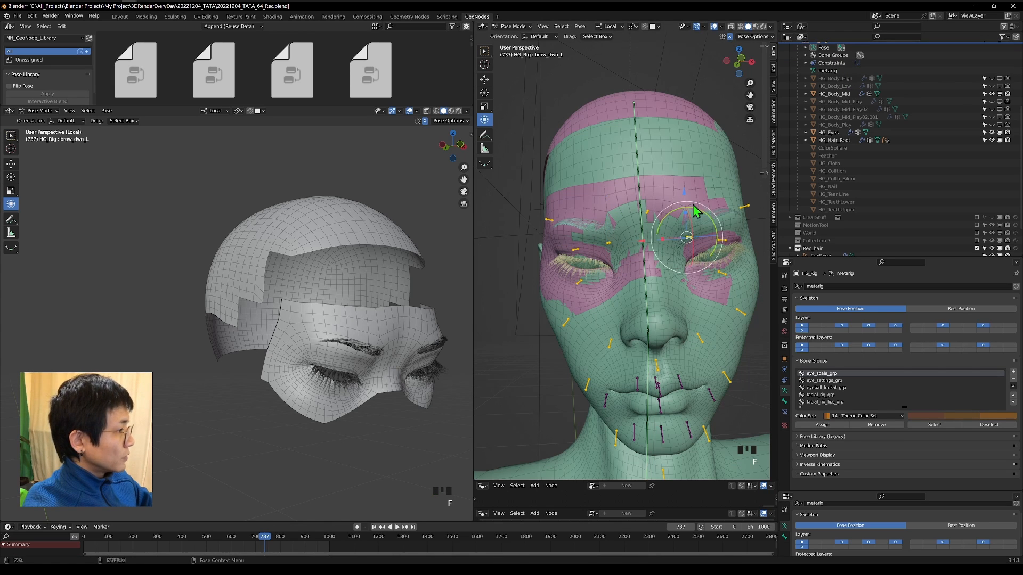
pyautogui.press('g')
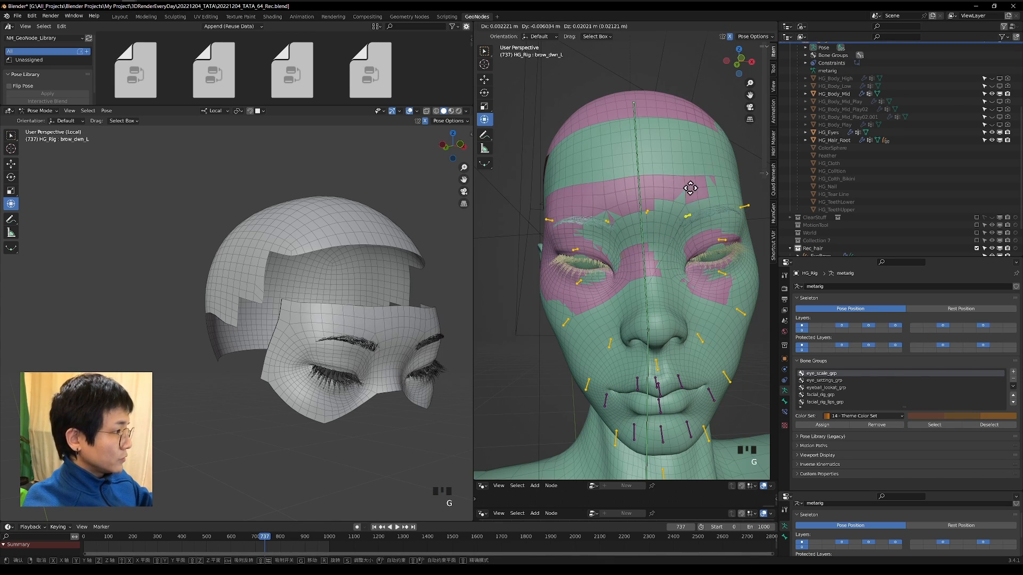